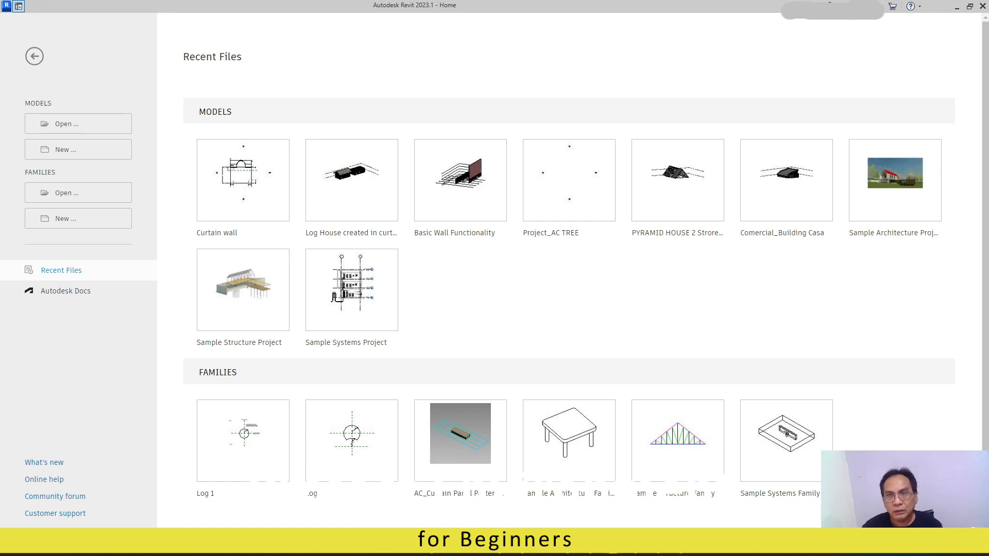
# Step: Create a new project from the Metric-Architectural Template
pyautogui.click(62, 150)
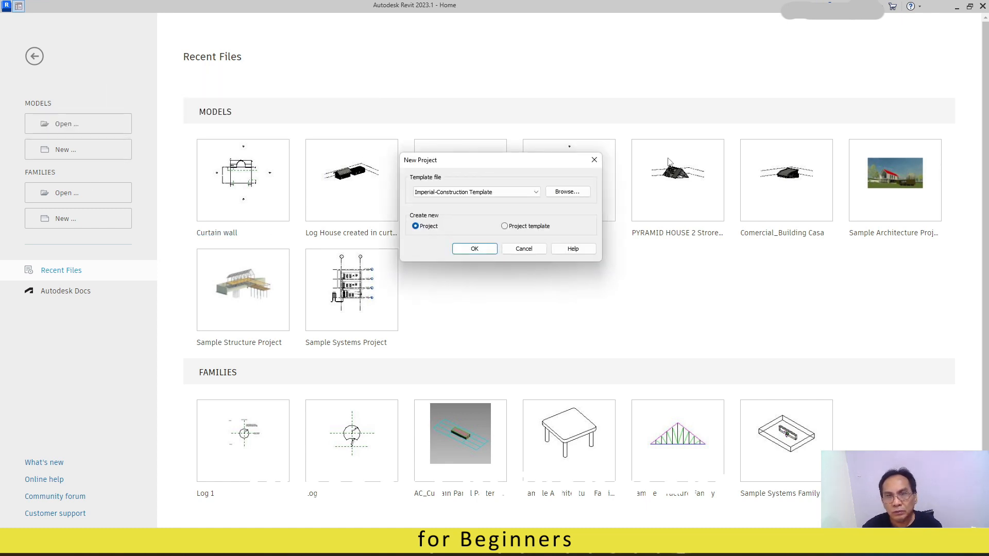
pyautogui.click(536, 193)
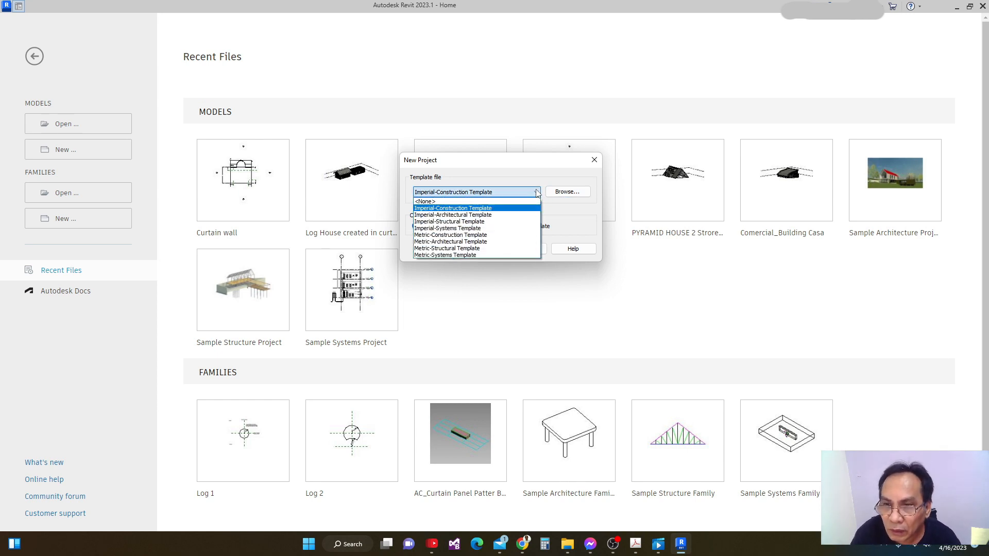
pyautogui.click(458, 242)
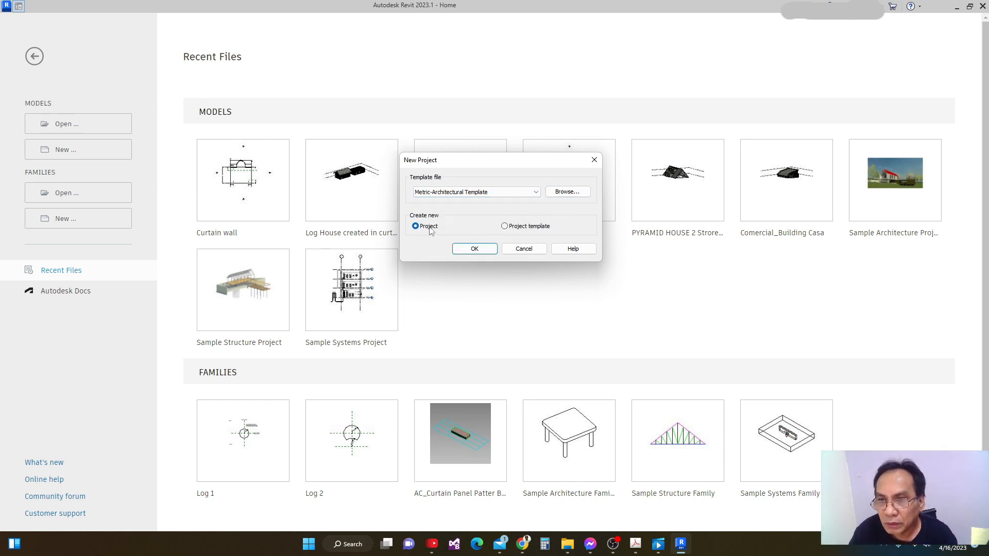
pyautogui.click(484, 252)
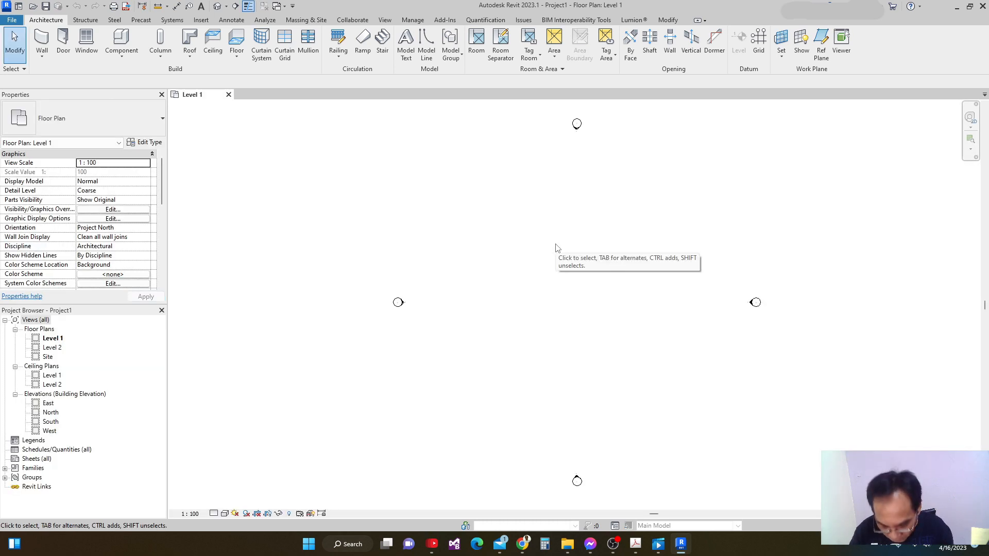
# Step: Set the project's length units to meters, rounded to 2 decimal places
pyautogui.press('u')
pyautogui.press('n')
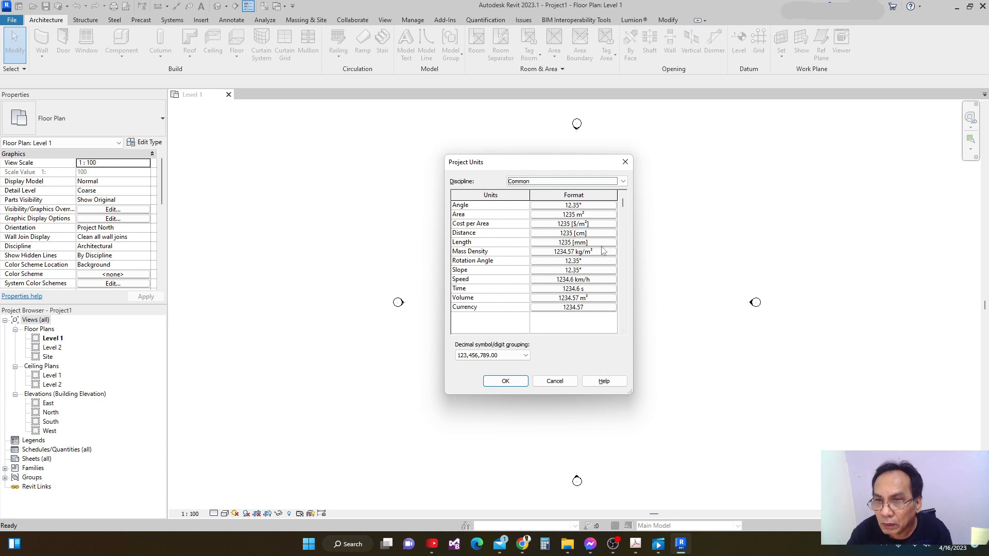
pyautogui.click(615, 243)
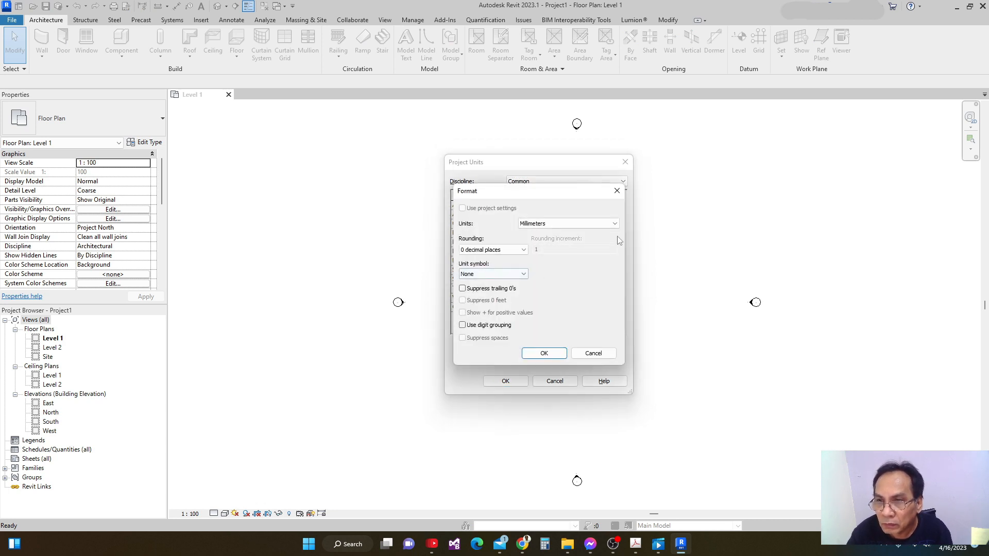
pyautogui.click(614, 224)
pyautogui.click(548, 263)
pyautogui.click(492, 250)
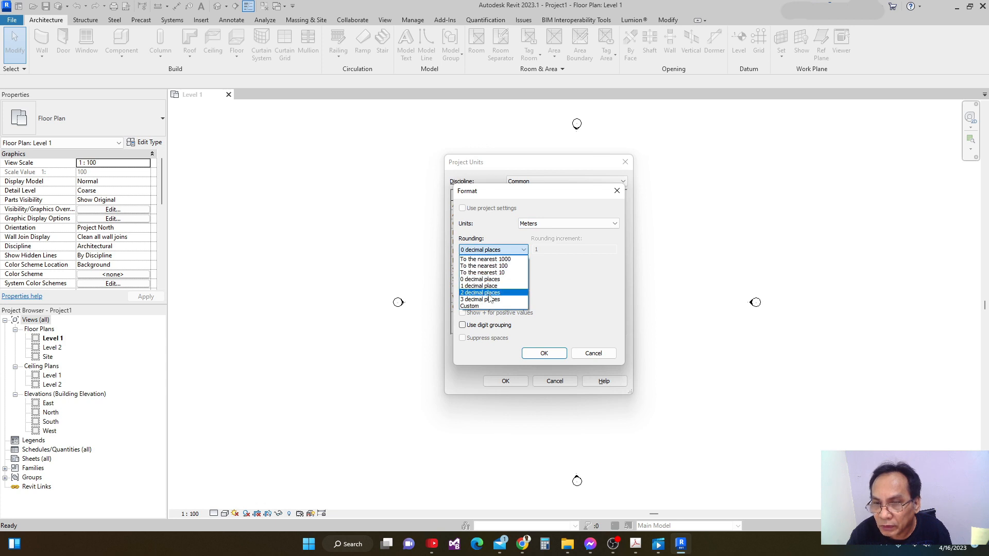
pyautogui.click(489, 293)
pyautogui.click(542, 354)
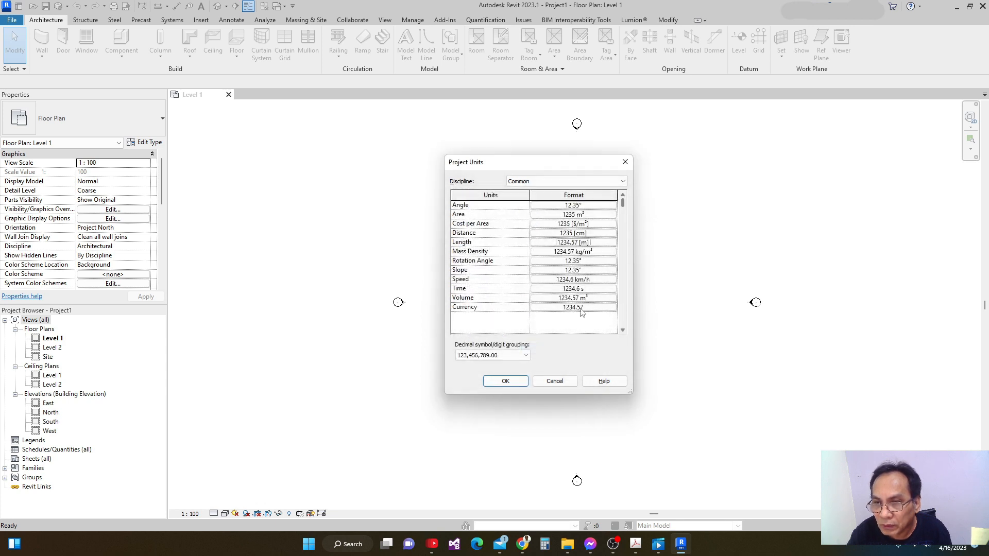
pyautogui.click(505, 382)
# Step: Draw the first vertical grid line on the Level 1 plan, just inside the west elevation marker, with its bubble at the upper end
pyautogui.scroll(-1, 555, 294)
pyautogui.moveTo(555, 294); pyautogui.dragTo(564, 287, button='middle')
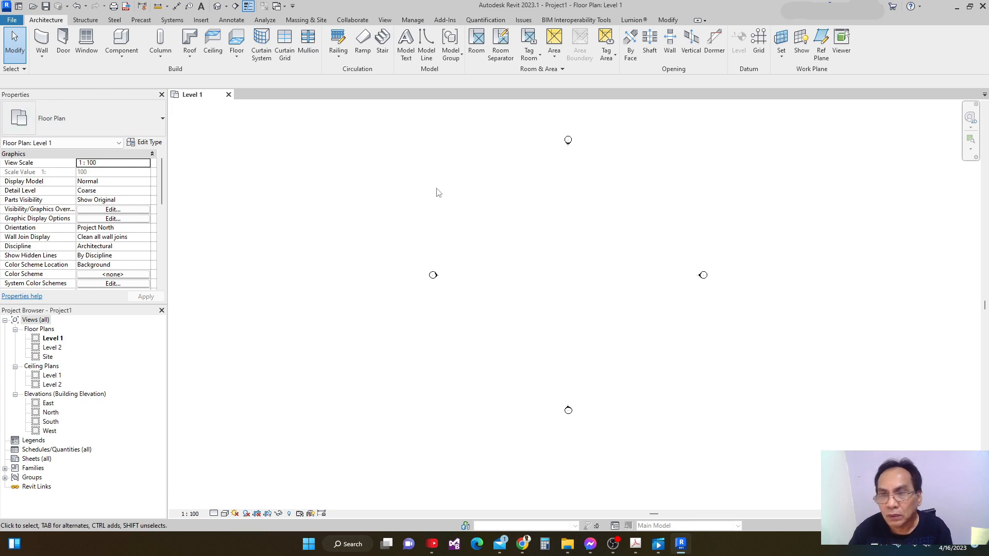
pyautogui.moveTo(455, 214); pyautogui.dragTo(437, 195, button='middle')
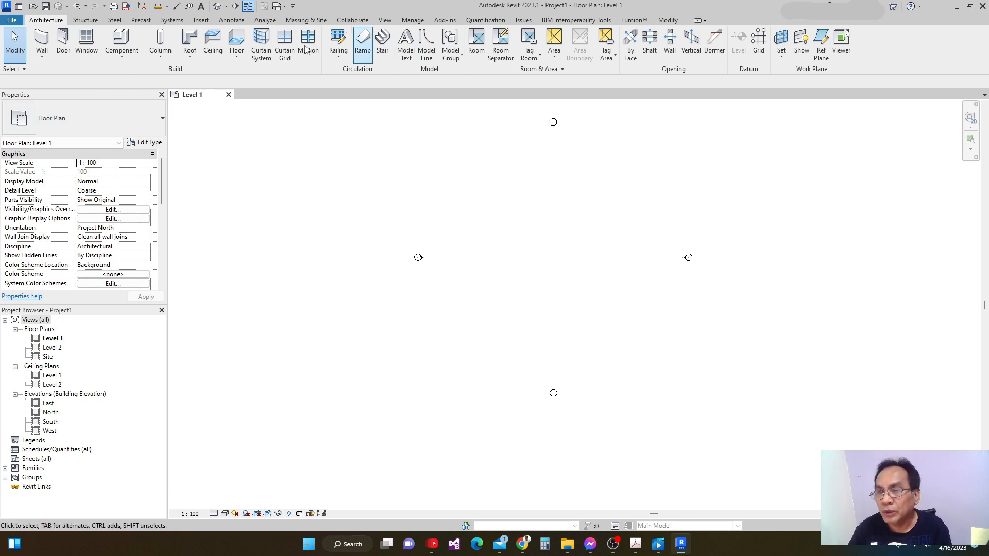
pyautogui.click(759, 45)
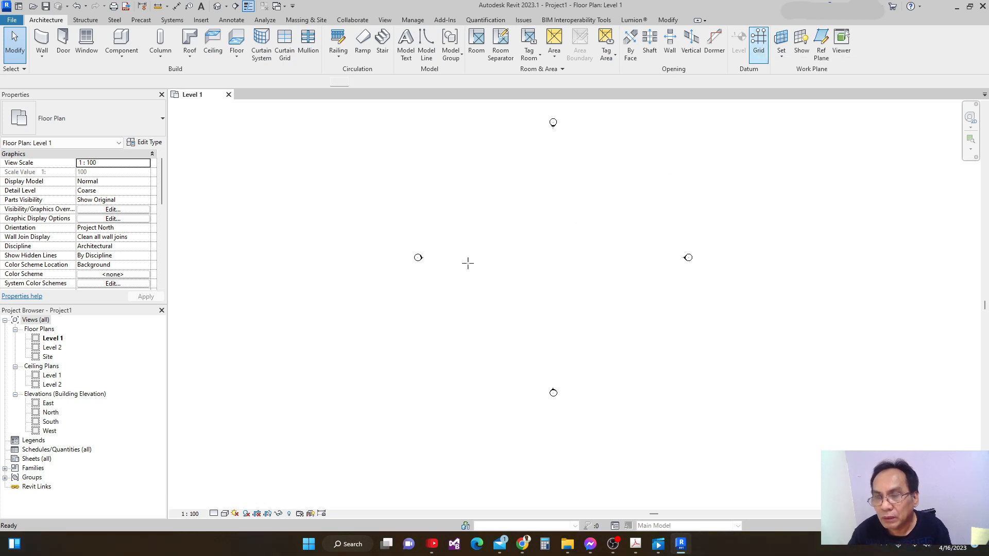
pyautogui.click(467, 349)
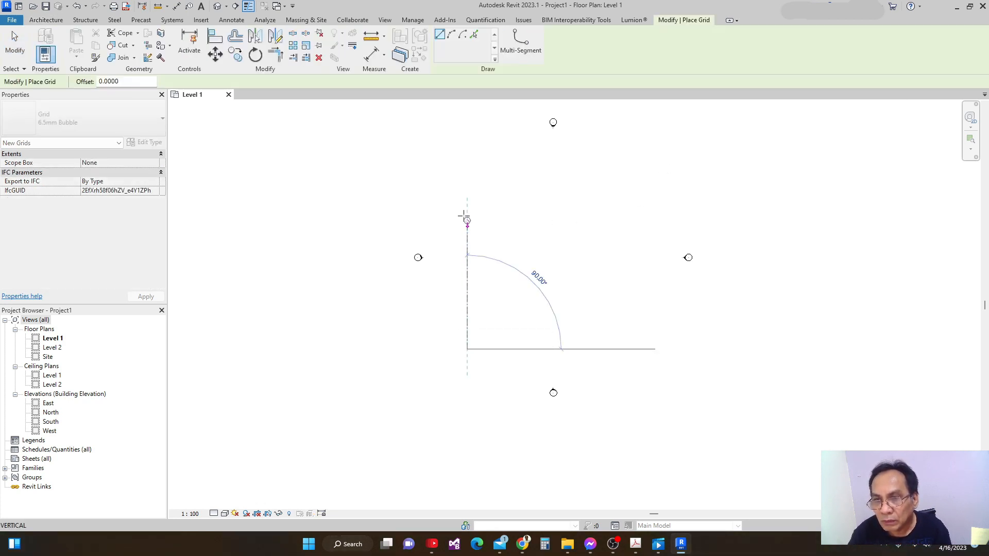
pyautogui.click(467, 170)
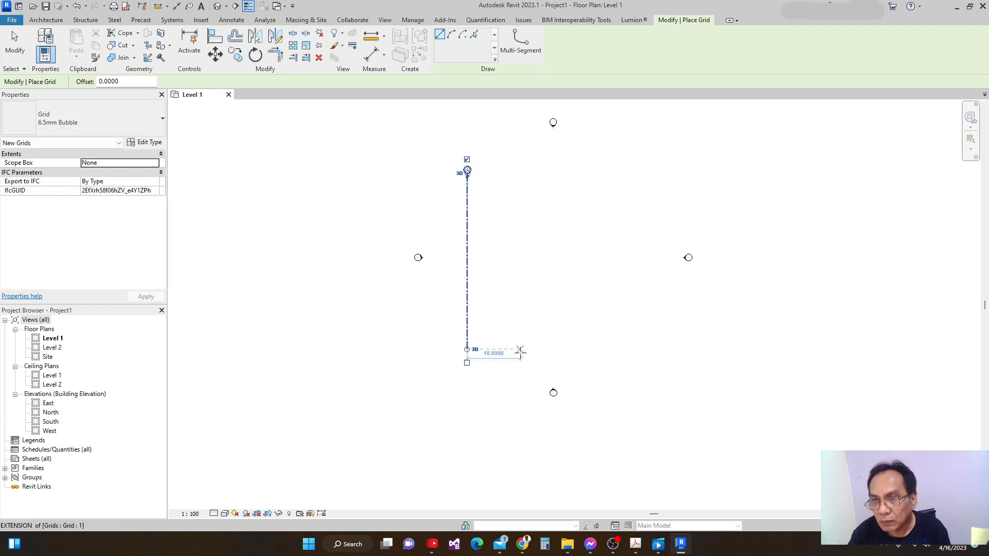
# Step: Add three more vertical grid lines east of the first, spaced about 9.9 m, 7 m and 20 m apart, with their bubbles aligned
pyautogui.click(520, 353)
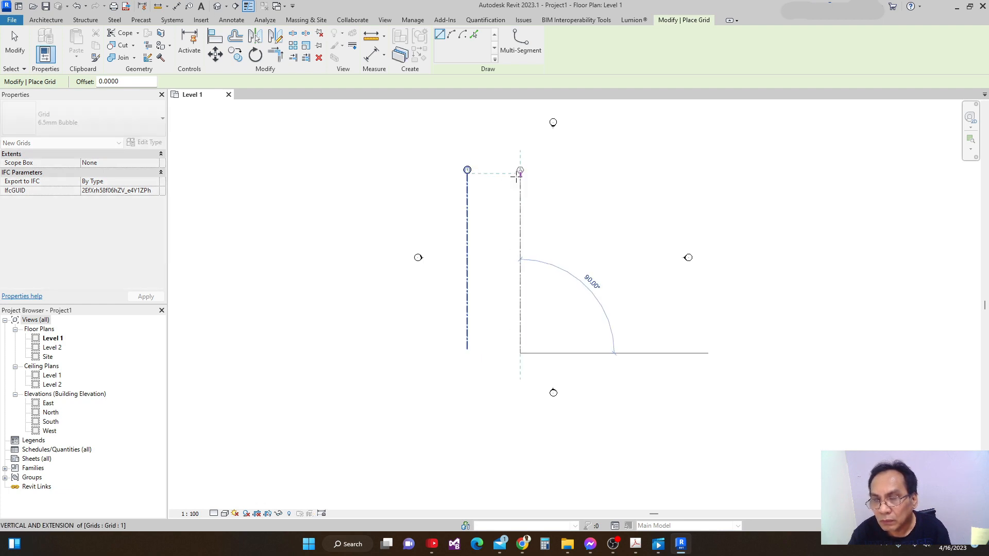
pyautogui.click(518, 171)
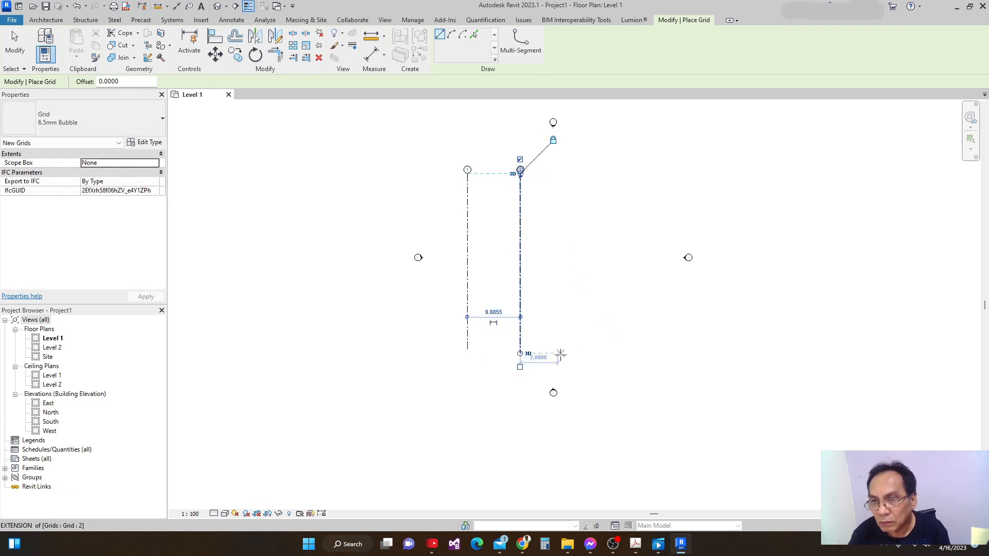
pyautogui.click(558, 353)
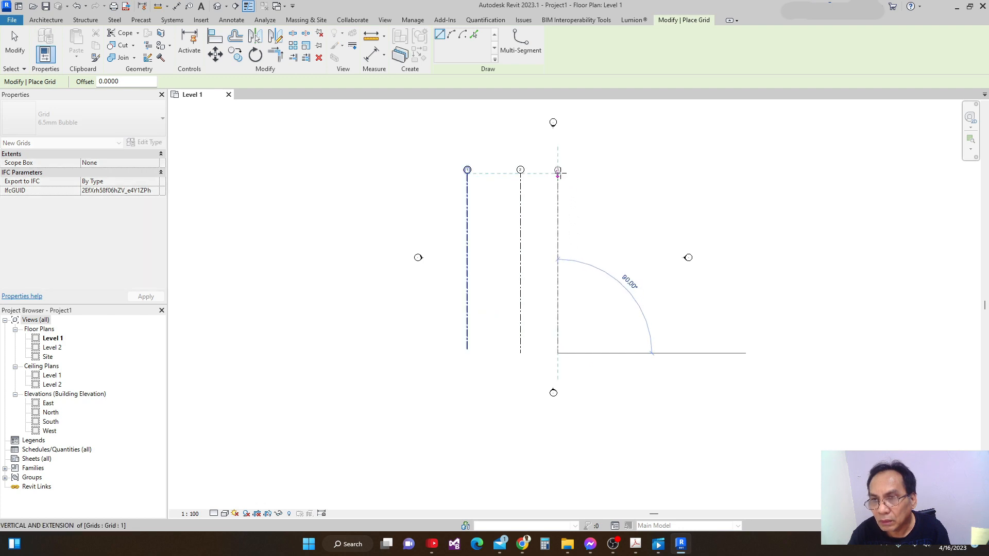
pyautogui.click(559, 173)
pyautogui.moveTo(638, 343); pyautogui.dragTo(528, 341, button='middle')
pyautogui.scroll(-1, 529, 335)
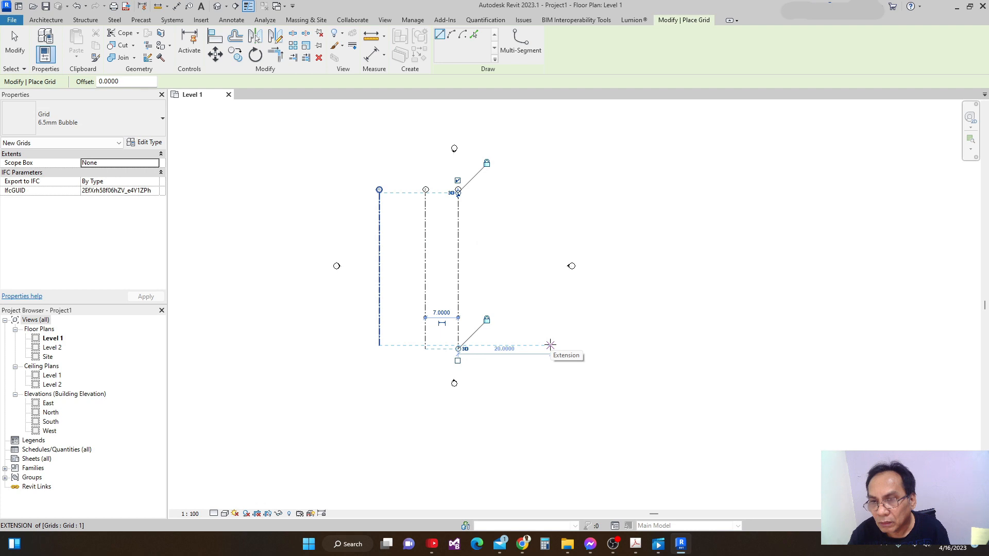
pyautogui.click(550, 349)
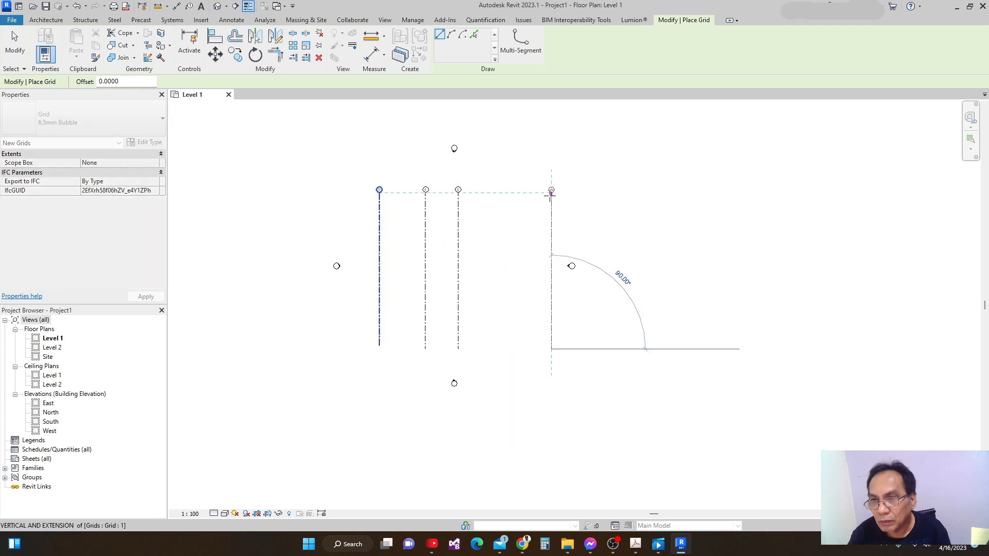
pyautogui.click(552, 192)
# Step: Draw two horizontal grid lines 7 m apart across the upper part of the vertical grid lines, with bubbles at the east ends
pyautogui.scroll(-1, 521, 246)
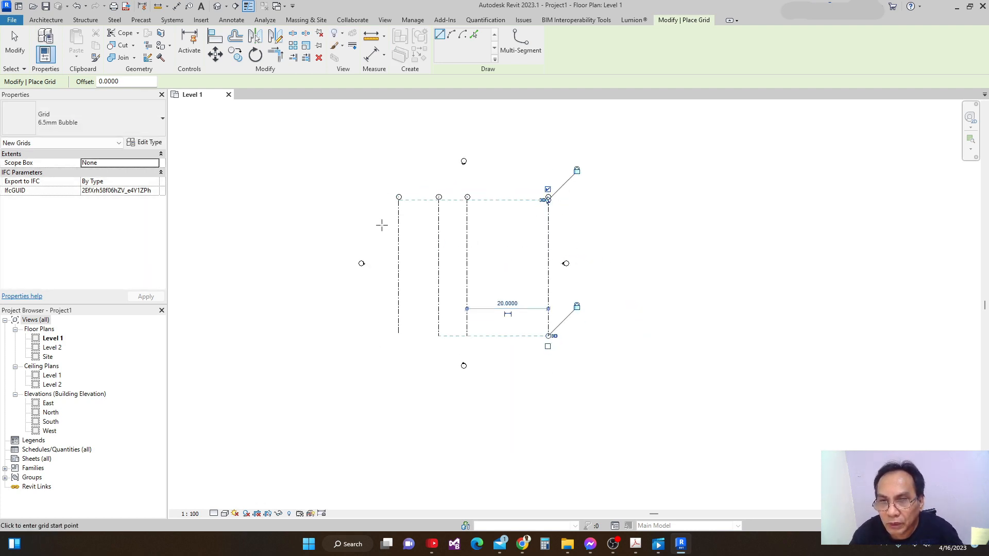
pyautogui.click(360, 223)
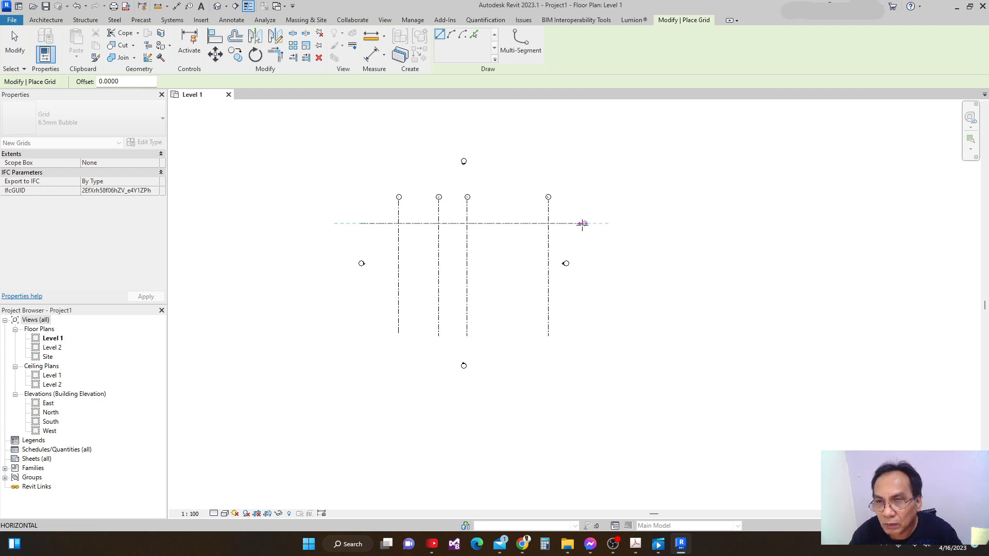
pyautogui.click(582, 223)
pyautogui.click(360, 252)
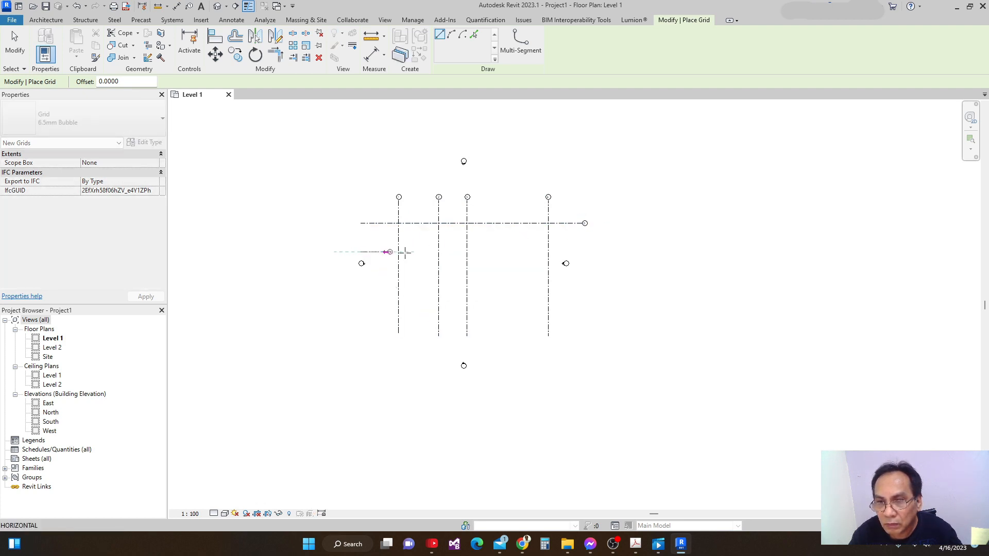
pyautogui.click(582, 252)
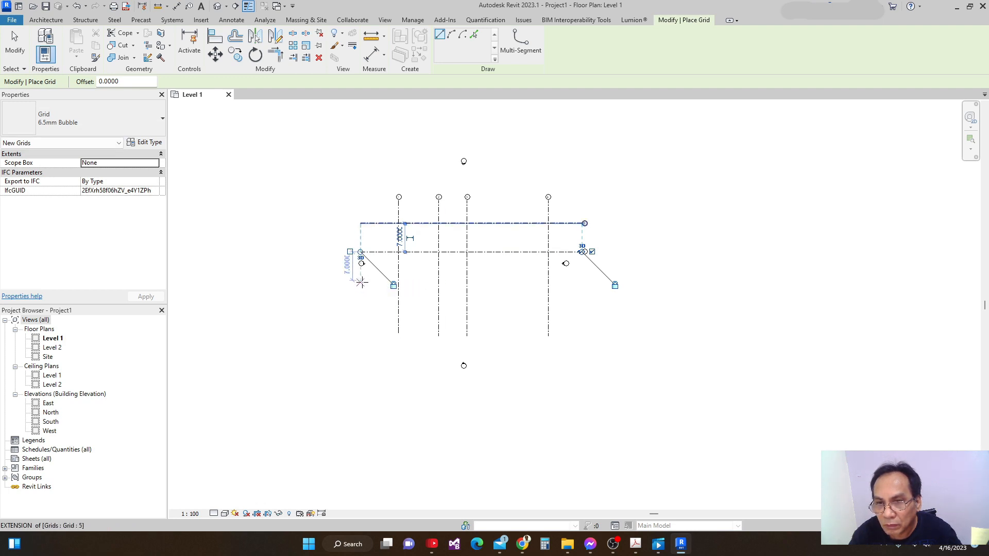
# Step: Add three more horizontal grid lines below, spaced 7 m, 7 m and about 6.7 m apart, and finish placing grids
pyautogui.click(362, 281)
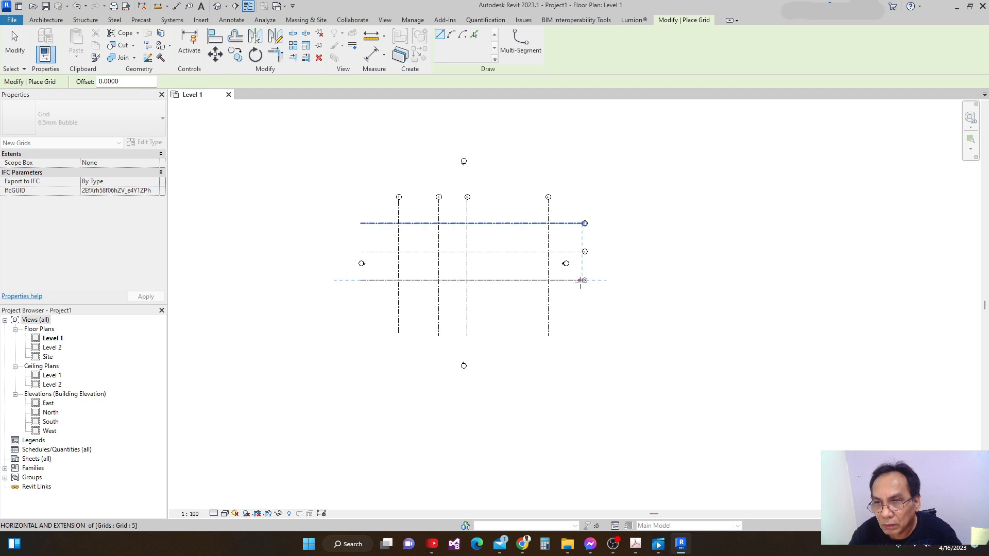
pyautogui.click(584, 280)
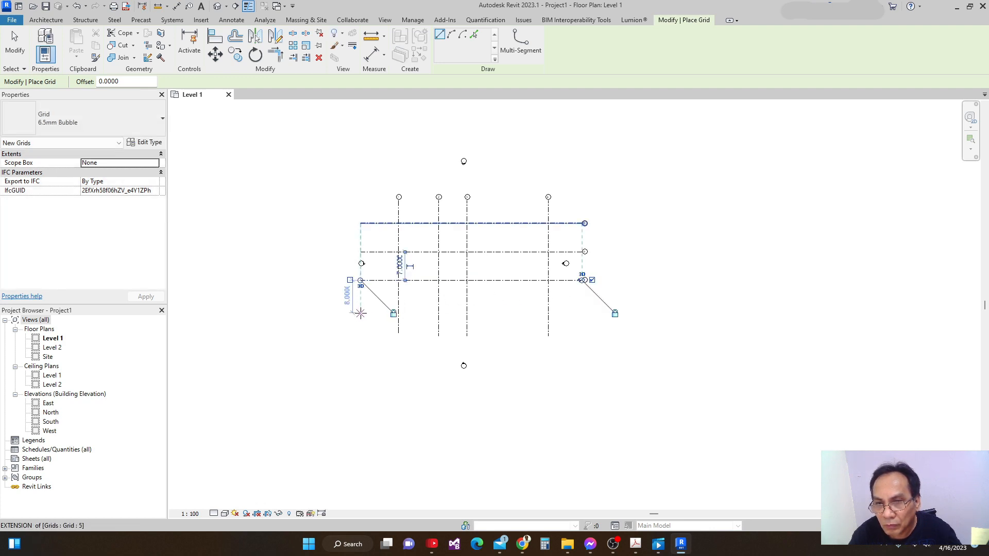
pyautogui.click(360, 308)
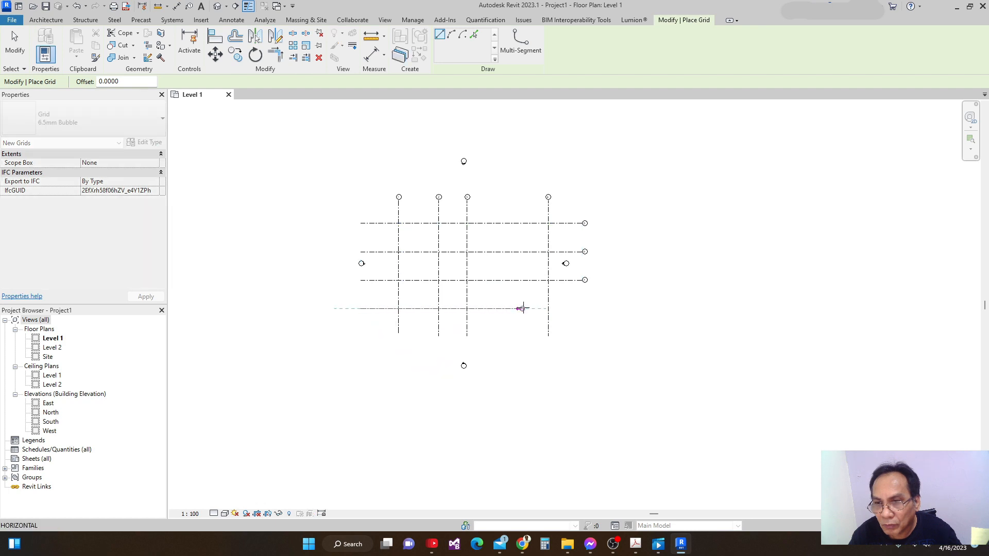
pyautogui.click(583, 309)
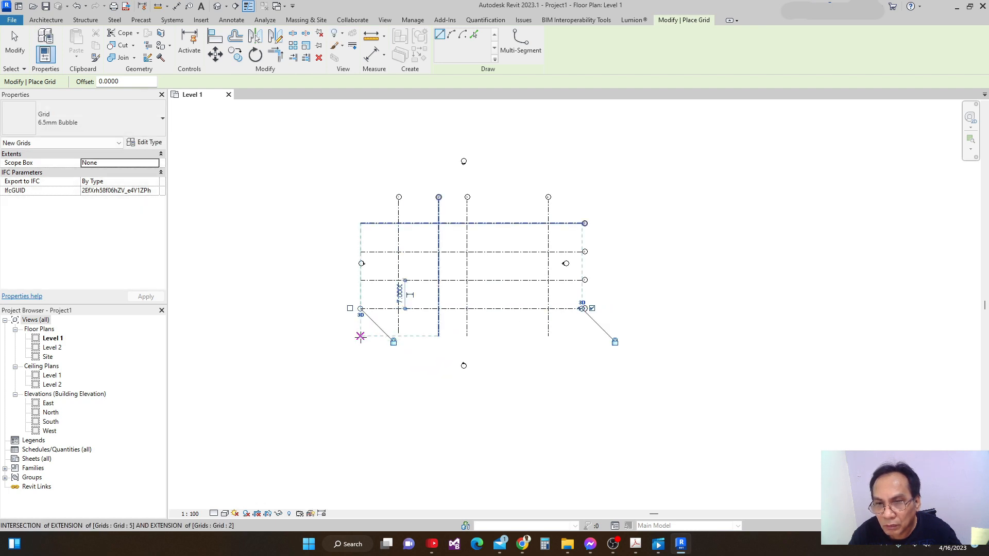
pyautogui.click(360, 336)
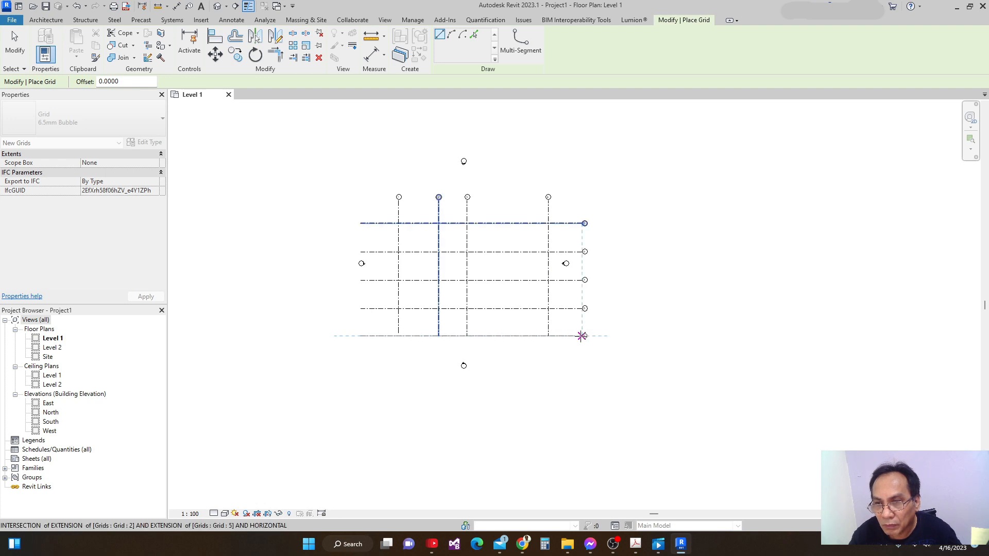
pyautogui.click(583, 336)
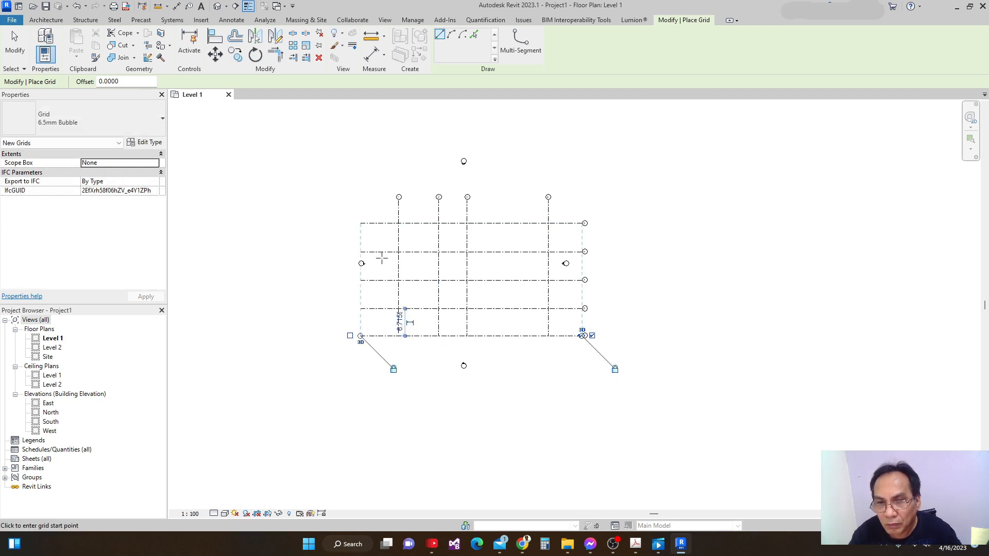
pyautogui.moveTo(390, 300); pyautogui.dragTo(393, 287, button='middle')
pyautogui.scroll(-1, 393, 286)
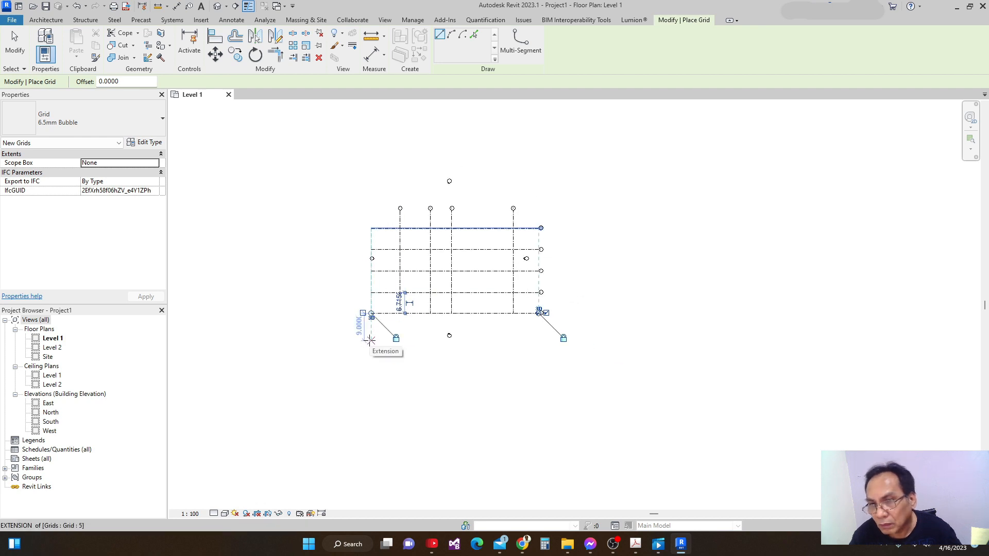
pyautogui.scroll(1, 369, 268)
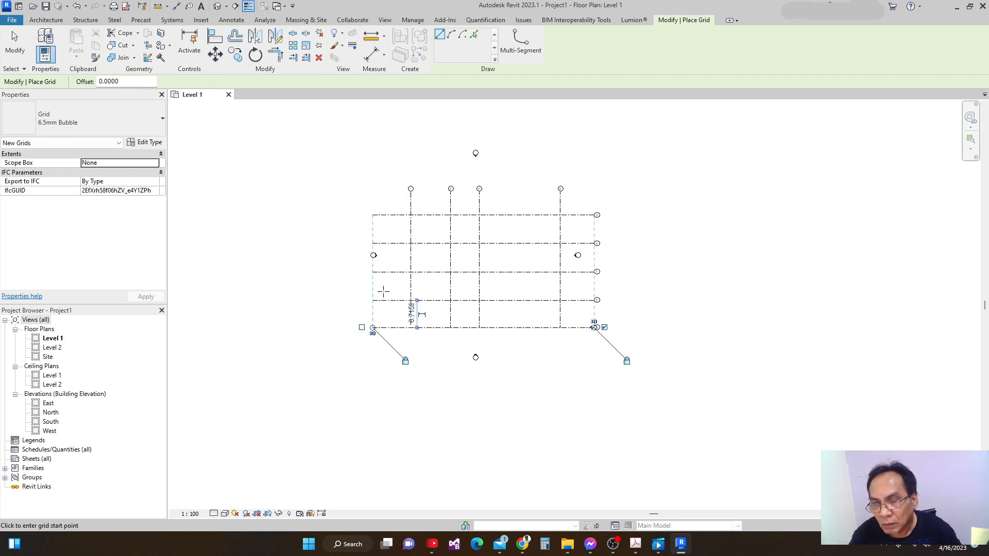
pyautogui.scroll(-1, 404, 304)
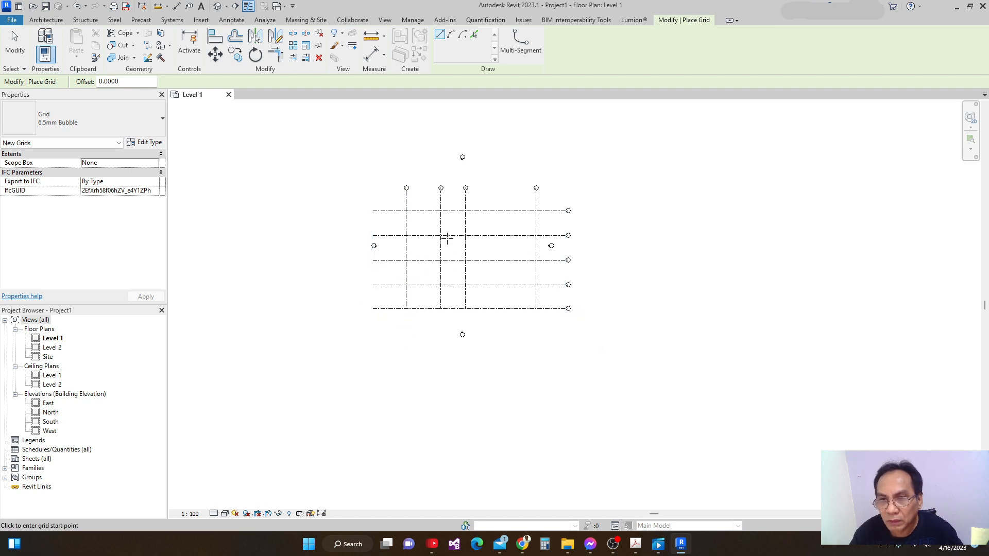
pyautogui.press('Escape')
pyautogui.press('Escape')
# Step: Extend the lower ends of the first vertical grid line and of the linked other three past the lowest horizontal grid line
pyautogui.click(404, 228)
pyautogui.moveTo(405, 307); pyautogui.dragTo(407, 338)
pyautogui.click(440, 305)
pyautogui.moveTo(441, 310); pyautogui.dragTo(441, 330)
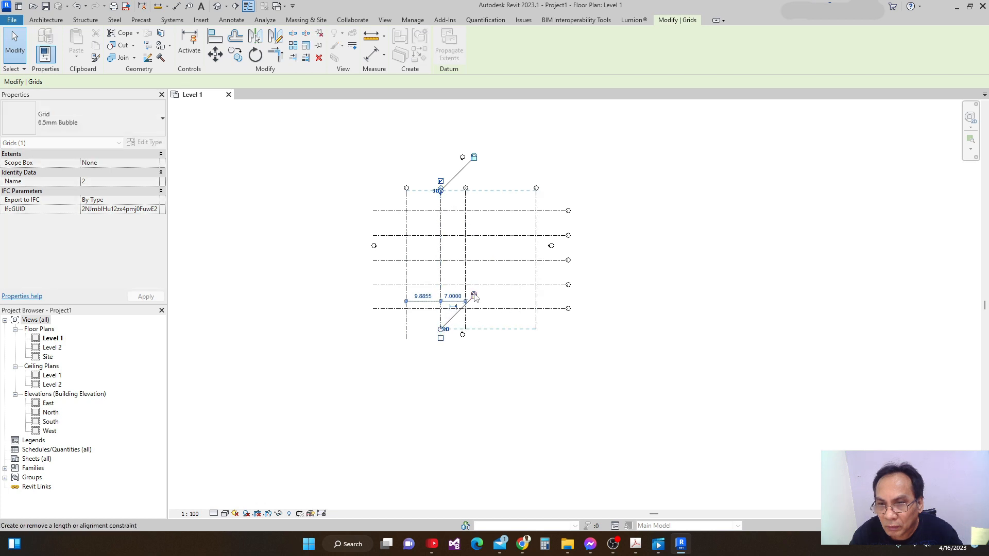
pyautogui.click(553, 356)
pyautogui.click(441, 334)
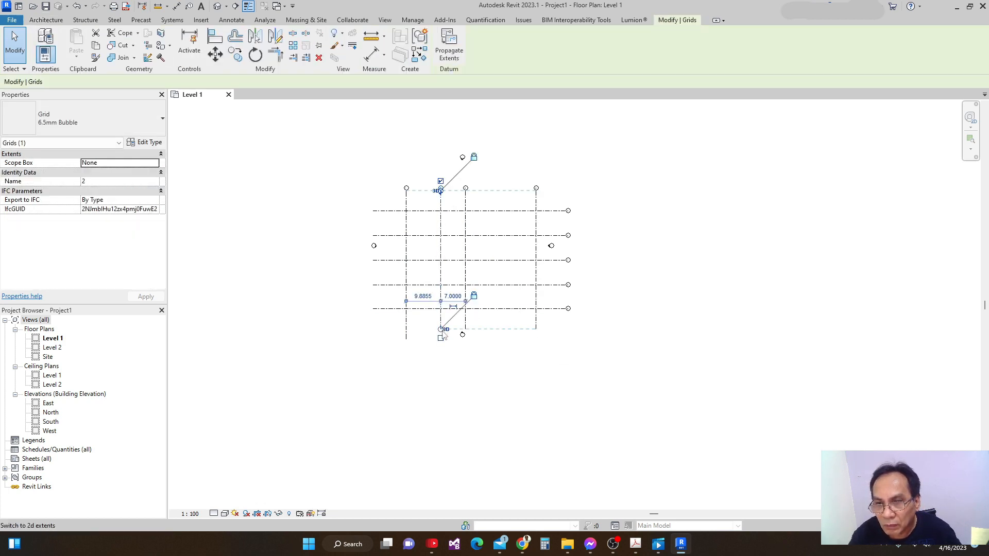
# Step: Extend the lower ends of the three linked vertical grid lines to align with the end of the westernmost one
pyautogui.click(465, 329)
pyautogui.moveTo(465, 330); pyautogui.dragTo(465, 339)
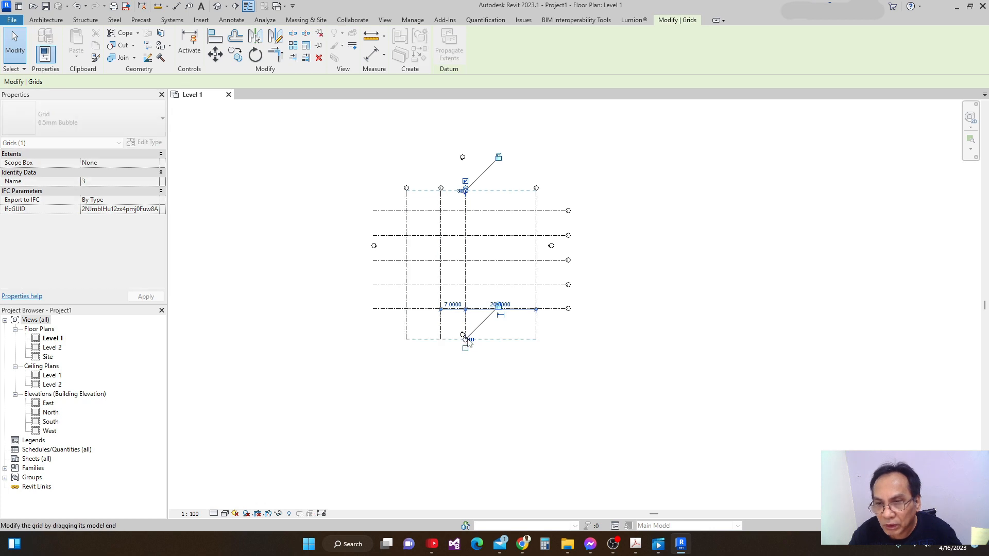
pyautogui.click(587, 353)
pyautogui.scroll(-1, 587, 354)
pyautogui.moveTo(585, 330); pyautogui.dragTo(579, 345, button='middle')
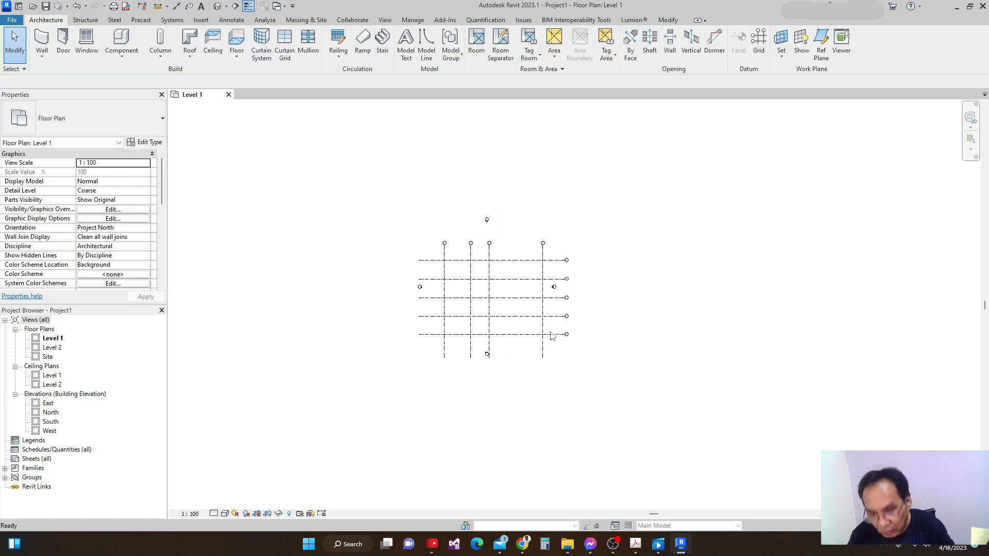
# Step: Dimension the first three vertical grid lines in one aligned string above the plan and make their spacings equal
pyautogui.press('i')
pyautogui.scroll(2, 435, 252)
pyautogui.click(433, 257)
pyautogui.click(473, 261)
pyautogui.click(502, 260)
pyautogui.scroll(1, 538, 251)
pyautogui.click(520, 254)
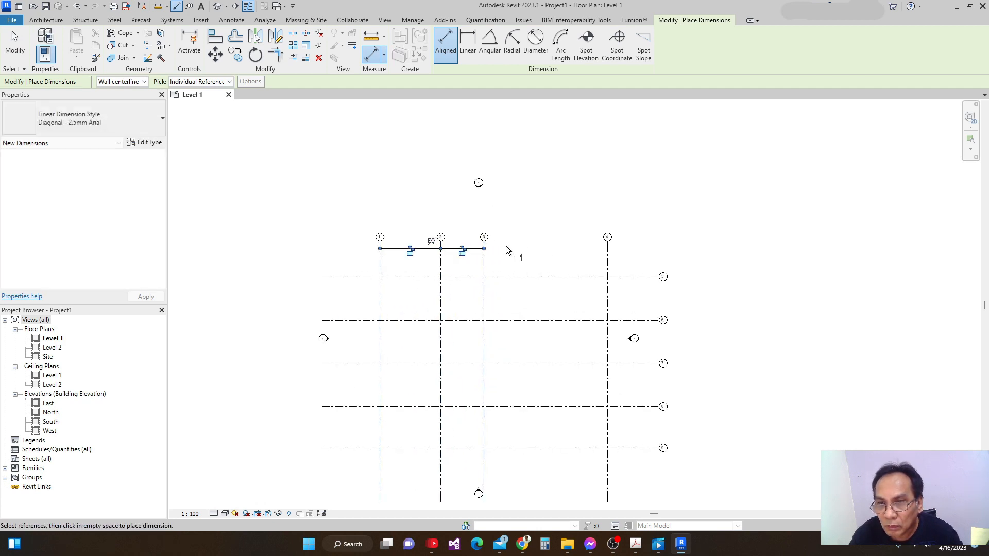
pyautogui.scroll(-1, 427, 252)
pyautogui.scroll(-3, 436, 231)
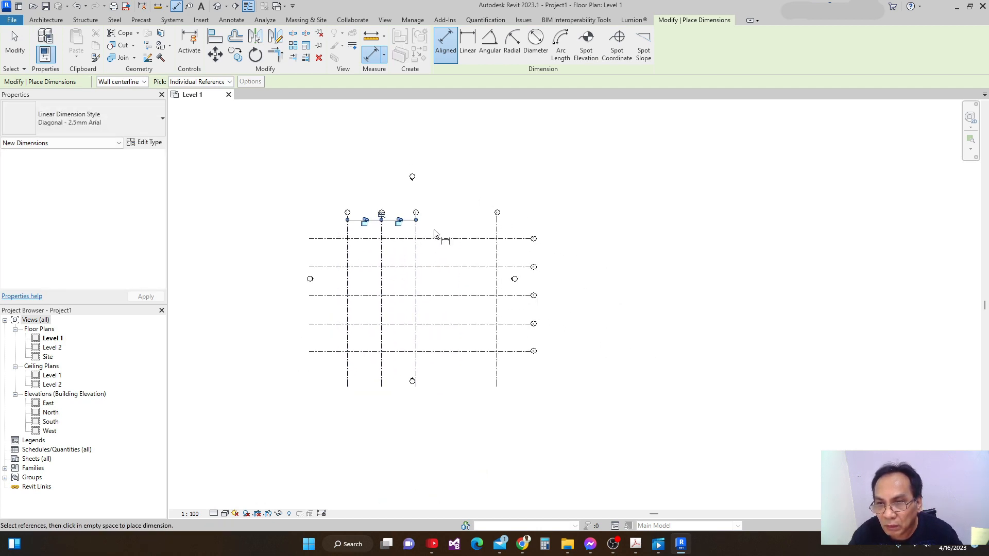
pyautogui.moveTo(406, 276); pyautogui.dragTo(398, 294, button='middle')
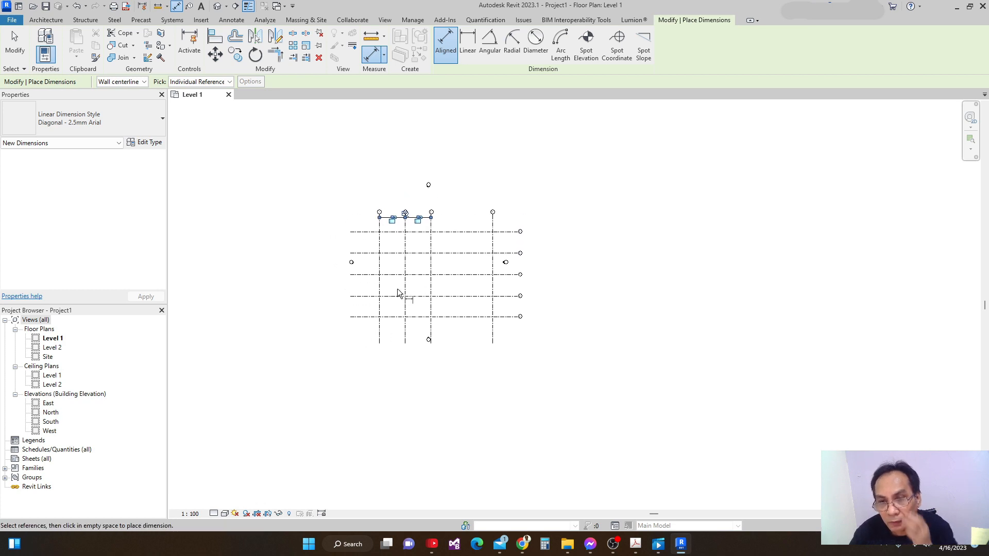
# Step: Dimension all five horizontal grid lines in one aligned string near their west ends and make their spacings equal
pyautogui.click(368, 317)
pyautogui.click(365, 296)
pyautogui.click(370, 275)
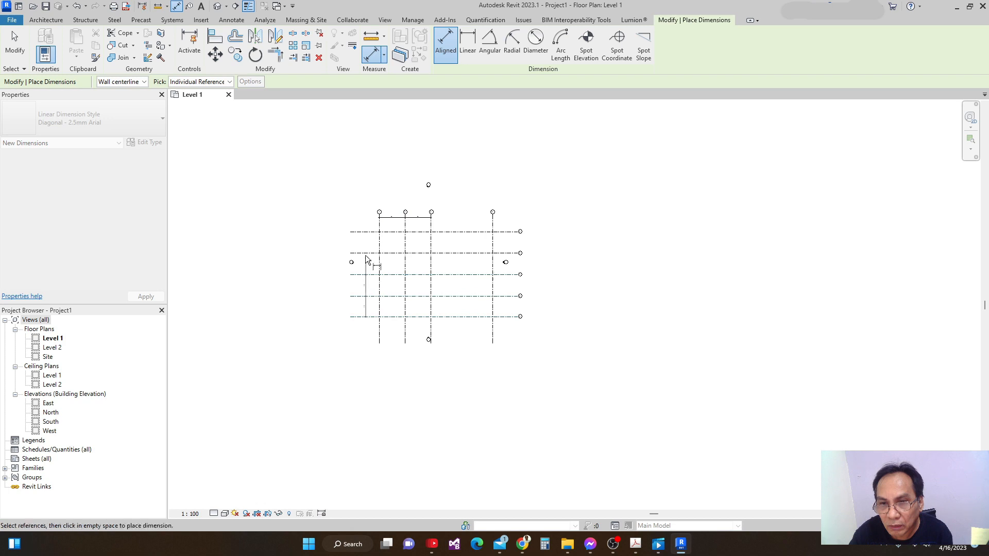
pyautogui.click(367, 253)
pyautogui.click(362, 233)
pyautogui.click(361, 243)
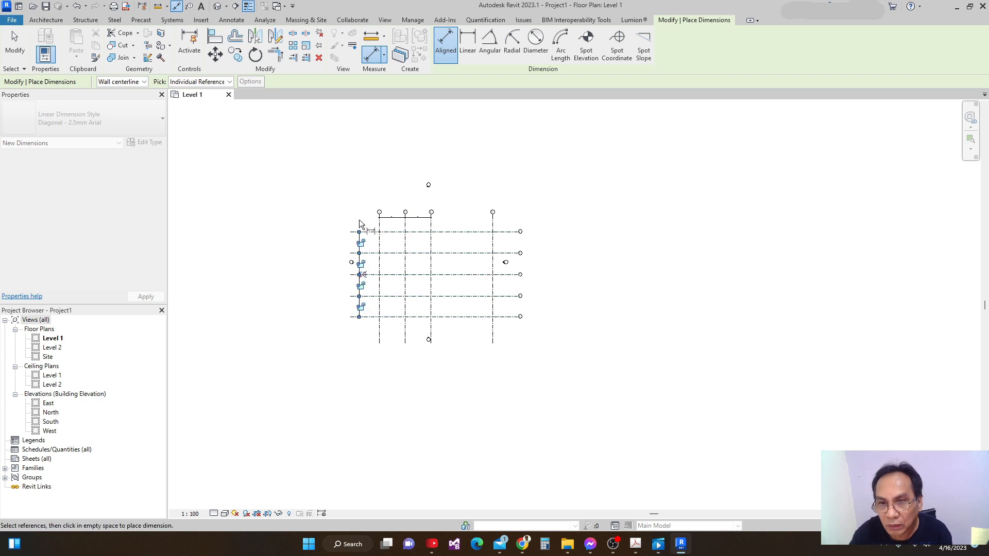
pyautogui.scroll(4, 362, 261)
pyautogui.scroll(-3, 471, 309)
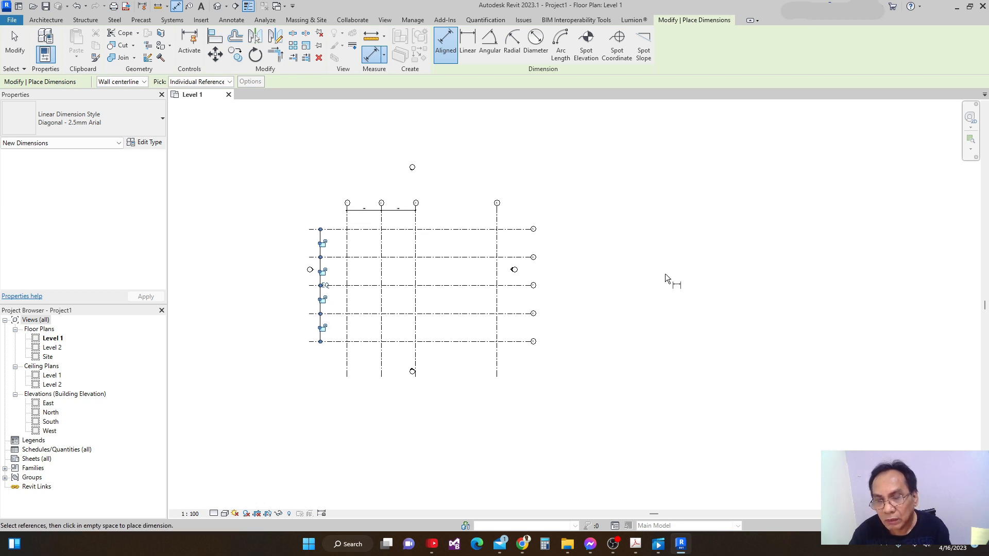
pyautogui.moveTo(665, 278); pyautogui.dragTo(654, 270, button='middle')
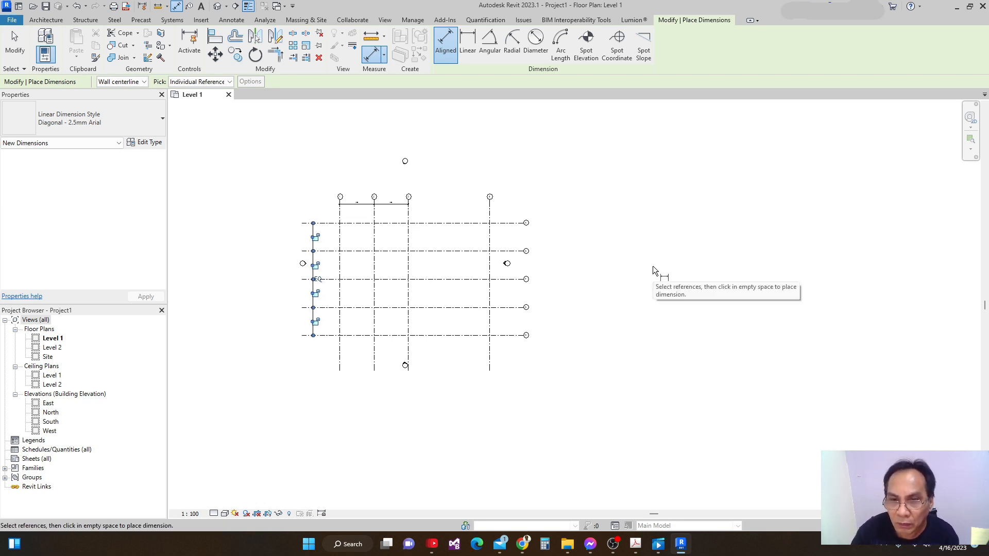
pyautogui.moveTo(640, 267); pyautogui.dragTo(655, 263, button='middle')
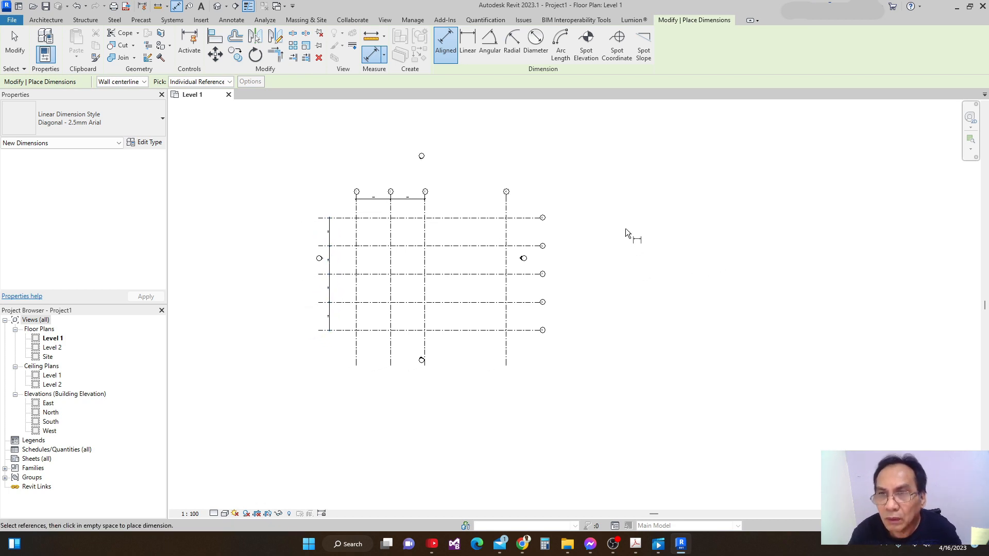
# Step: Draw two horizontal reference planes, one midway between grid lines 7 and 8 and one midway between 6 and 7
pyautogui.click(44, 20)
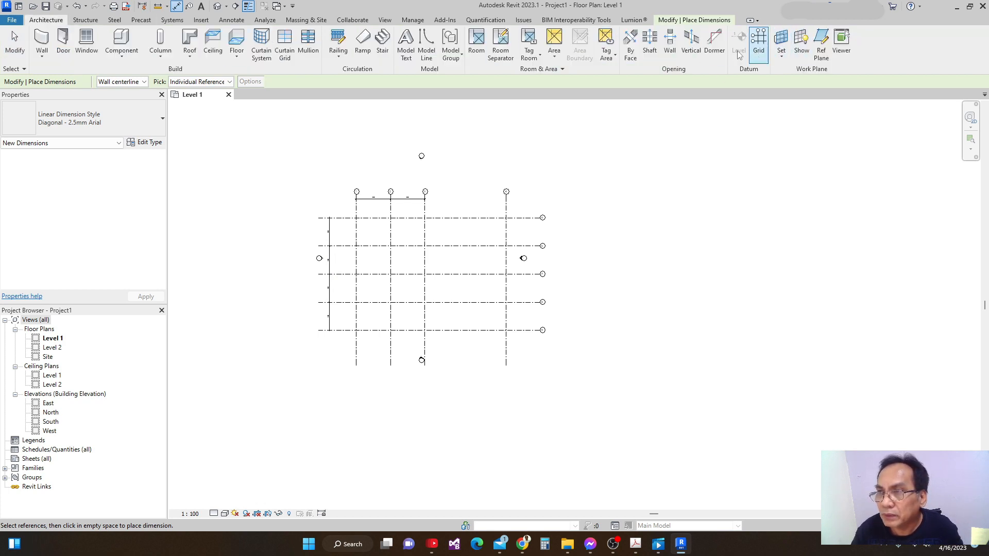
pyautogui.click(821, 52)
pyautogui.scroll(2, 331, 289)
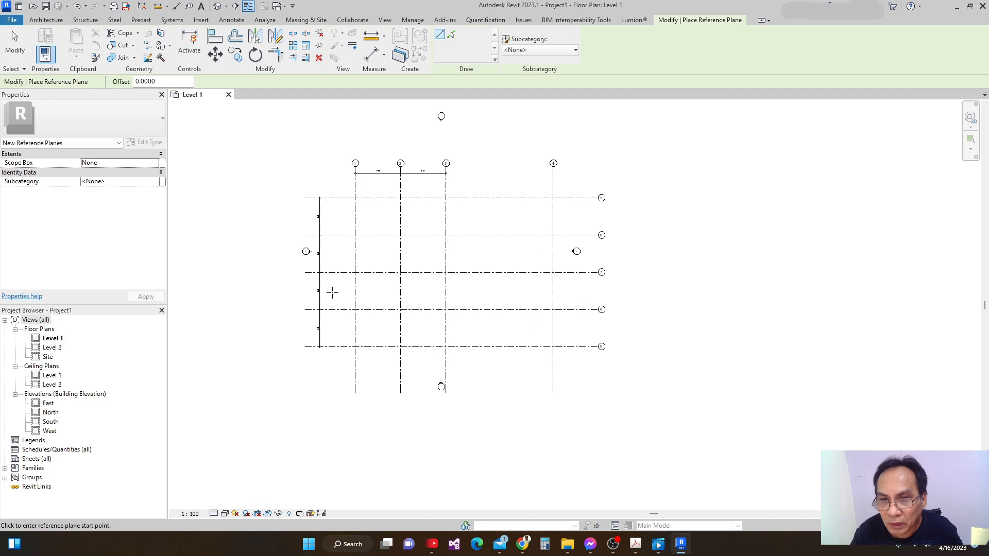
pyautogui.click(327, 290)
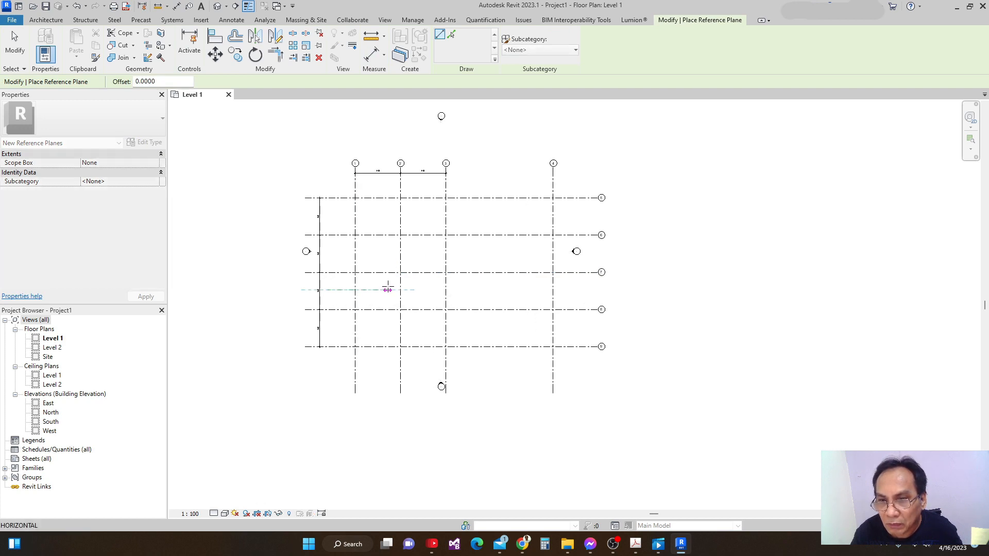
pyautogui.click(417, 290)
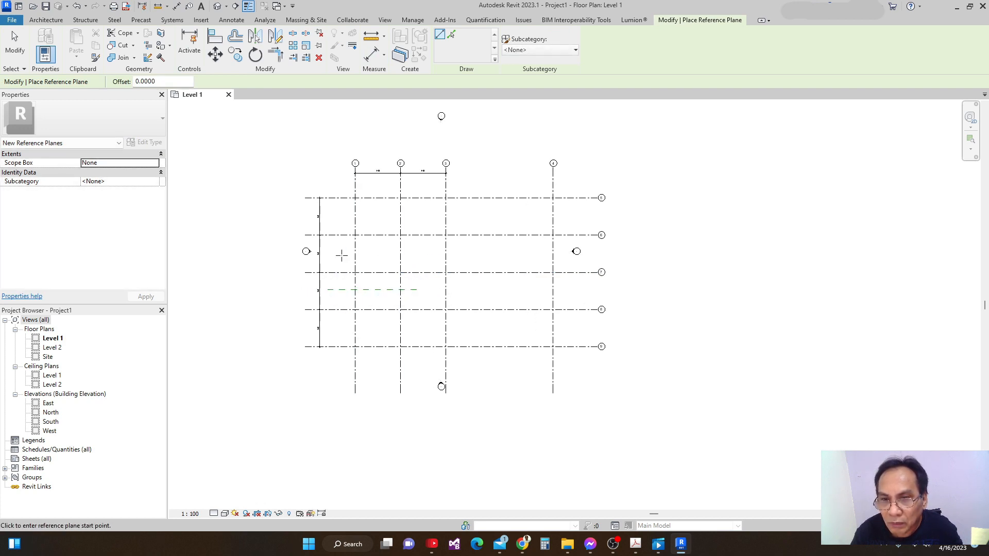
pyautogui.click(329, 253)
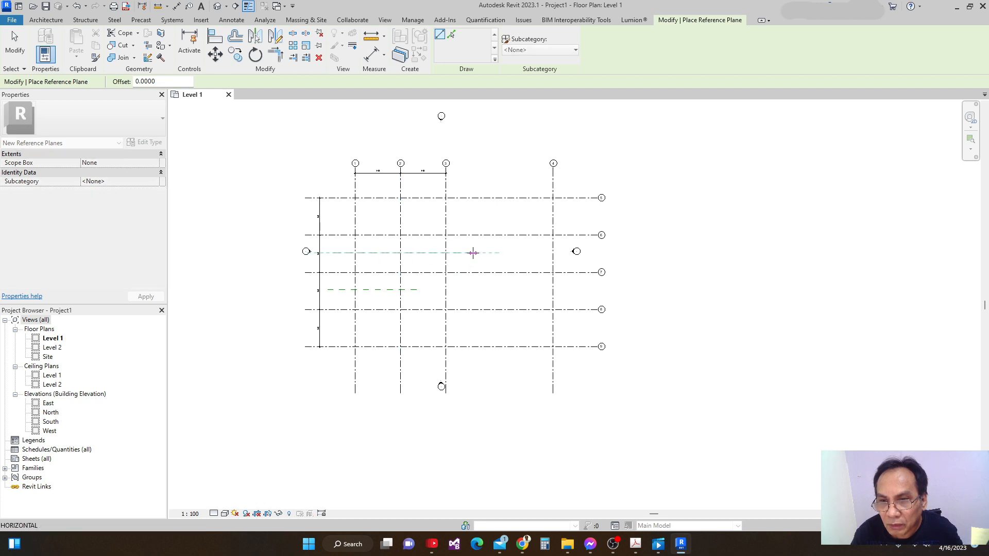
pyautogui.click(473, 253)
pyautogui.press('Escape')
pyautogui.press('Escape')
pyautogui.scroll(-1, 387, 377)
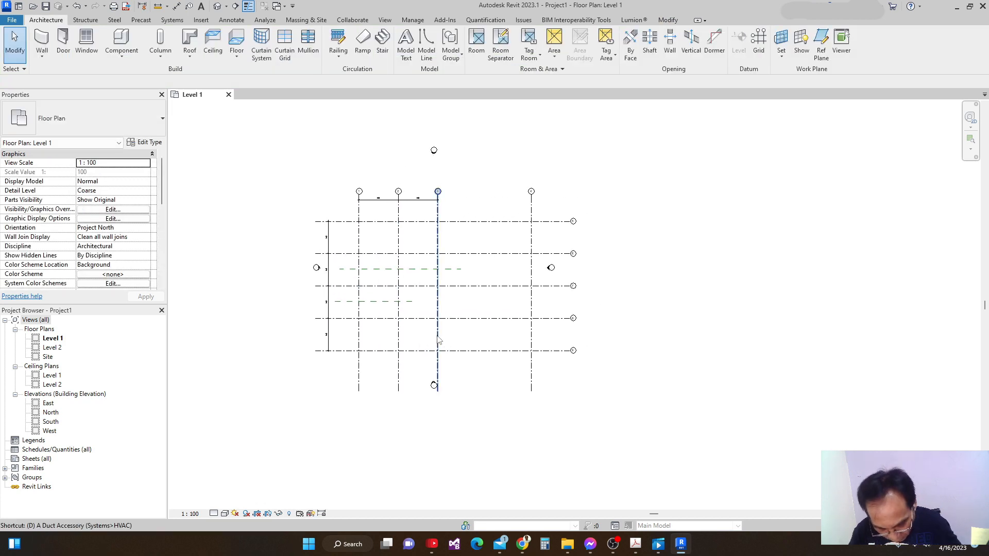
pyautogui.press('d')
pyautogui.press('i')
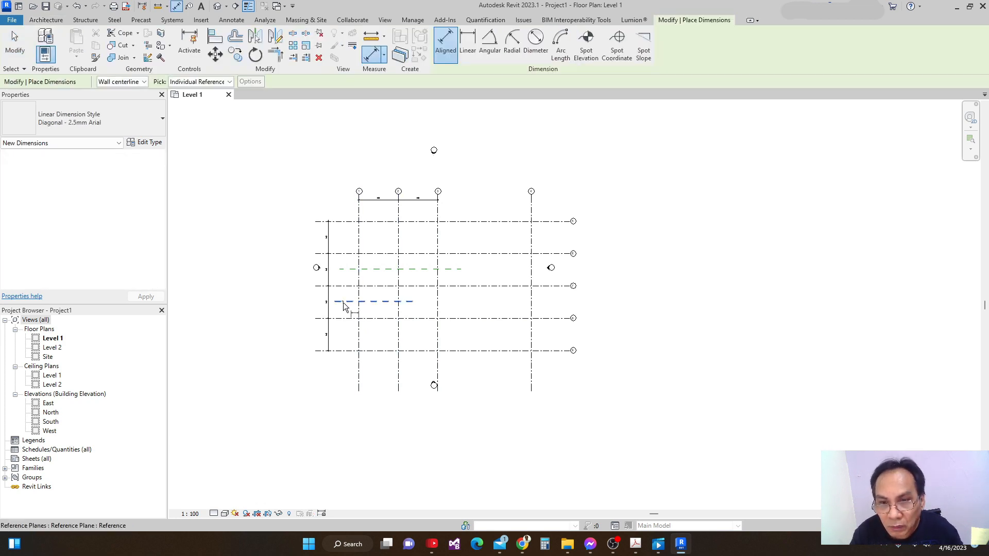
pyautogui.click(344, 303)
pyautogui.click(346, 276)
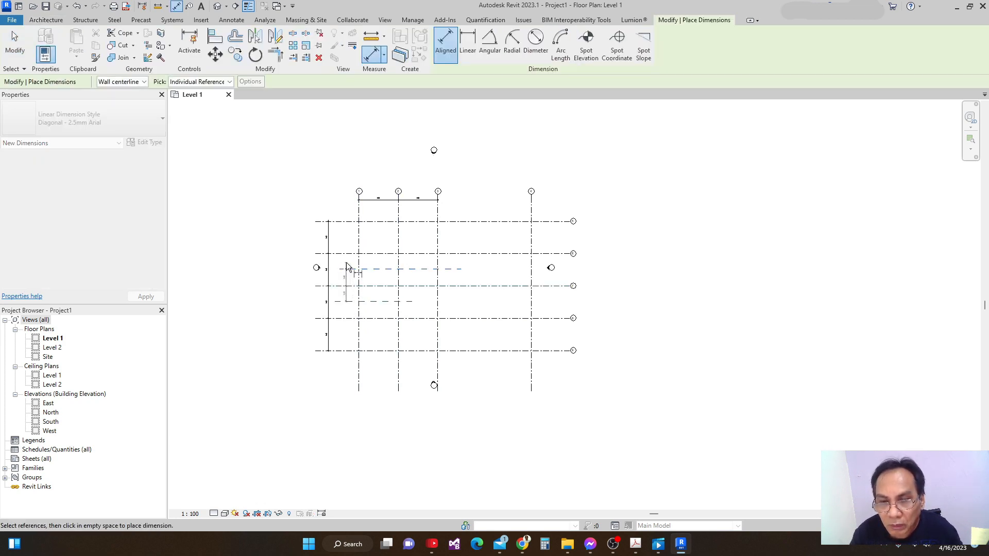
pyautogui.scroll(2, 346, 264)
pyautogui.press('Escape')
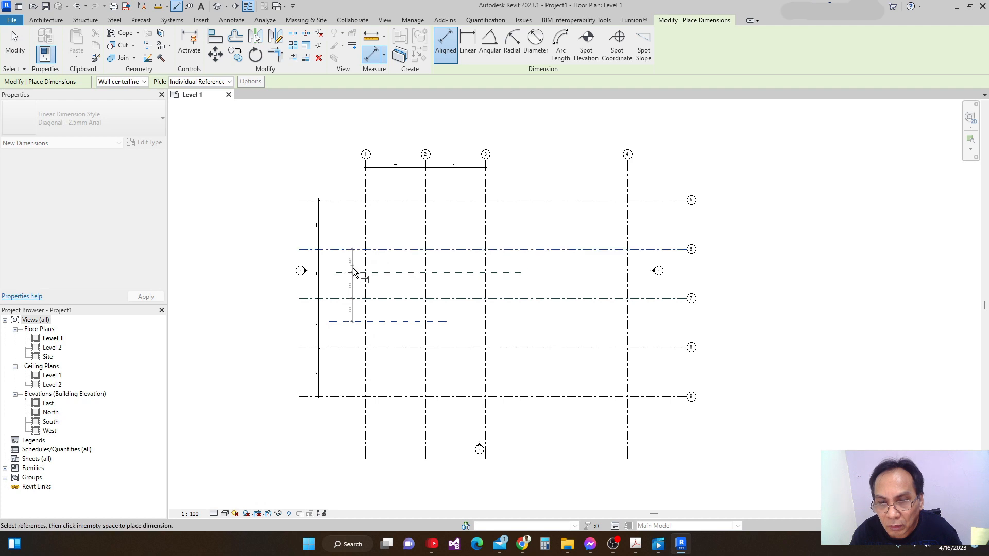
pyautogui.scroll(-2, 336, 380)
pyautogui.press('Escape')
# Step: Dimension from grid line 8 through both reference planes and grid line 7 to grid line 6, and make the spacings equal
pyautogui.press('d')
pyautogui.press('i')
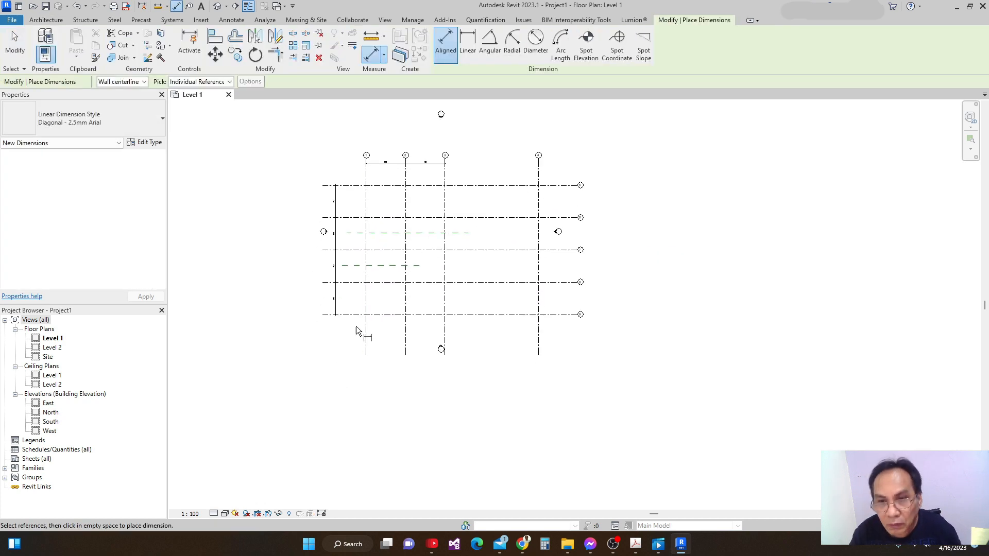
pyautogui.click(358, 267)
pyautogui.scroll(1, 351, 243)
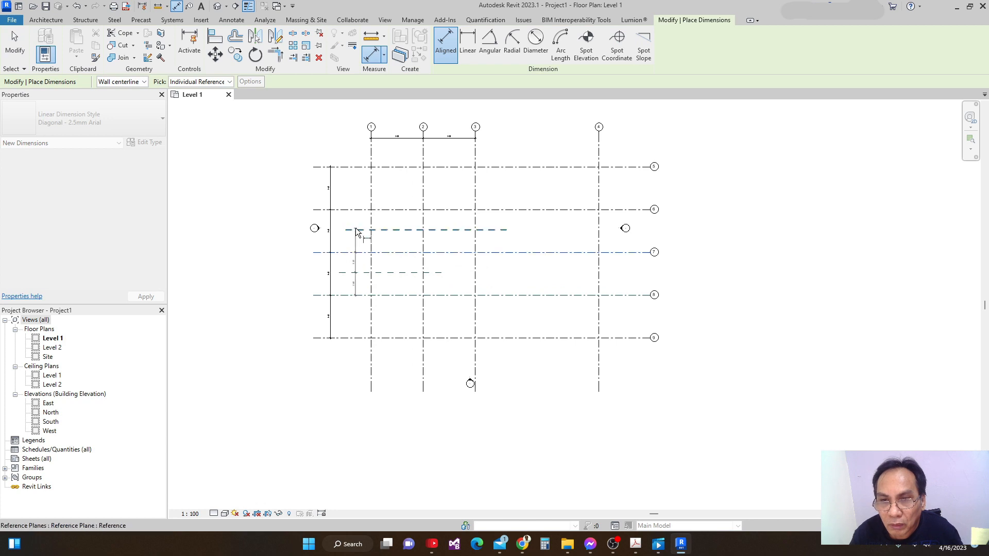
pyautogui.click(355, 230)
pyautogui.click(353, 210)
pyautogui.scroll(2, 354, 192)
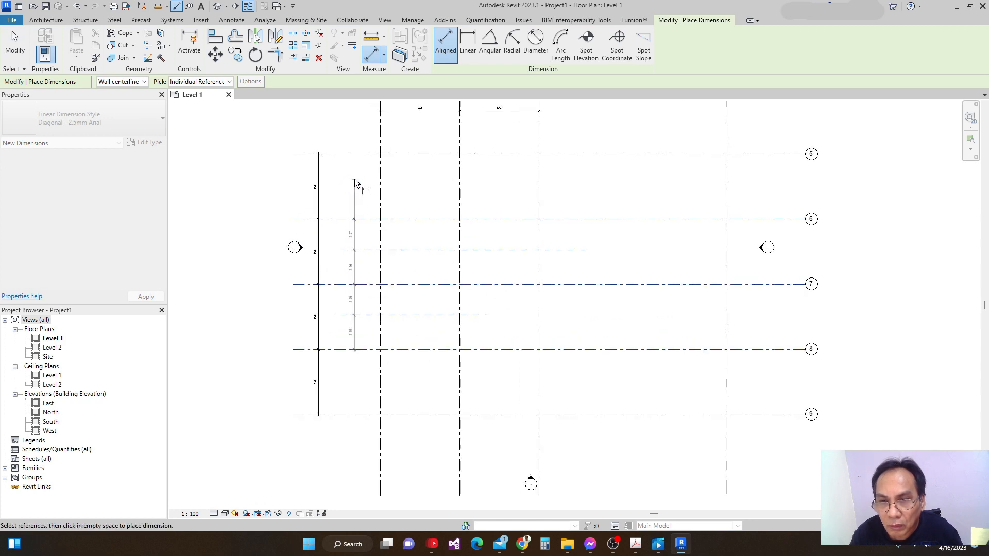
pyautogui.click(354, 183)
pyautogui.click(364, 287)
pyautogui.scroll(-1, 398, 296)
pyautogui.moveTo(399, 297); pyautogui.dragTo(404, 275, button='middle')
pyautogui.scroll(-2, 407, 279)
pyautogui.press('Escape')
pyautogui.moveTo(574, 325); pyautogui.dragTo(578, 346, button='middle')
# Step: Extend the lower reference plane's east end toward grid line 3 and shorten the upper one to just past grid line 3
pyautogui.click(458, 308)
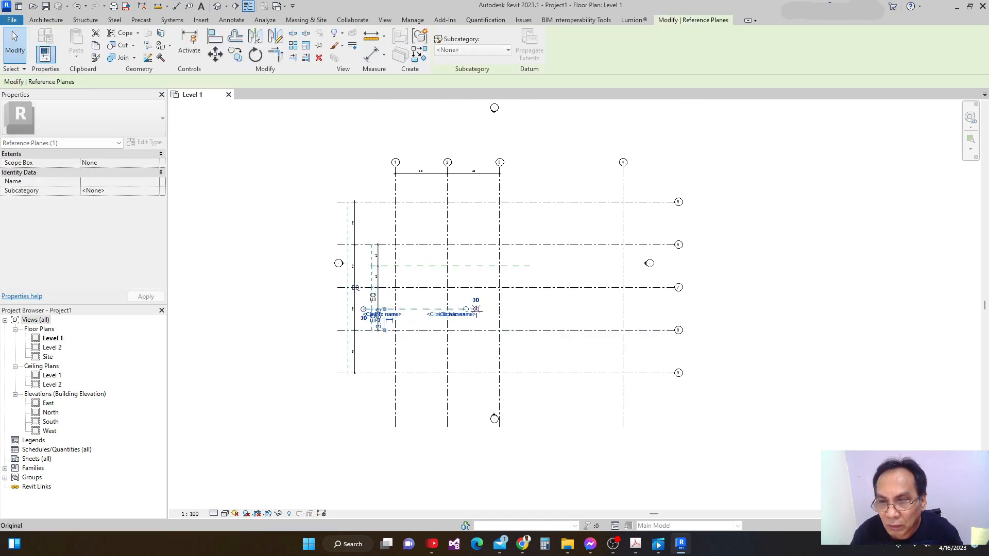
pyautogui.click(530, 266)
pyautogui.moveTo(530, 266); pyautogui.dragTo(505, 266)
pyautogui.scroll(-1, 552, 287)
pyautogui.moveTo(618, 304); pyautogui.dragTo(547, 346, button='middle')
pyautogui.scroll(1, 564, 320)
pyautogui.press('Escape')
# Step: Add an aligned dimension between vertical grid lines 3 and 4, in line with the existing string above the plan
pyautogui.press('d')
pyautogui.press('i')
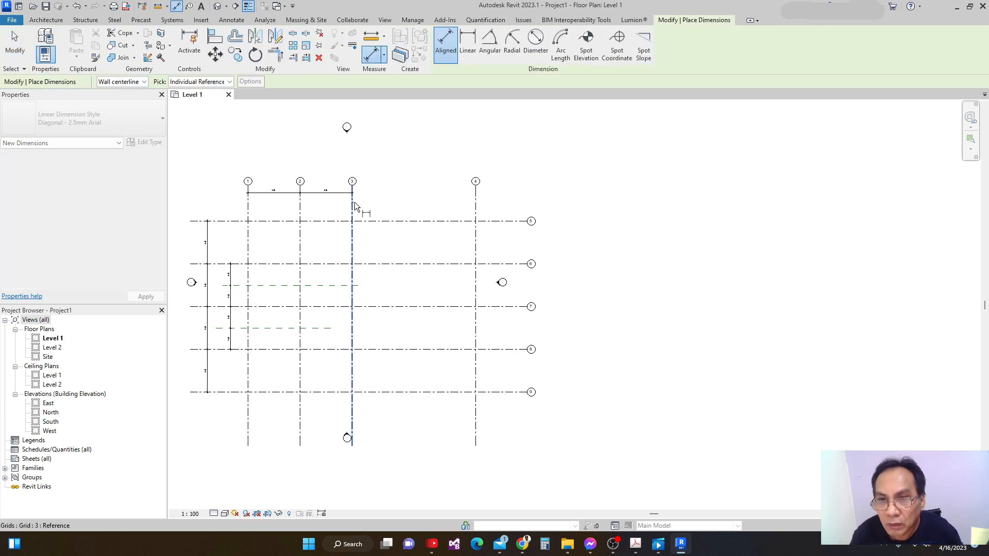
pyautogui.click(477, 205)
pyautogui.scroll(1, 539, 203)
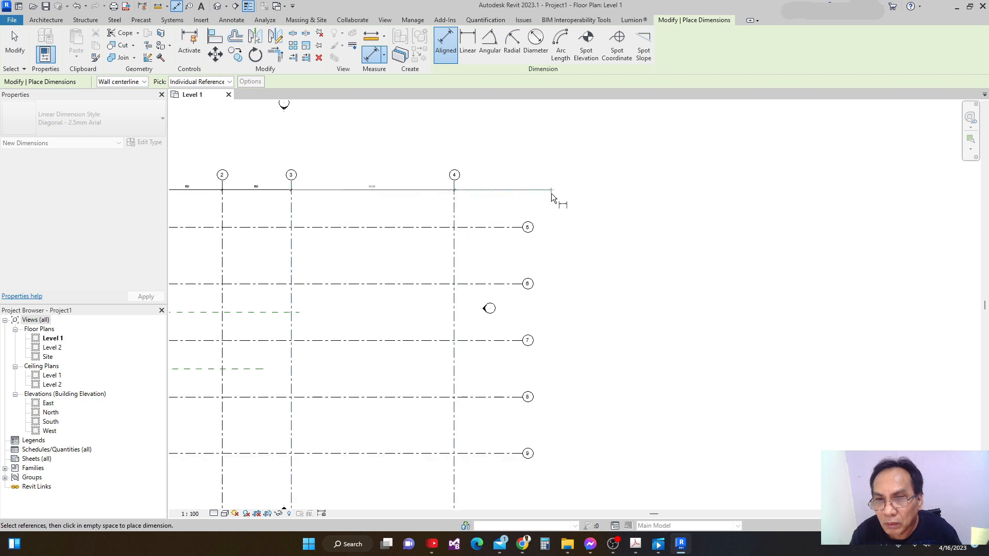
pyautogui.click(552, 197)
pyautogui.scroll(-1, 554, 201)
pyautogui.moveTo(524, 261); pyautogui.dragTo(521, 239, button='middle')
pyautogui.moveTo(518, 277); pyautogui.dragTo(505, 357, button='middle')
pyautogui.click(504, 403)
pyautogui.click(493, 366)
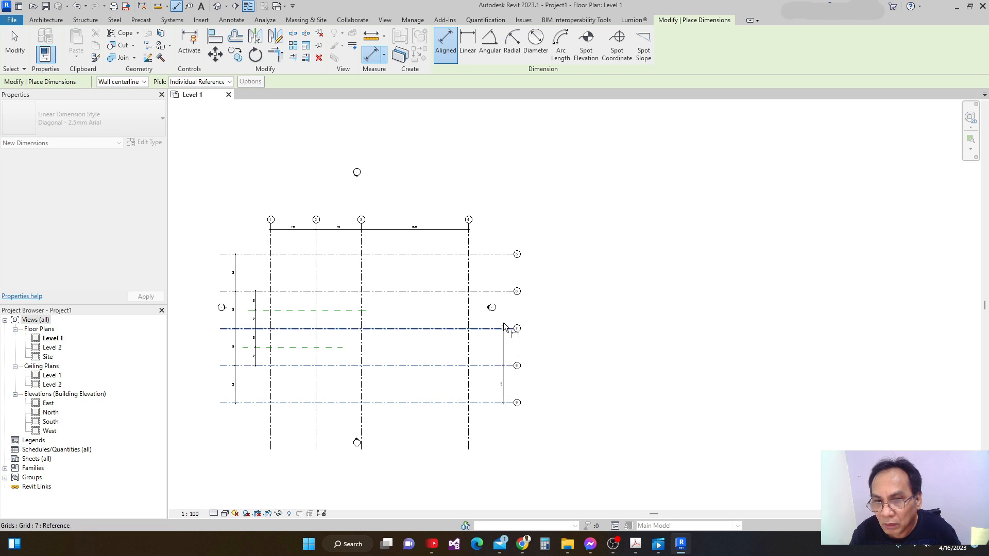
pyautogui.press('Escape')
pyautogui.press('Escape')
pyautogui.moveTo(477, 368); pyautogui.dragTo(470, 398, button='middle')
# Step: Add an overall aligned dimension between horizontal grid lines 9 and 5 near their east ends
pyautogui.press('i')
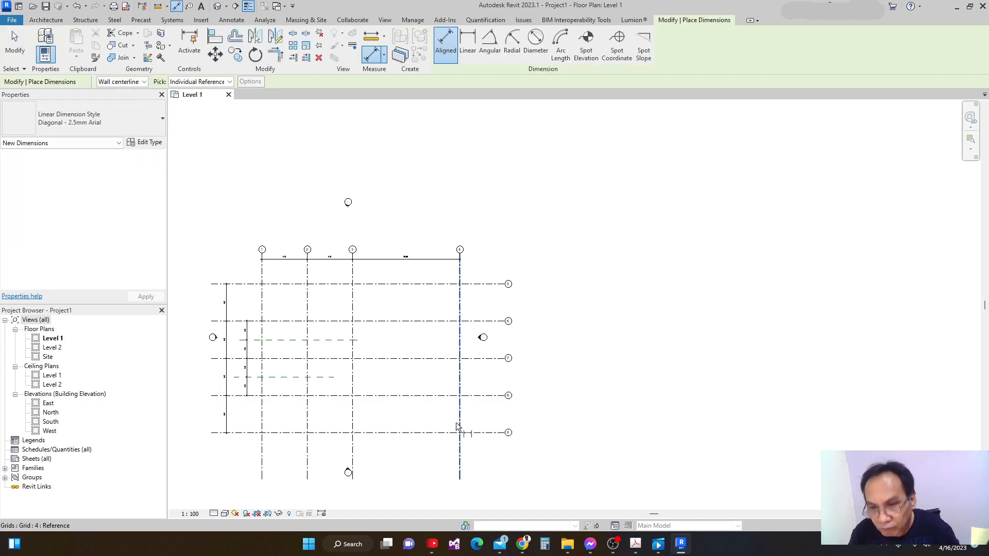
pyautogui.click(481, 433)
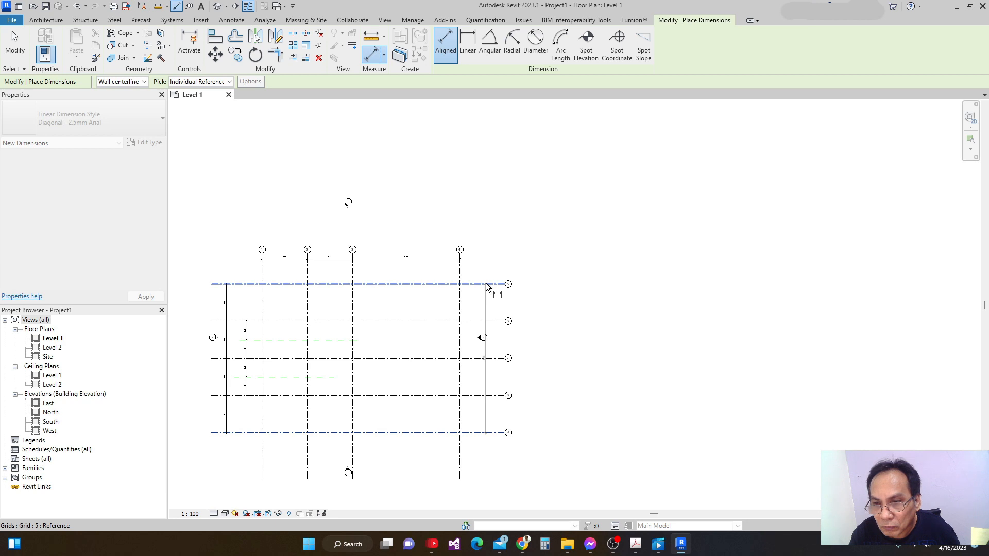
pyautogui.click(486, 284)
pyautogui.scroll(1, 486, 267)
pyautogui.click(487, 256)
pyautogui.scroll(-1, 521, 322)
pyautogui.moveTo(524, 334); pyautogui.dragTo(526, 295, button='middle')
pyautogui.press('Escape')
pyautogui.press('Escape')
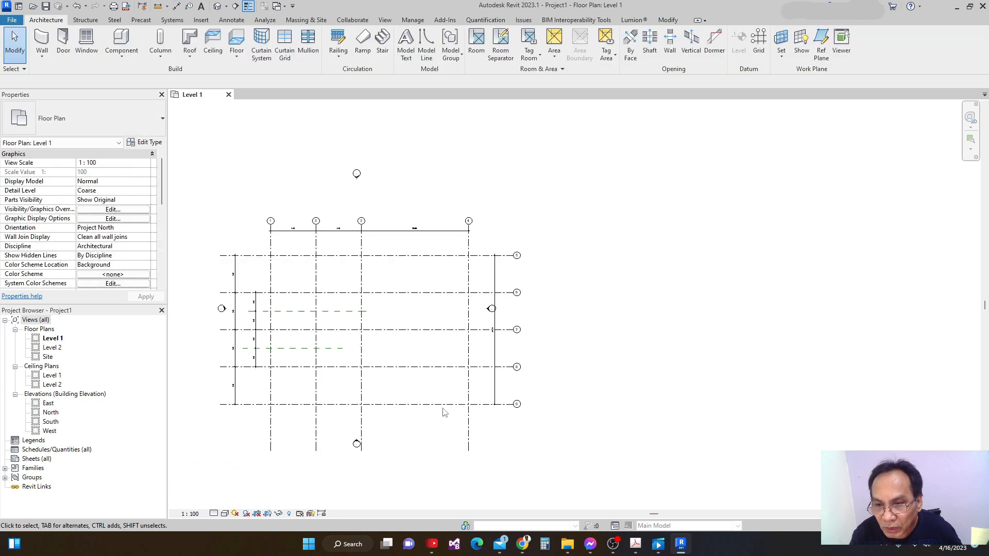
# Step: Move grid line 9 by setting the overall dimension between horizontal grid lines 5 and 9 to 20.00 m
pyautogui.click(444, 404)
pyautogui.scroll(1, 518, 342)
pyautogui.click(489, 324)
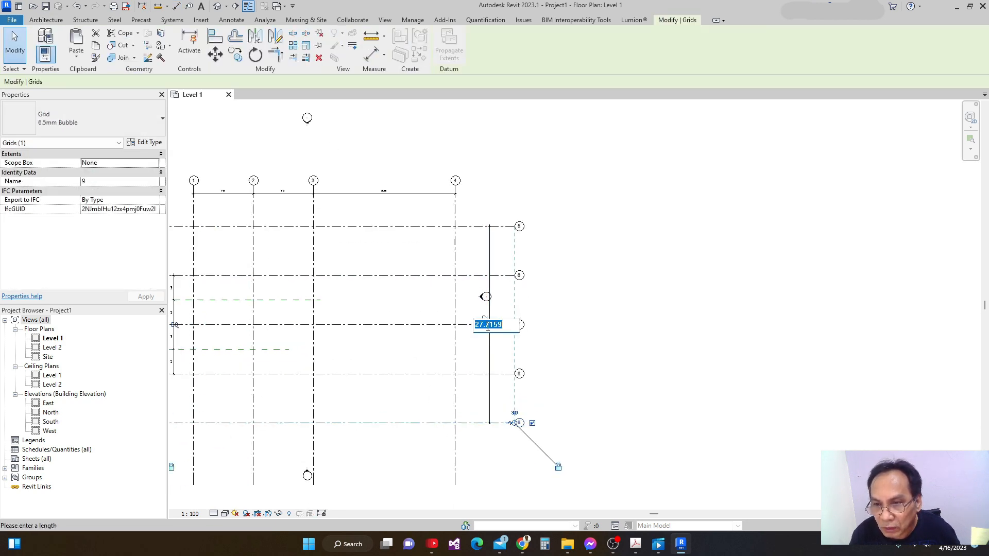
pyautogui.write('2000')
pyautogui.press('Return')
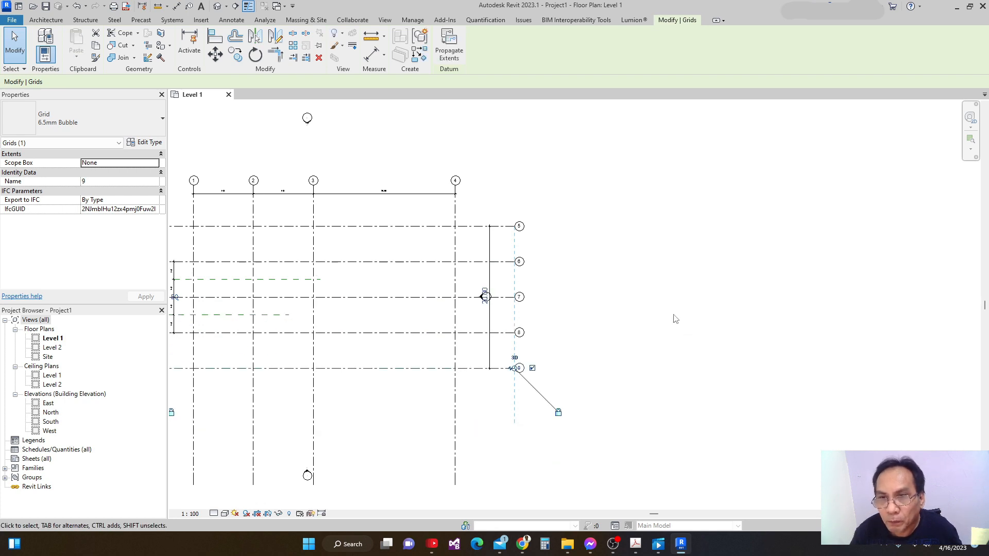
# Step: Inspect the dimension between vertical grid lines 3 and 4 and the resulting grid layout
pyautogui.scroll(-1, 639, 349)
pyautogui.scroll(1, 657, 323)
pyautogui.scroll(2, 538, 265)
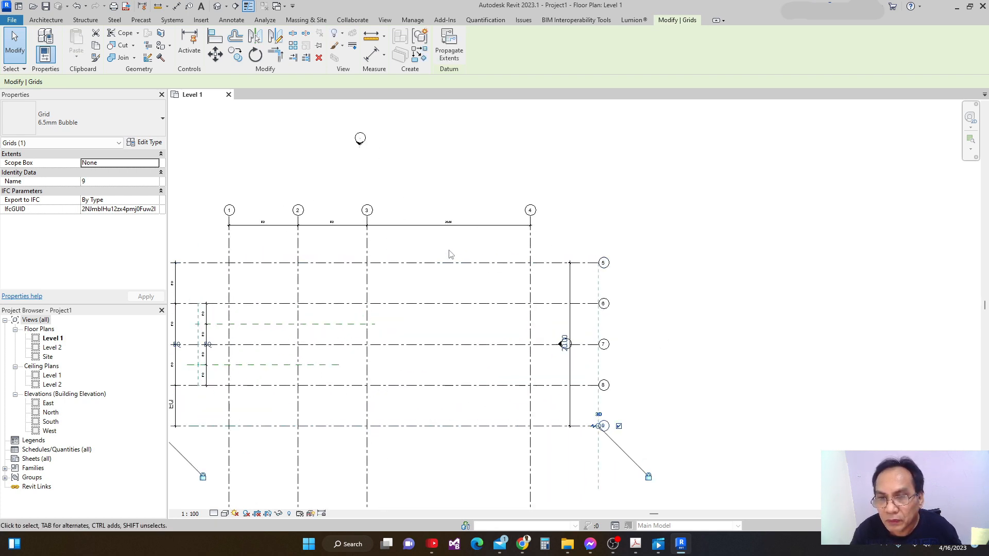
pyautogui.moveTo(423, 265); pyautogui.dragTo(403, 295, button='middle')
pyautogui.click(438, 249)
pyautogui.press('Escape')
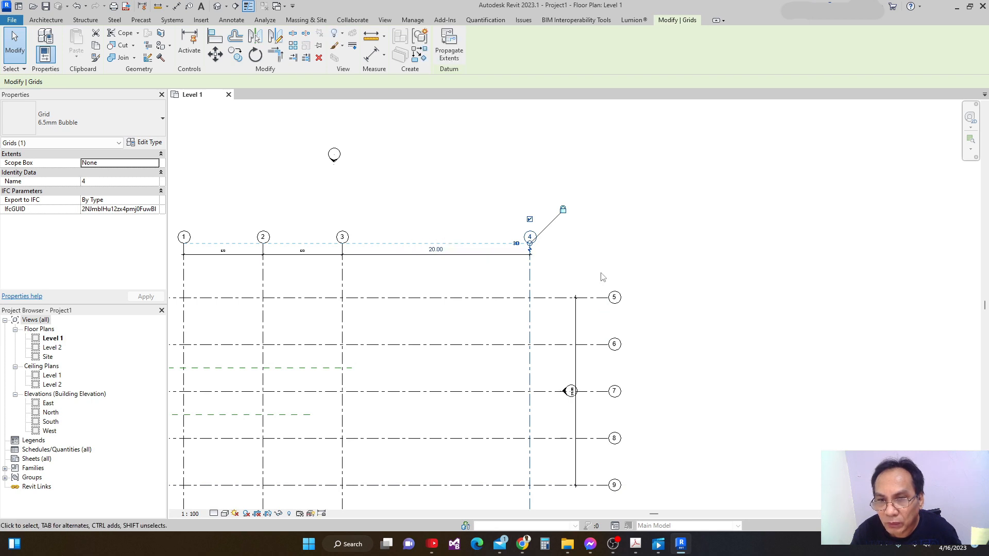
pyautogui.scroll(-1, 446, 309)
pyautogui.scroll(2, 410, 273)
pyautogui.moveTo(361, 285); pyautogui.dragTo(435, 282, button='middle')
pyautogui.scroll(-1, 434, 282)
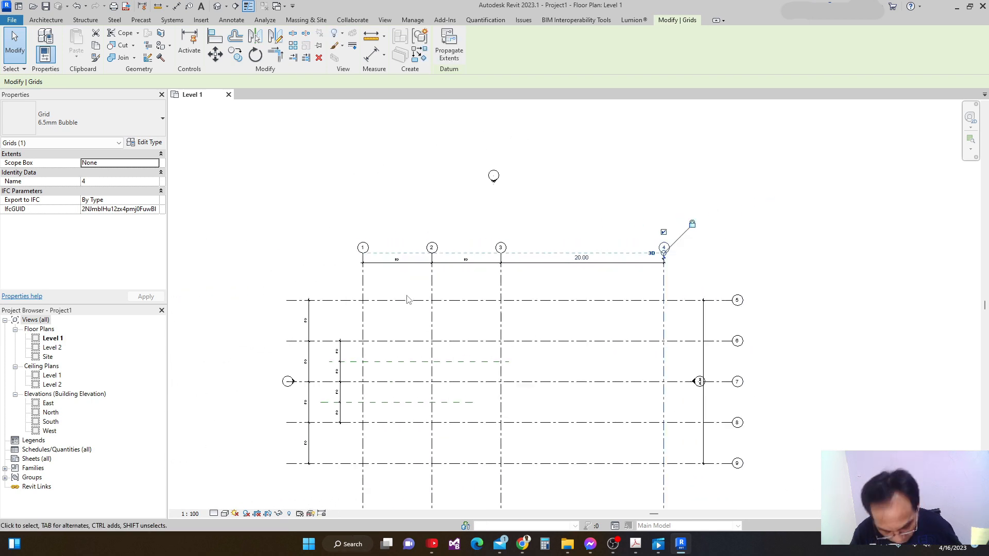
# Step: Add an overall aligned dimension between vertical grid lines 1 and 3 below the existing dimension string
pyautogui.press('i')
pyautogui.click(363, 280)
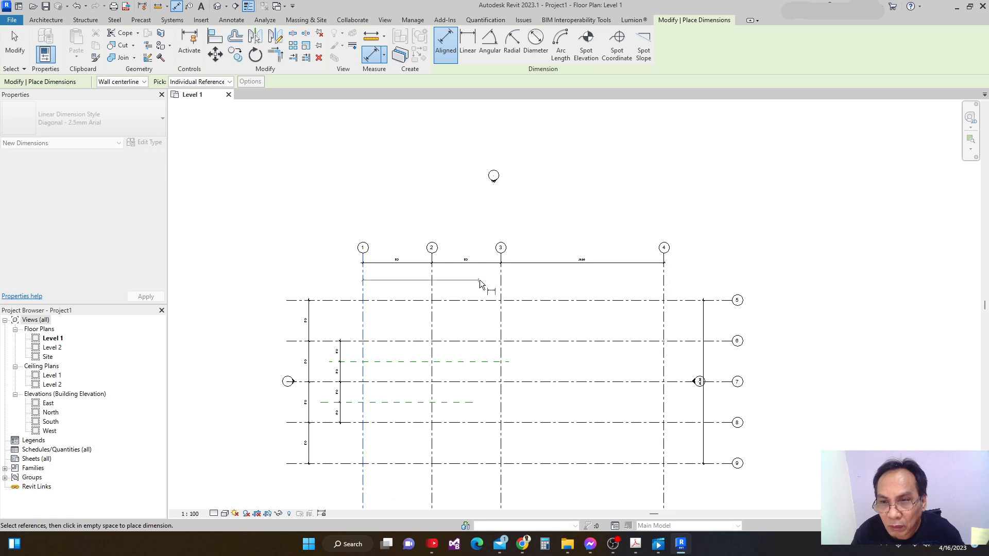
pyautogui.click(502, 287)
pyautogui.scroll(1, 466, 273)
pyautogui.click(466, 283)
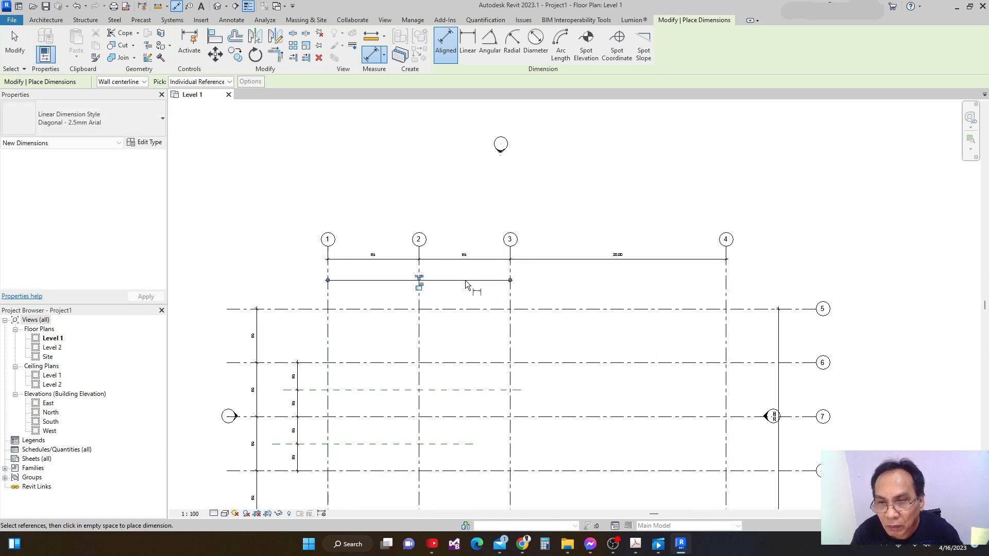
pyautogui.press('Escape')
# Step: Move grid line 1 by setting the overall dimension between vertical grid lines 1 and 3 to 6.00 m
pyautogui.click(328, 295)
pyautogui.click(420, 271)
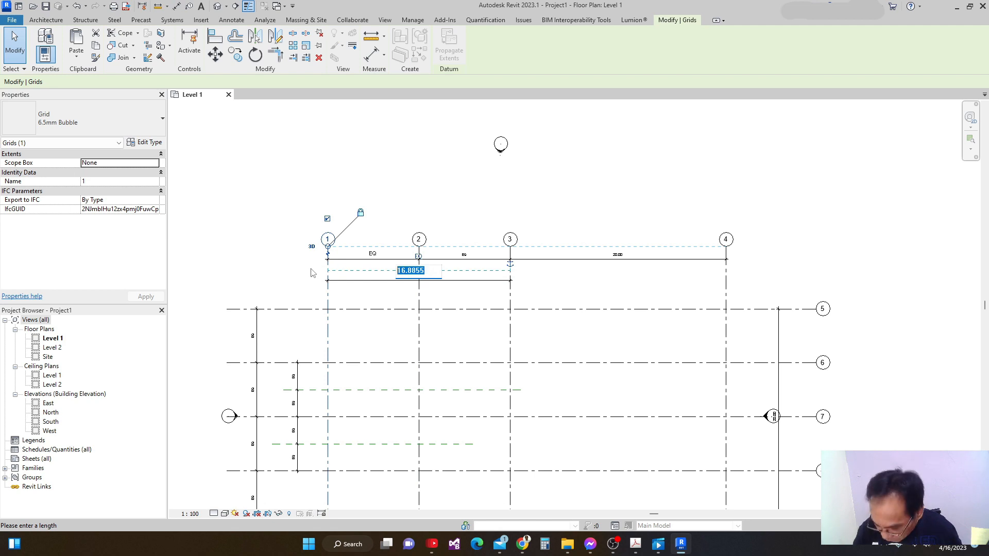
pyautogui.write('6')
pyautogui.press('Return')
pyautogui.scroll(-4, 392, 324)
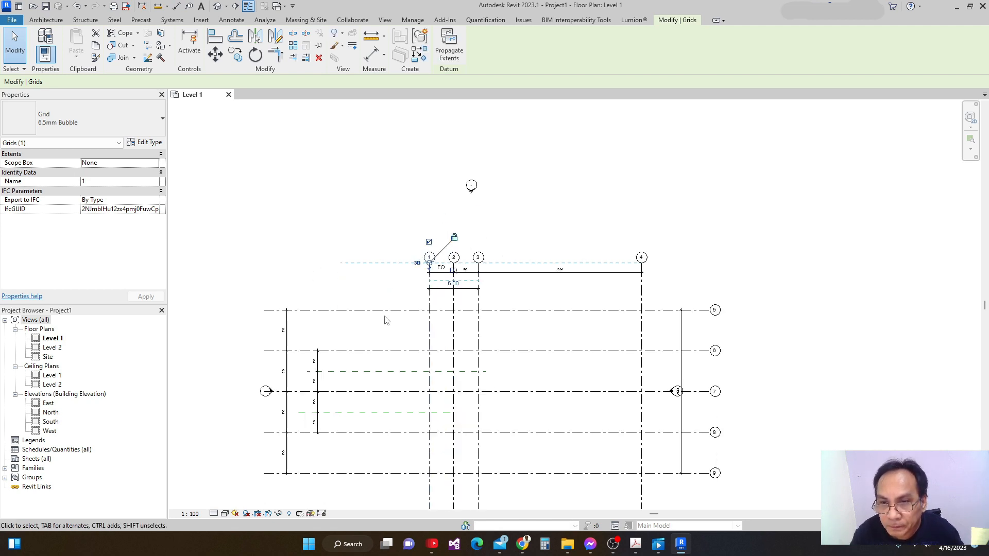
pyautogui.click(558, 344)
pyautogui.moveTo(557, 345); pyautogui.dragTo(609, 341, button='middle')
pyautogui.moveTo(583, 341); pyautogui.dragTo(567, 354, button='middle')
pyautogui.scroll(1, 371, 318)
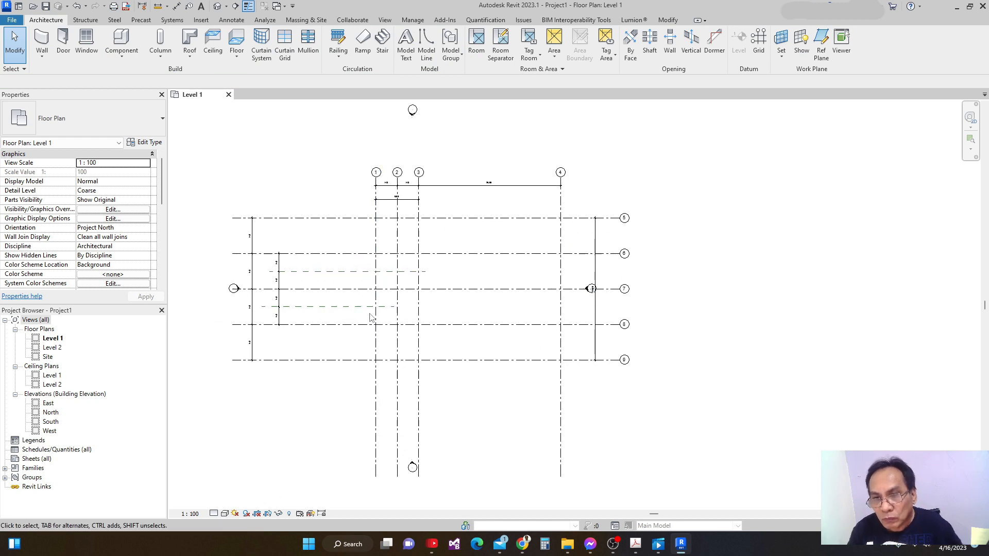
# Step: Extend the lower reference plane eastward past grid line 3 so its end lines up with the upper reference plane
pyautogui.click(333, 308)
pyautogui.moveTo(395, 307); pyautogui.dragTo(427, 307)
pyautogui.scroll(-1, 487, 335)
pyautogui.click(646, 388)
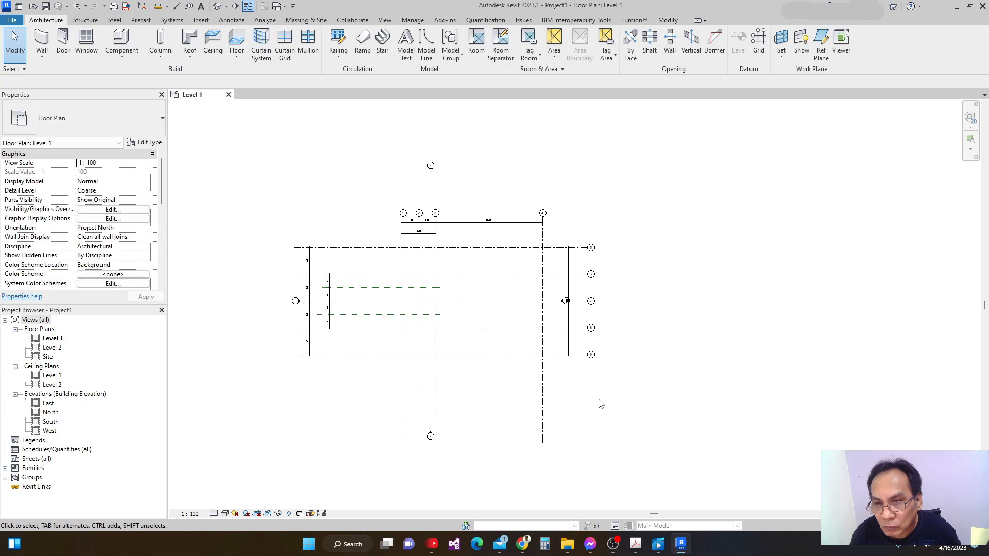
pyautogui.moveTo(598, 400); pyautogui.dragTo(581, 359, button='middle')
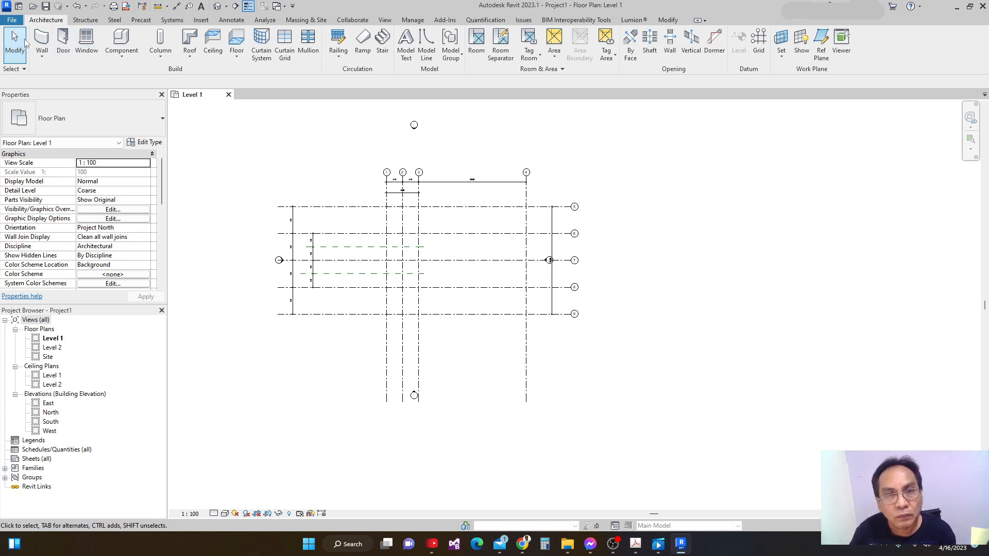
# Step: In the South elevation, extend the Level 1 and Level 2 lines east past grid line 4 and slightly shorten their west ends
pyautogui.doubleClick(56, 423)
pyautogui.scroll(-1, 521, 289)
pyautogui.scroll(2, 515, 309)
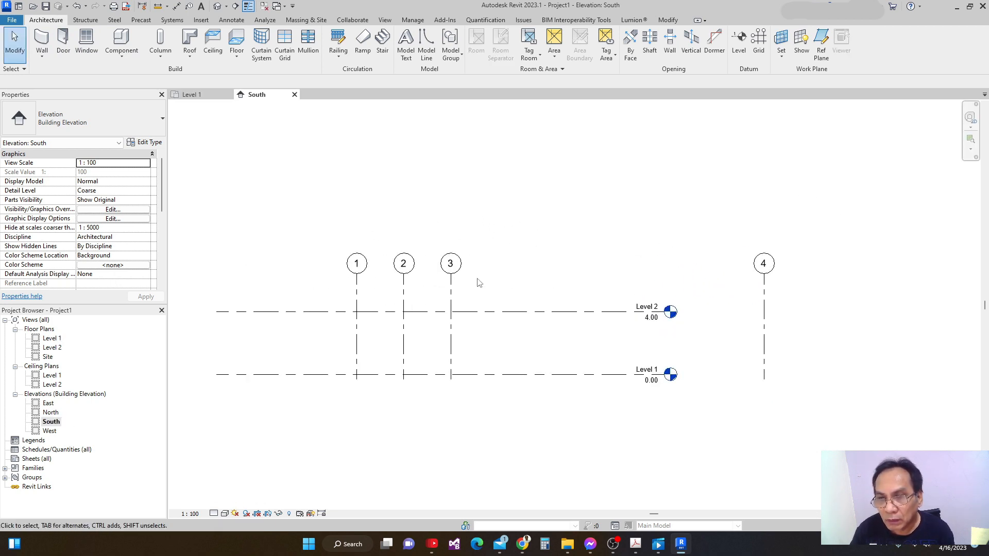
pyautogui.rightClick(514, 316)
pyautogui.click(686, 222)
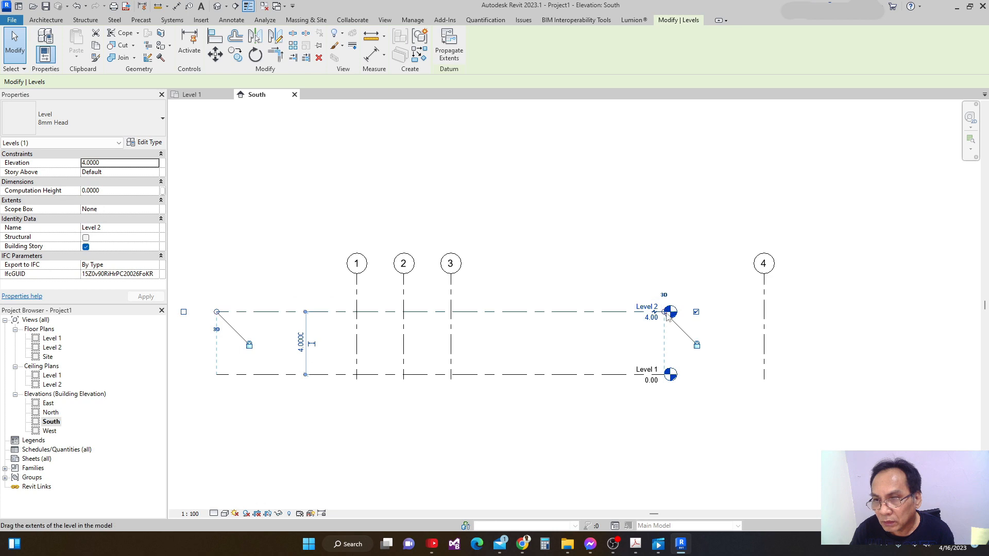
pyautogui.moveTo(666, 312); pyautogui.dragTo(855, 312)
pyautogui.scroll(-3, 540, 316)
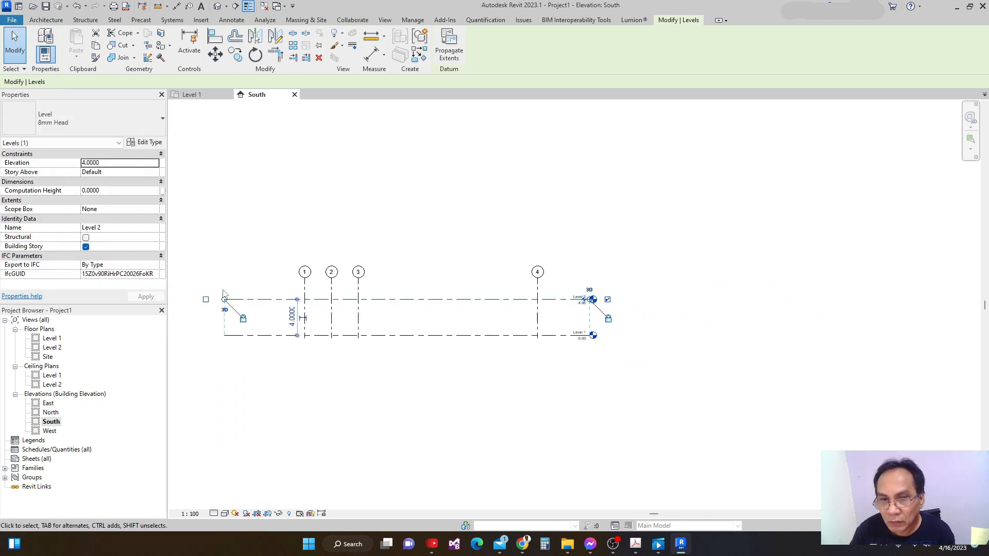
pyautogui.moveTo(225, 299); pyautogui.dragTo(233, 300)
# Step: Create a Level 3 above Level 2 by picking the Level 2 line with an offset of 4.0000 m
pyautogui.rightClick(462, 255)
pyautogui.rightClick(437, 299)
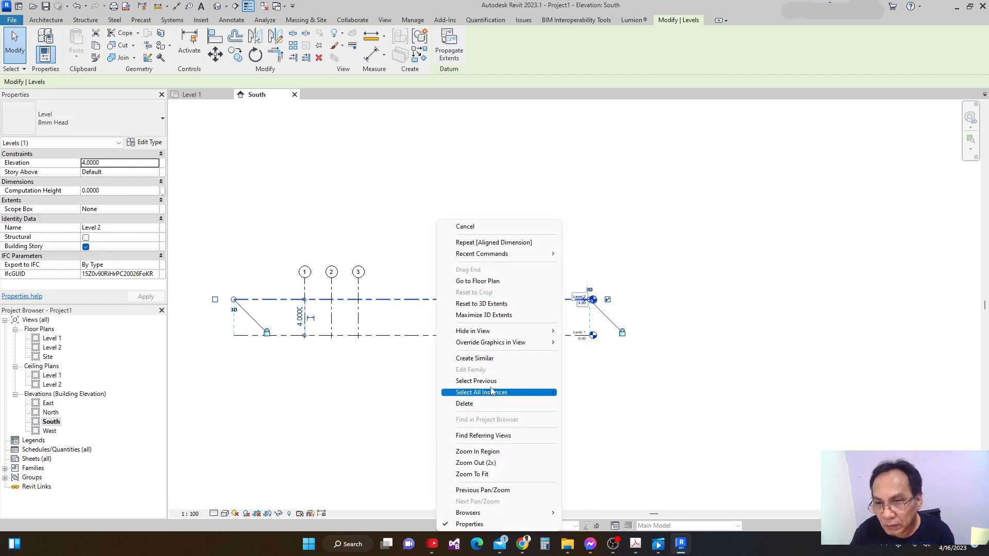
pyautogui.click(475, 358)
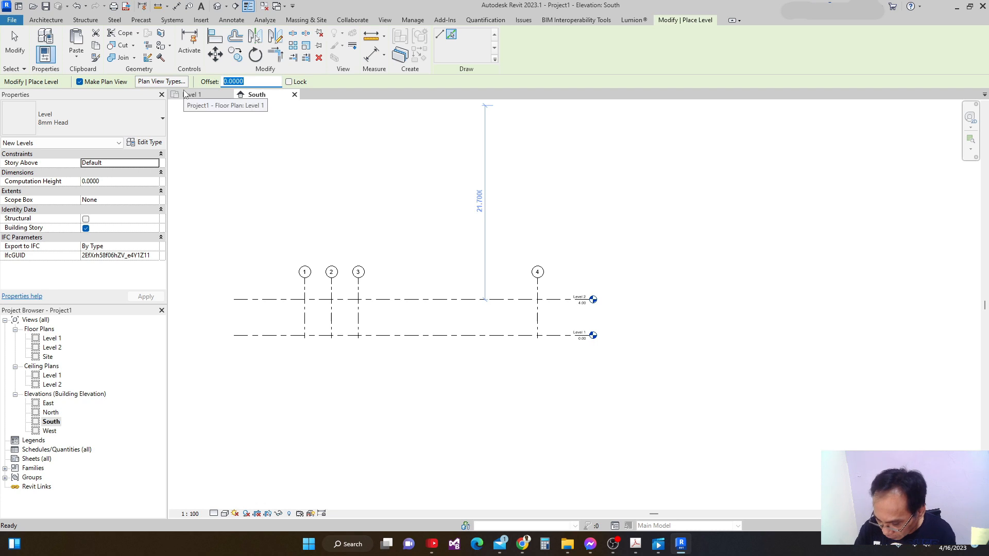
pyautogui.press('Return')
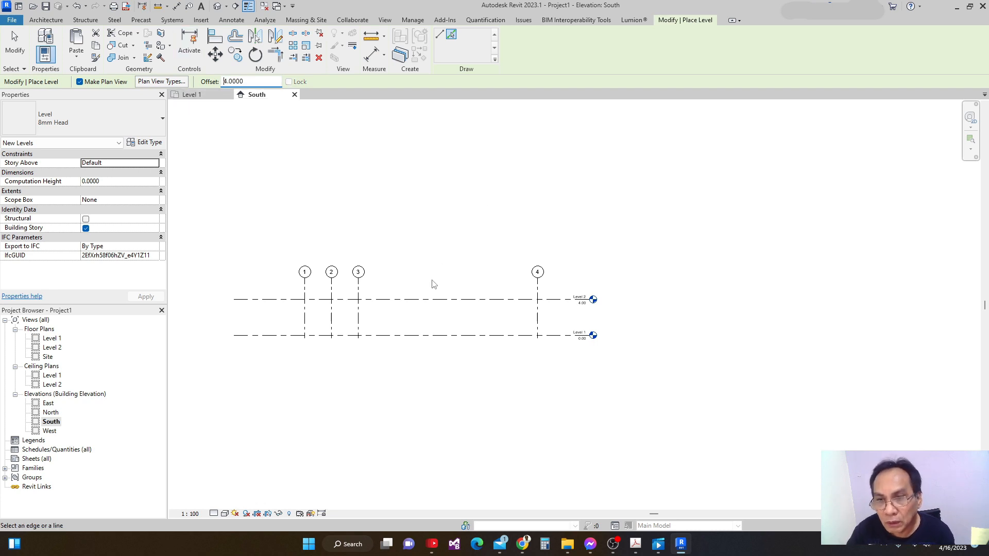
pyautogui.click(431, 299)
pyautogui.scroll(-1, 463, 289)
pyautogui.press('Escape')
pyautogui.press('Escape')
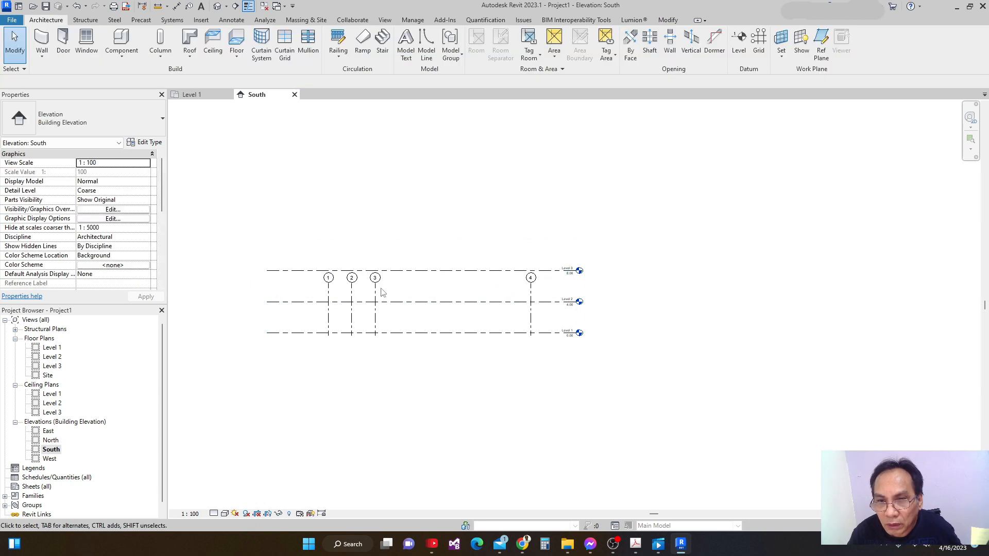
# Step: Raise the heads of vertical grid lines 1 to 4 above the Level 3 line
pyautogui.click(375, 286)
pyautogui.moveTo(374, 286); pyautogui.dragTo(375, 252)
pyautogui.click(704, 245)
pyautogui.scroll(-2, 534, 245)
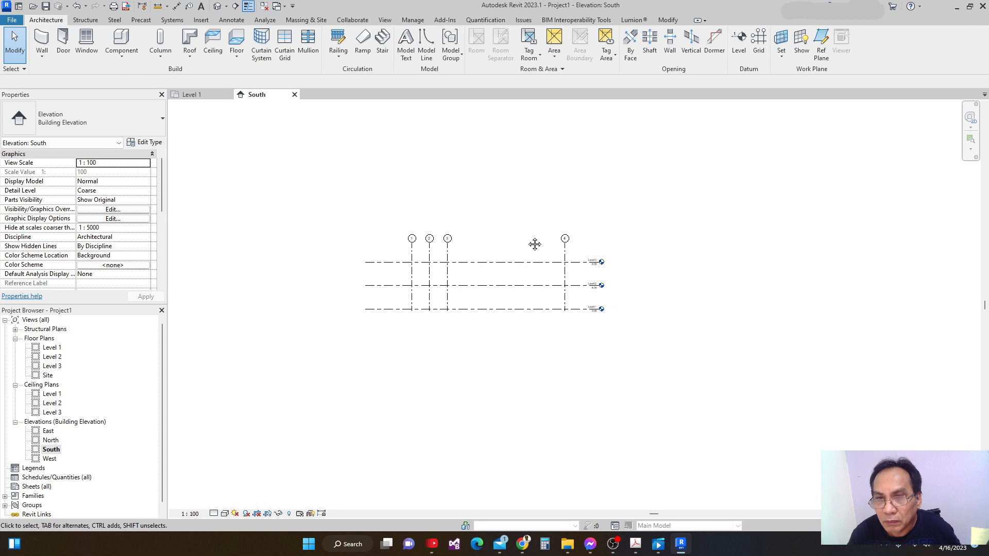
# Step: Review the grid on the Level 1 plan and open the default 3D view before returning to the South elevation
pyautogui.click(188, 95)
pyautogui.scroll(-3, 592, 251)
pyautogui.moveTo(533, 277); pyautogui.dragTo(436, 282, button='middle')
pyautogui.scroll(1, 542, 276)
pyautogui.moveTo(541, 276); pyautogui.dragTo(555, 262, button='middle')
pyautogui.click(217, 6)
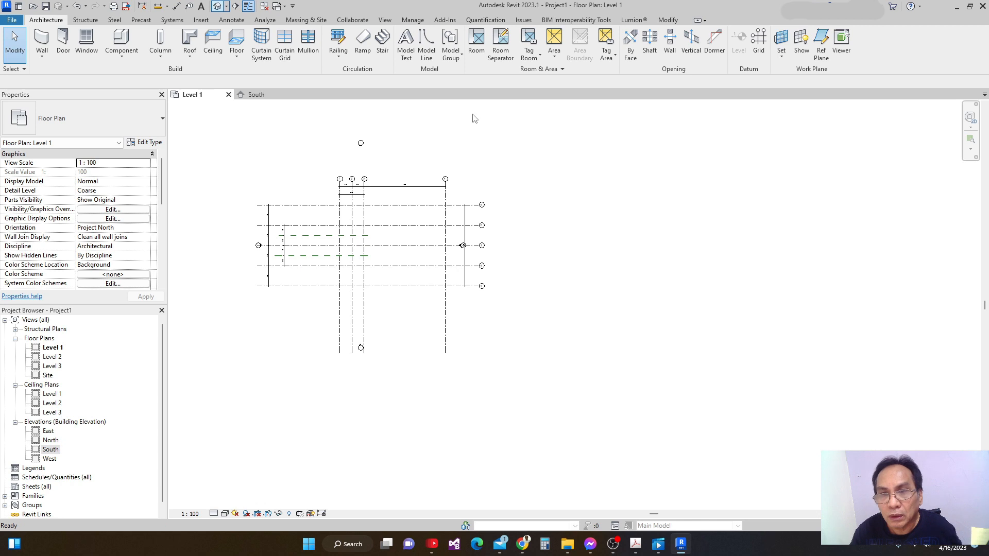
pyautogui.click(260, 97)
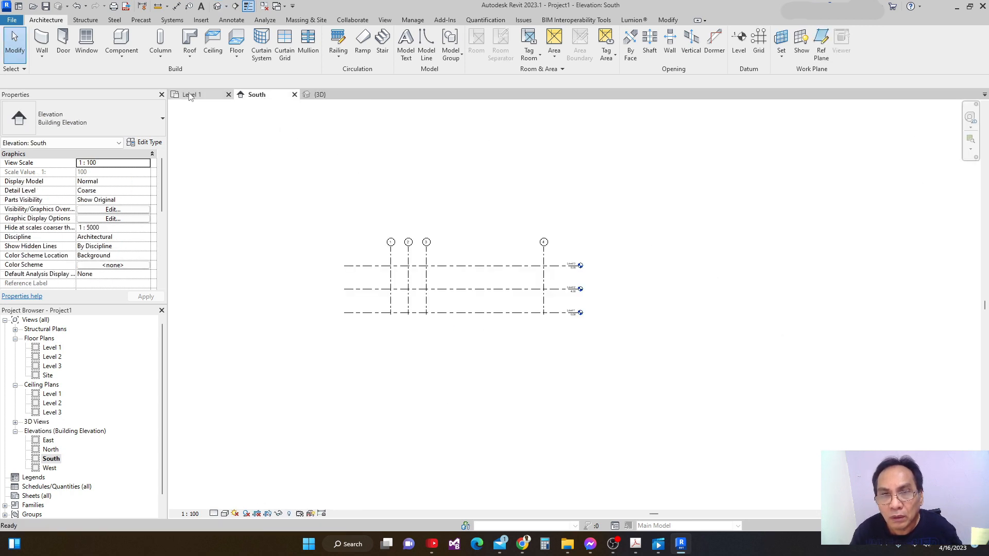
# Step: On the Level 1 plan, start a Generic - 200mm wall with its top constraint set to Up to level: Level 3
pyautogui.click(190, 95)
pyautogui.scroll(2, 403, 269)
pyautogui.moveTo(402, 269); pyautogui.dragTo(300, 247, button='middle')
pyautogui.moveTo(504, 260); pyautogui.dragTo(468, 263, button='middle')
pyautogui.scroll(-1, 485, 278)
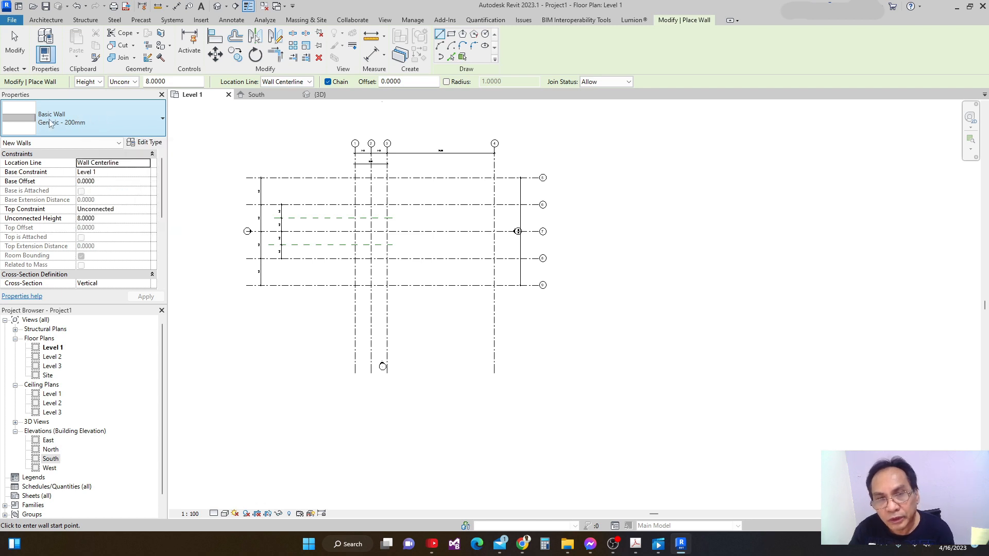
pyautogui.scroll(3, 391, 293)
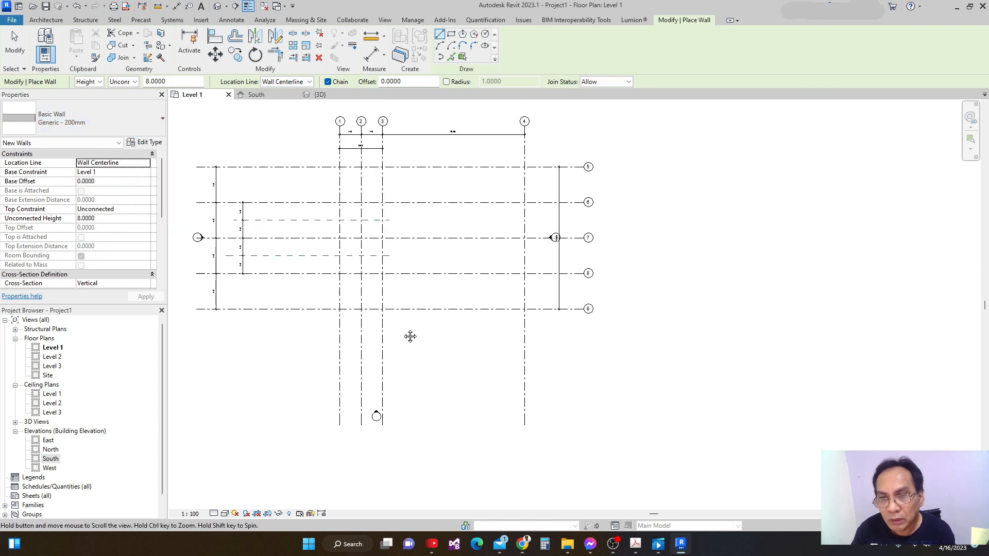
pyautogui.scroll(-1, 394, 317)
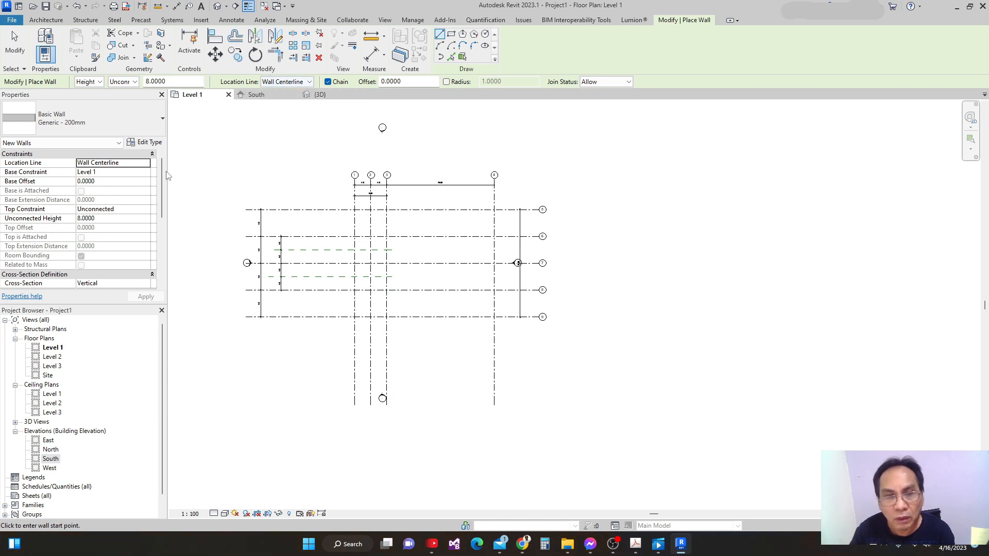
pyautogui.click(146, 209)
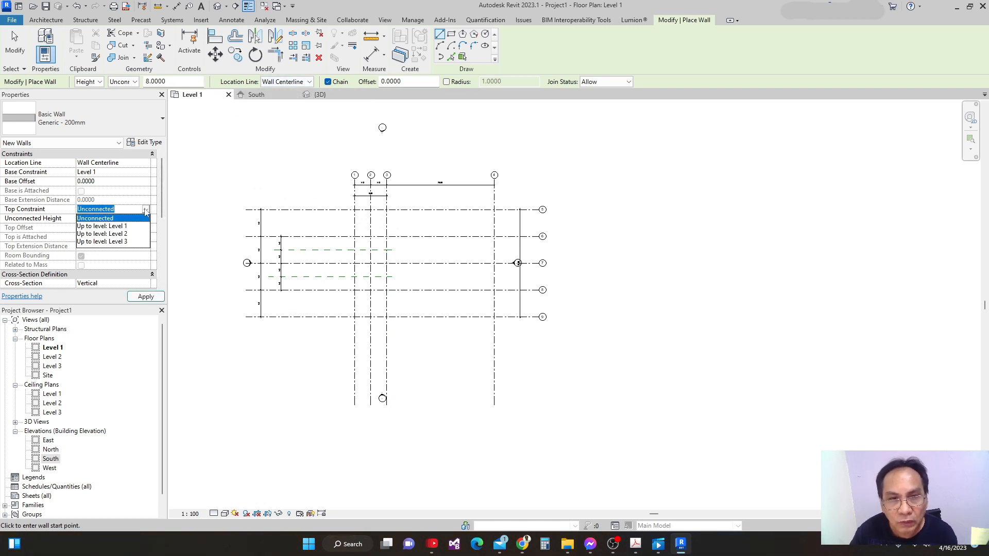
pyautogui.click(118, 242)
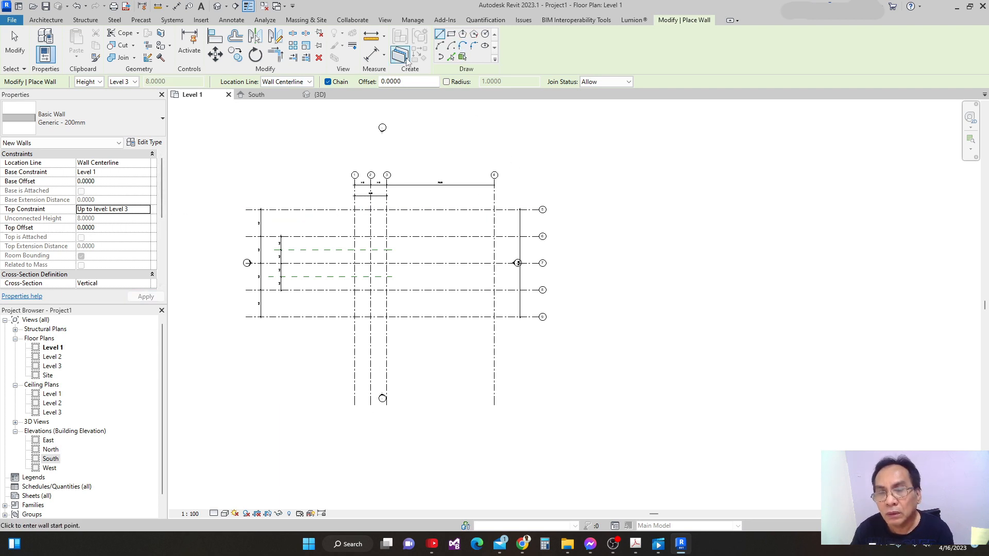
# Step: Draw chained walls from grid intersection 3/9 through 3/8 and 2/8, diagonally to grid 1 at the lower reference plane, and up to the upper one
pyautogui.scroll(2, 397, 320)
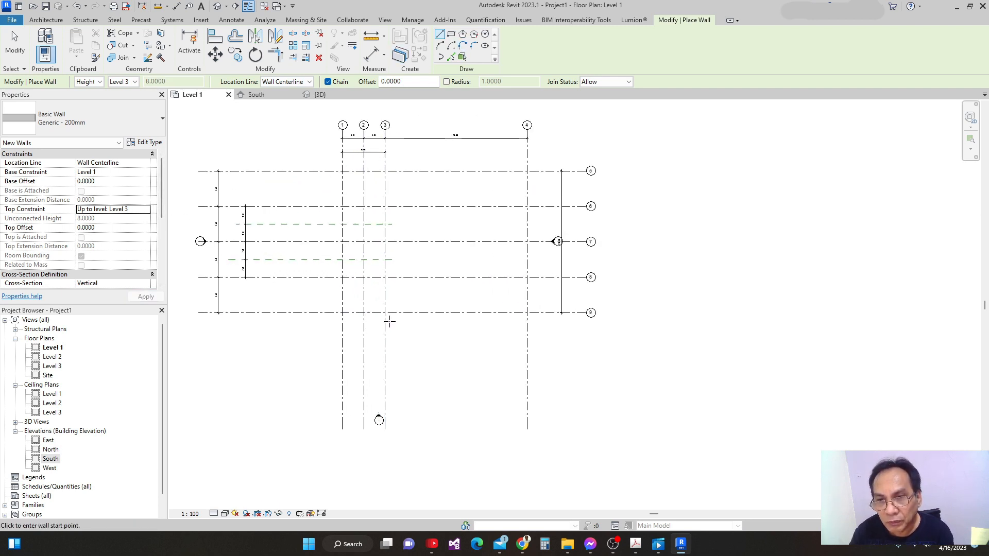
pyautogui.click(384, 312)
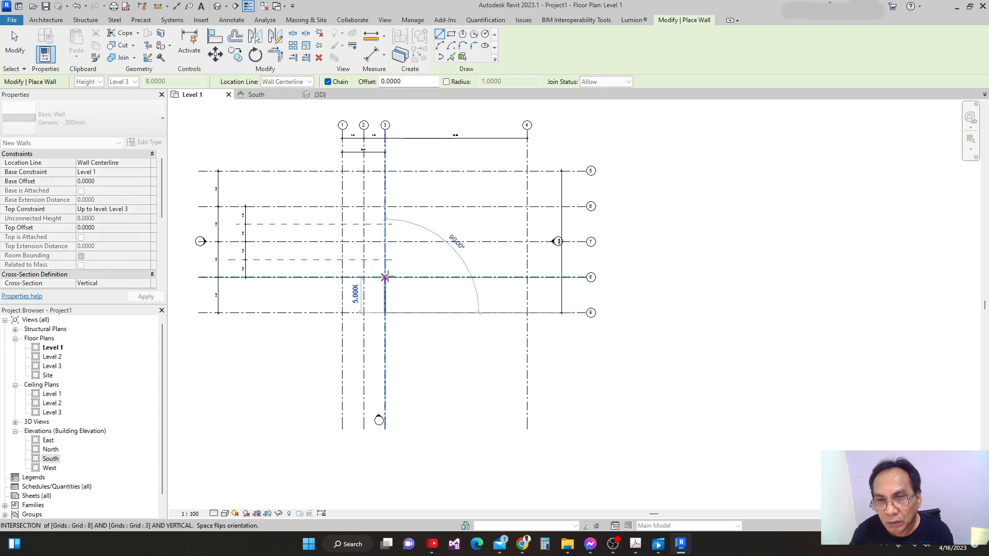
pyautogui.click(385, 278)
pyautogui.scroll(2, 385, 277)
pyautogui.click(357, 279)
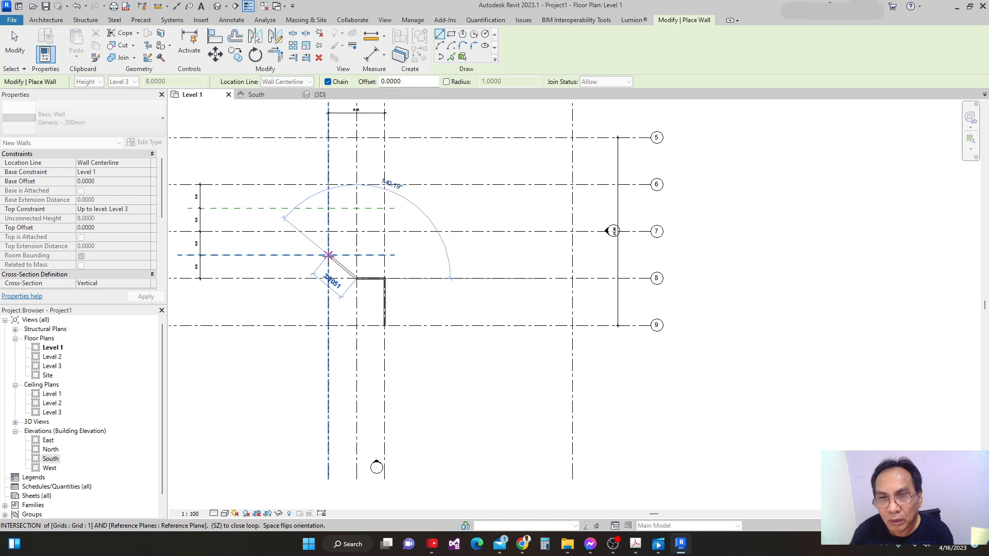
pyautogui.moveTo(327, 256); pyautogui.dragTo(328, 275, button='middle')
pyautogui.scroll(1, 328, 275)
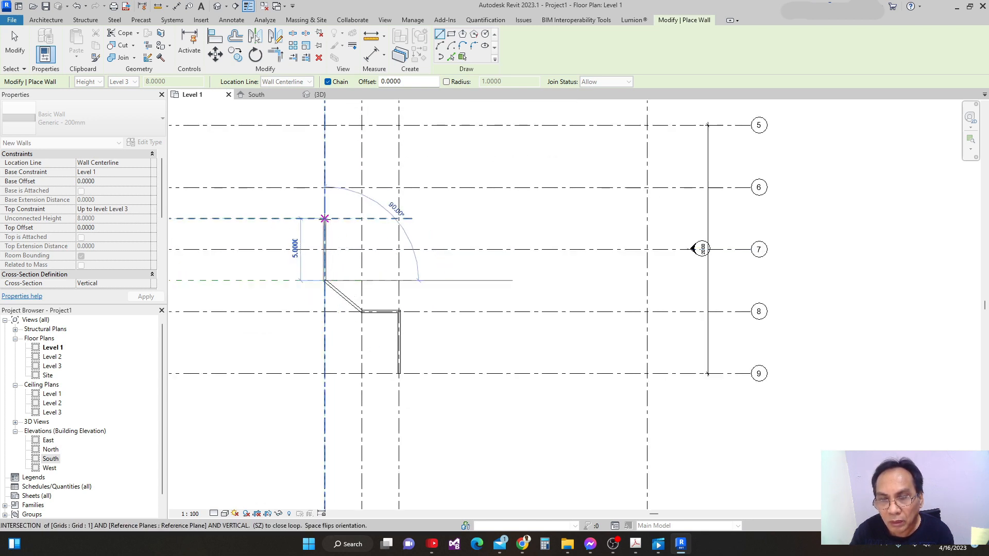
pyautogui.click(324, 218)
# Step: Try a horizontal wall along the upper reference plane from grid line 1 to grid line 2, and delete it
pyautogui.click(361, 219)
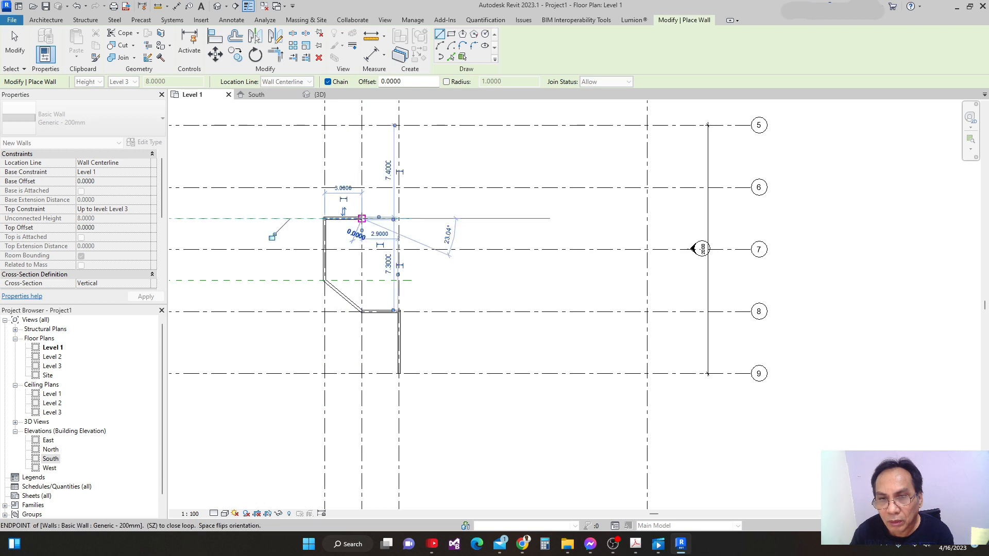
pyautogui.scroll(-2, 361, 219)
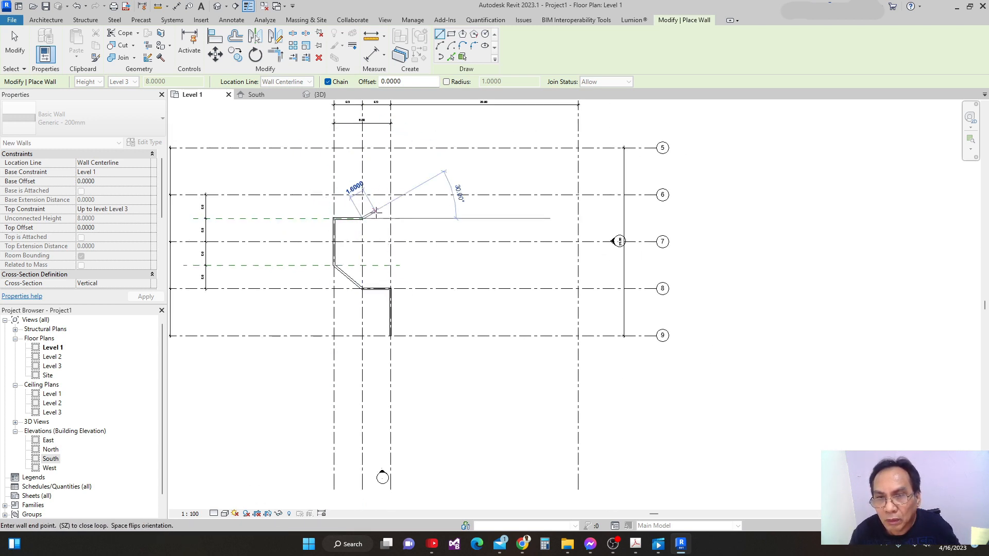
pyautogui.press('Escape')
pyautogui.press('Escape')
pyautogui.click(353, 220)
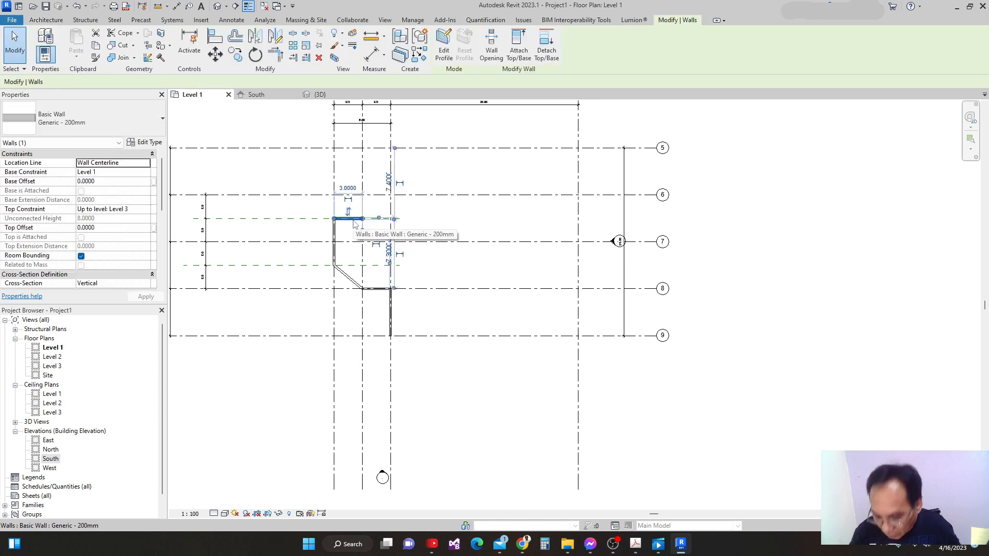
pyautogui.press('Delete')
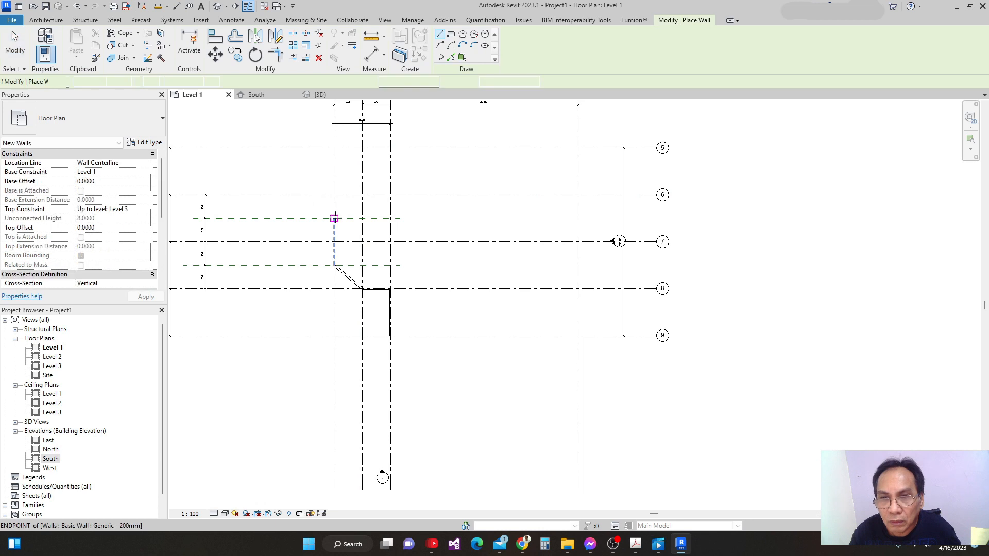
# Step: Continue the walls from grid 1 at the upper reference plane diagonally to grid intersection 2/6, east to 3/6 and north to 3/5
pyautogui.click(334, 218)
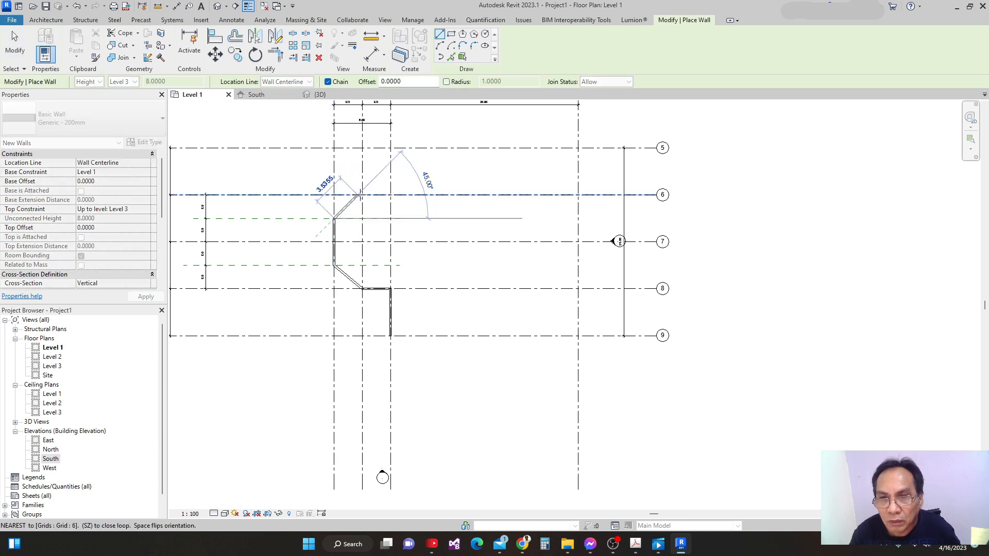
pyautogui.click(362, 195)
pyautogui.click(391, 195)
pyautogui.scroll(-1, 399, 149)
pyautogui.moveTo(397, 163); pyautogui.dragTo(379, 212, button='middle')
pyautogui.scroll(1, 380, 211)
pyautogui.click(373, 193)
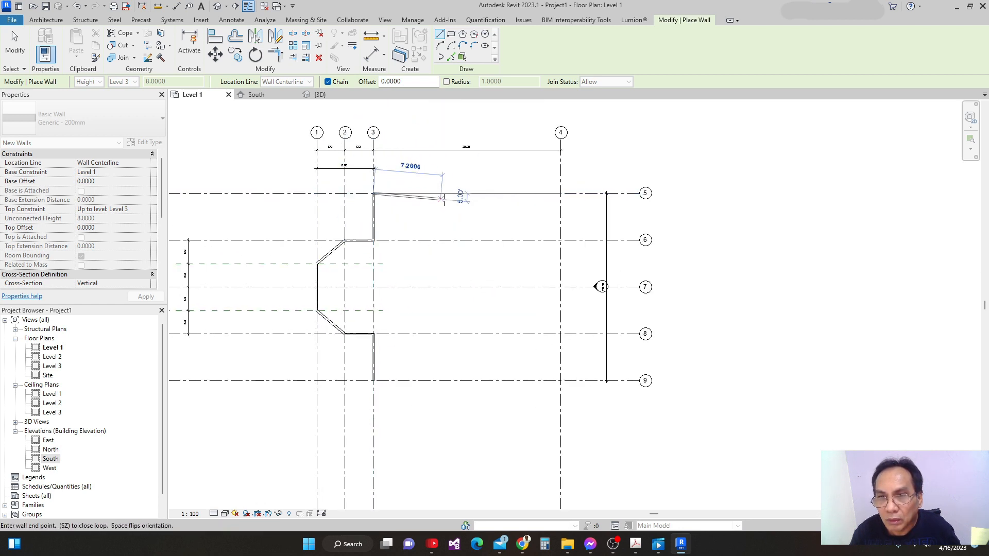
# Step: Close the exterior wall loop from grid intersection 3/5 through 4/5 and 4/9 to 3/9, and end the wall command
pyautogui.click(561, 194)
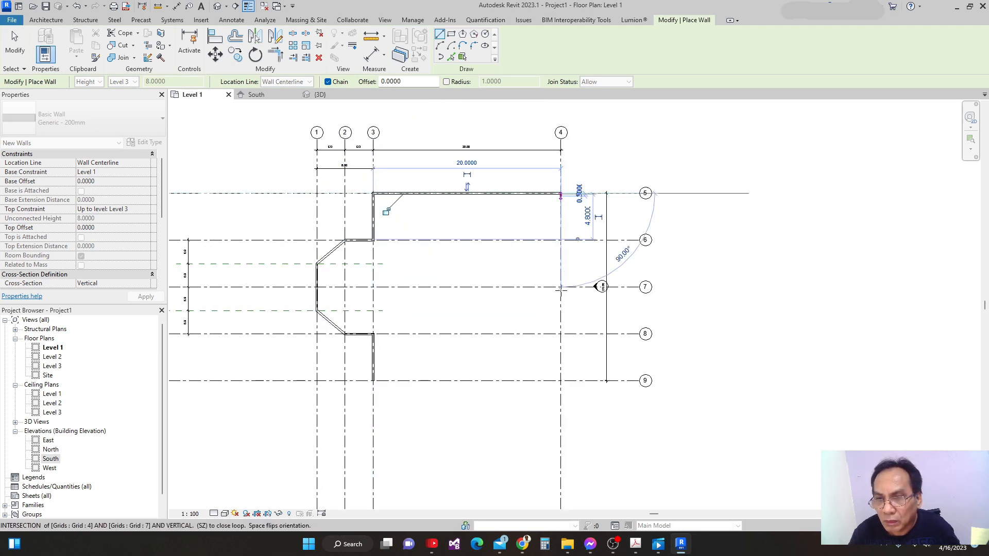
pyautogui.scroll(-1, 563, 249)
pyautogui.click(560, 365)
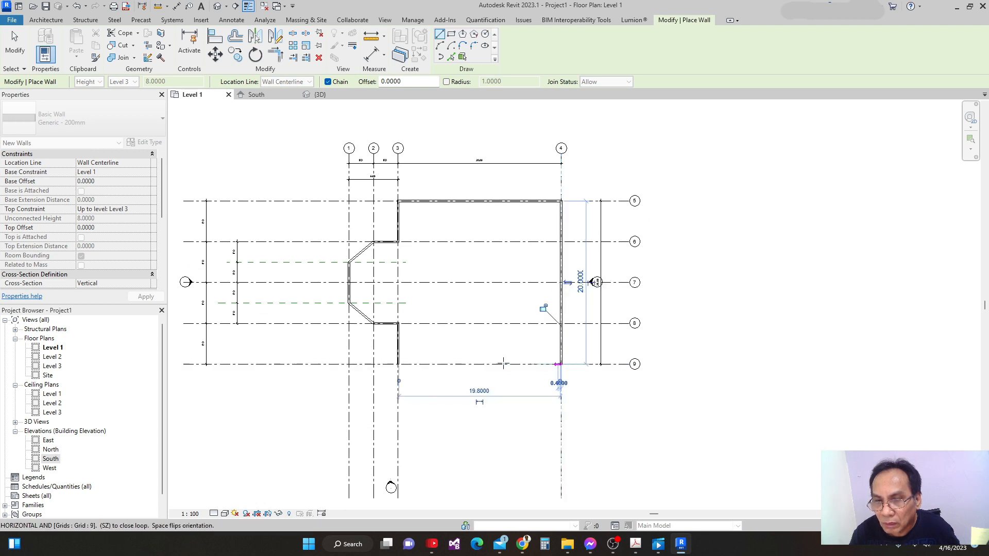
pyautogui.click(398, 364)
pyautogui.moveTo(495, 324); pyautogui.dragTo(469, 353, button='middle')
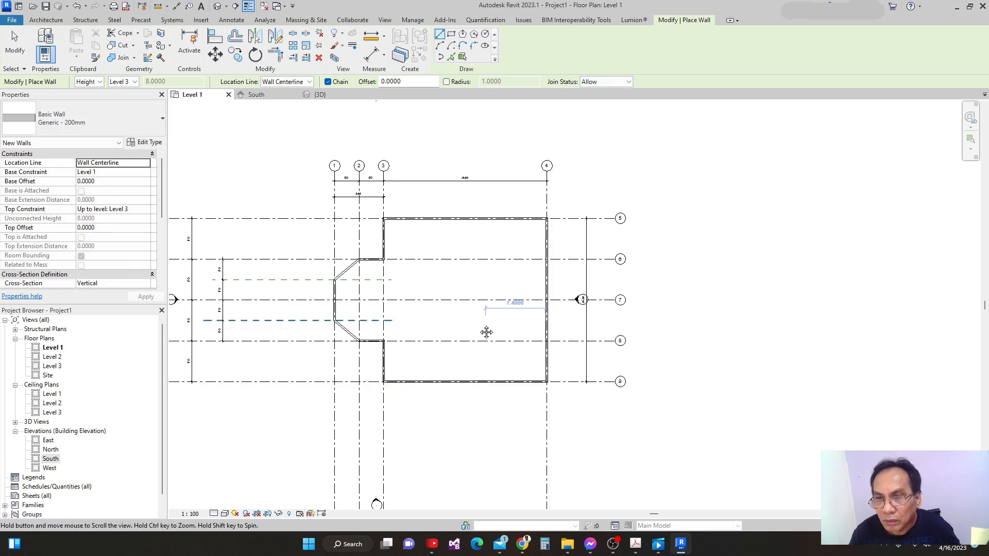
pyautogui.moveTo(479, 216); pyautogui.dragTo(482, 242, button='middle')
pyautogui.press('Escape')
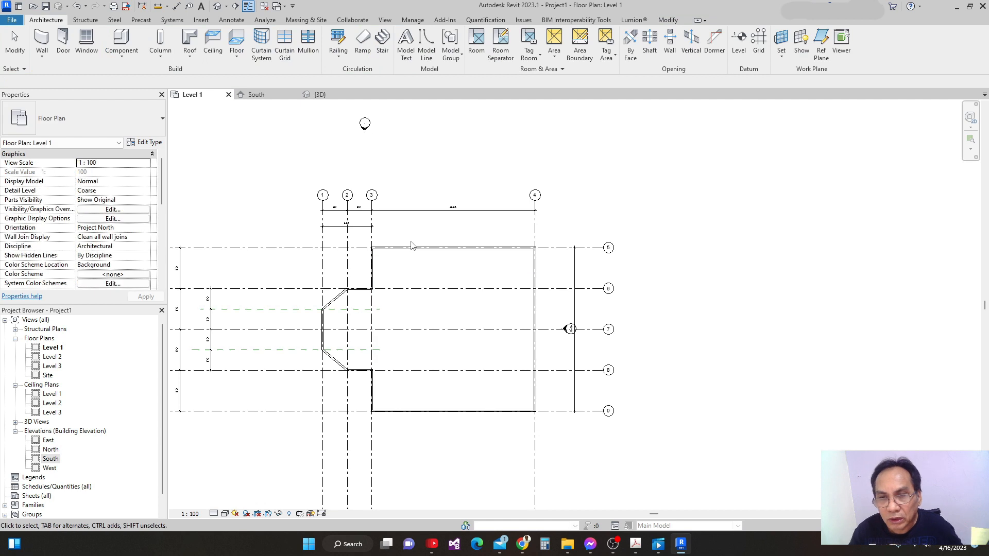
pyautogui.scroll(2, 518, 278)
pyautogui.moveTo(365, 222); pyautogui.dragTo(376, 212, button='middle')
pyautogui.scroll(-2, 391, 214)
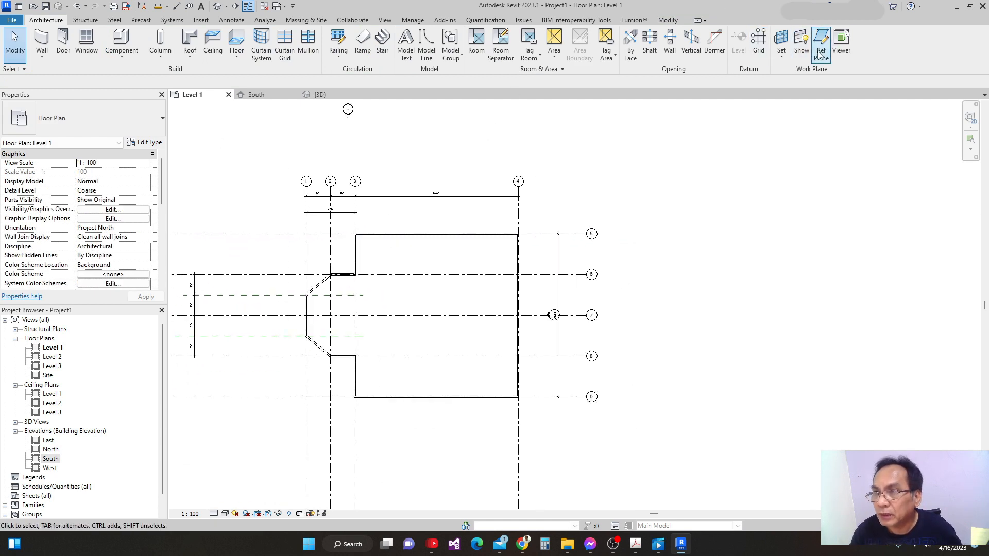
# Step: Draw two vertical reference planes crossing the grid 5 wall between grid lines 3 and 4
pyautogui.scroll(1, 415, 260)
pyautogui.click(402, 249)
pyautogui.click(402, 196)
pyautogui.click(498, 249)
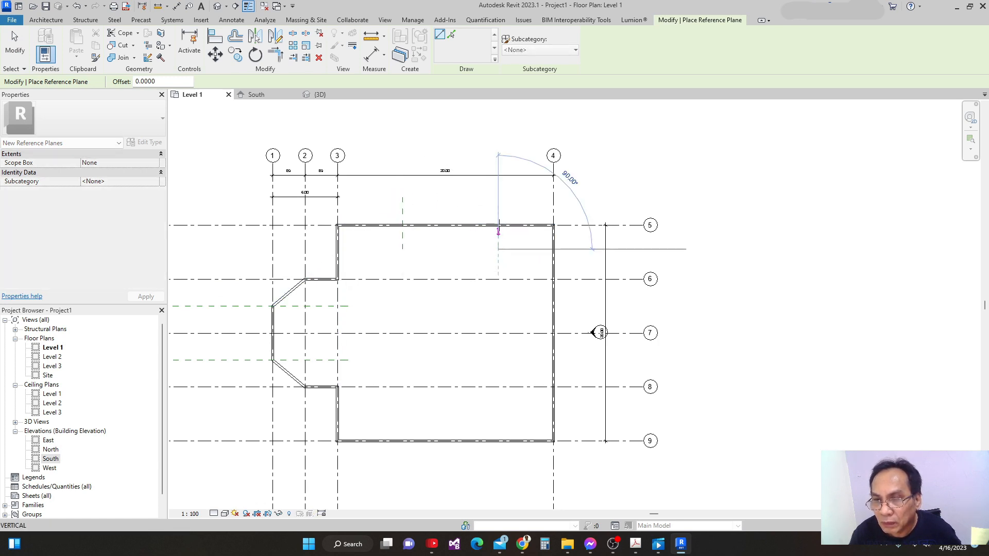
pyautogui.click(498, 197)
pyautogui.moveTo(510, 297); pyautogui.dragTo(482, 309, button='middle')
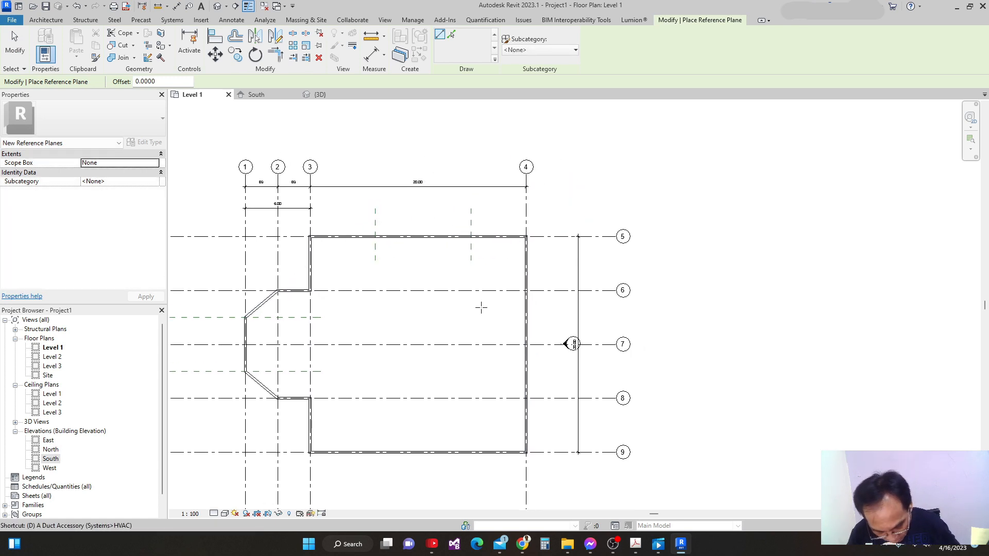
# Step: Dimension from grid 3 through the two vertical reference planes to grid 4 and make the three spacings equal
pyautogui.press('d')
pyautogui.press('i')
pyautogui.click(311, 227)
pyautogui.click(375, 223)
pyautogui.click(471, 231)
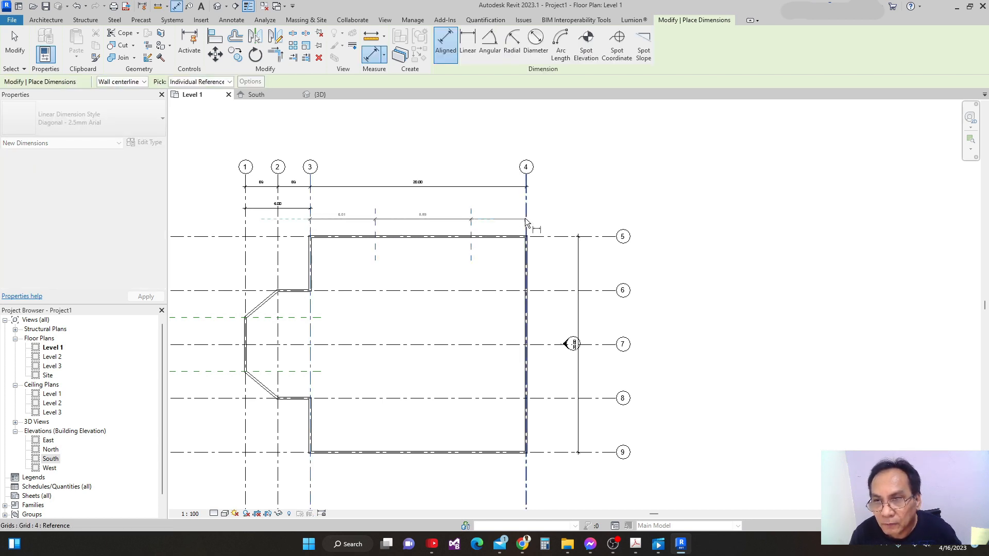
pyautogui.click(526, 223)
pyautogui.click(673, 214)
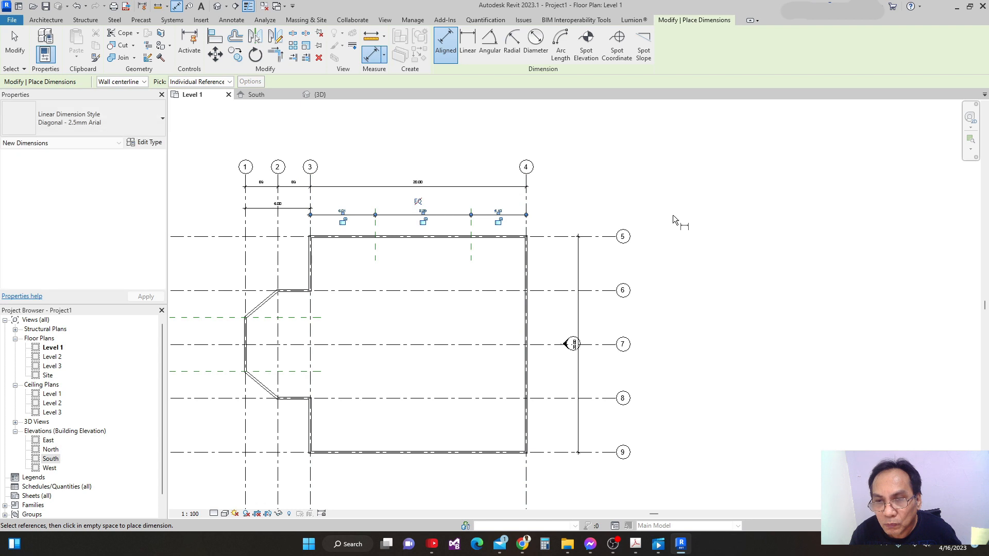
pyautogui.moveTo(502, 233); pyautogui.dragTo(505, 216, button='middle')
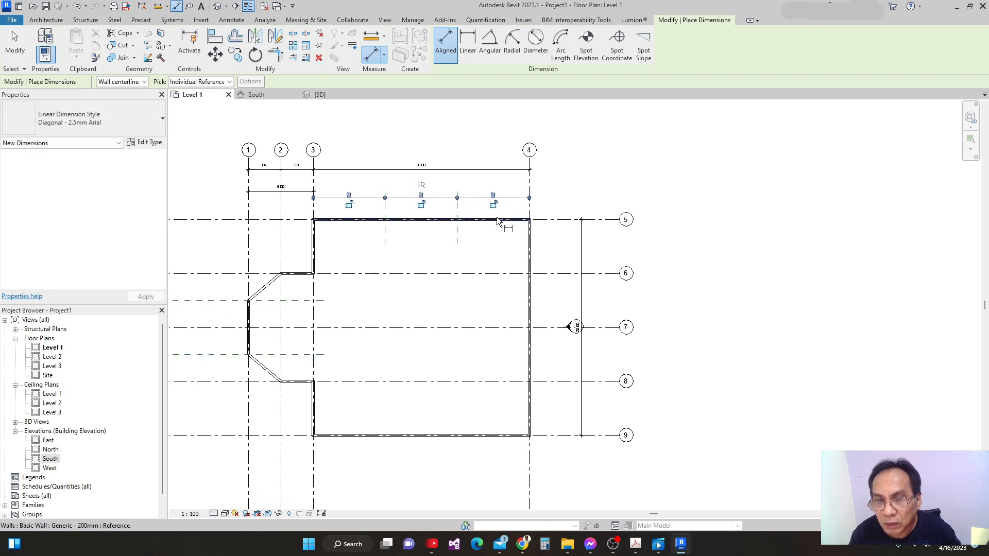
pyautogui.scroll(-1, 496, 222)
pyautogui.press('Escape')
pyautogui.moveTo(442, 267); pyautogui.dragTo(400, 282, button='middle')
pyautogui.scroll(1, 394, 248)
pyautogui.moveTo(383, 236); pyautogui.dragTo(393, 215, button='middle')
pyautogui.moveTo(348, 265); pyautogui.dragTo(342, 239, button='middle')
pyautogui.scroll(1, 381, 215)
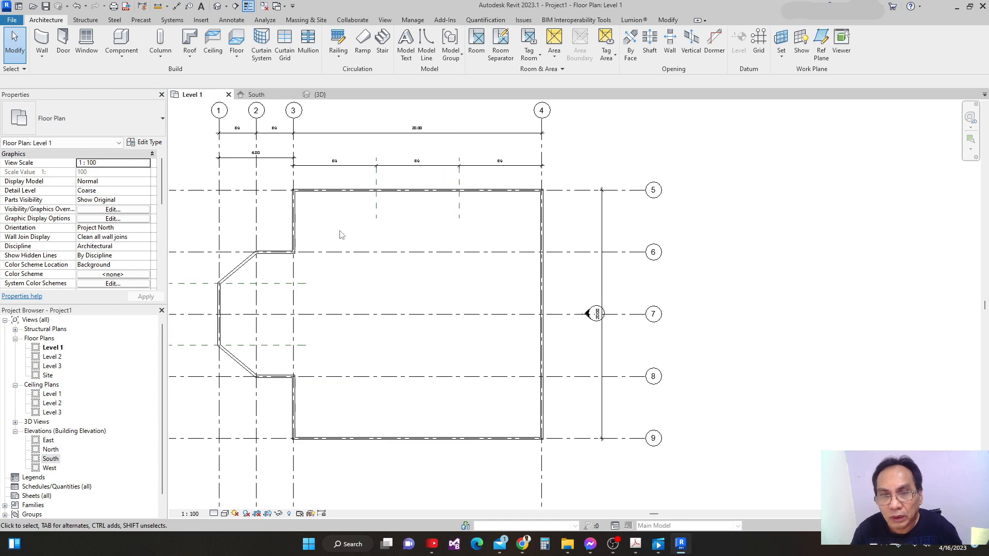
# Step: Draw a horizontal grid line just north of grid 5, spanning above both vertical reference planes and ending east of grid 4
pyautogui.moveTo(406, 195); pyautogui.dragTo(444, 224, button='middle')
pyautogui.scroll(-1, 416, 221)
pyautogui.scroll(-1, 447, 208)
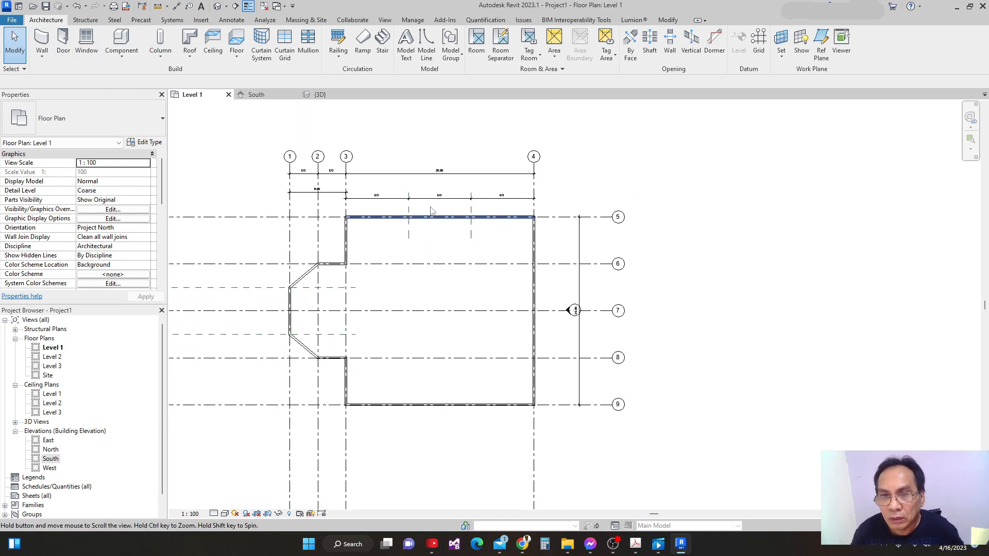
pyautogui.scroll(-1, 363, 169)
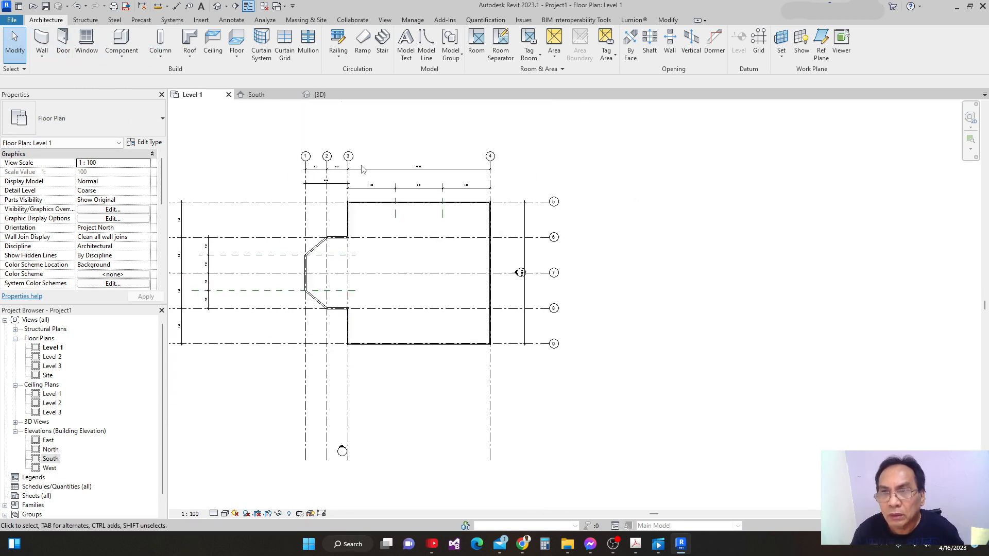
pyautogui.click(760, 41)
pyautogui.scroll(2, 384, 175)
pyautogui.click(384, 174)
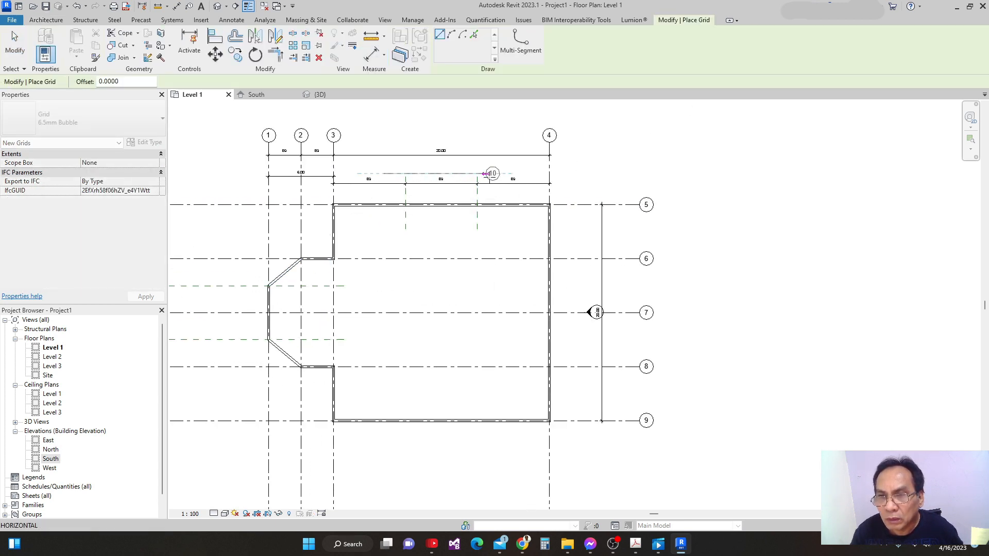
pyautogui.click(598, 173)
# Step: Add an aligned dimension between grid 5 and the new grid line north of it
pyautogui.moveTo(602, 202); pyautogui.dragTo(569, 208, button='middle')
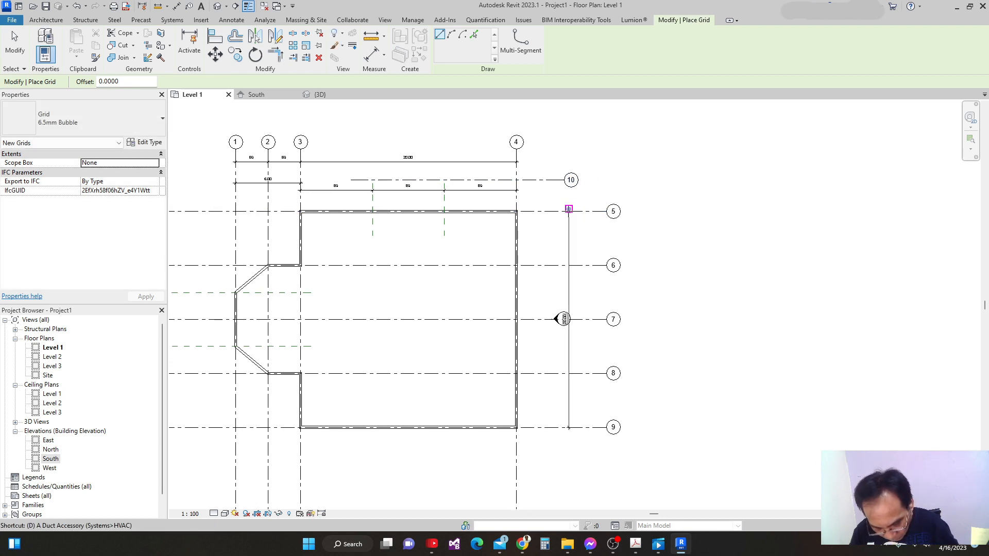
pyautogui.press('i')
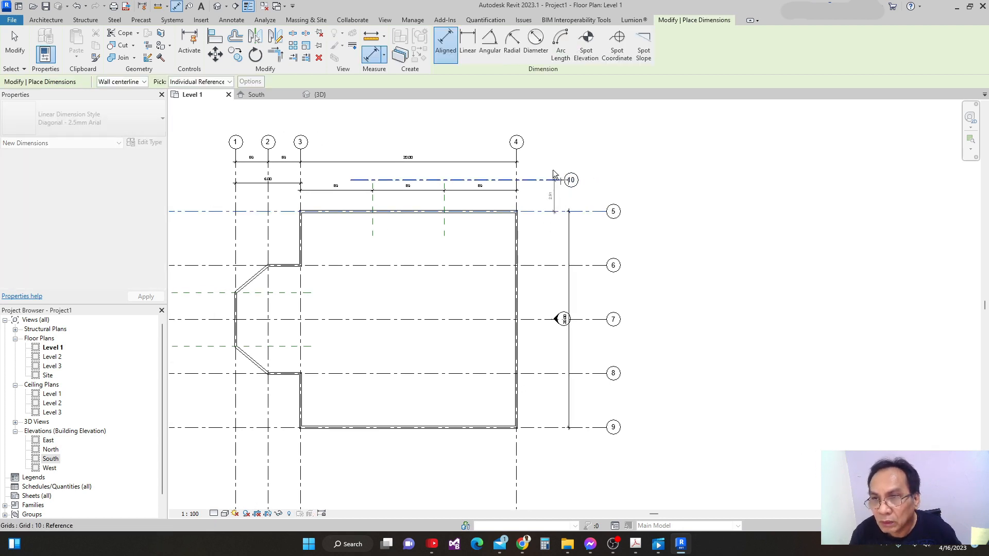
pyautogui.click(553, 174)
pyautogui.scroll(3, 556, 174)
pyautogui.press('Escape')
pyautogui.press('Escape')
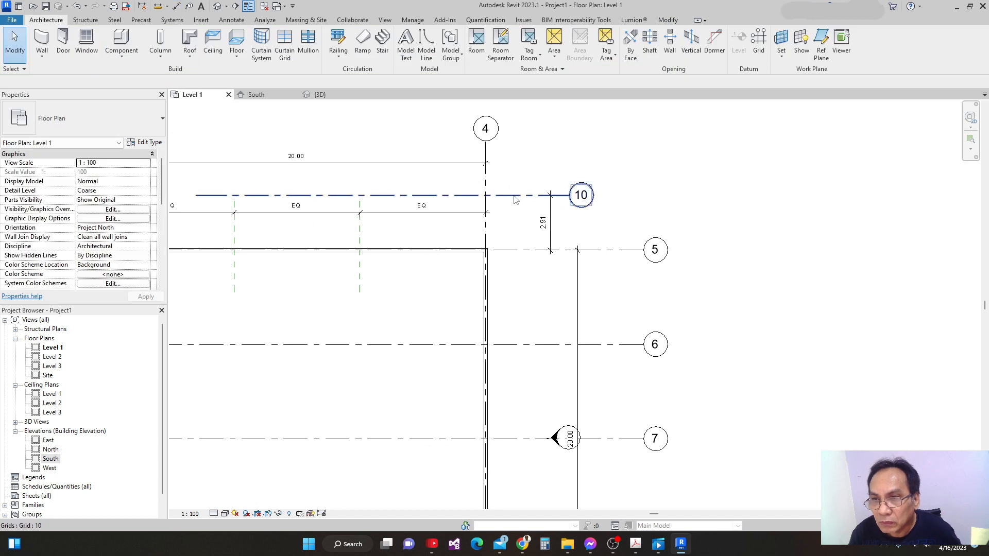
# Step: Set the spacing between grid 5 and grid 10 to 3.00 by moving grid 10
pyautogui.click(515, 198)
pyautogui.click(543, 223)
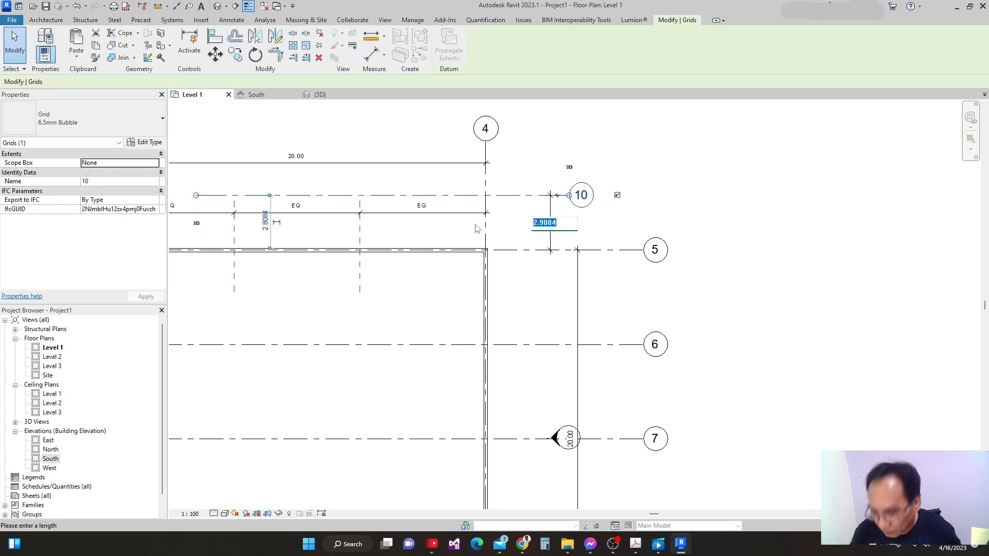
pyautogui.write('3')
pyautogui.press('Return')
pyautogui.scroll(-4, 567, 247)
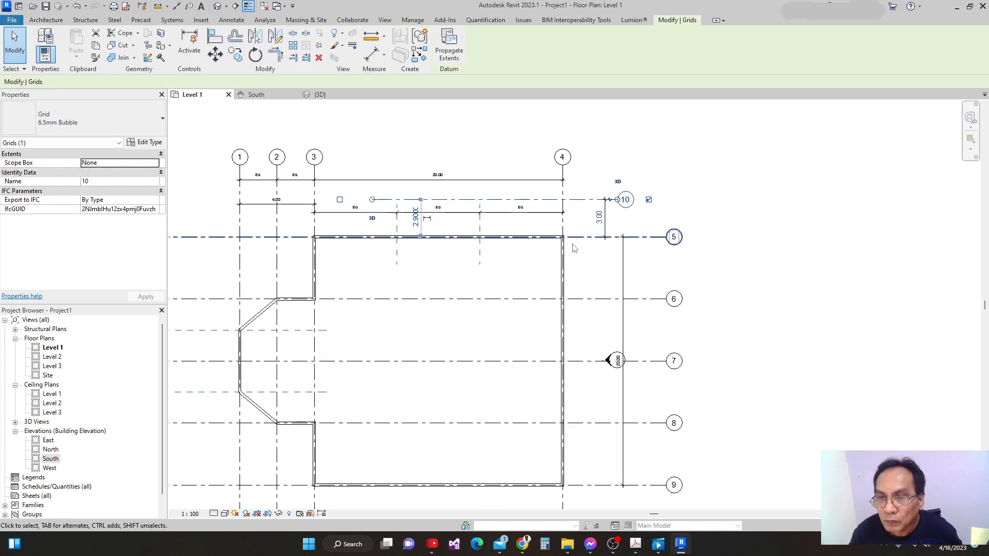
pyautogui.press('Escape')
# Step: Draw a Generic - 200mm wall from the western vertical reference plane on grid 5 north to grid 10
pyautogui.moveTo(456, 213); pyautogui.dragTo(484, 155, button='middle')
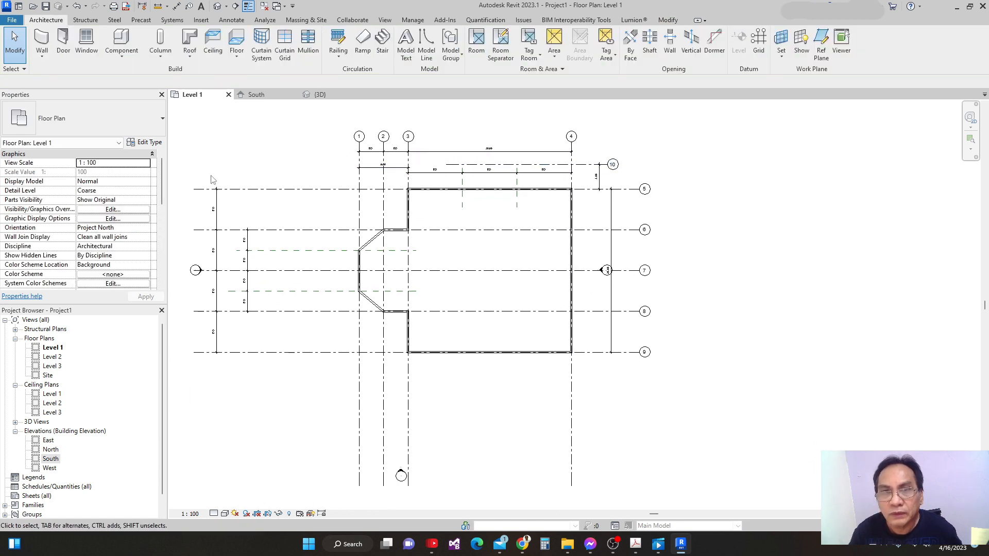
pyautogui.click(43, 37)
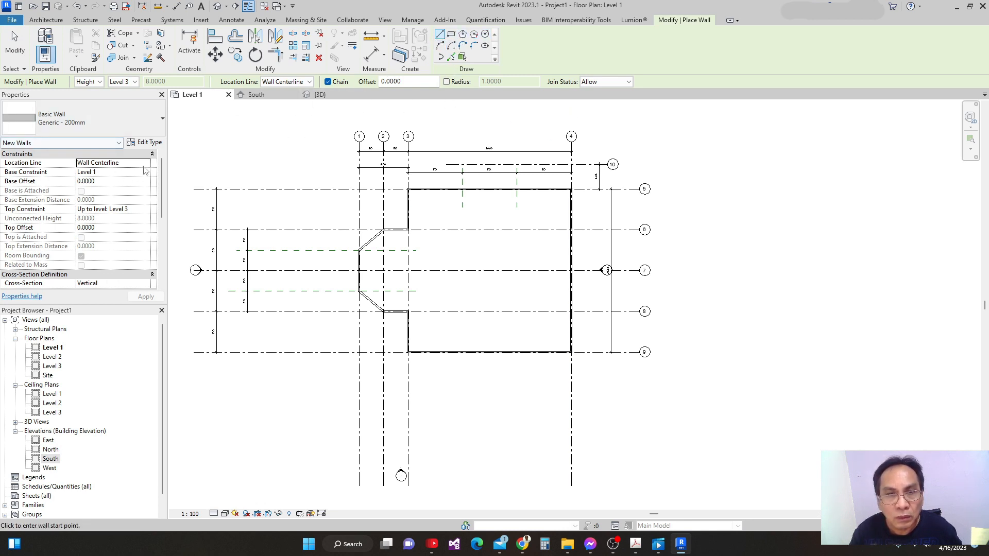
pyautogui.moveTo(447, 215); pyautogui.dragTo(394, 223, button='middle')
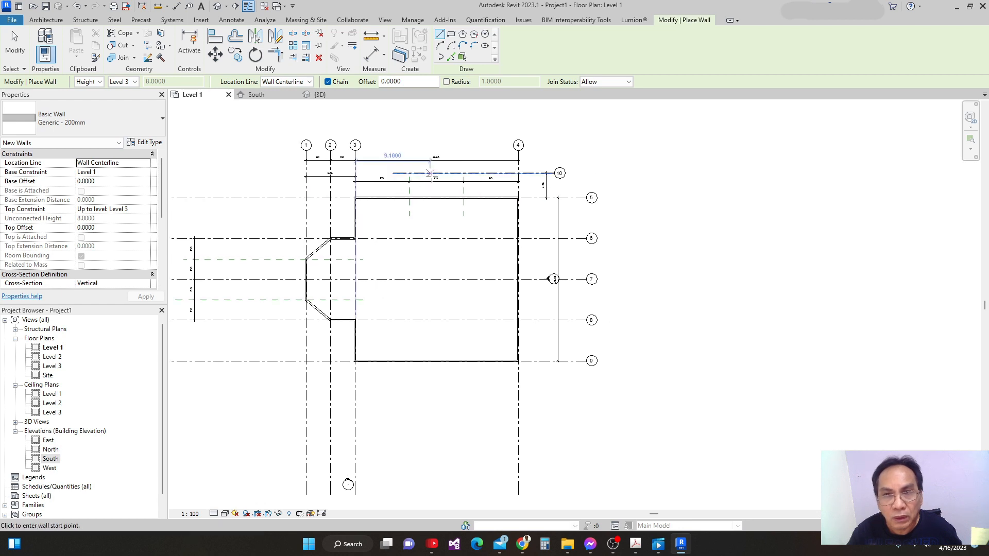
pyautogui.scroll(1, 404, 197)
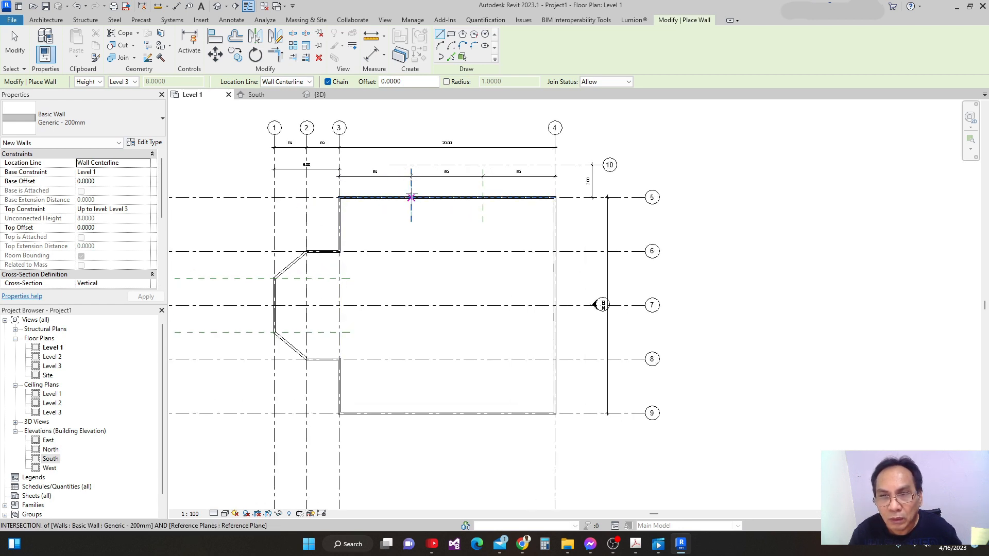
pyautogui.click(411, 198)
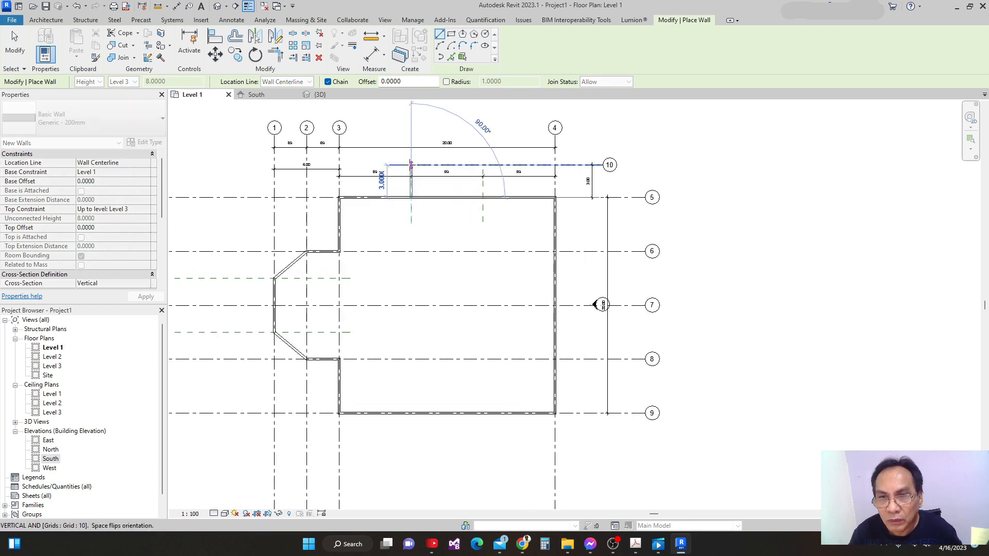
# Step: Continue the wall as a semicircular arc bulging north to the eastern vertical reference plane on grid 10
pyautogui.click(438, 48)
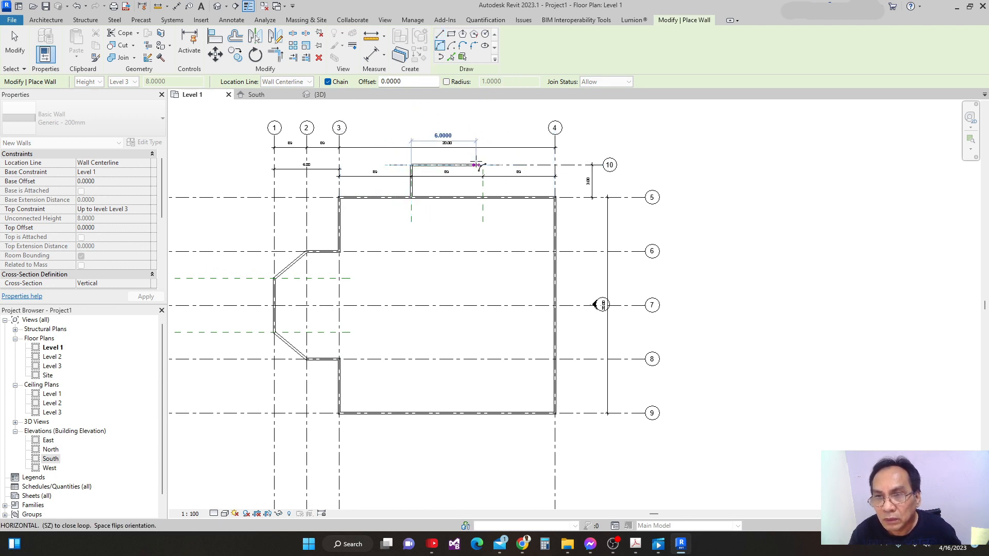
pyautogui.click(484, 165)
pyautogui.scroll(2, 483, 164)
pyautogui.click(483, 166)
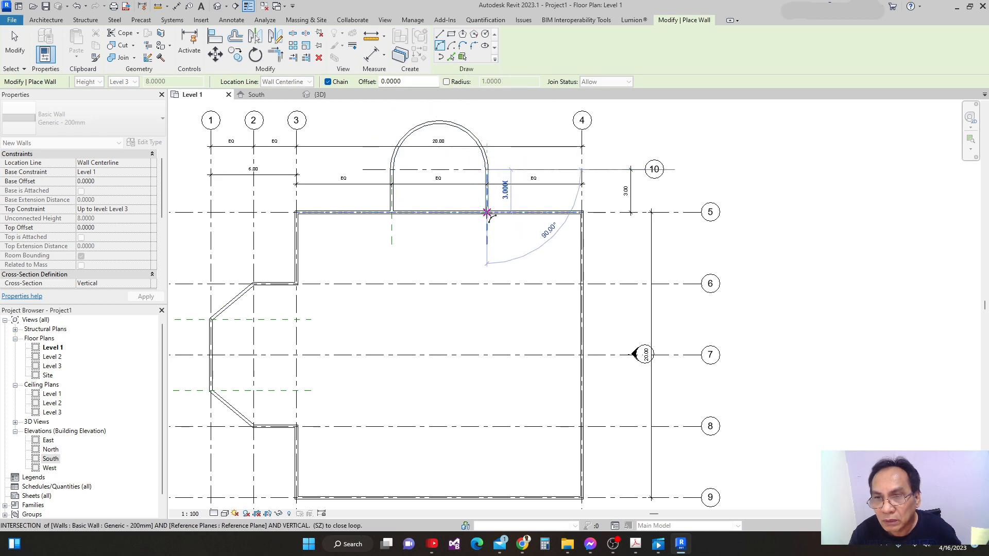
pyautogui.press('Escape')
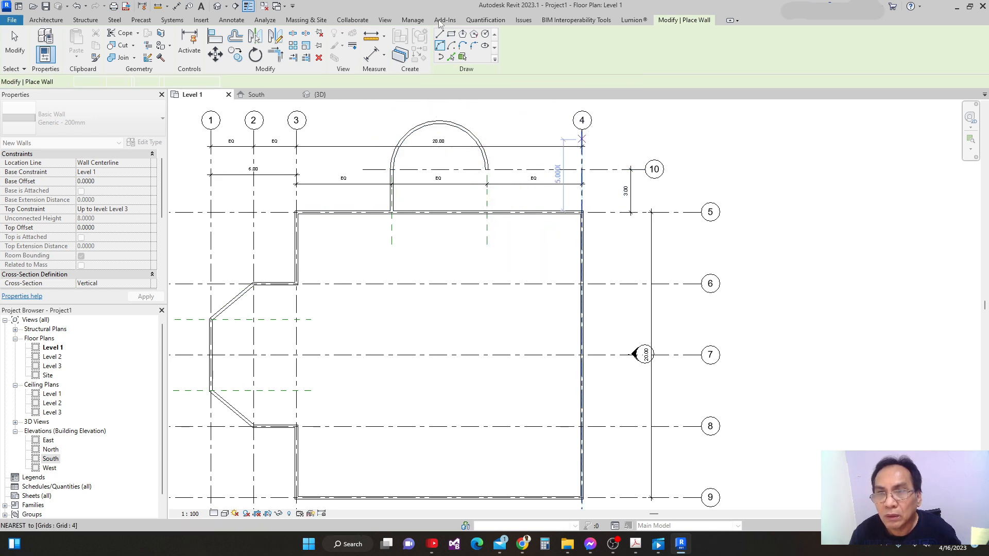
# Step: Draw a straight wall from the arc's eastern end at grid 10 down the reference plane to grid 5
pyautogui.click(484, 168)
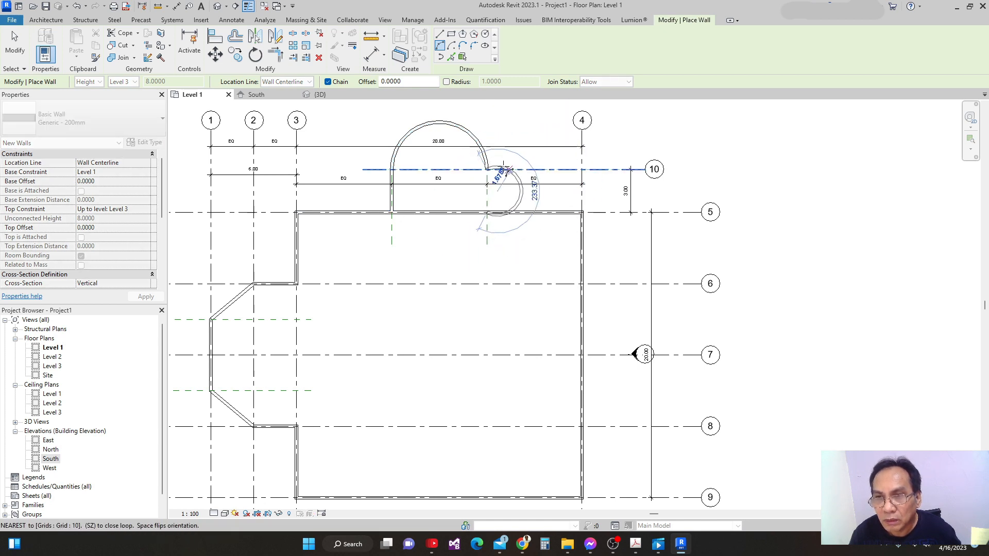
pyautogui.click(441, 36)
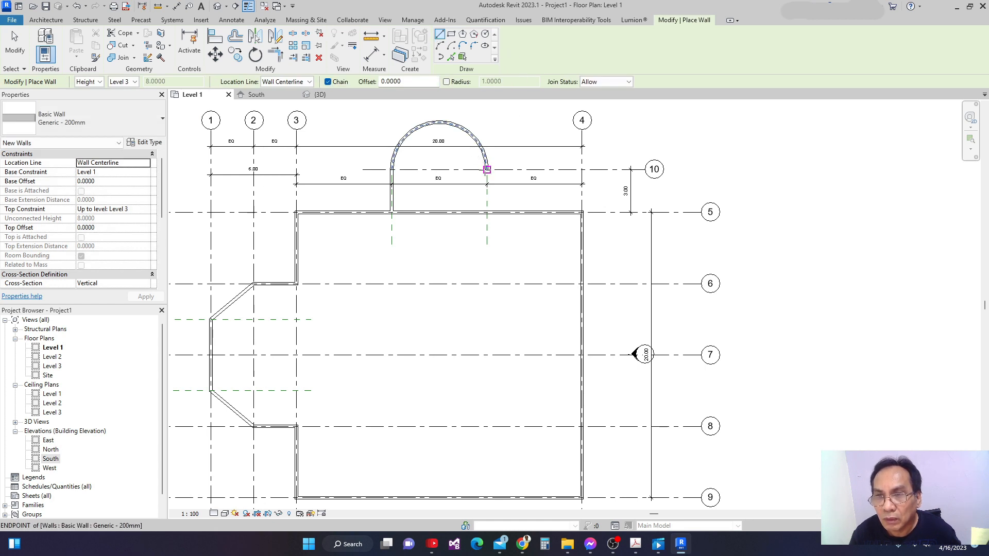
pyautogui.click(487, 169)
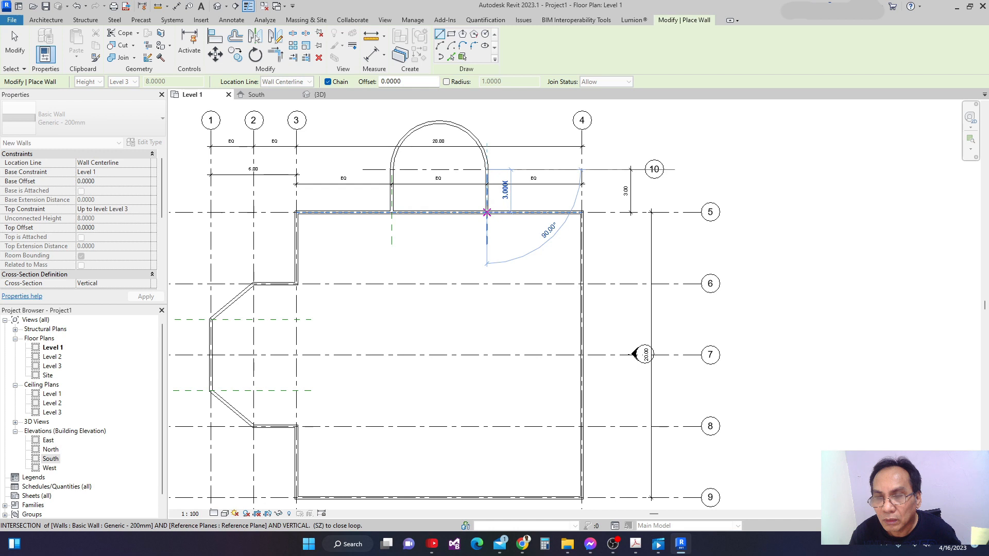
pyautogui.click(487, 211)
pyautogui.scroll(-2, 550, 124)
pyautogui.moveTo(494, 158); pyautogui.dragTo(404, 162, button='middle')
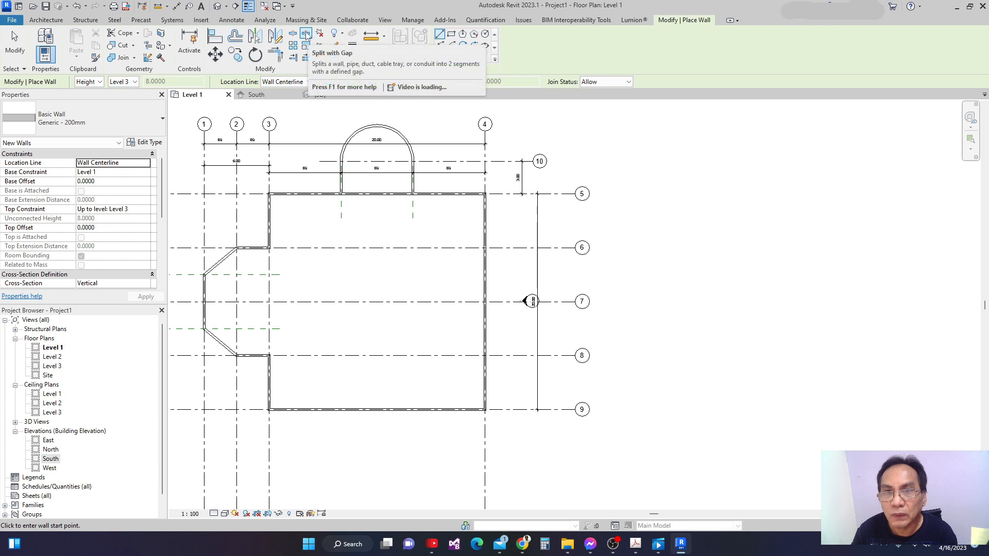
# Step: Split the grid 5 wall midway between the vertical reference planes and trim both halves to the curved bay's side walls
pyautogui.click(306, 34)
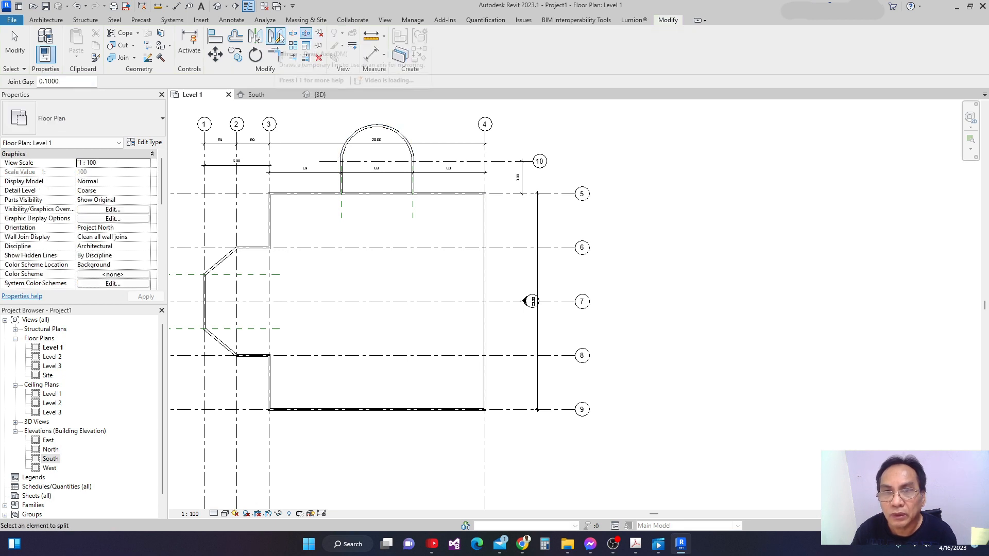
pyautogui.click(293, 33)
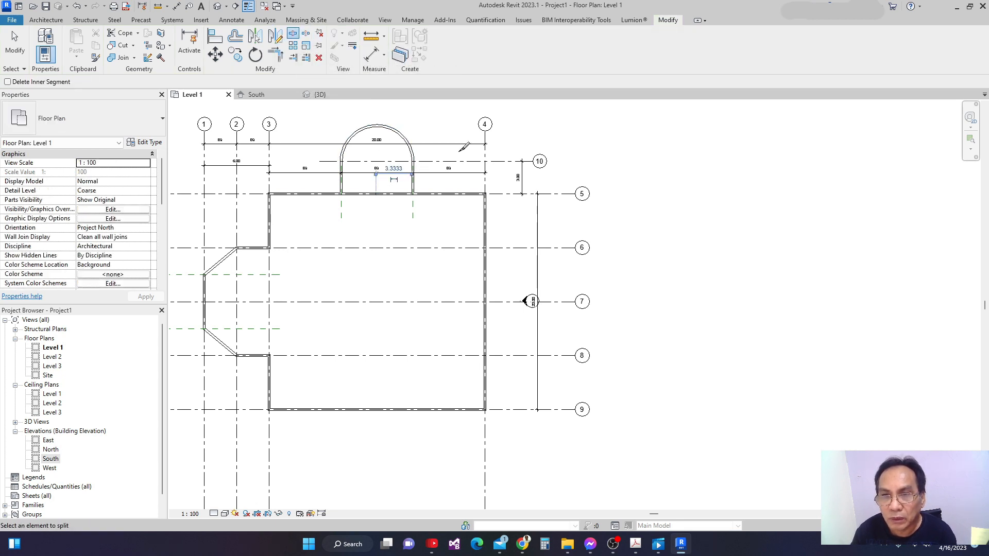
pyautogui.click(282, 53)
pyautogui.click(322, 193)
pyautogui.click(340, 186)
pyautogui.click(444, 194)
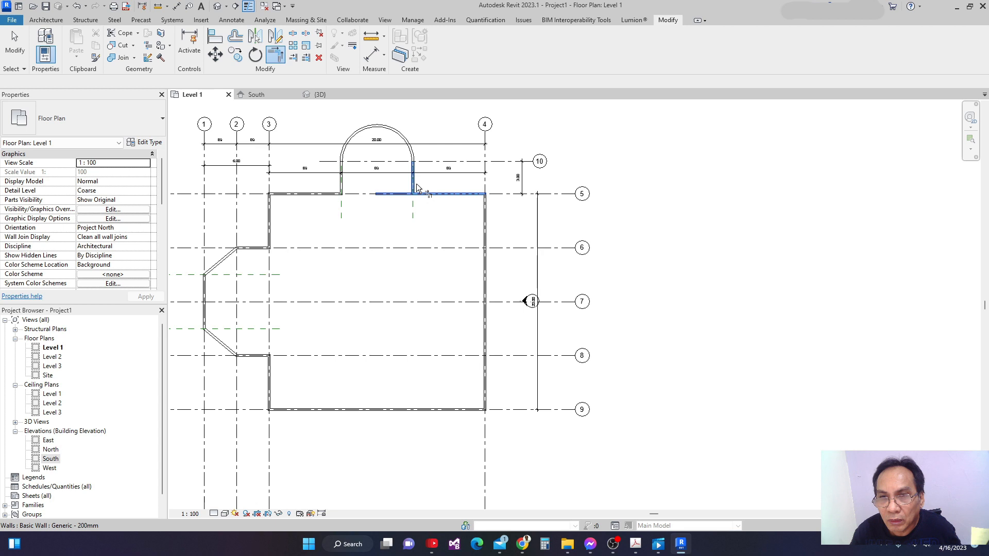
pyautogui.click(416, 183)
pyautogui.scroll(-2, 448, 134)
pyautogui.press('Escape')
# Step: Set the top constraint of the curved bay's three walls to Level 2
pyautogui.moveTo(466, 226); pyautogui.dragTo(516, 230, button='middle')
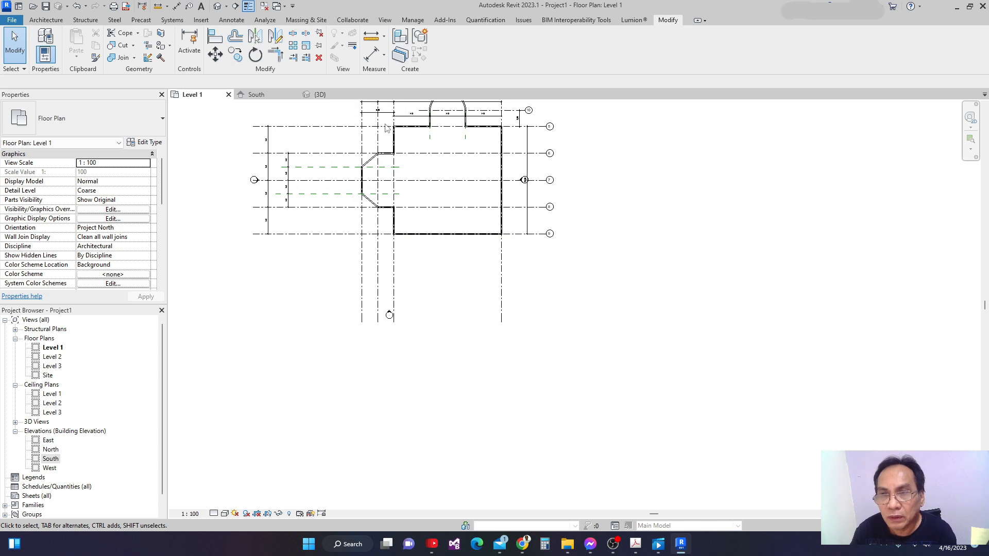
pyautogui.scroll(3, 386, 127)
pyautogui.moveTo(384, 114); pyautogui.dragTo(490, 205)
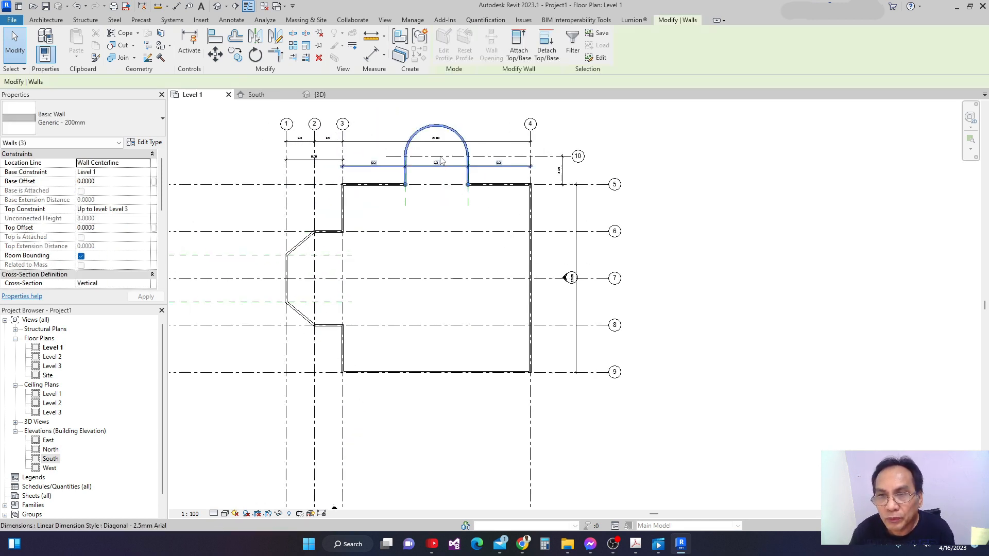
pyautogui.click(150, 209)
pyautogui.click(146, 209)
pyautogui.click(111, 235)
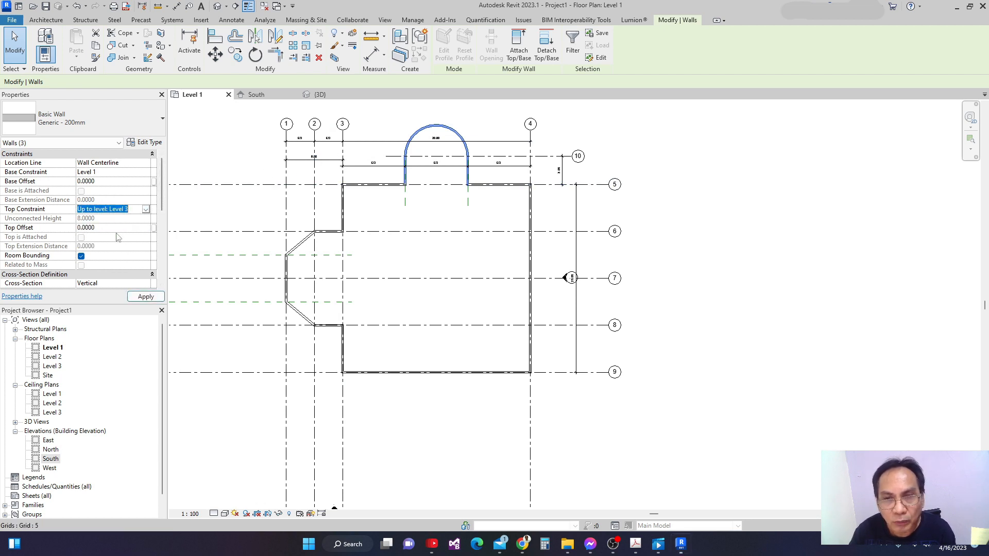
pyautogui.click(677, 236)
# Step: Open the 3D view and orbit around to the back to examine the curved bay's height against the main walls
pyautogui.moveTo(547, 261); pyautogui.dragTo(546, 232, button='middle')
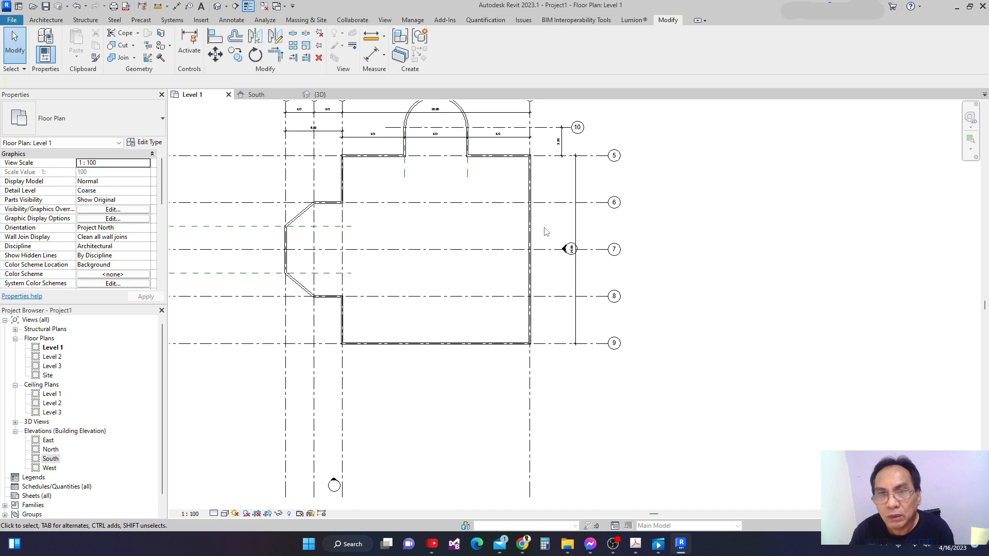
pyautogui.click(327, 94)
pyautogui.moveTo(640, 283); pyautogui.dragTo(532, 242, button='middle')
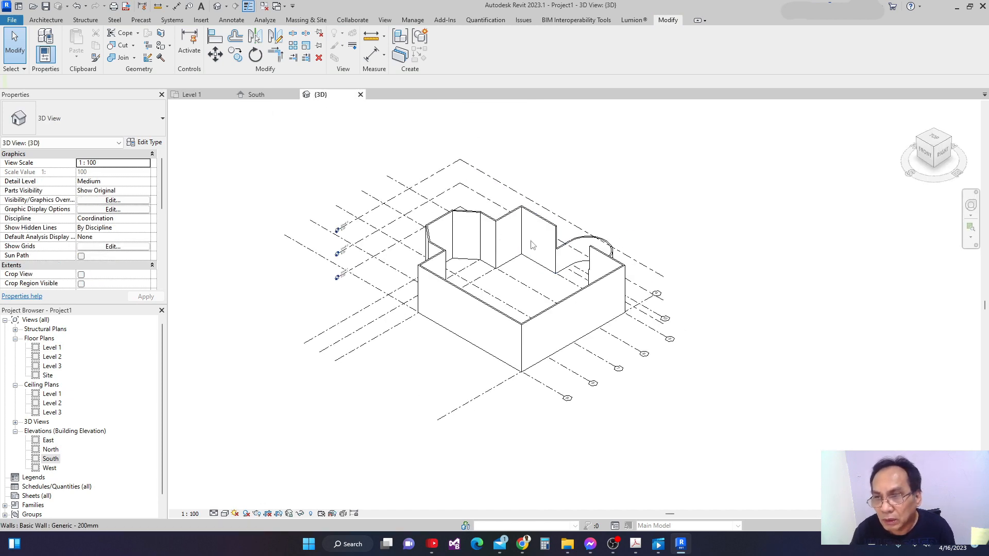
pyautogui.moveTo(593, 283); pyautogui.dragTo(589, 241, button='middle')
pyautogui.keyDown('shift'); pyautogui.moveTo(704, 379); pyautogui.dragTo(375, 274, button='middle'); pyautogui.keyUp('shift')
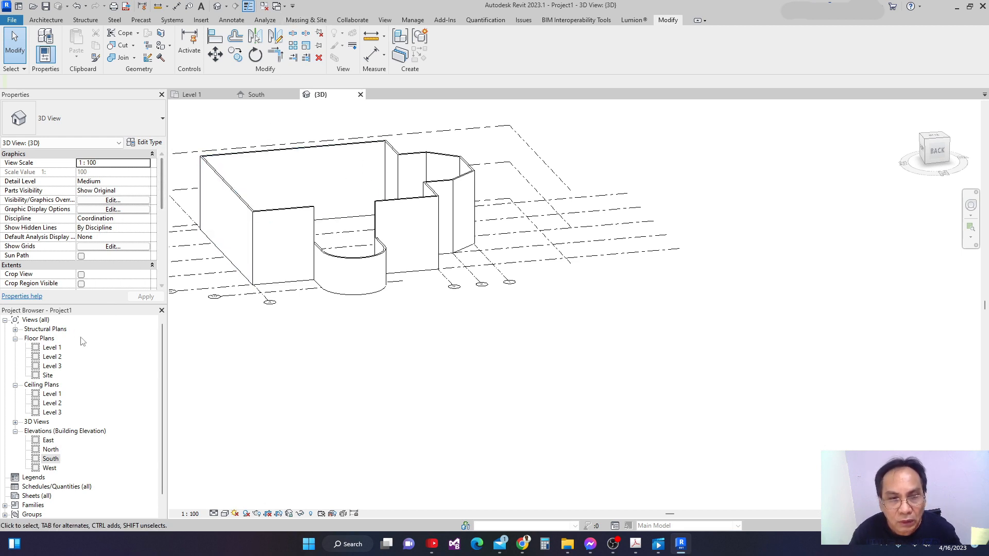
# Step: On the Level 2 plan, draw a Generic - 200mm wall up to Level 3 along grid 5, closing the gap above the curved bay
pyautogui.doubleClick(52, 357)
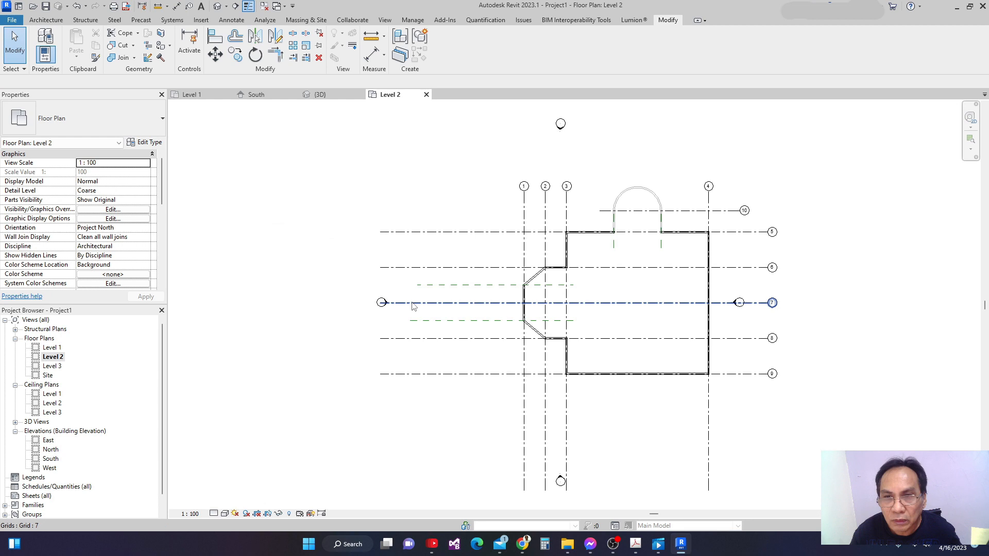
pyautogui.scroll(1, 438, 188)
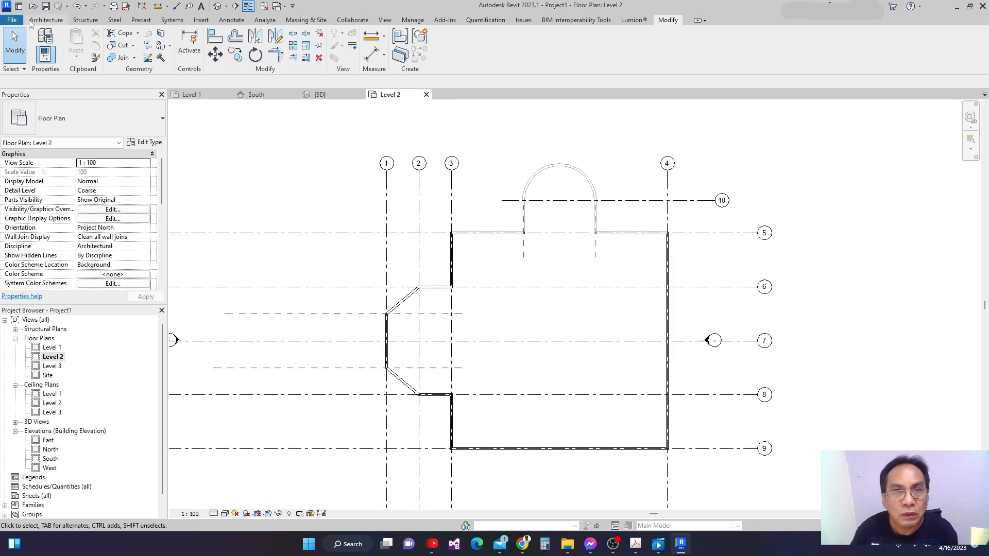
pyautogui.click(32, 20)
pyautogui.click(43, 44)
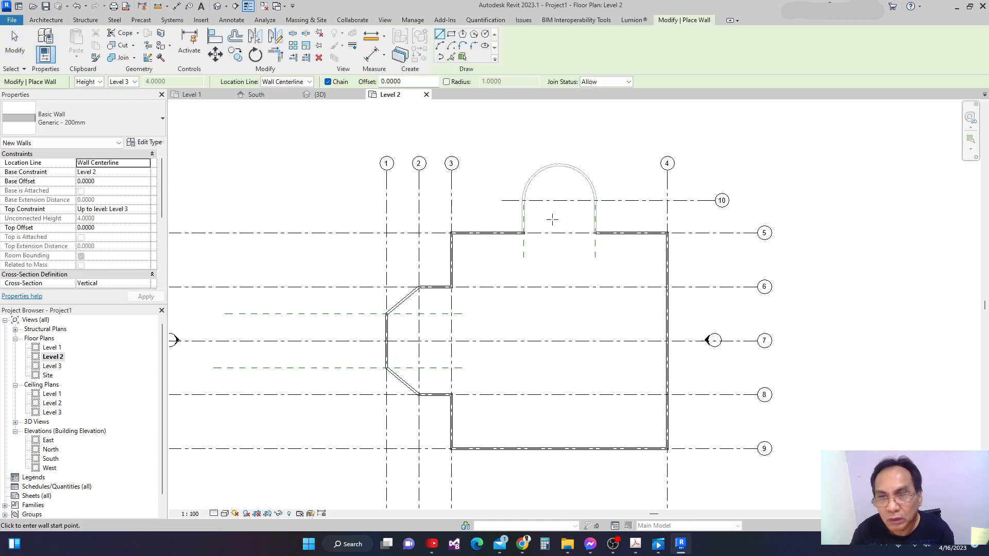
pyautogui.click(524, 232)
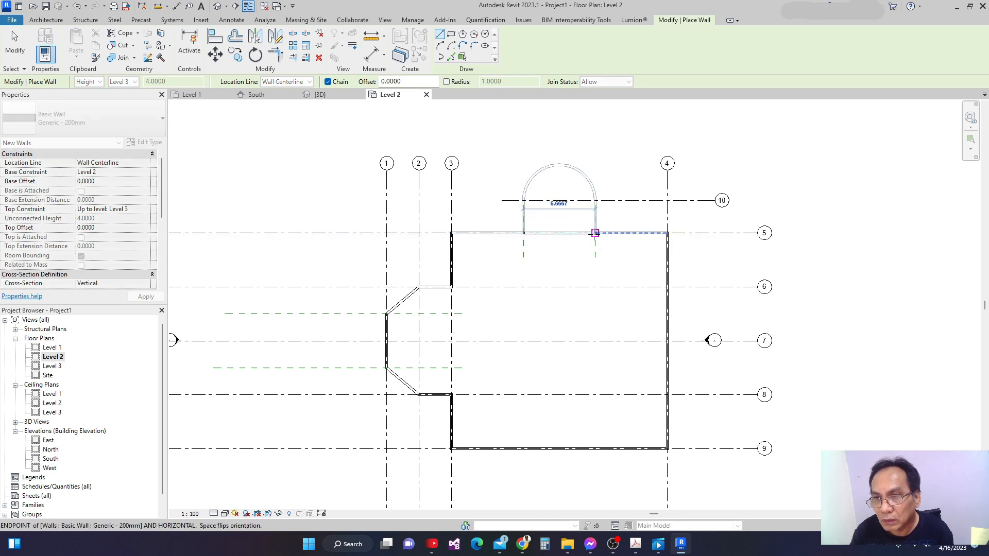
pyautogui.press('Escape')
pyautogui.press('Escape')
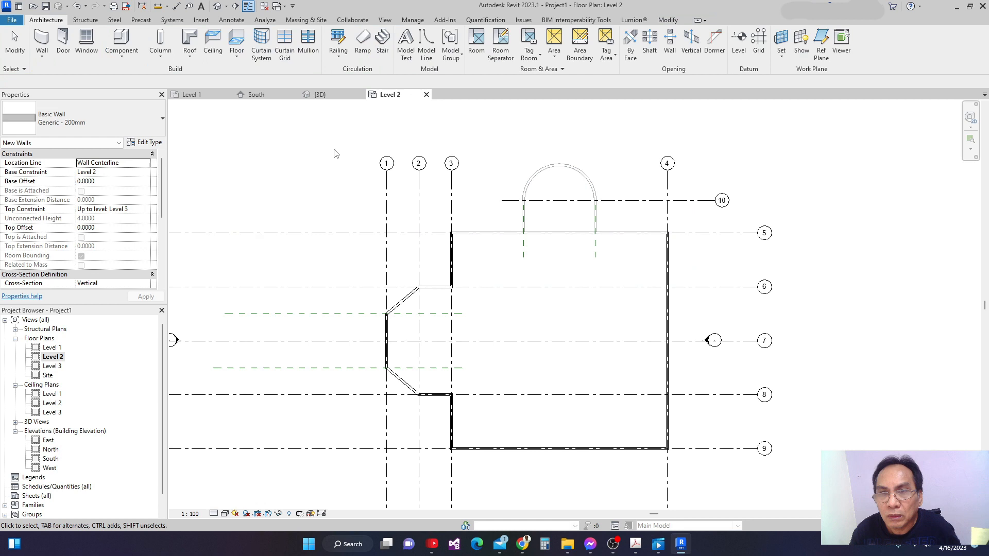
# Step: Set the 3D view's visual style to Realistic and examine the new upper wall above the curved bay
pyautogui.click(200, 97)
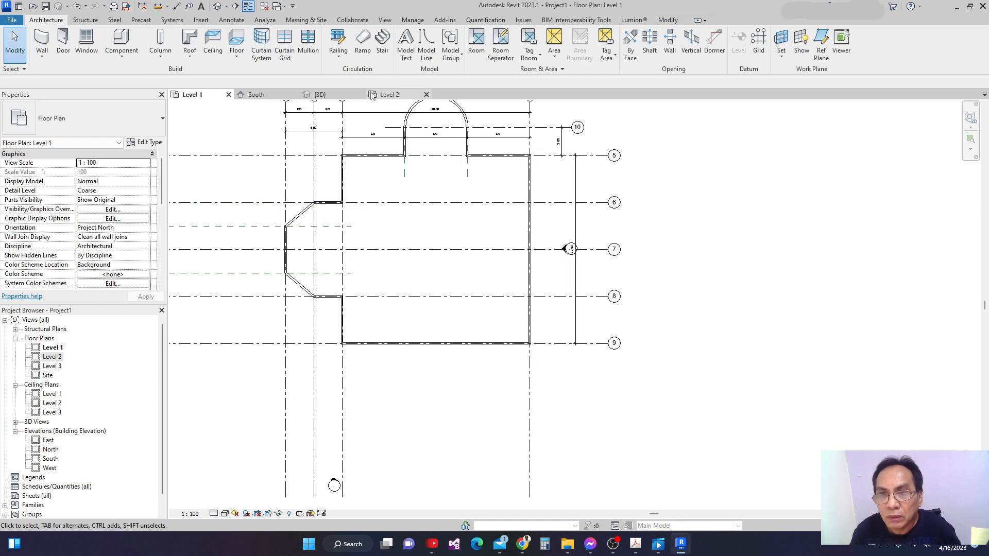
pyautogui.click(329, 96)
pyautogui.moveTo(579, 272); pyautogui.dragTo(663, 275, button='middle')
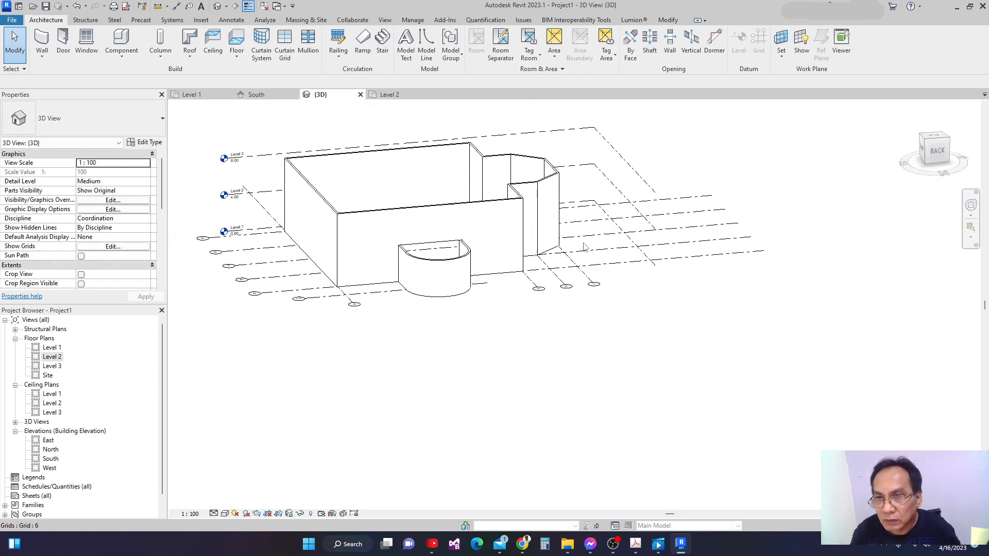
pyautogui.keyDown('shift'); pyautogui.moveTo(446, 316); pyautogui.dragTo(498, 350, button='middle'); pyautogui.keyUp('shift')
pyautogui.scroll(4, 493, 229)
pyautogui.keyDown('shift'); pyautogui.moveTo(448, 260); pyautogui.dragTo(456, 222, button='middle'); pyautogui.keyUp('shift')
pyautogui.scroll(-6, 456, 222)
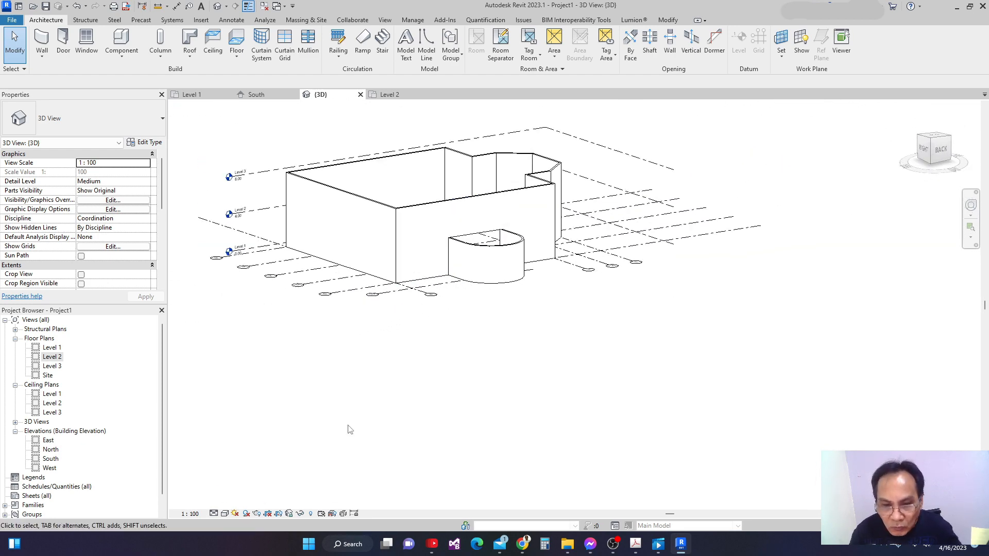
pyautogui.click(224, 513)
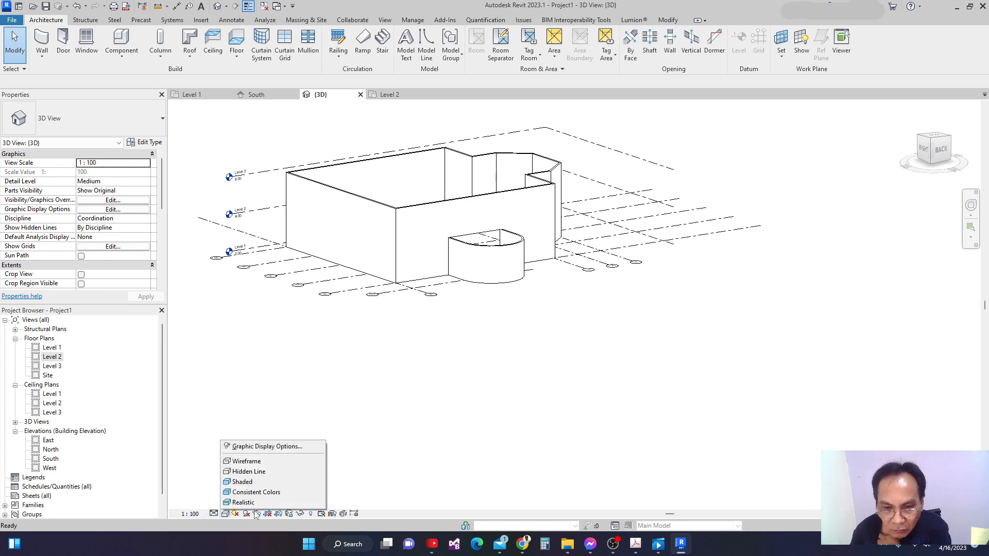
pyautogui.click(247, 503)
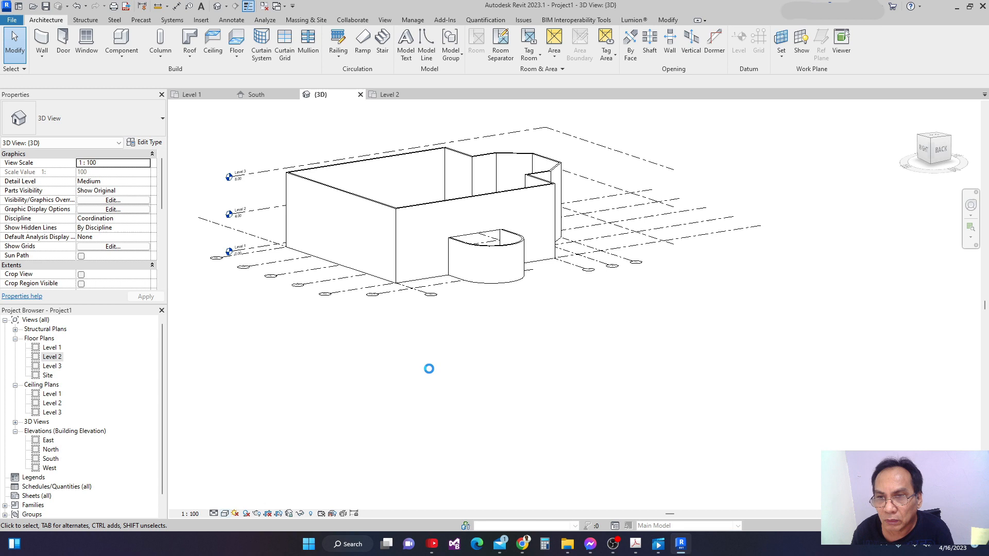
pyautogui.scroll(1, 429, 369)
pyautogui.scroll(-3, 427, 351)
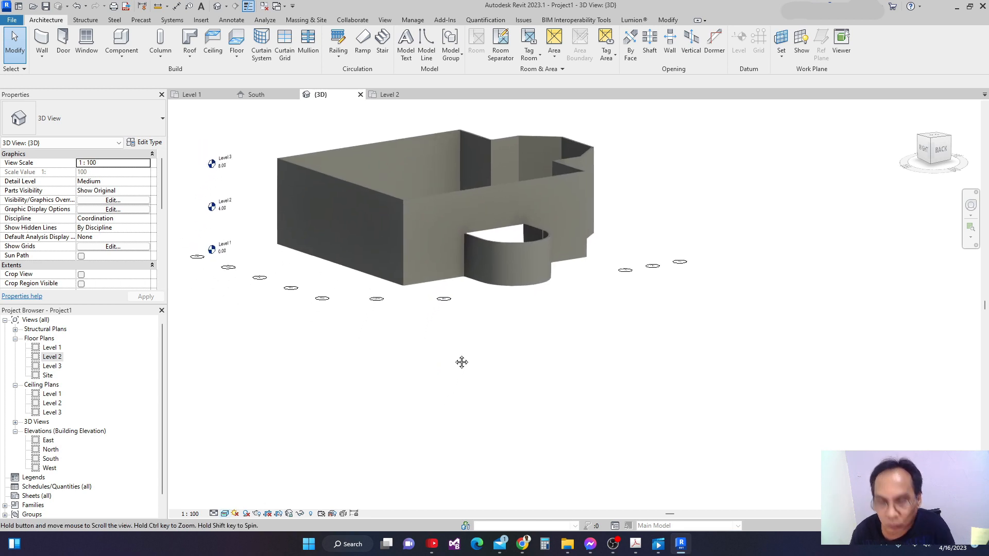
pyautogui.keyDown('shift'); pyautogui.moveTo(448, 368); pyautogui.dragTo(356, 384, button='middle'); pyautogui.keyUp('shift')
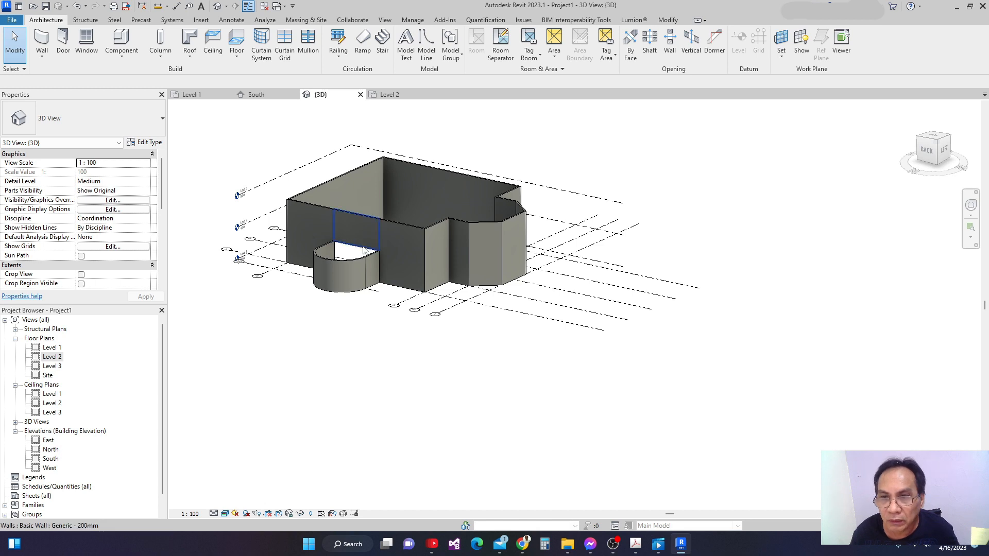
pyautogui.moveTo(356, 221); pyautogui.dragTo(355, 254, button='middle')
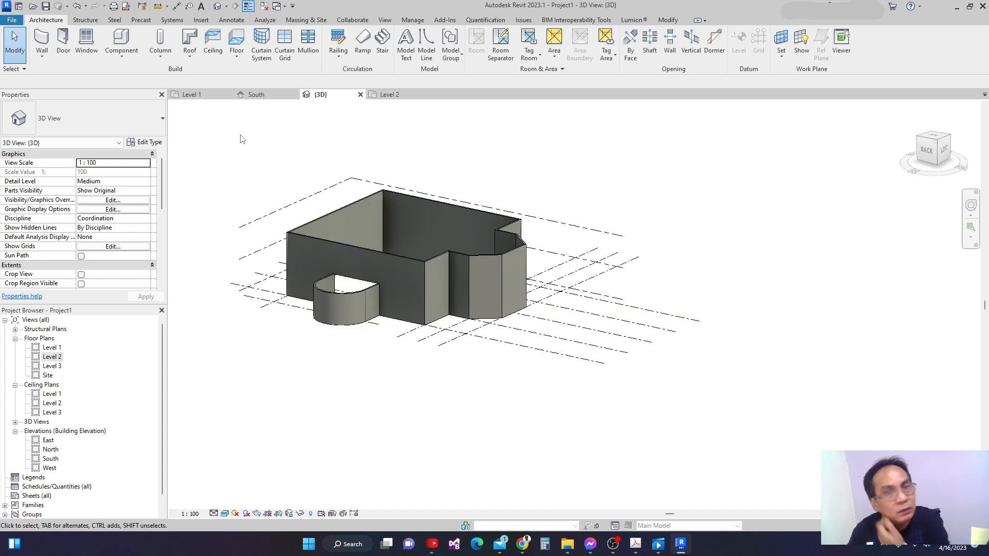
# Step: On the Level 1 plan, draw two vertical reference planes crossing the grid 9 wall between grids 3 and 4
pyautogui.click(200, 97)
pyautogui.moveTo(468, 227); pyautogui.dragTo(423, 233, button='middle')
pyautogui.scroll(-1, 332, 223)
pyautogui.moveTo(328, 224); pyautogui.dragTo(314, 241, button='middle')
pyautogui.scroll(-1, 318, 241)
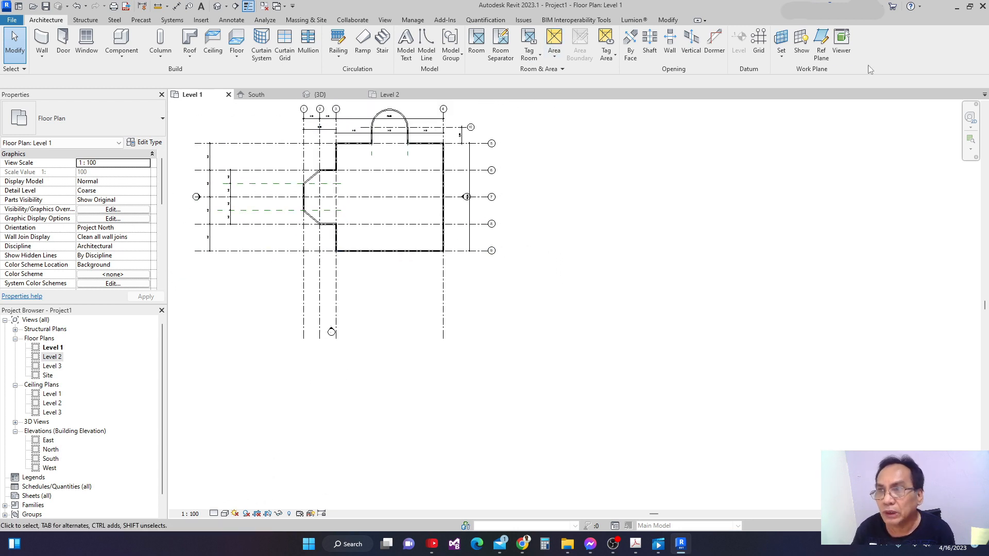
pyautogui.click(824, 49)
pyautogui.scroll(1, 411, 274)
pyautogui.moveTo(369, 279); pyautogui.dragTo(378, 328, button='middle')
pyautogui.scroll(1, 355, 293)
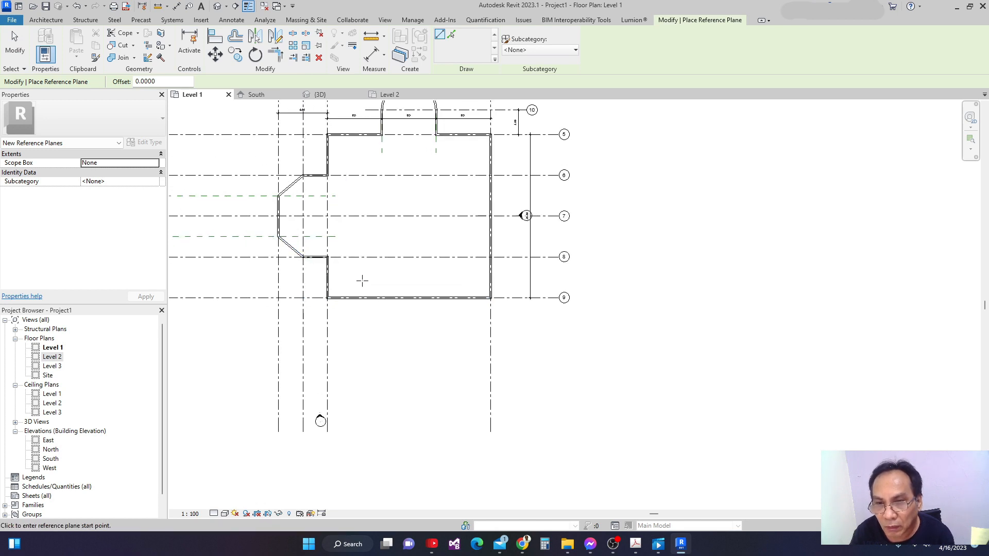
pyautogui.click(362, 281)
pyautogui.click(363, 356)
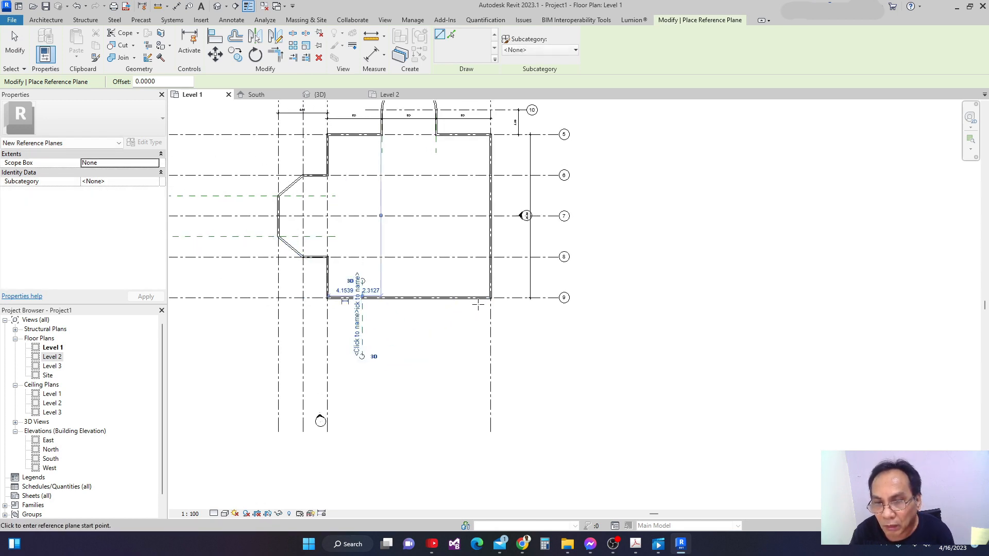
pyautogui.click(456, 283)
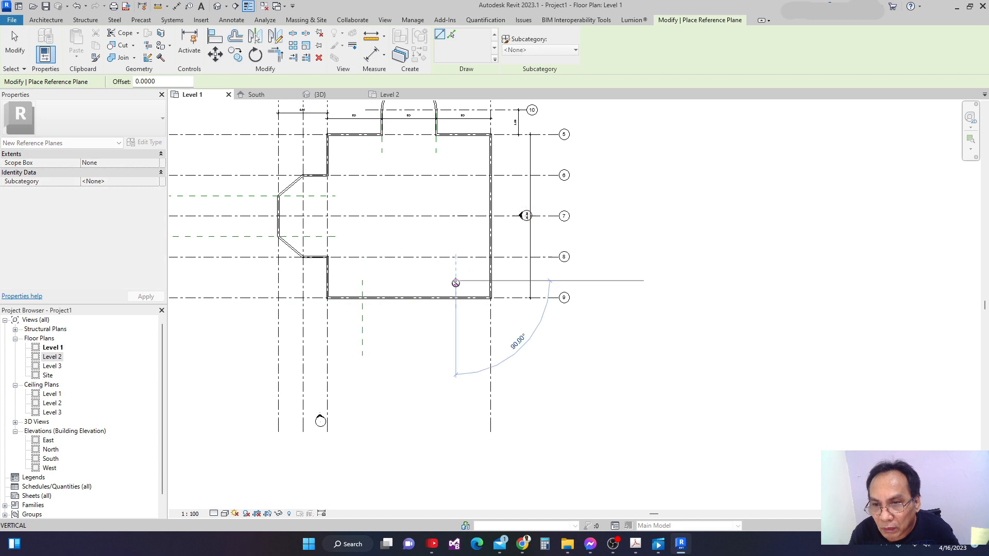
pyautogui.click(455, 357)
pyautogui.press('Escape')
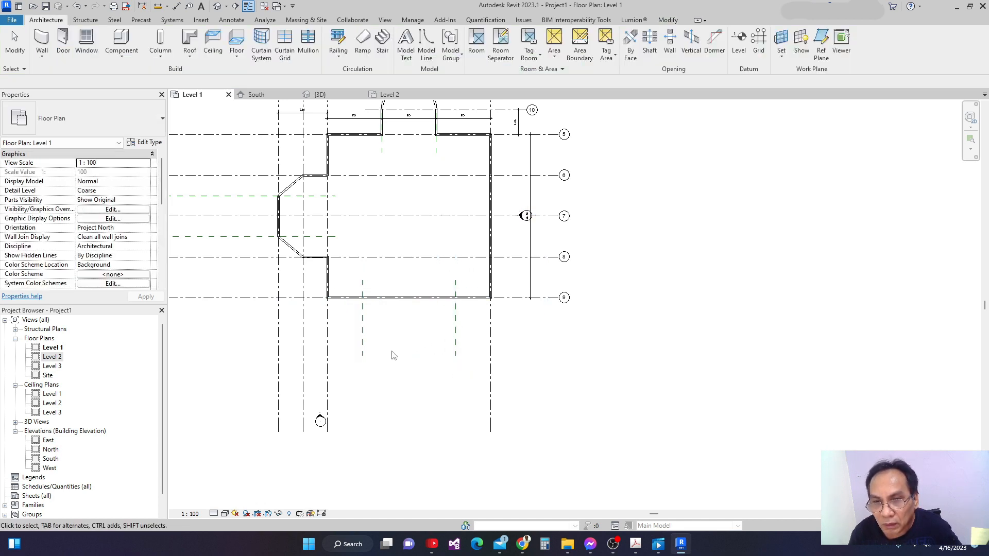
# Step: Dimension grid 3 to the western reference plane and the eastern reference plane to grid 4, below the grid 9 wall
pyautogui.moveTo(400, 349); pyautogui.dragTo(409, 338, button='middle')
pyautogui.press('i')
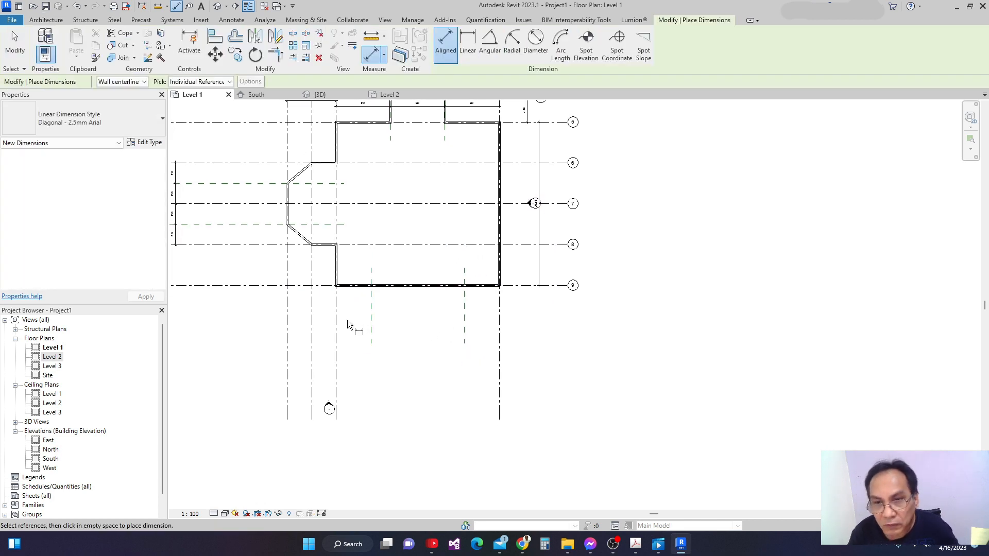
pyautogui.click(336, 323)
pyautogui.click(371, 318)
pyautogui.click(391, 313)
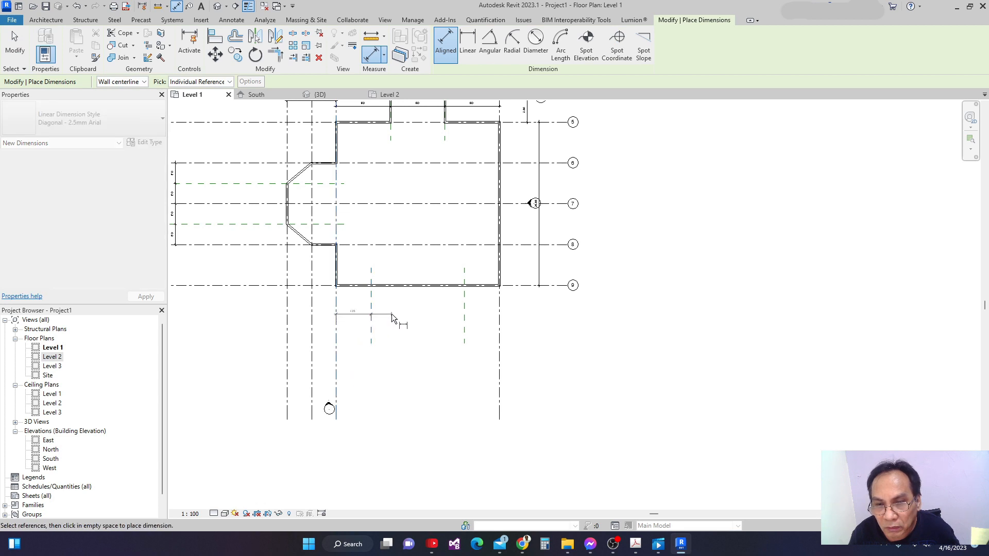
pyautogui.scroll(3, 437, 310)
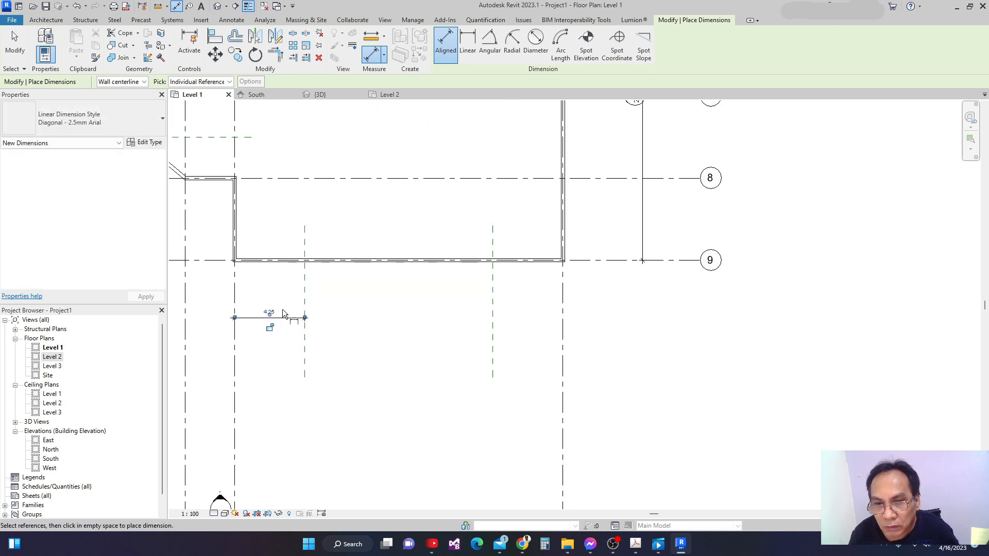
pyautogui.click(494, 326)
pyautogui.click(562, 320)
pyautogui.click(600, 320)
pyautogui.press('Escape')
pyautogui.press('Escape')
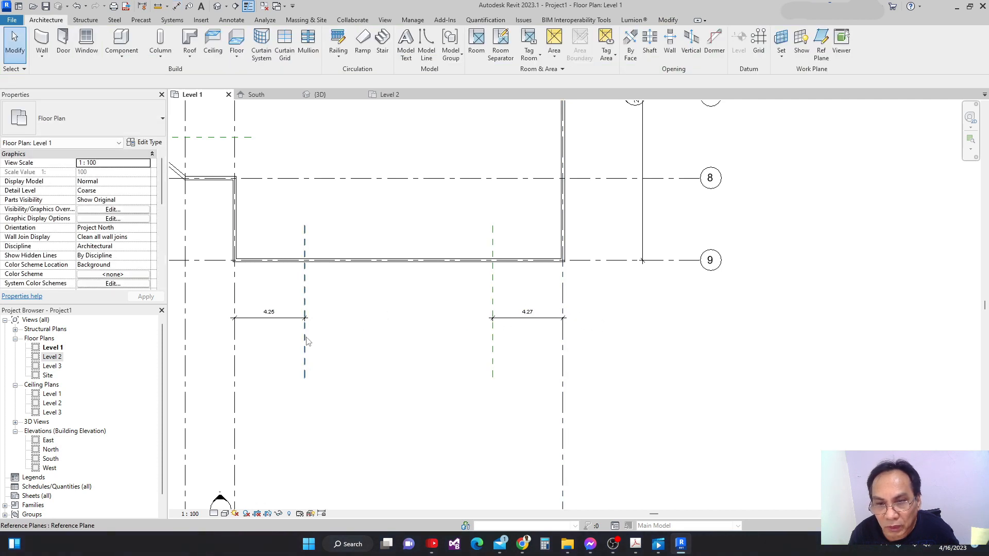
# Step: Set the distances from the two reference planes to grids 3 and 4 to 3 m each
pyautogui.click(305, 340)
pyautogui.click(268, 313)
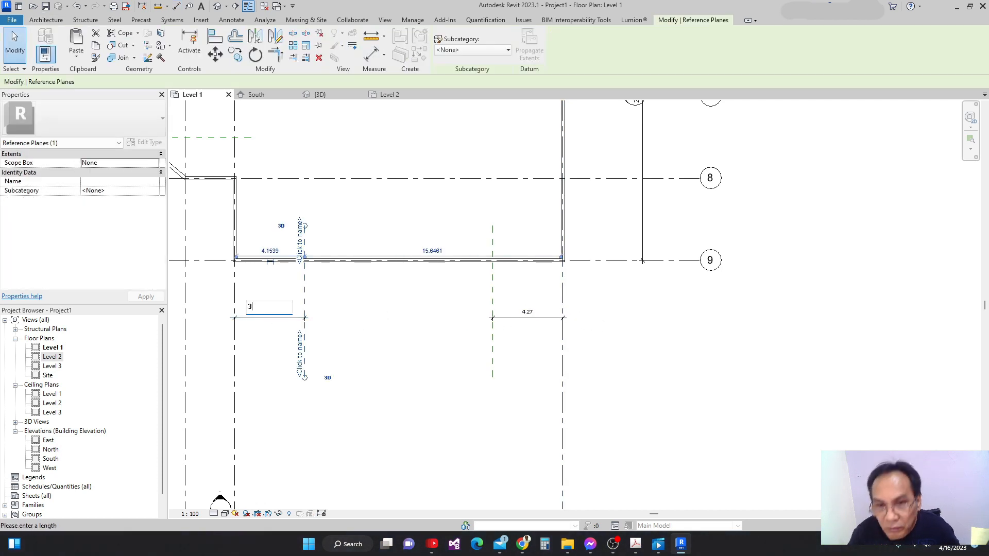
pyautogui.write('3')
pyautogui.press('Return')
pyautogui.click(535, 315)
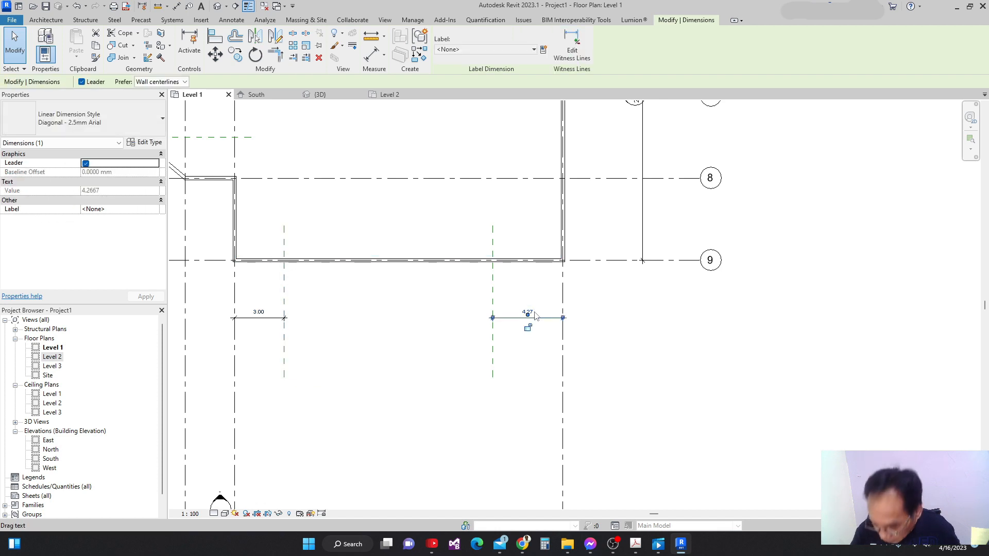
pyautogui.click(493, 355)
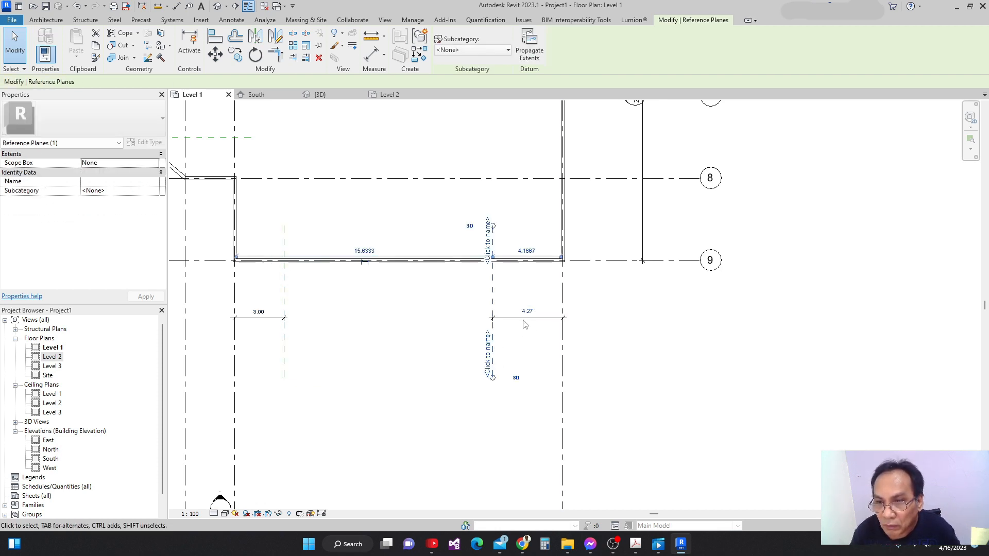
pyautogui.click(528, 312)
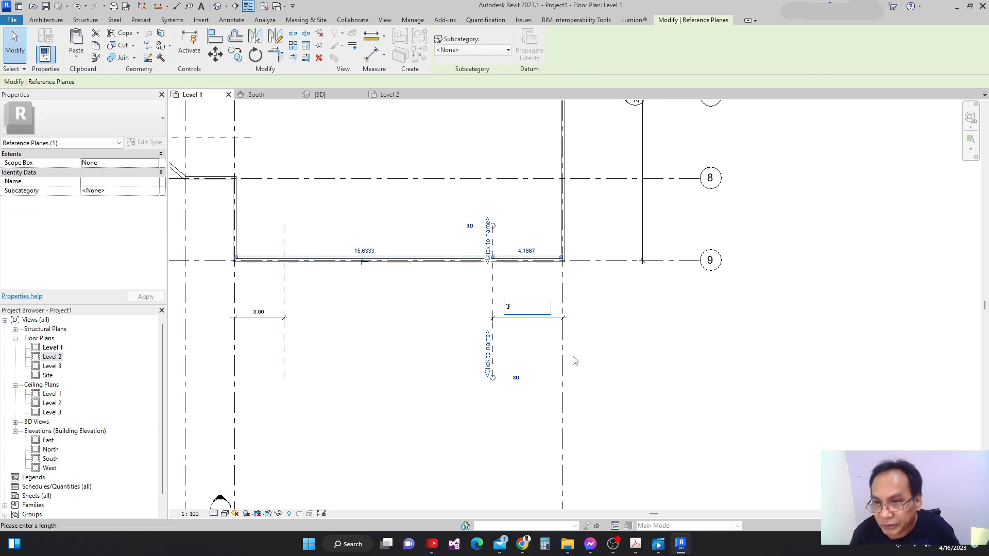
pyautogui.press('Return')
pyautogui.scroll(-4, 516, 341)
pyautogui.moveTo(441, 354); pyautogui.dragTo(394, 338, button='middle')
pyautogui.click(486, 339)
pyautogui.scroll(1, 458, 309)
pyautogui.scroll(1, 458, 310)
pyautogui.scroll(-2, 395, 337)
pyautogui.moveTo(479, 279); pyautogui.dragTo(442, 313, button='middle')
pyautogui.scroll(1, 465, 214)
pyautogui.scroll(2, 428, 263)
pyautogui.moveTo(451, 233); pyautogui.dragTo(536, 188, button='middle')
pyautogui.scroll(-2, 434, 195)
pyautogui.scroll(-1, 436, 197)
pyautogui.scroll(1, 429, 259)
pyautogui.moveTo(430, 258); pyautogui.dragTo(415, 196, button='middle')
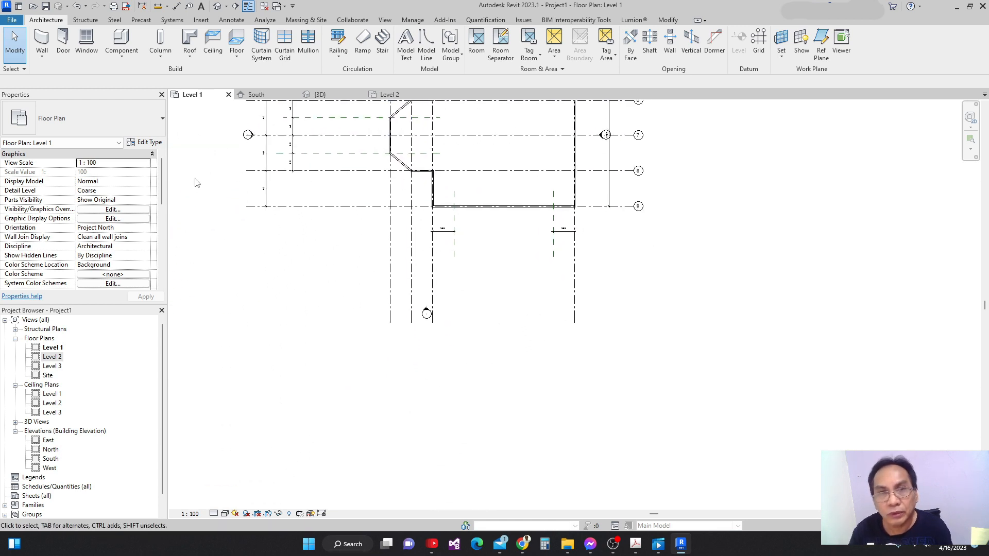
# Step: Start a new wall of the Curtain Wall type and enable Automatically Embed in its type properties
pyautogui.click(43, 60)
pyautogui.click(45, 38)
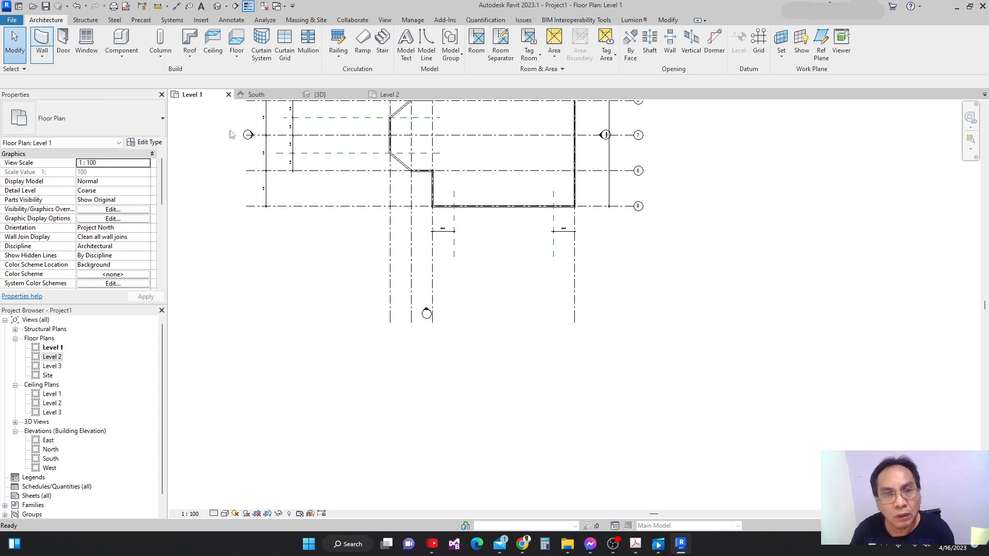
pyautogui.click(162, 119)
pyautogui.moveTo(164, 293); pyautogui.dragTo(173, 345)
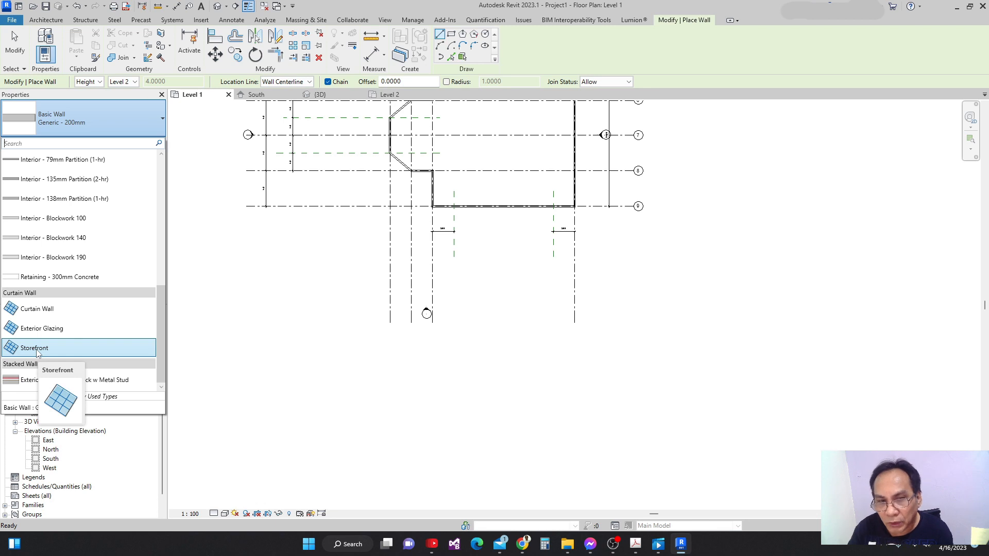
pyautogui.click(44, 310)
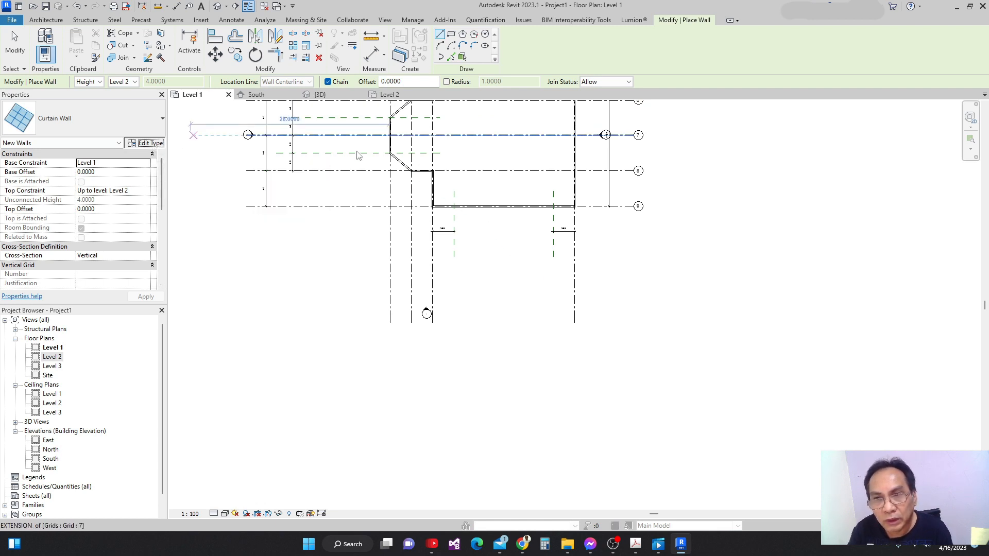
pyautogui.click(145, 142)
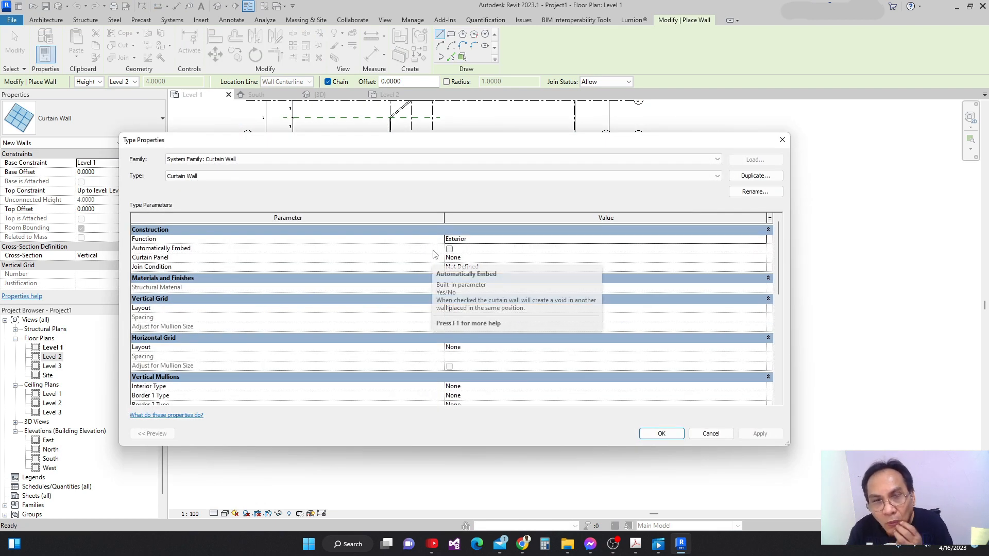
pyautogui.click(449, 249)
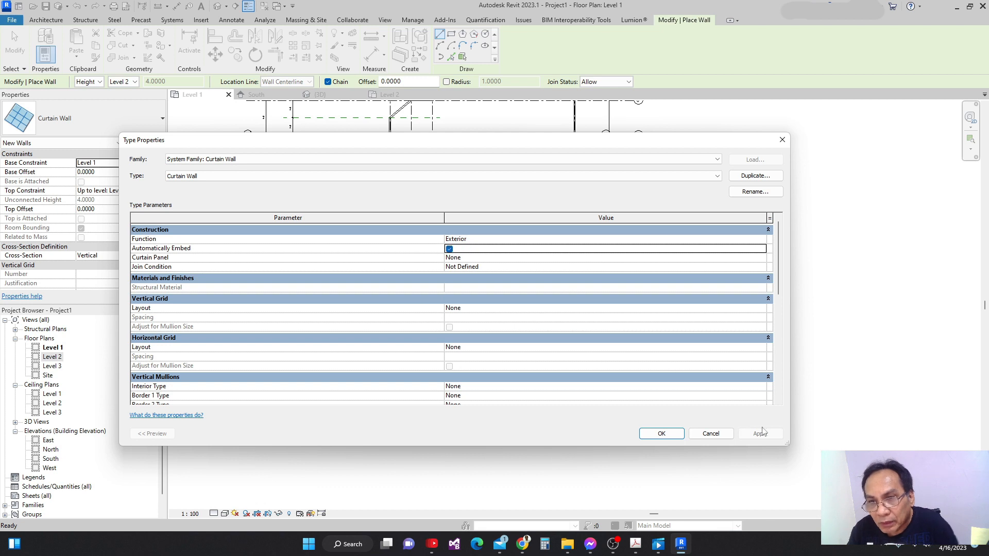
pyautogui.click(662, 434)
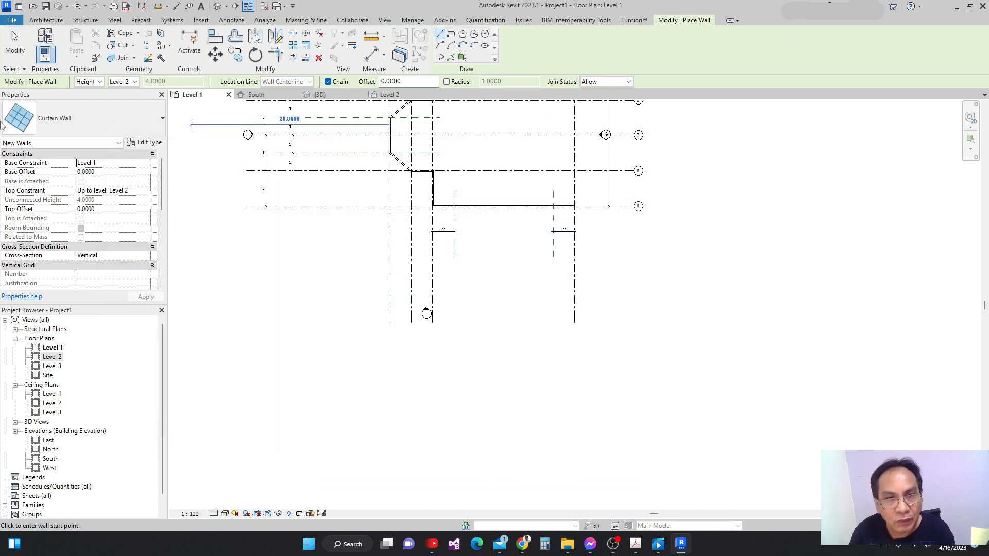
# Step: Set the new curtain wall's base offset to 0.2 m and its top offset to 1 m
pyautogui.click(102, 172)
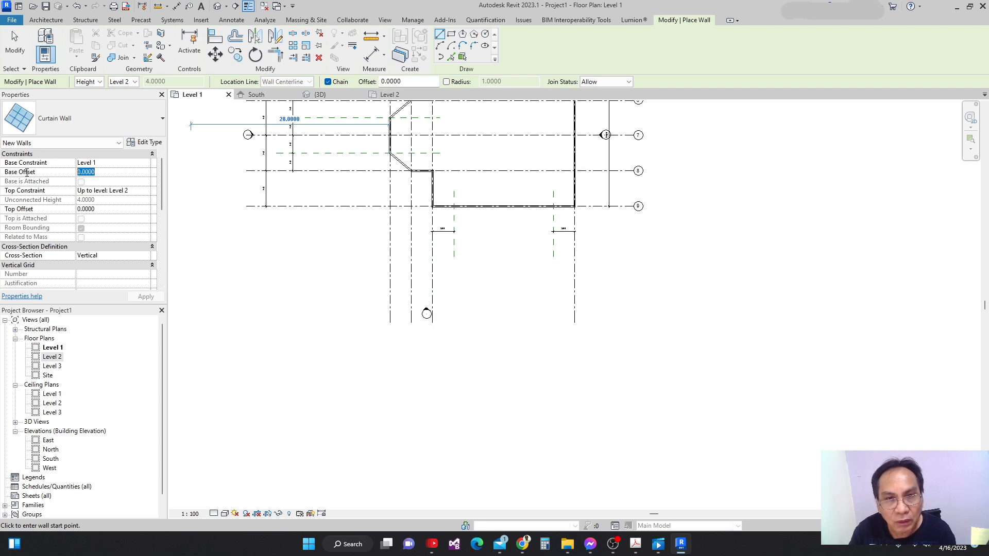
pyautogui.press('Return')
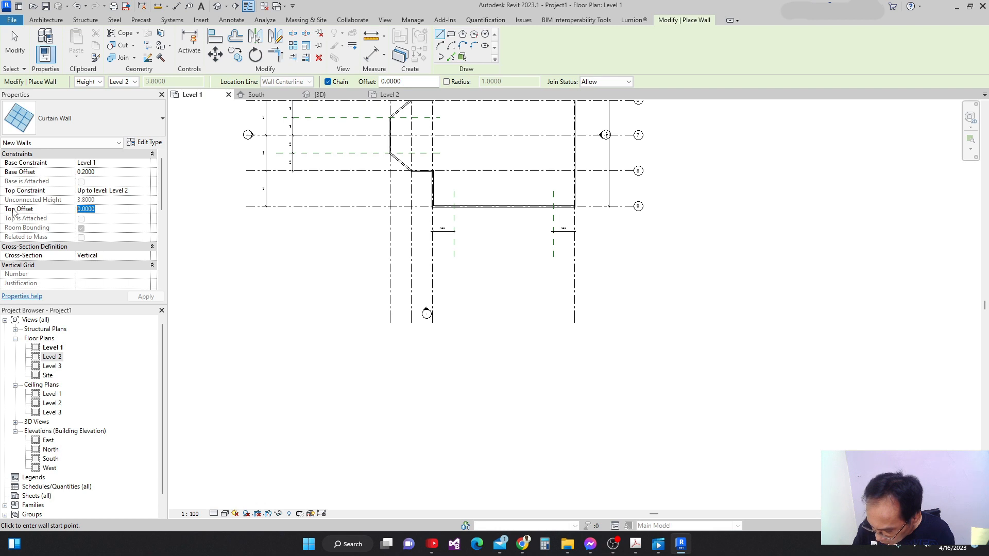
pyautogui.press('Return')
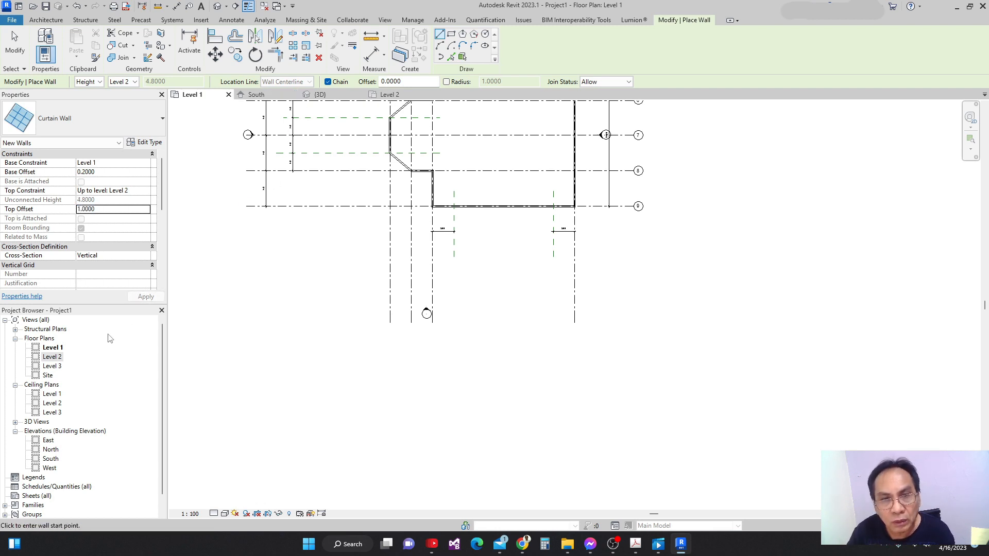
# Step: Draw a 14 m curtain wall within the grid 9 wall, from the western reference plane to the eastern one
pyautogui.moveTo(573, 191); pyautogui.dragTo(438, 178, button='middle')
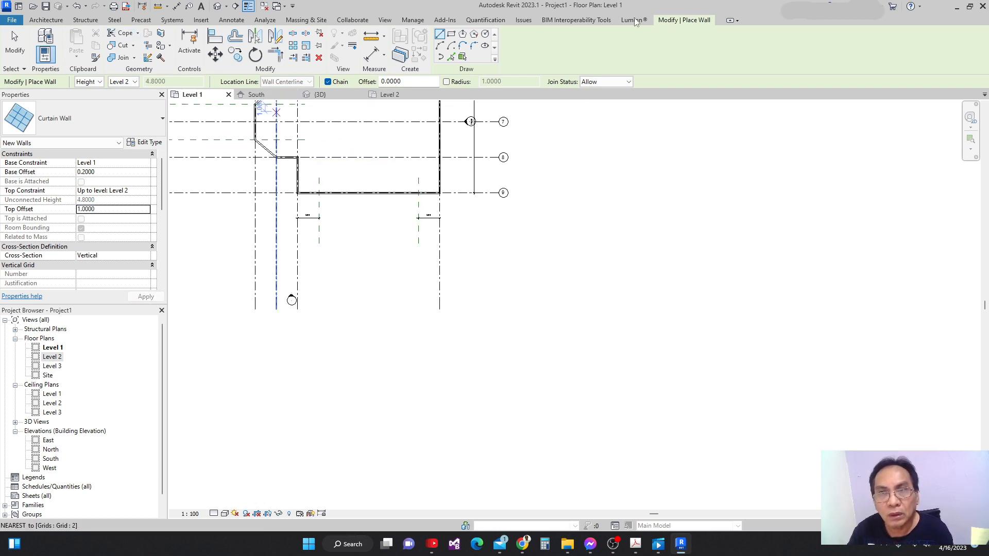
pyautogui.scroll(6, 319, 193)
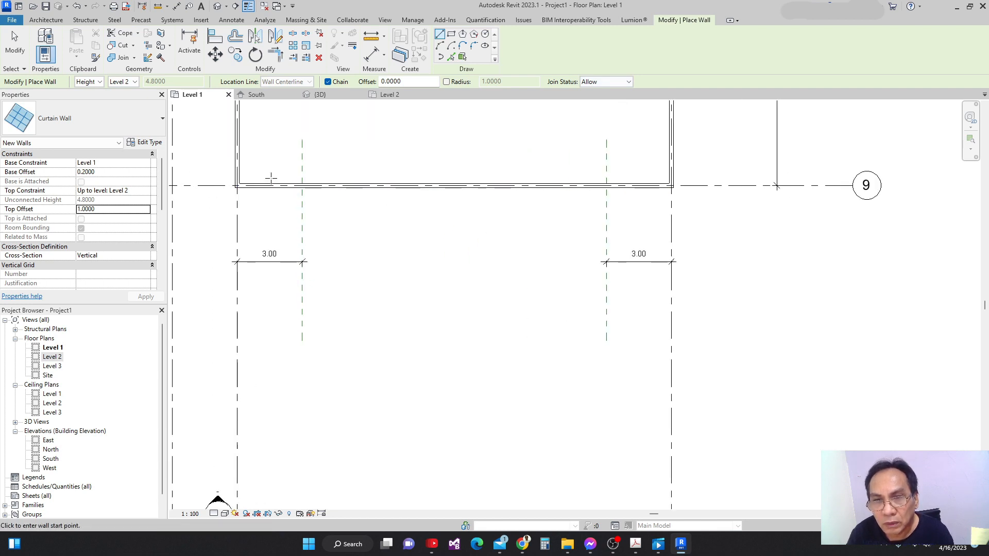
pyautogui.click(311, 188)
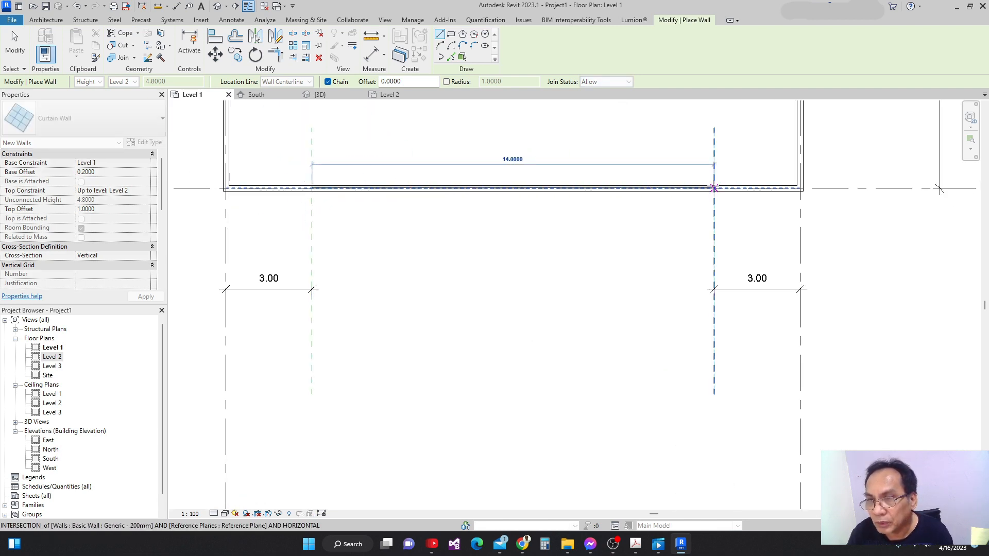
pyautogui.click(713, 188)
pyautogui.press('Escape')
pyautogui.scroll(-3, 379, 212)
pyautogui.scroll(-2, 350, 139)
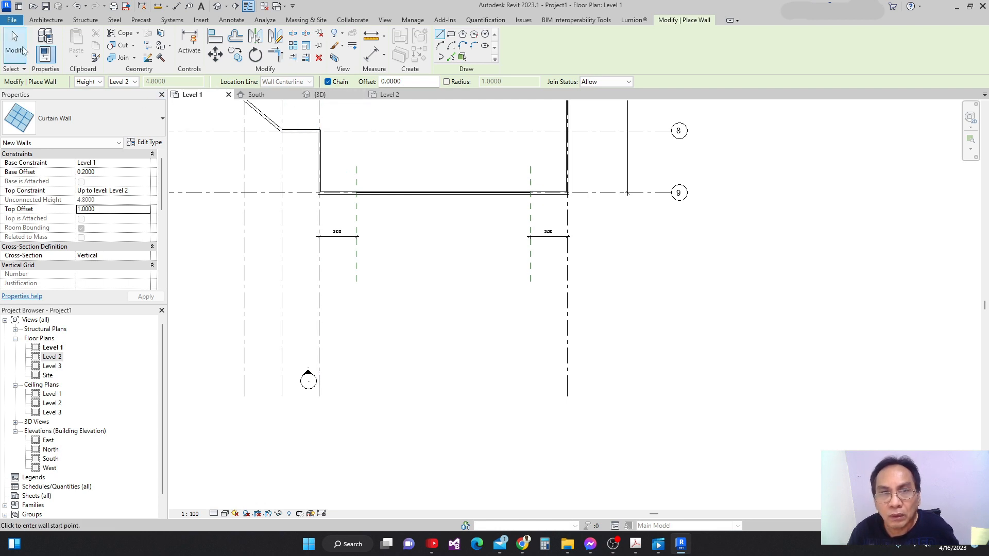
pyautogui.click(24, 50)
# Step: Inspect the embedded curtain wall from the south side in the 3D view and select it
pyautogui.click(320, 95)
pyautogui.keyDown('shift'); pyautogui.moveTo(556, 474); pyautogui.dragTo(273, 390, button='middle'); pyautogui.keyUp('shift')
pyautogui.moveTo(352, 403); pyautogui.dragTo(144, 498, button='middle')
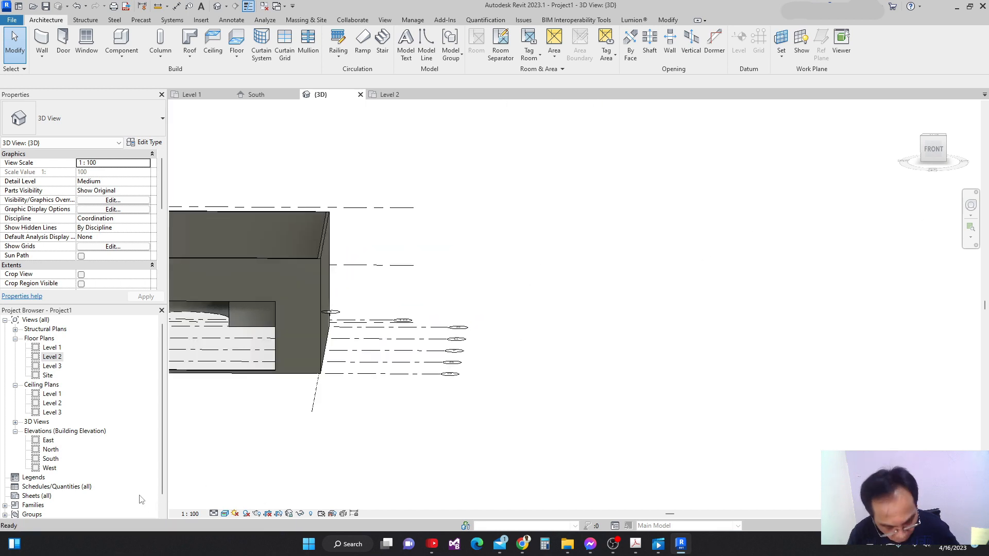
pyautogui.keyDown('shift'); pyautogui.moveTo(229, 473); pyautogui.dragTo(669, 361, button='middle'); pyautogui.keyUp('shift')
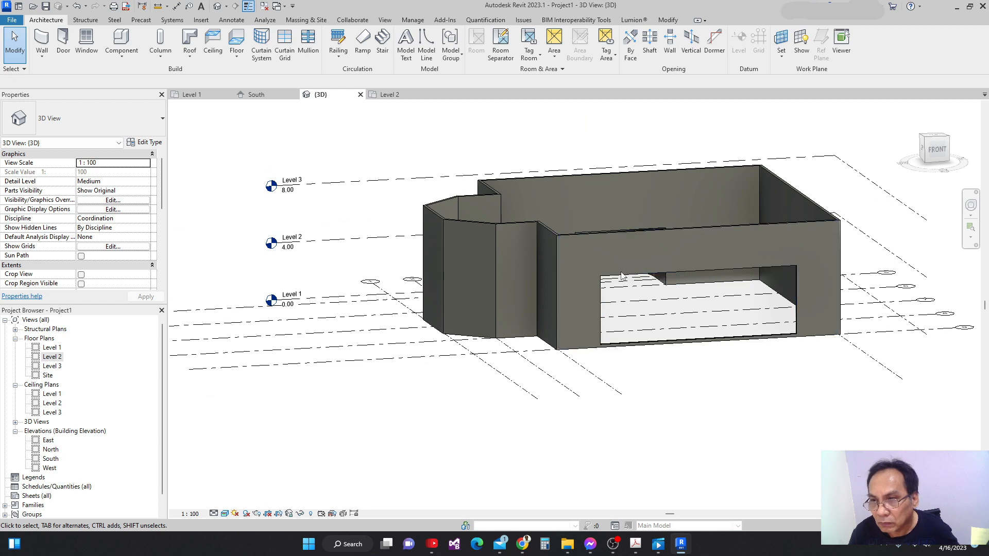
pyautogui.click(638, 281)
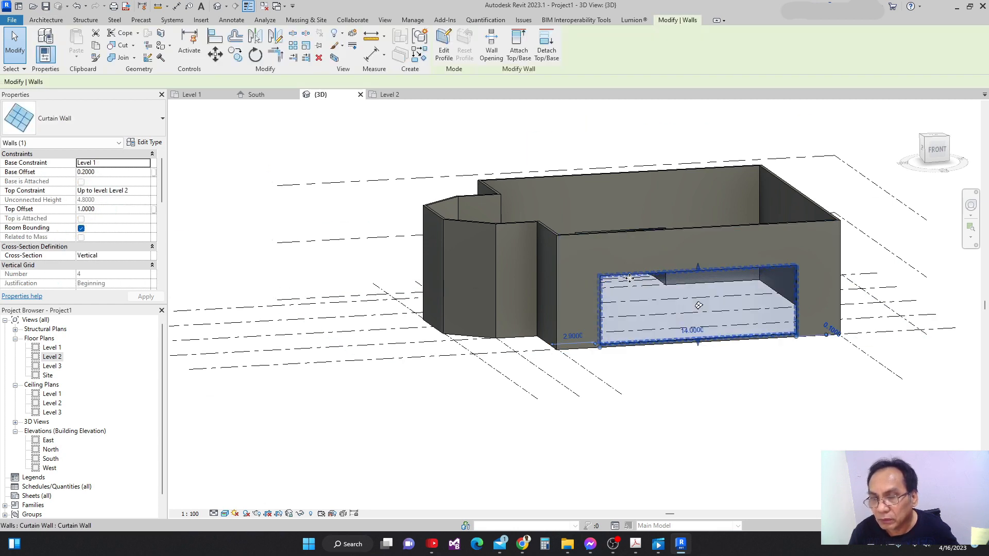
pyautogui.moveTo(511, 424); pyautogui.dragTo(419, 448, button='middle')
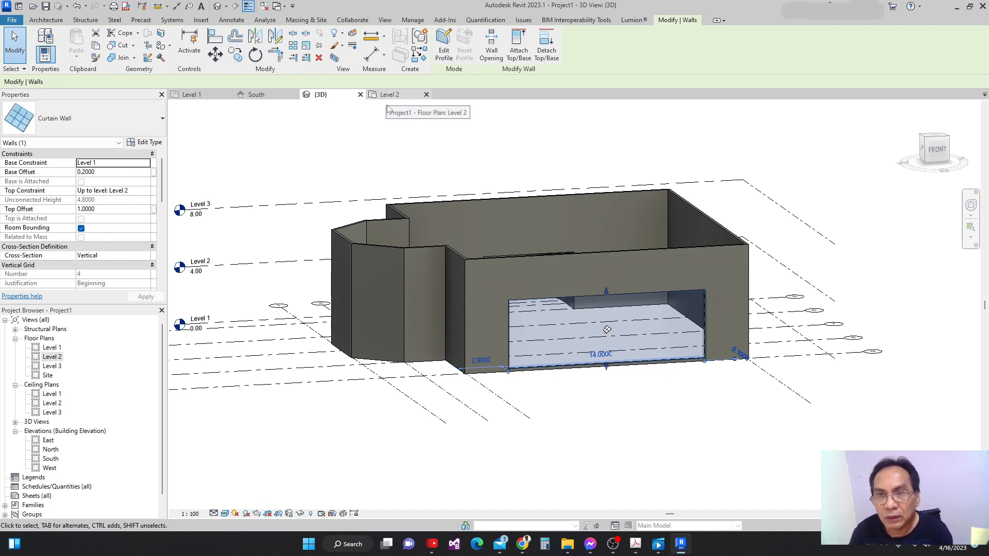
pyautogui.scroll(-1, 406, 274)
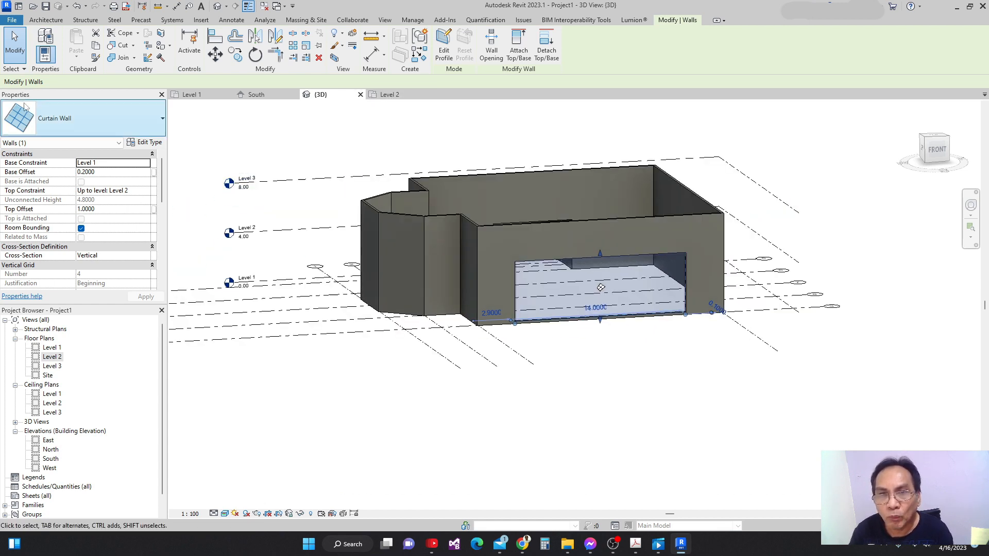
# Step: Return to the Level 1 plan and check the type properties of the selected curtain wall
pyautogui.click(192, 95)
pyautogui.moveTo(473, 262); pyautogui.dragTo(474, 281, button='middle')
pyautogui.scroll(-3, 474, 280)
pyautogui.scroll(4, 398, 310)
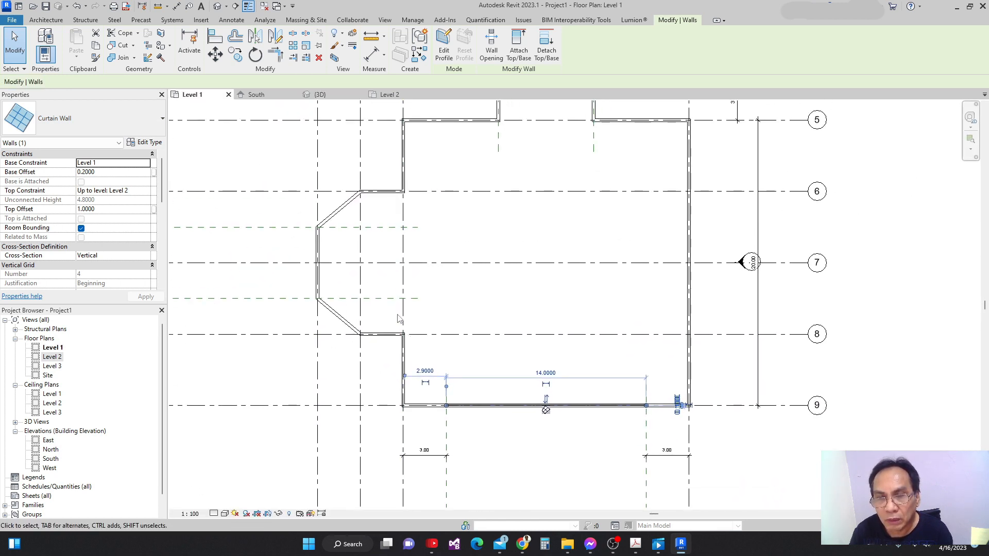
pyautogui.scroll(-1, 399, 320)
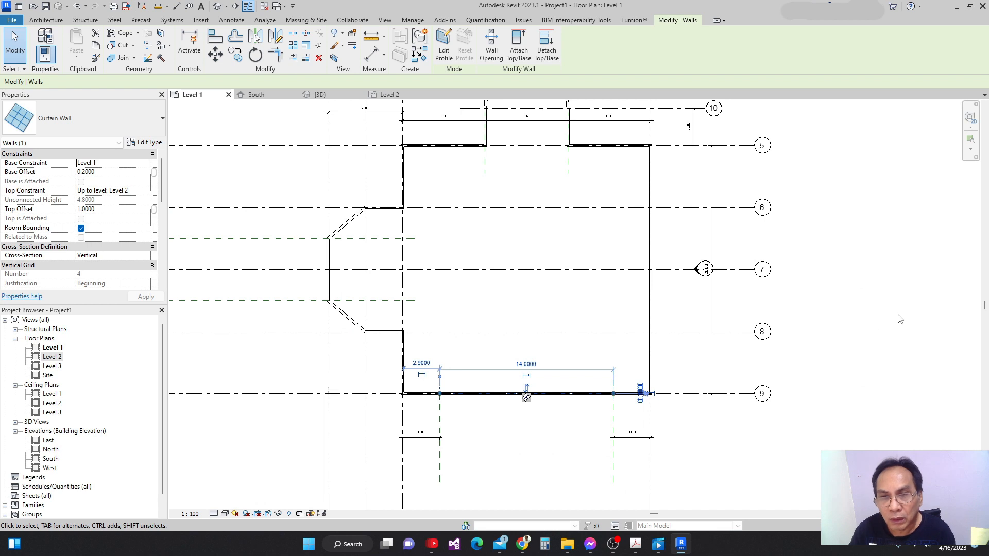
pyautogui.click(146, 143)
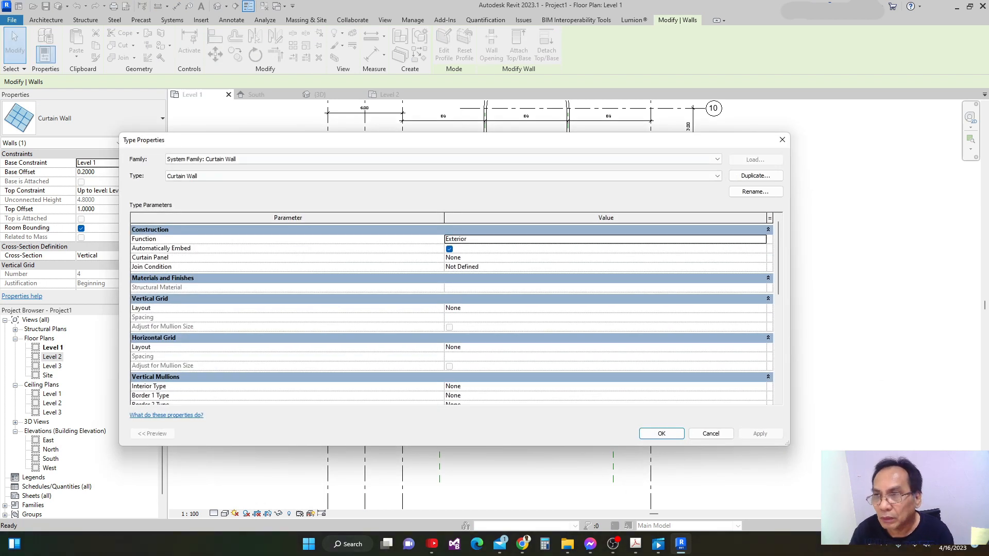
pyautogui.click(783, 140)
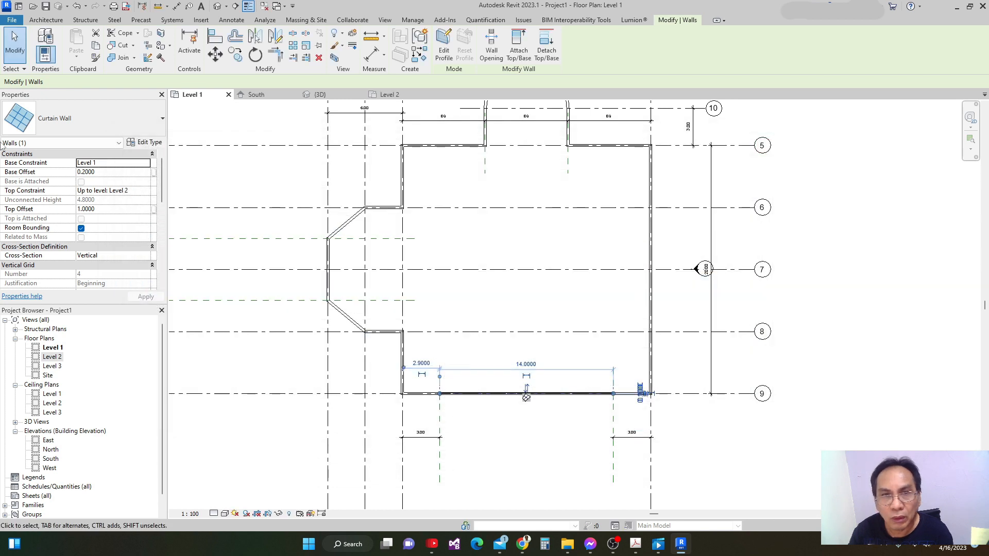
# Step: Try the Storefront type on the grid 9 curtain wall and review its embedding, grid and mullion parameters
pyautogui.click(161, 118)
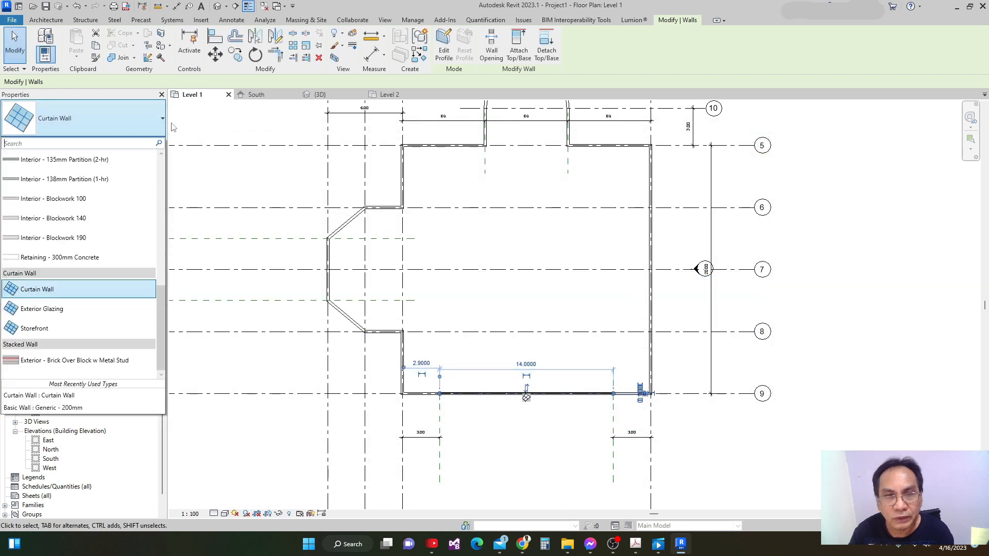
pyautogui.click(61, 328)
pyautogui.scroll(2, 343, 319)
pyautogui.scroll(2, 344, 299)
pyautogui.scroll(-1, 355, 278)
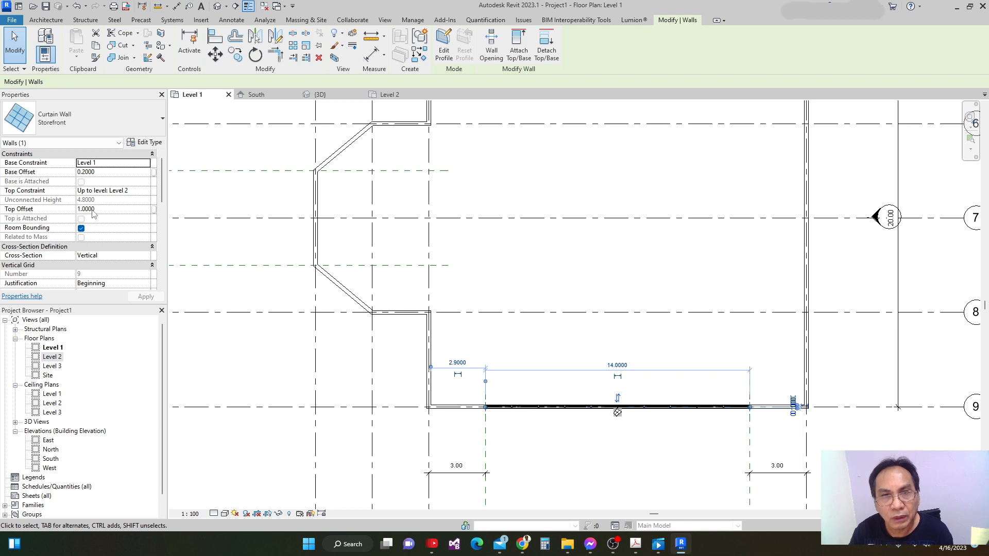
pyautogui.click(145, 143)
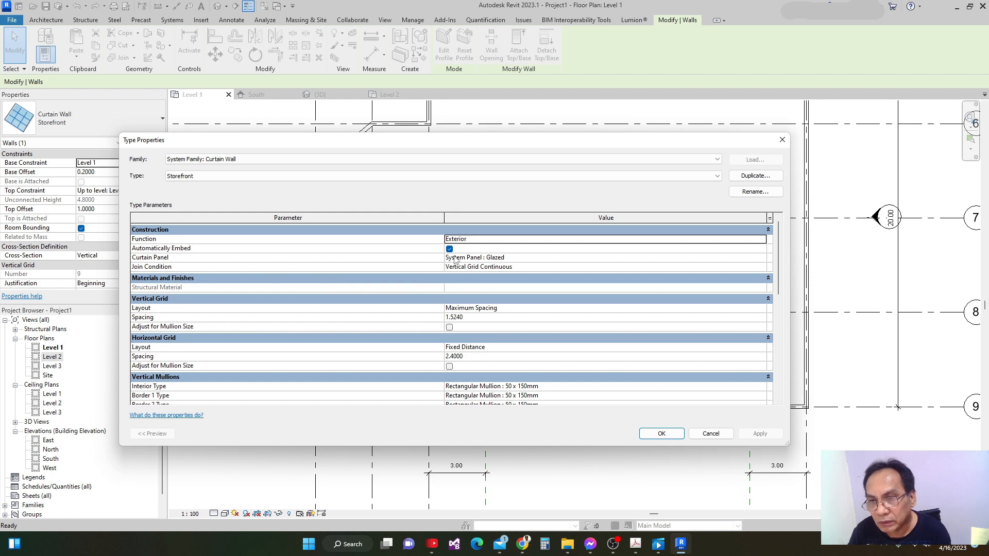
pyautogui.click(662, 434)
pyautogui.moveTo(432, 283); pyautogui.dragTo(513, 325, button='middle')
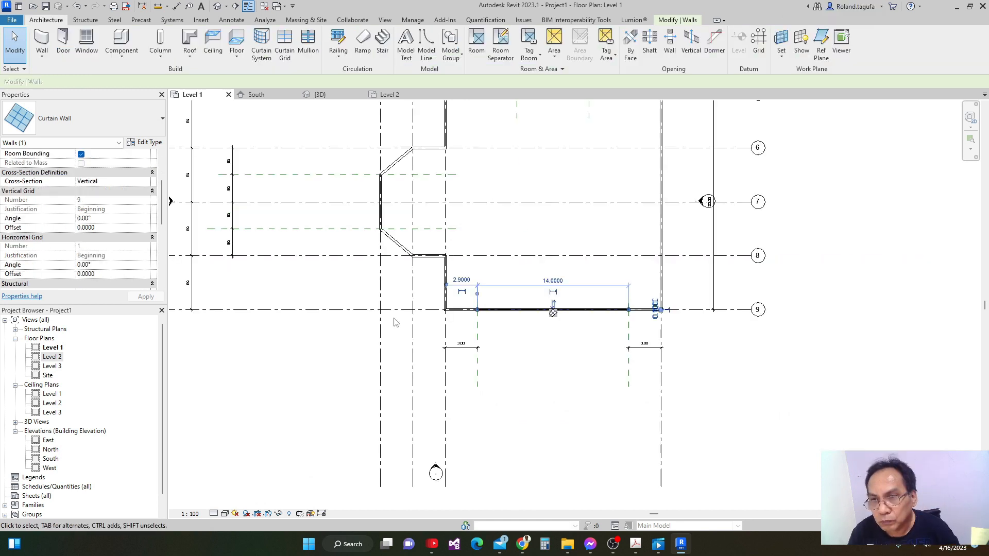
pyautogui.scroll(3, 412, 321)
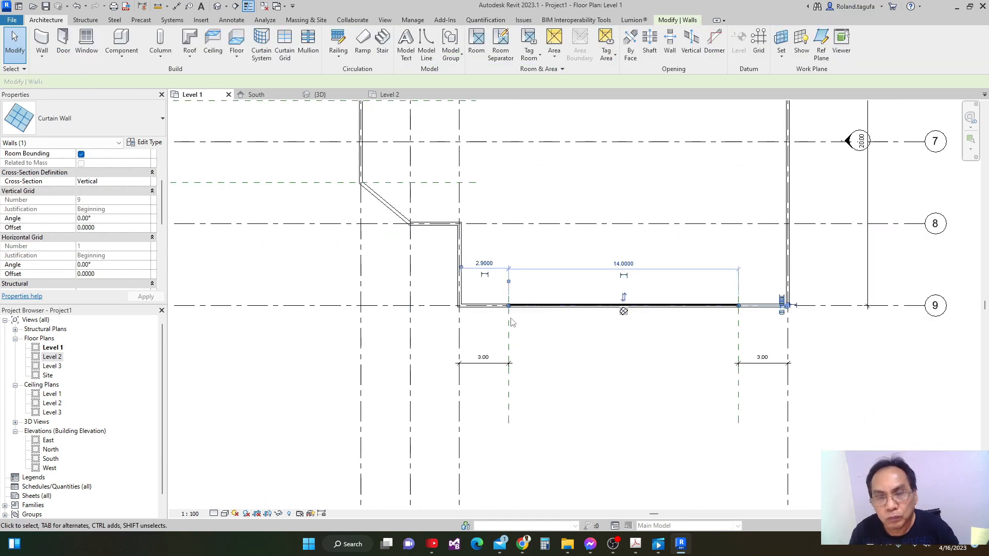
pyautogui.scroll(2, 640, 320)
pyautogui.click(614, 326)
pyautogui.scroll(1, 535, 288)
pyautogui.scroll(-2, 455, 325)
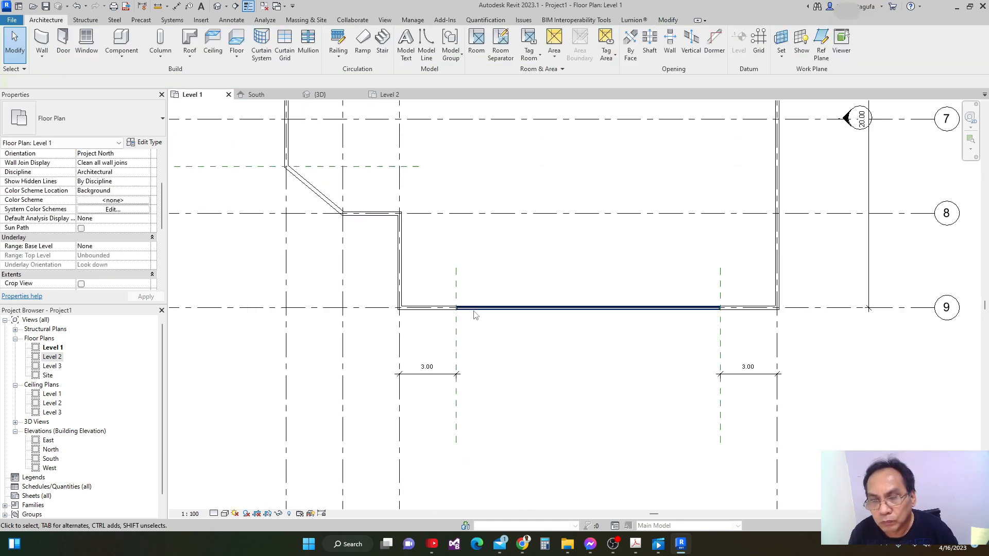
pyautogui.scroll(-1, 475, 315)
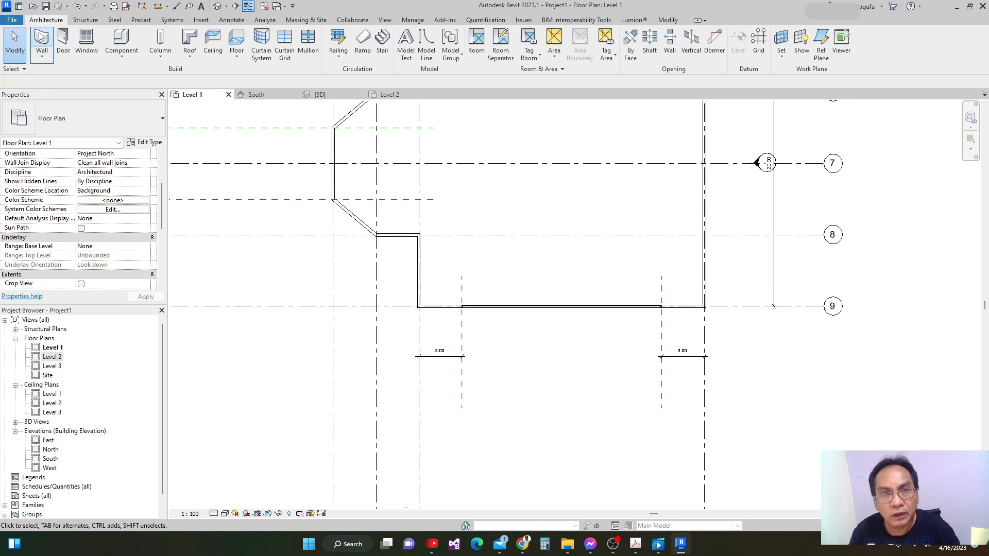
# Step: Start a new wall of the Curtain Wall Storefront type and review its type properties, constraints and grid settings
pyautogui.press('w')
pyautogui.press('a')
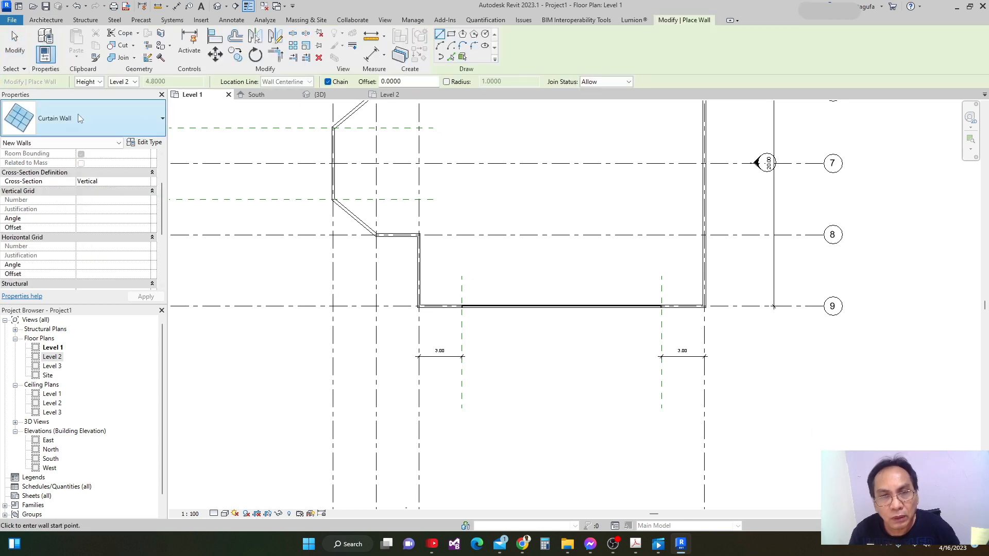
pyautogui.click(80, 118)
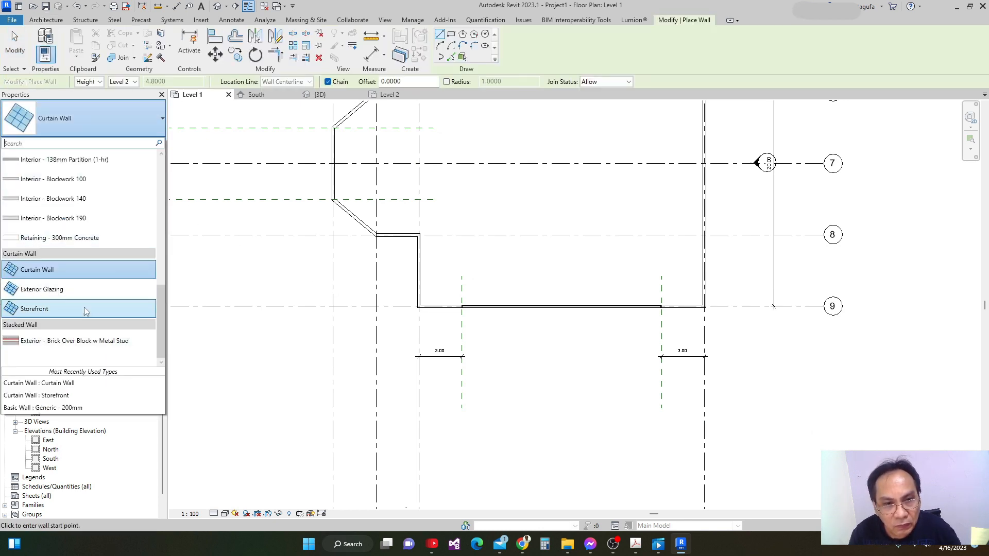
pyautogui.click(84, 307)
pyautogui.moveTo(289, 278); pyautogui.dragTo(286, 338, button='middle')
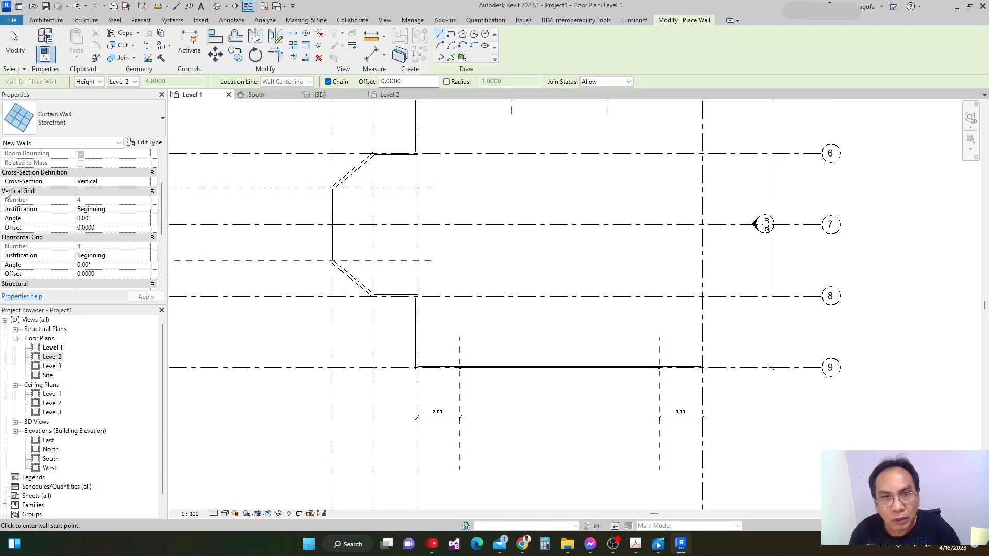
pyautogui.click(146, 142)
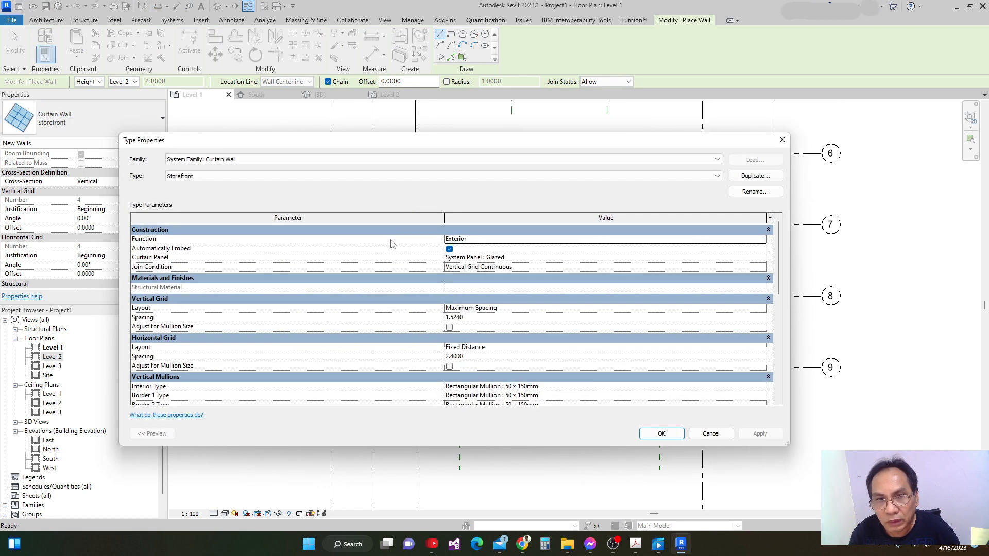
pyautogui.click(662, 435)
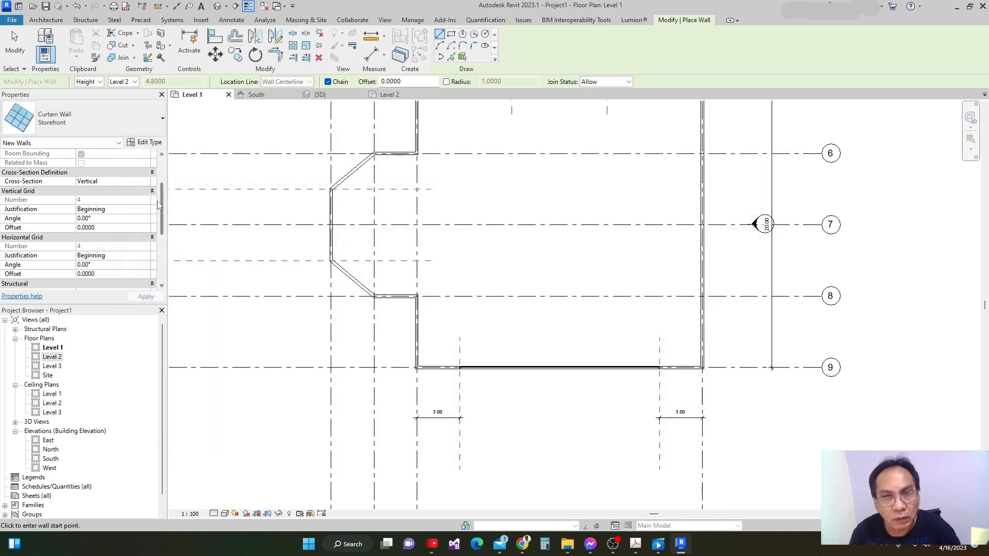
pyautogui.moveTo(163, 208); pyautogui.dragTo(165, 163)
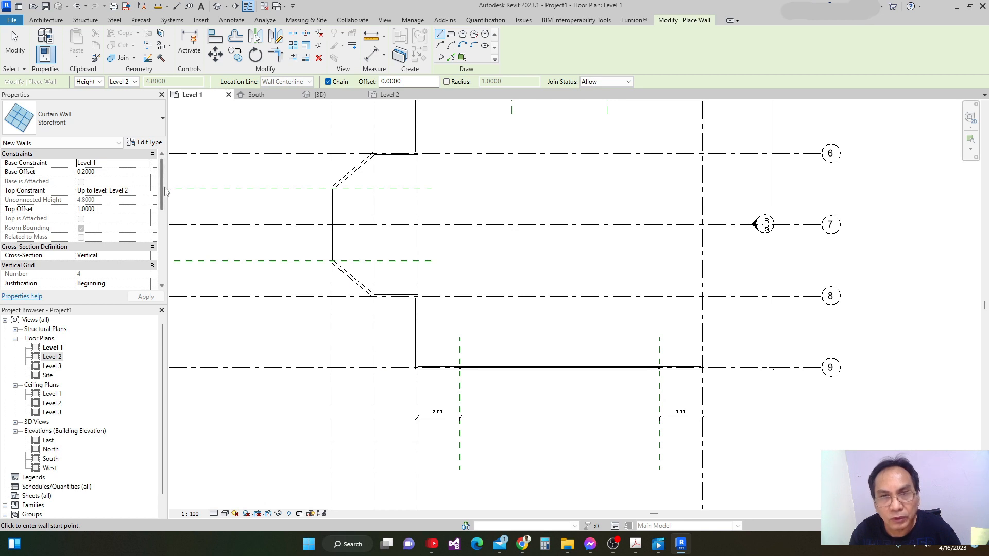
pyautogui.moveTo(165, 189); pyautogui.dragTo(165, 213)
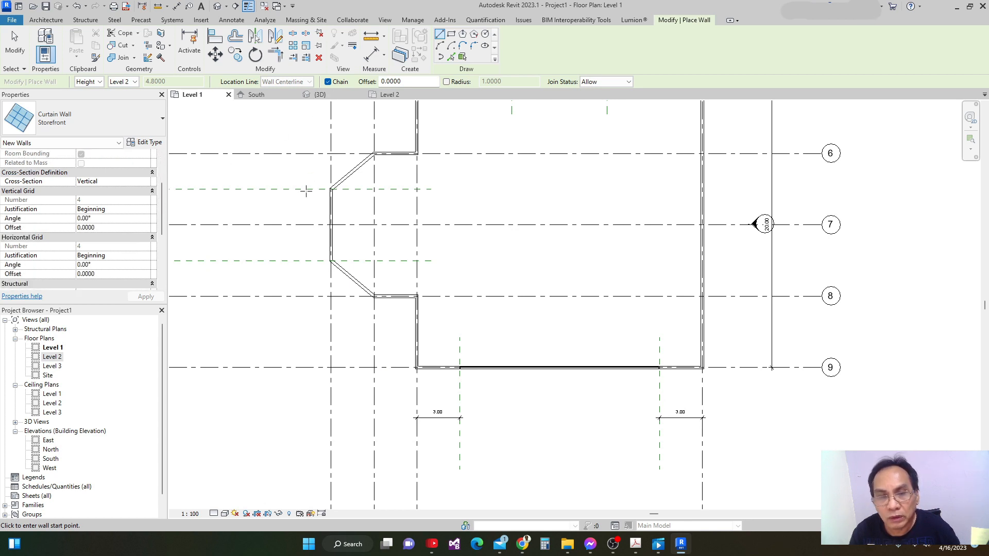
# Step: Draw a 3 m Storefront wall inside the bay's existing wall on grid 8, from grid 3 to grid 2
pyautogui.scroll(-2, 261, 274)
pyautogui.press('Escape')
pyautogui.press('Escape')
pyautogui.scroll(4, 439, 377)
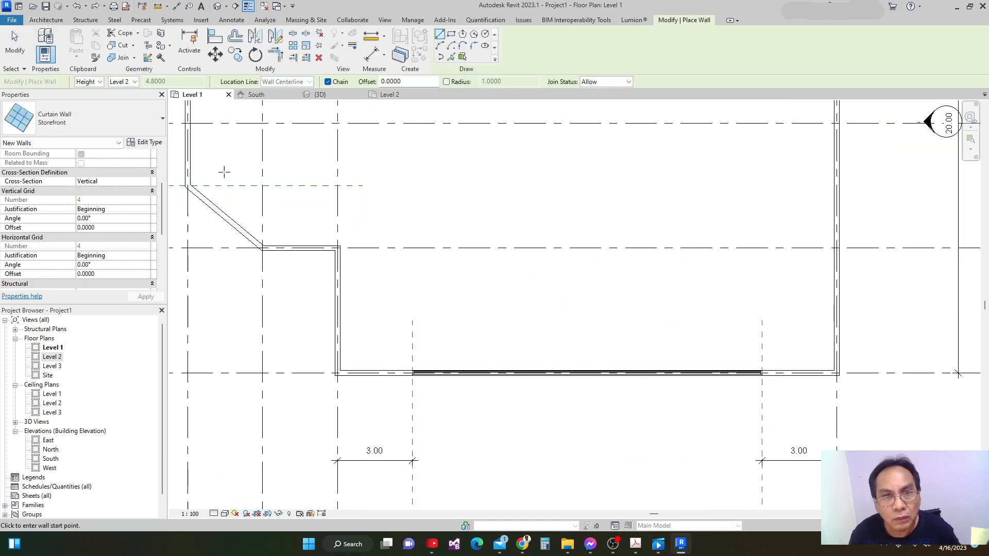
pyautogui.scroll(1, 380, 269)
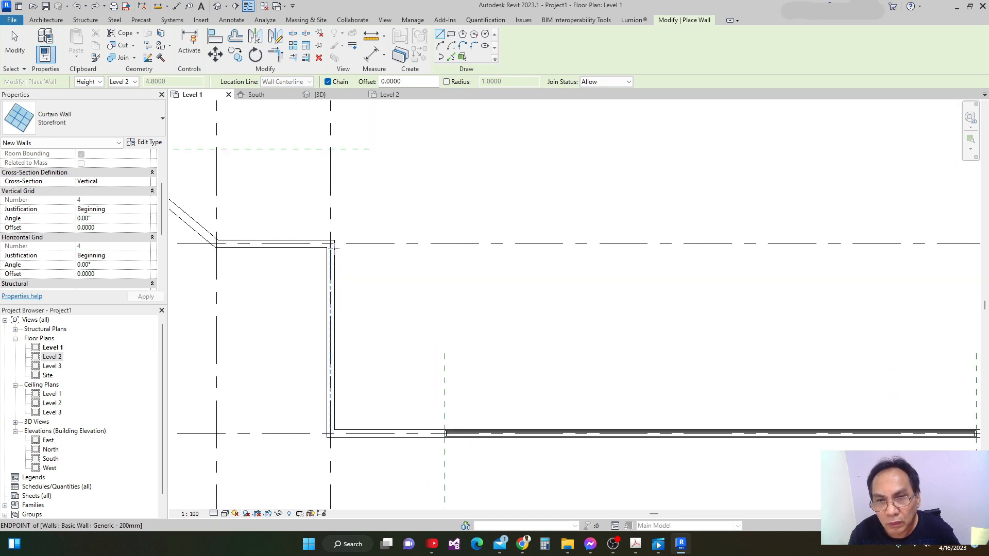
pyautogui.scroll(3, 333, 244)
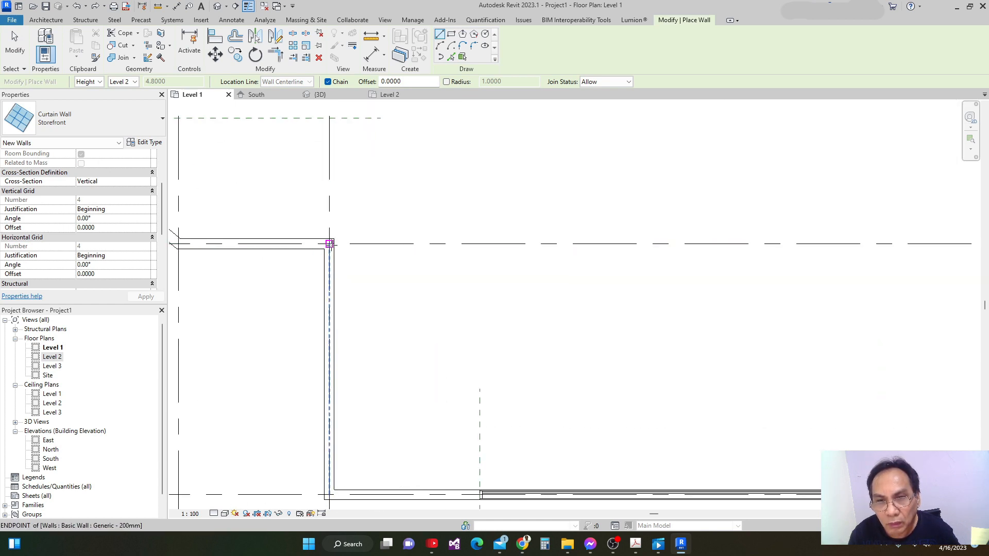
pyautogui.click(330, 243)
pyautogui.scroll(-2, 480, 265)
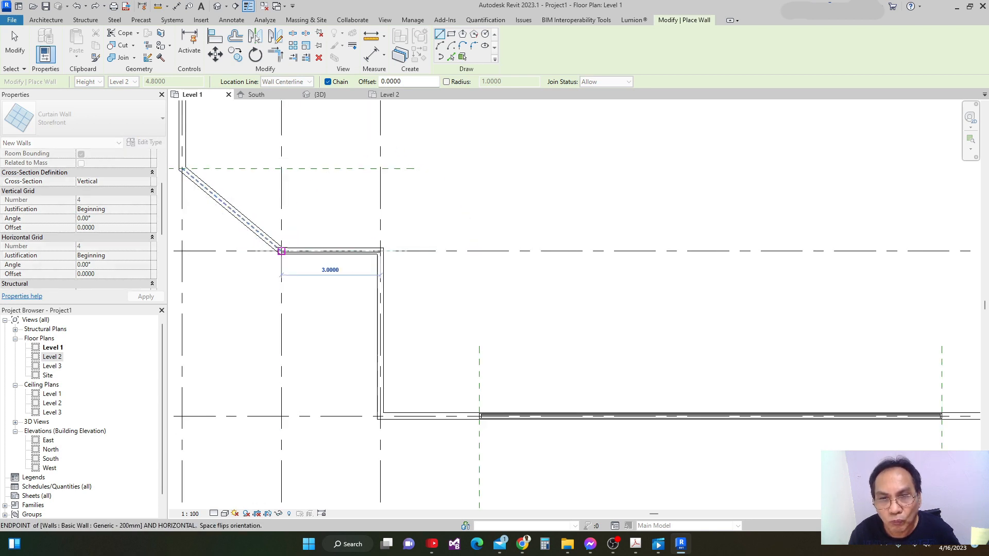
pyautogui.click(282, 251)
pyautogui.moveTo(504, 270); pyautogui.dragTo(731, 326, button='middle')
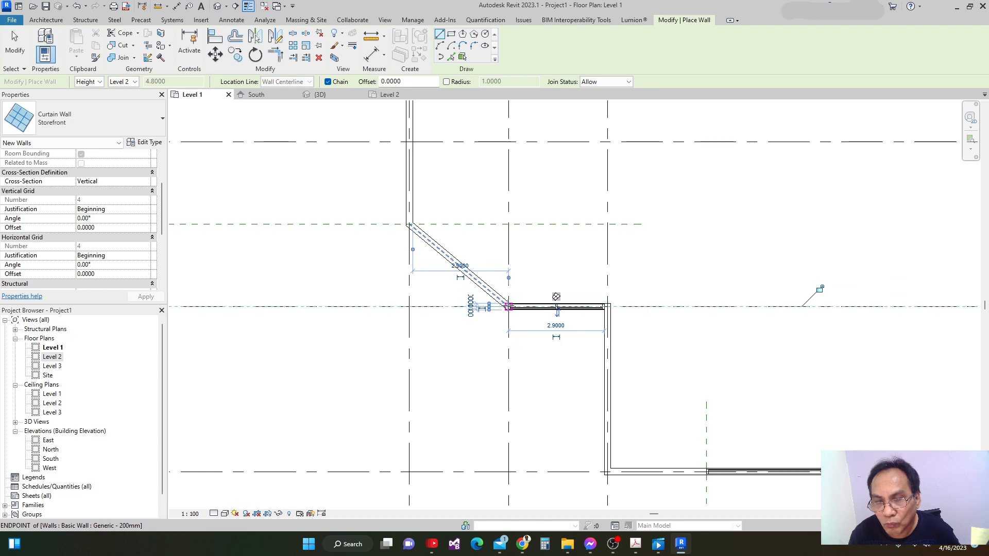
# Step: Embed Storefront walls in the bay's diagonal wall between grids 2 and 1 and its 5 m wall along grid 1
pyautogui.click(508, 307)
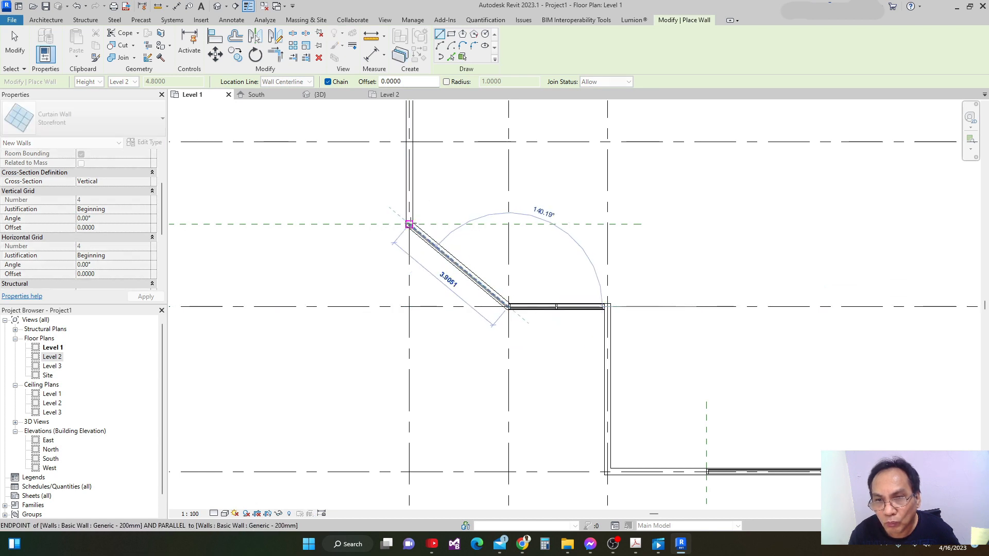
pyautogui.click(412, 217)
pyautogui.scroll(-2, 416, 178)
pyautogui.moveTo(413, 184); pyautogui.dragTo(378, 264, button='middle')
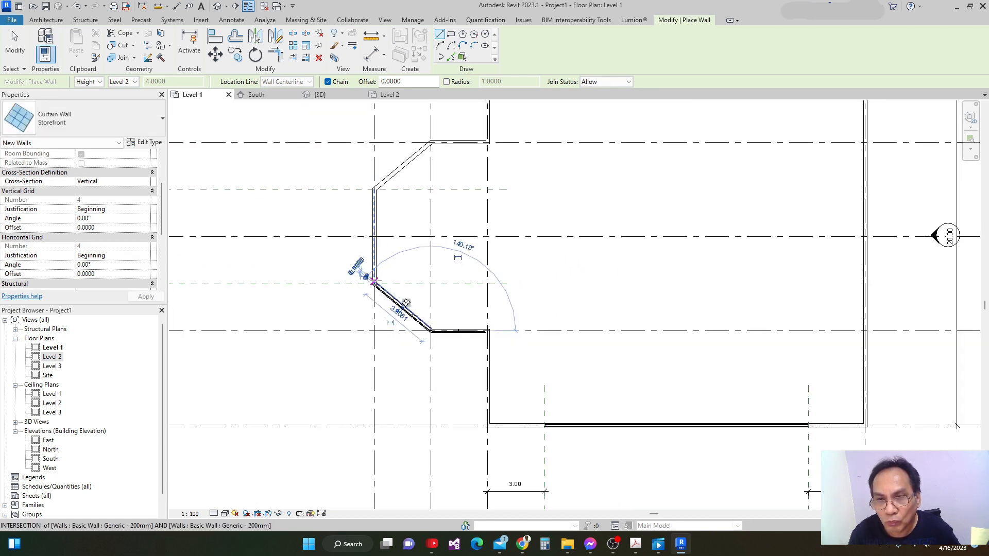
pyautogui.scroll(2, 384, 231)
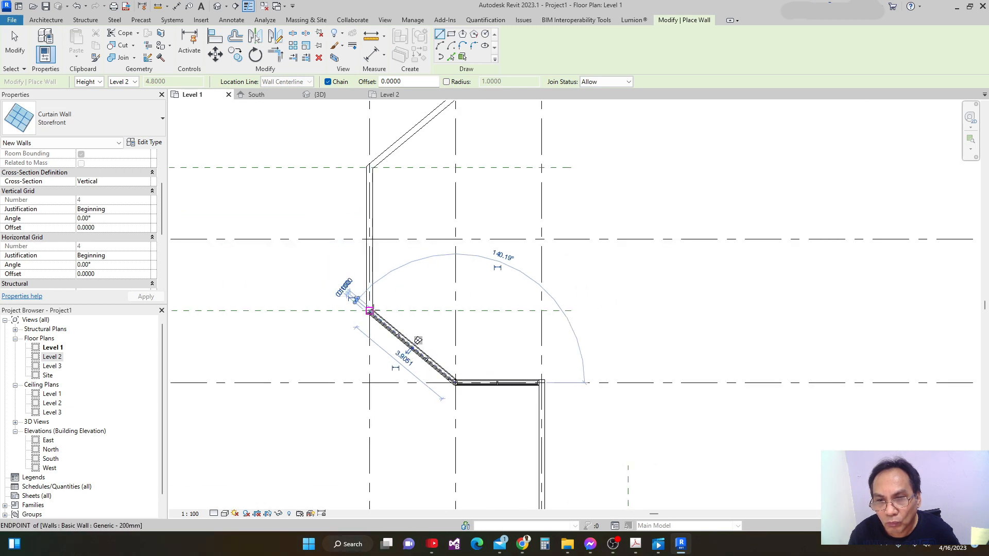
pyautogui.click(369, 310)
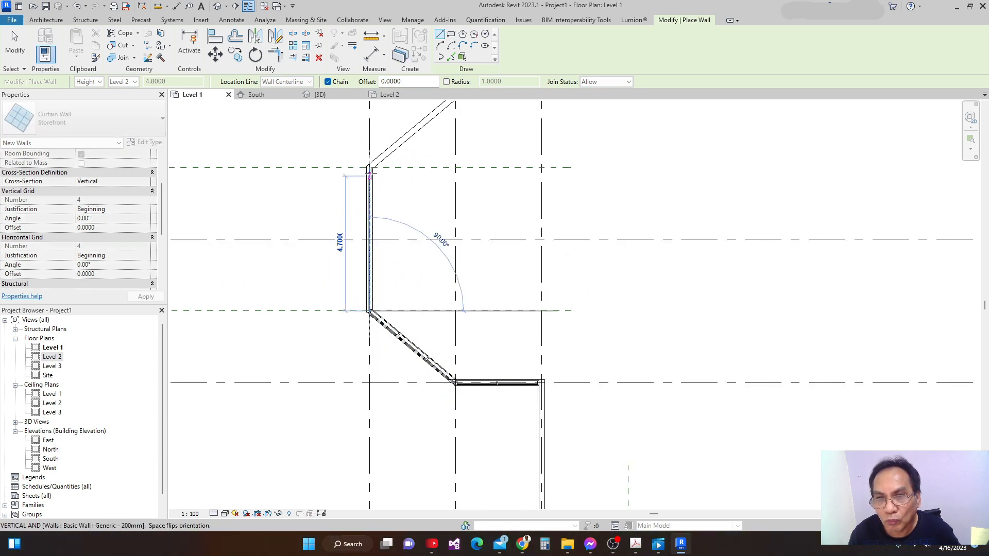
pyautogui.moveTo(422, 210); pyautogui.dragTo(358, 298, button='middle')
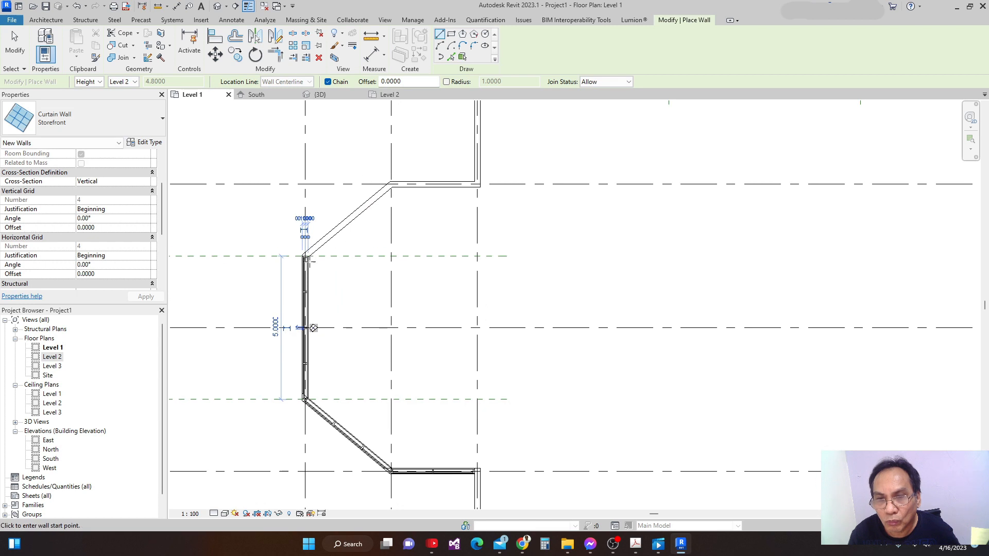
# Step: Embed Storefront walls in the bay's diagonal up to grid 6 and the grid 6 wall to grid 3, and finish wall placement
pyautogui.scroll(1, 312, 266)
pyautogui.click(306, 256)
pyautogui.click(403, 172)
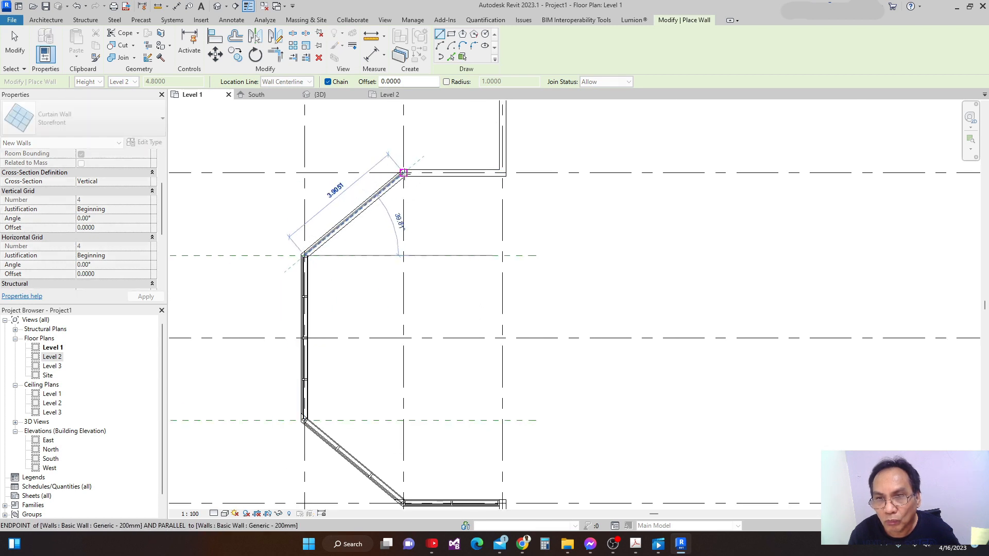
pyautogui.click(502, 173)
pyautogui.scroll(-4, 420, 283)
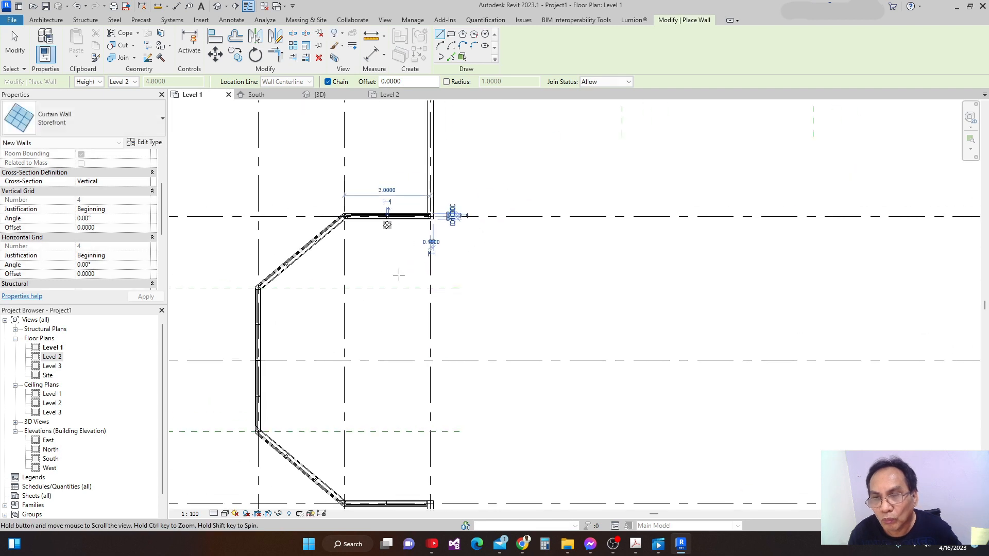
pyautogui.scroll(-3, 504, 258)
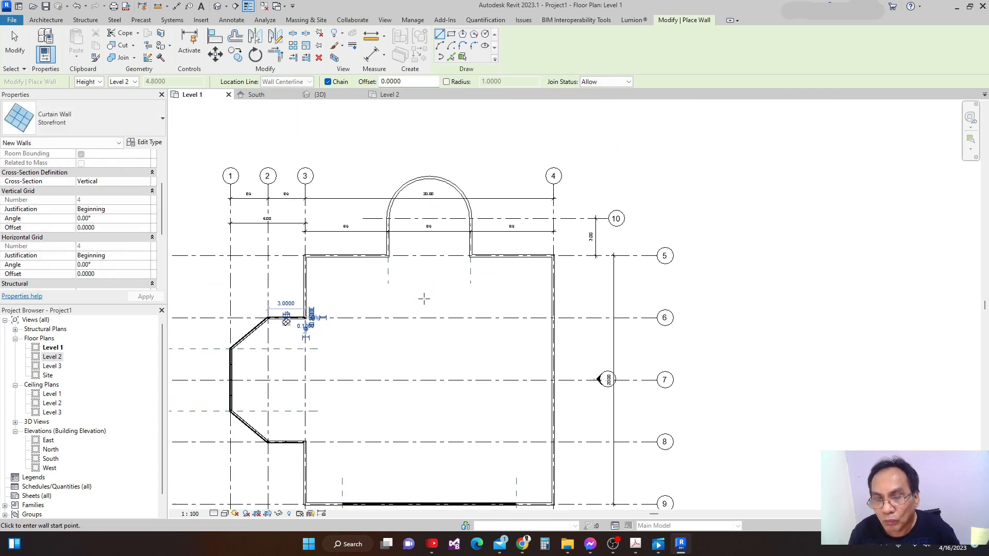
pyautogui.moveTo(443, 233); pyautogui.dragTo(464, 224, button='middle')
pyautogui.press('Escape')
pyautogui.press('Escape')
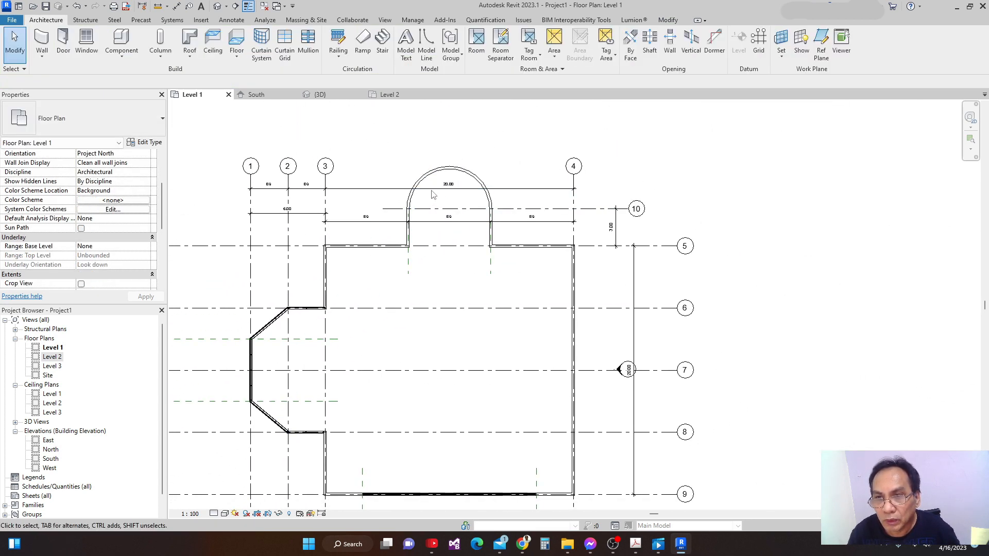
# Step: Place a Storefront curtain wall along the curved wall above grid 10 by picking the wall's inner edge
pyautogui.moveTo(414, 177); pyautogui.dragTo(424, 155, button='middle')
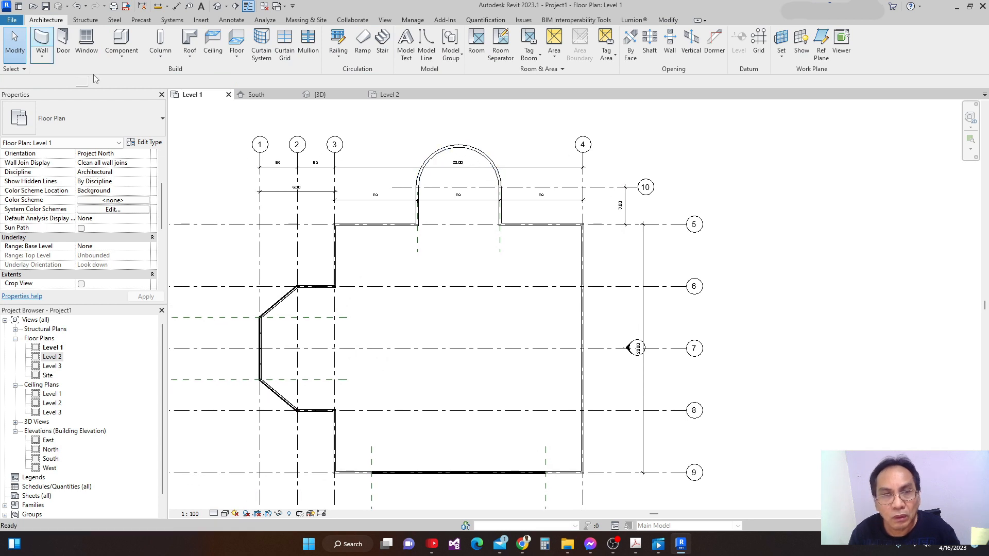
pyautogui.press('w')
pyautogui.press('a')
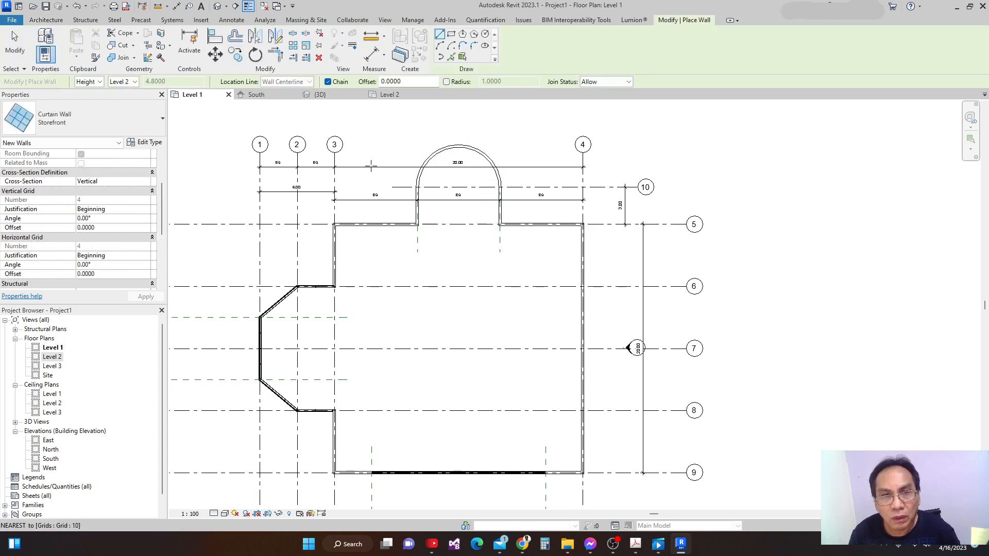
pyautogui.scroll(1, 424, 127)
pyautogui.scroll(1, 422, 127)
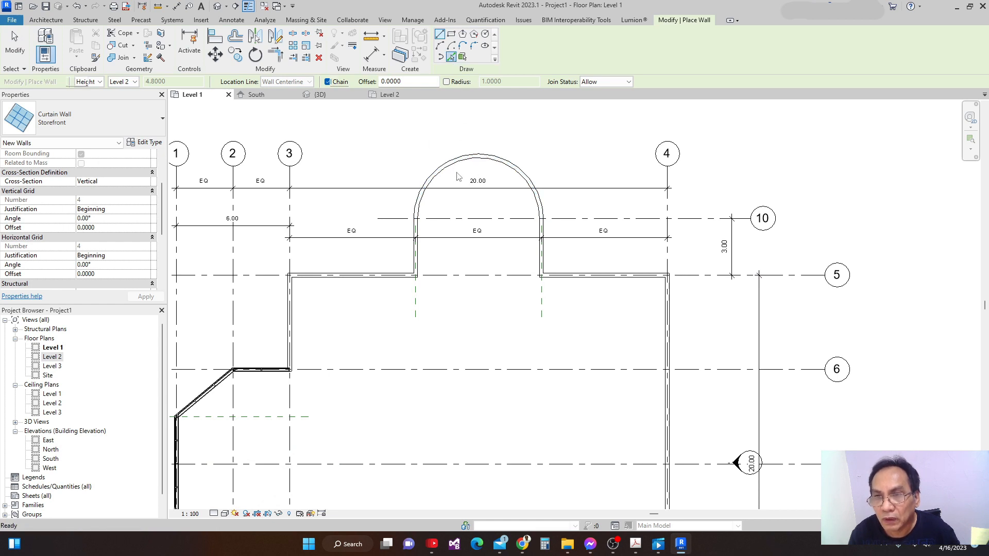
pyautogui.scroll(1, 452, 164)
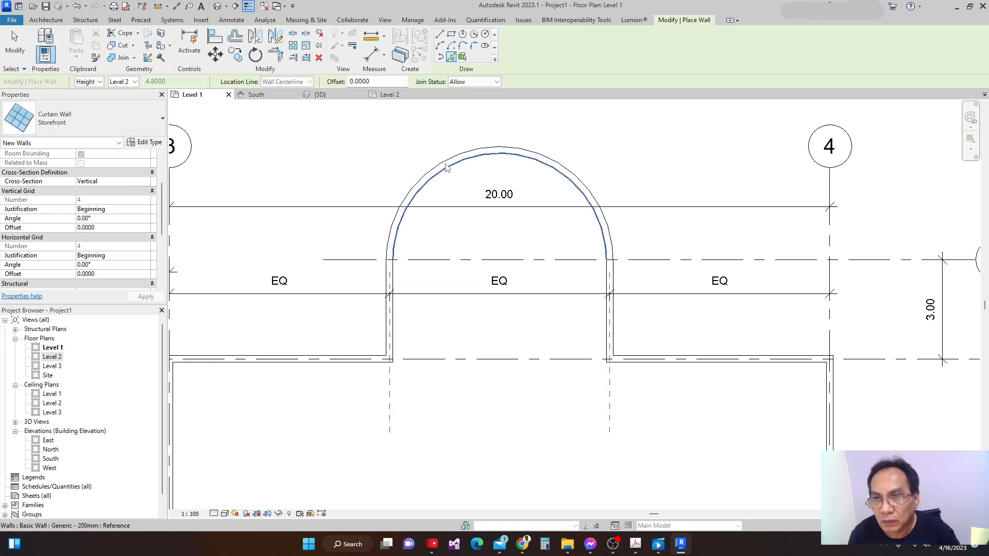
pyautogui.click(449, 169)
pyautogui.click(450, 169)
pyautogui.scroll(-4, 458, 219)
pyautogui.scroll(-3, 543, 250)
pyautogui.moveTo(546, 237); pyautogui.dragTo(491, 218, button='middle')
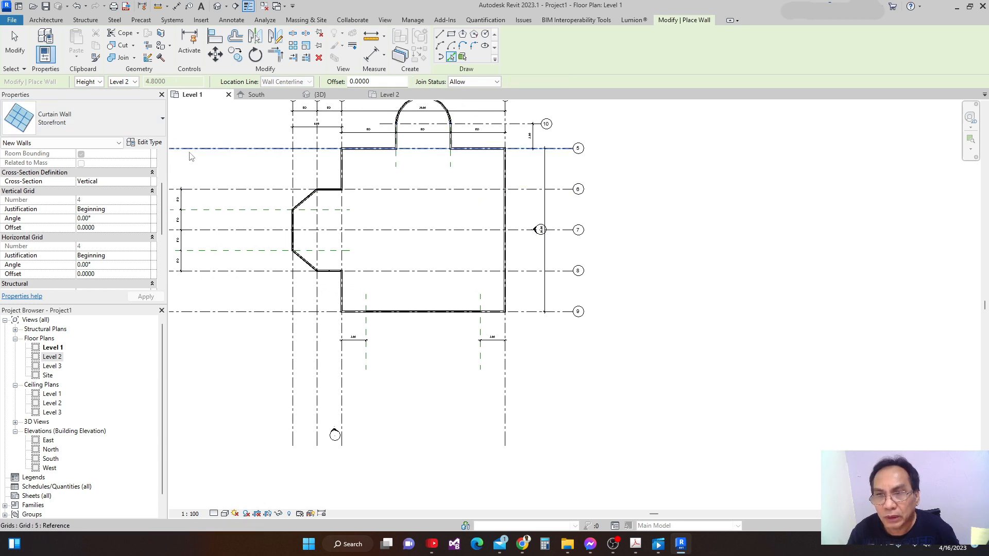
pyautogui.click(25, 53)
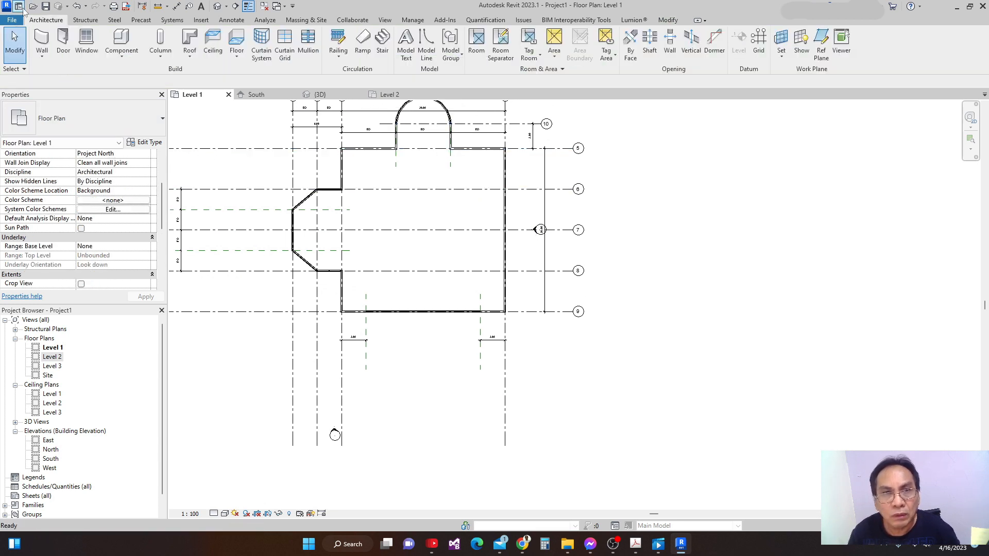
# Step: Choose the Exterior Glazing curtain wall type for a new wall and enable Automatically Embed in its type properties
pyautogui.press('w')
pyautogui.press('a')
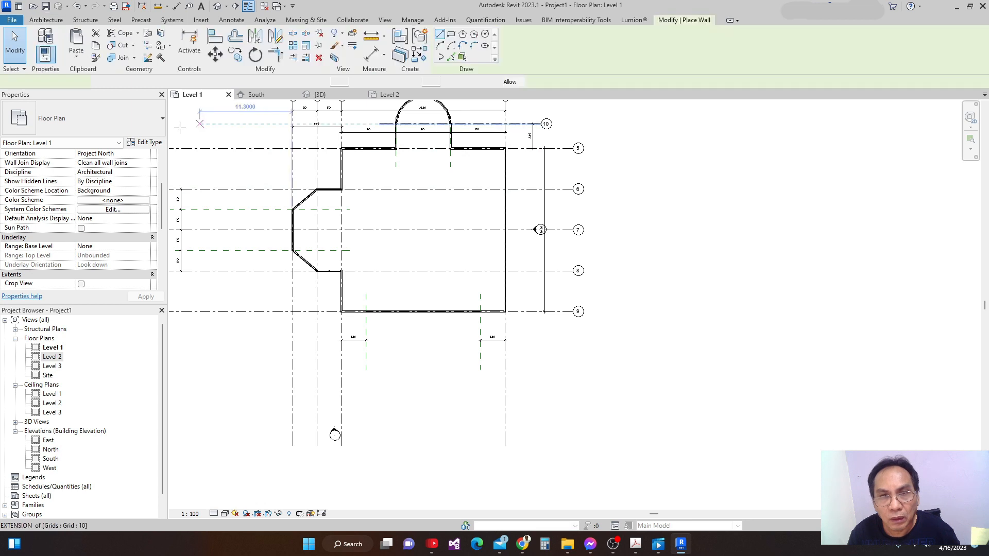
pyautogui.click(154, 124)
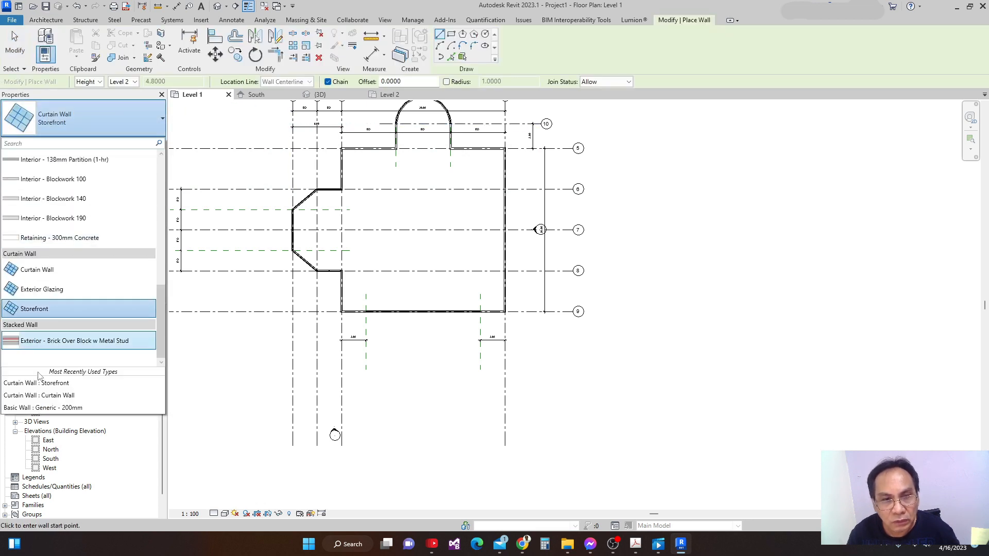
pyautogui.moveTo(44, 293)
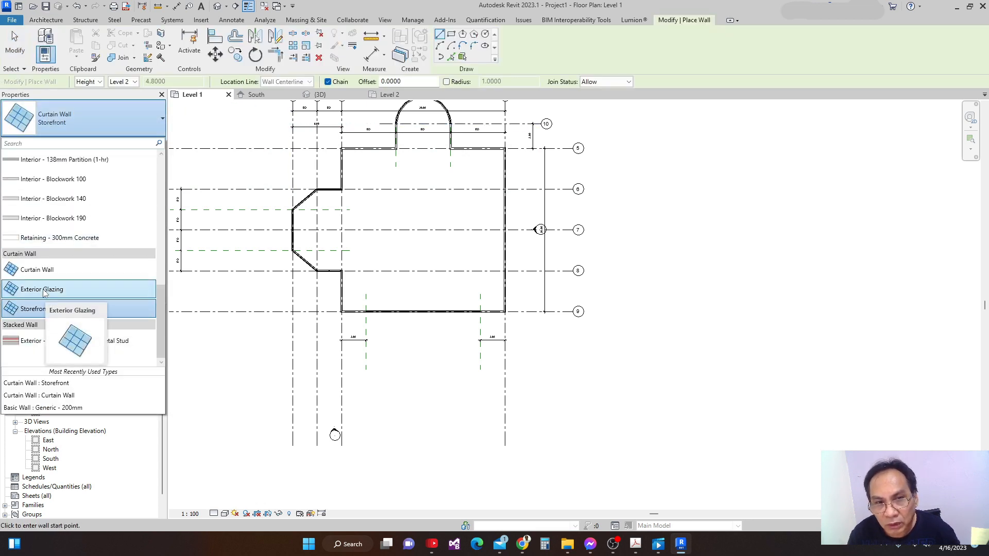
pyautogui.click(44, 291)
pyautogui.scroll(2, 436, 164)
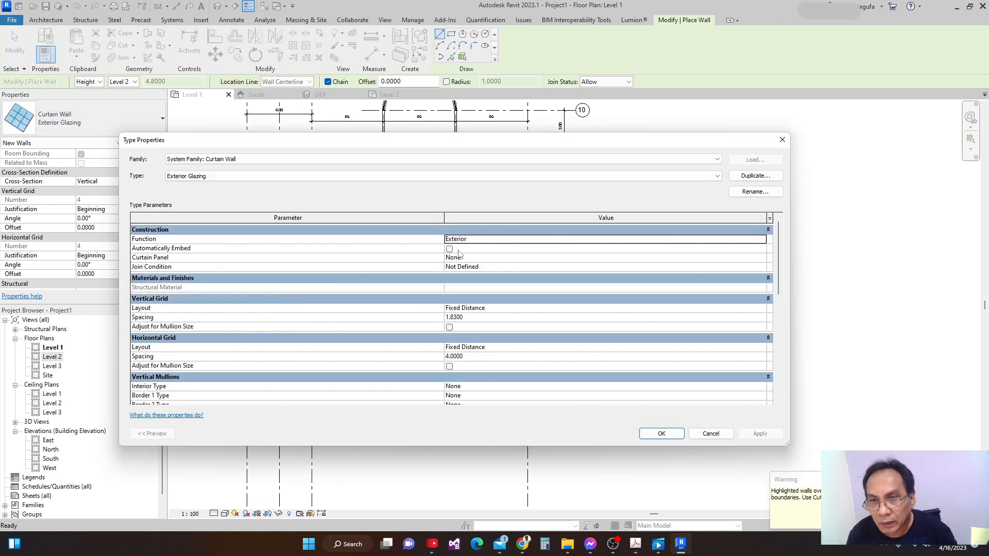
pyautogui.click(449, 249)
pyautogui.click(760, 433)
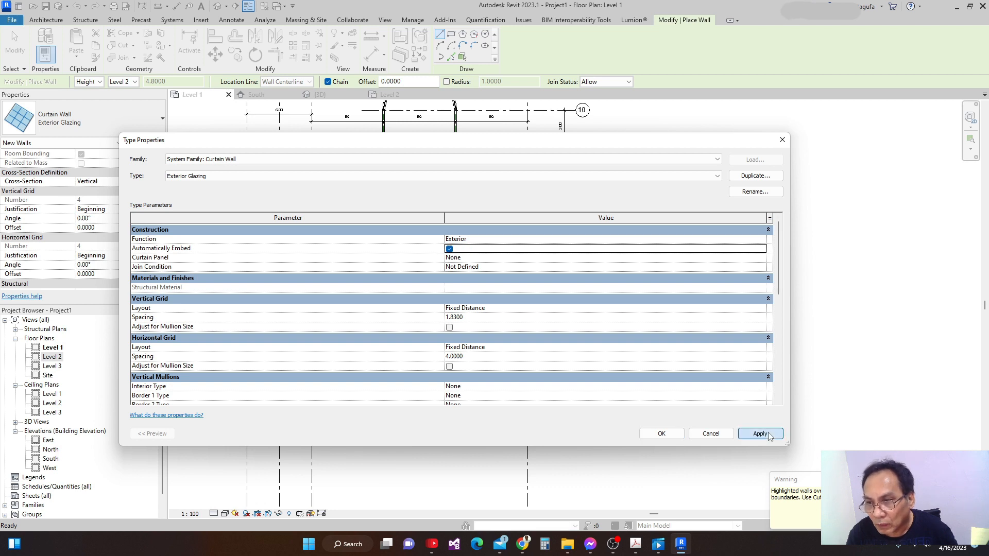
pyautogui.click(661, 434)
pyautogui.scroll(5, 515, 196)
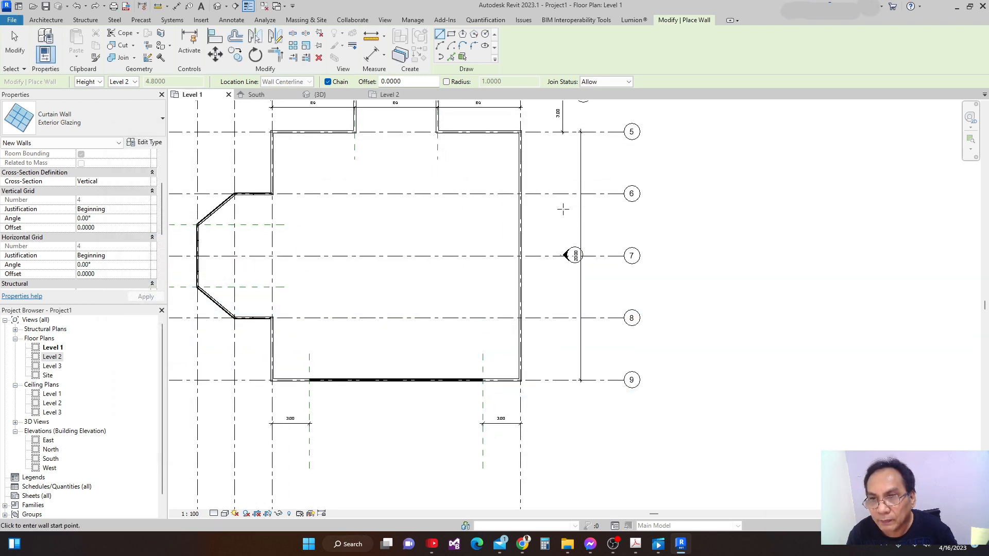
pyautogui.click(521, 193)
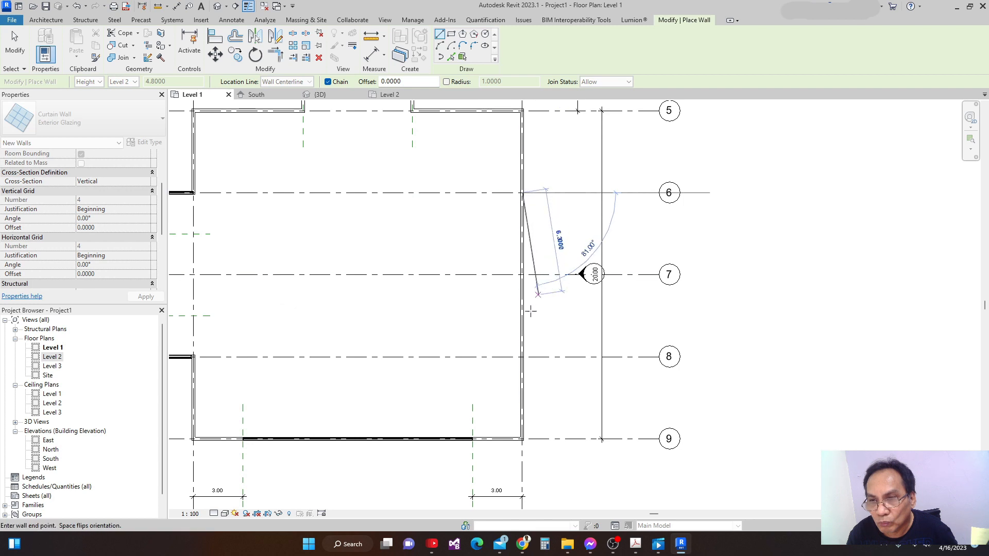
pyautogui.click(522, 356)
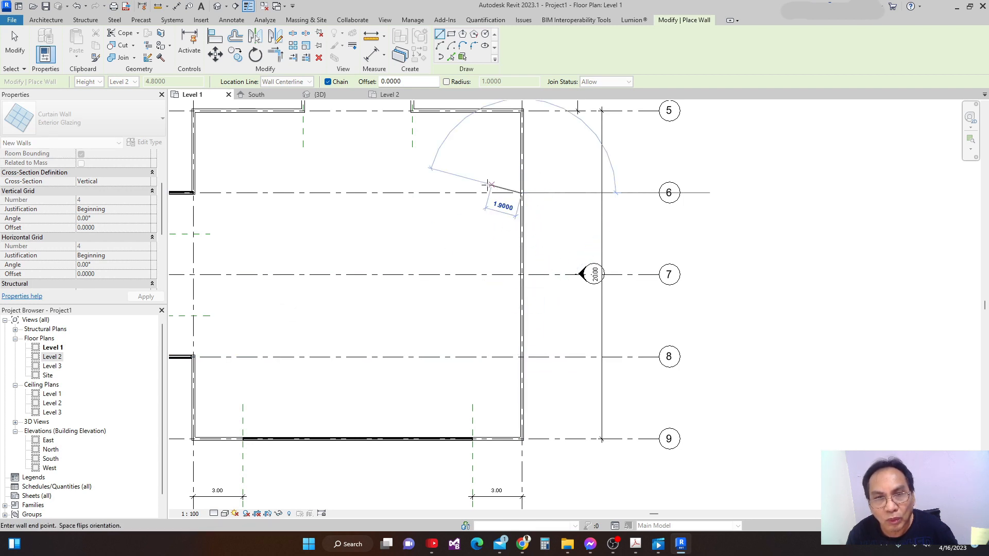
pyautogui.press('Escape')
pyautogui.press('Escape')
pyautogui.scroll(-2, 903, 208)
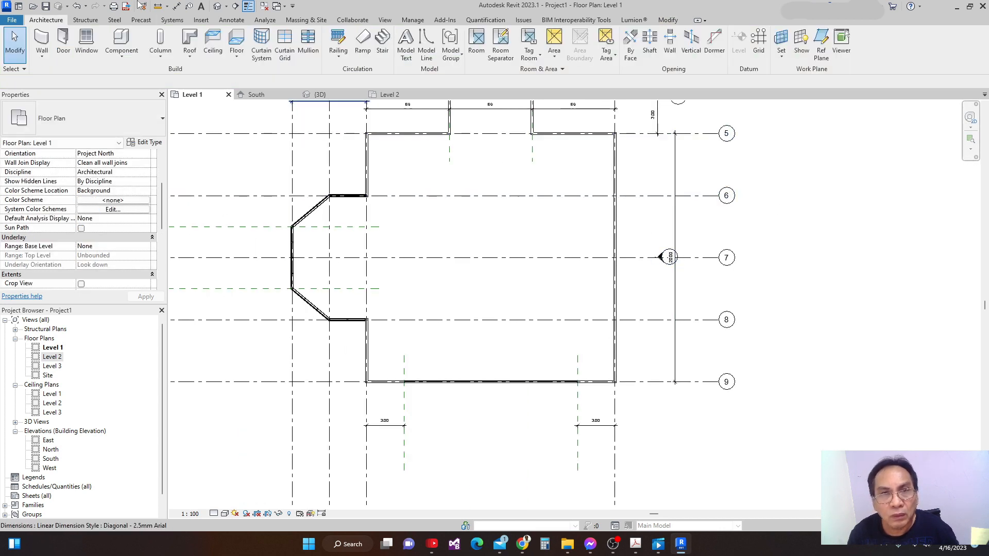
# Step: Start a new Exterior Glazing wall and check its constraints and Automatically Embed type setting
pyautogui.press('w')
pyautogui.press('a')
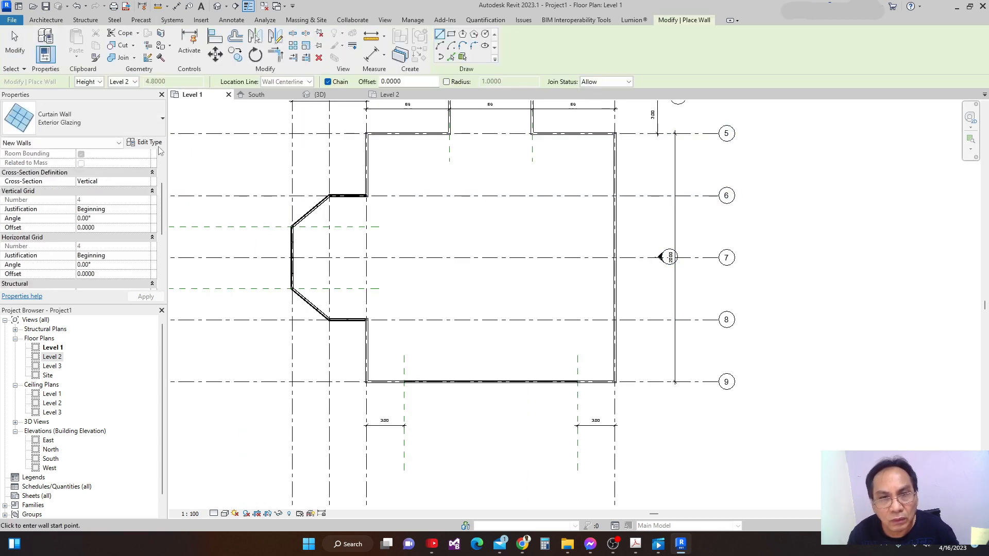
pyautogui.click(161, 160)
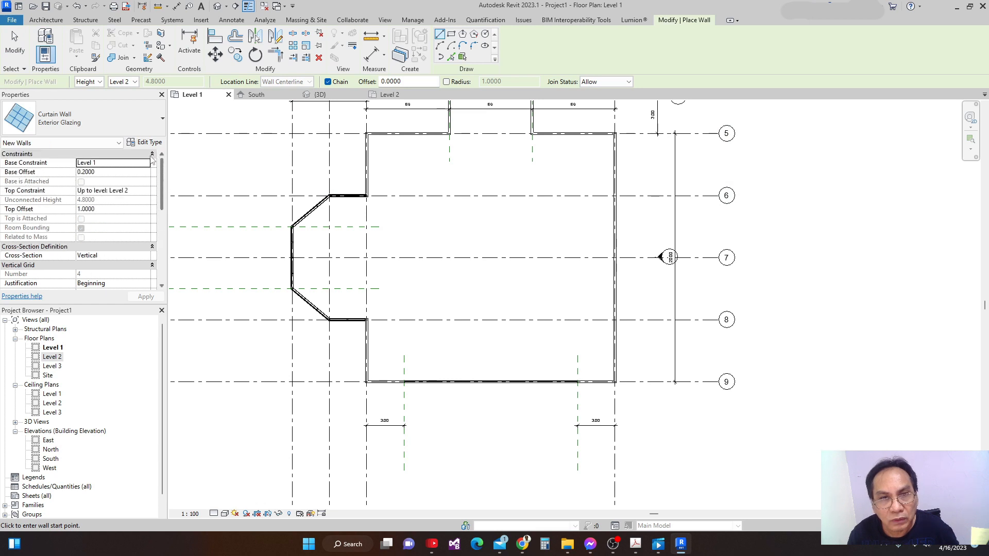
pyautogui.click(144, 142)
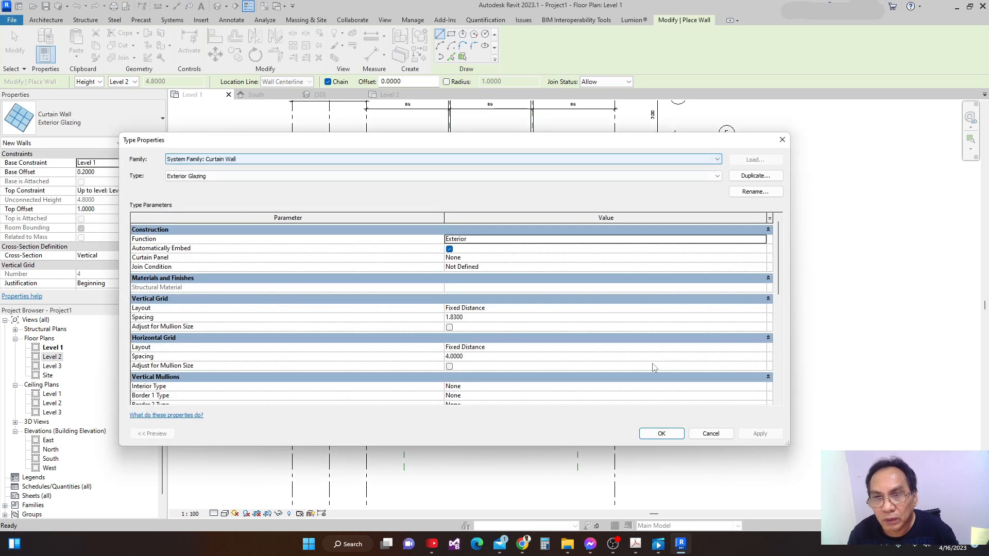
pyautogui.click(660, 433)
# Step: Draw a 10 m Exterior Glazing curtain wall in the wall on grid 4, from grid 6 to grid 8
pyautogui.moveTo(515, 222); pyautogui.dragTo(466, 218, button='middle')
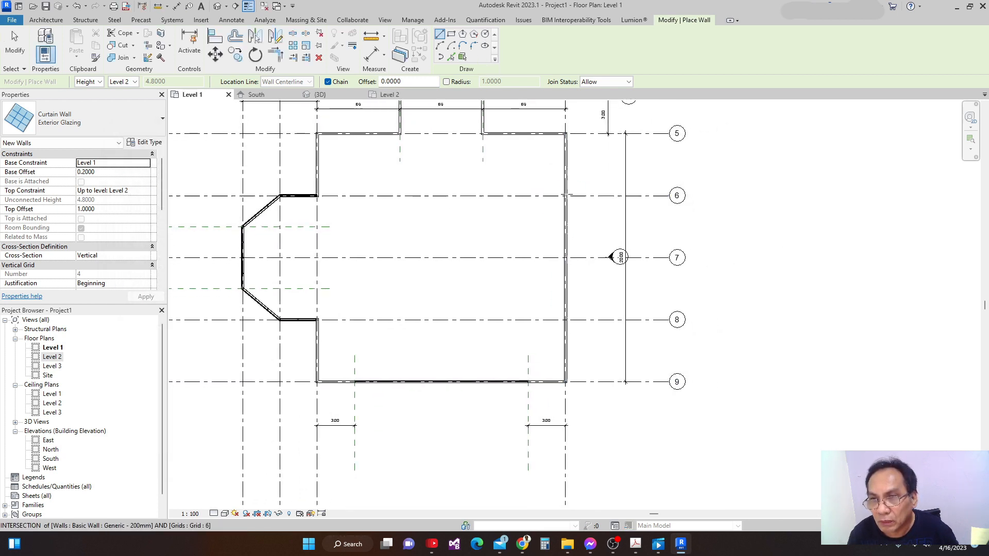
pyautogui.click(565, 195)
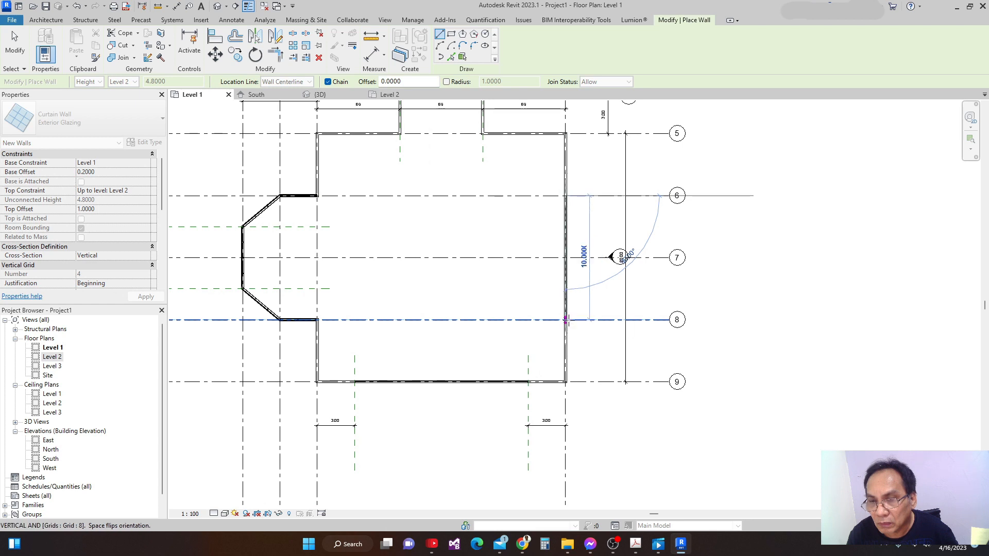
pyautogui.scroll(3, 566, 320)
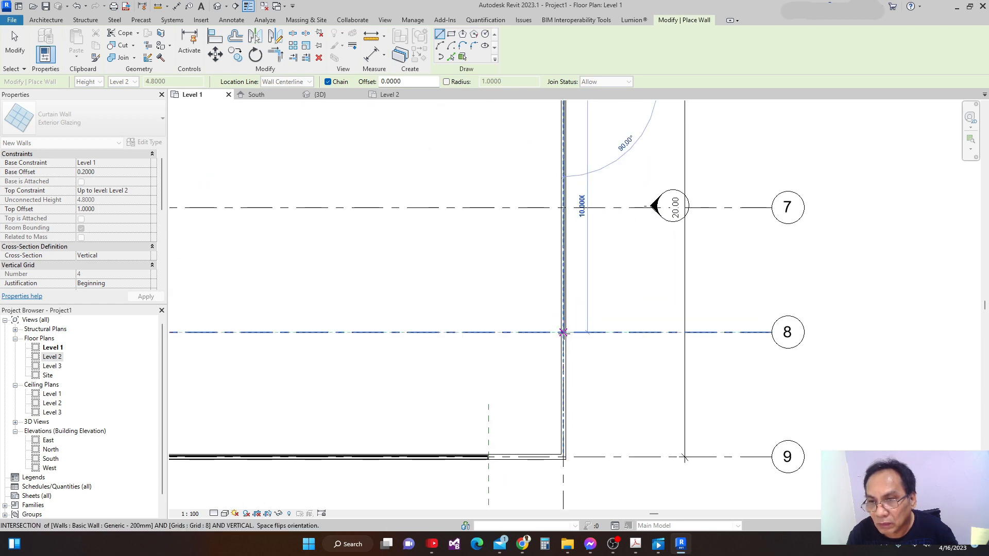
pyautogui.click(564, 333)
pyautogui.scroll(-5, 653, 295)
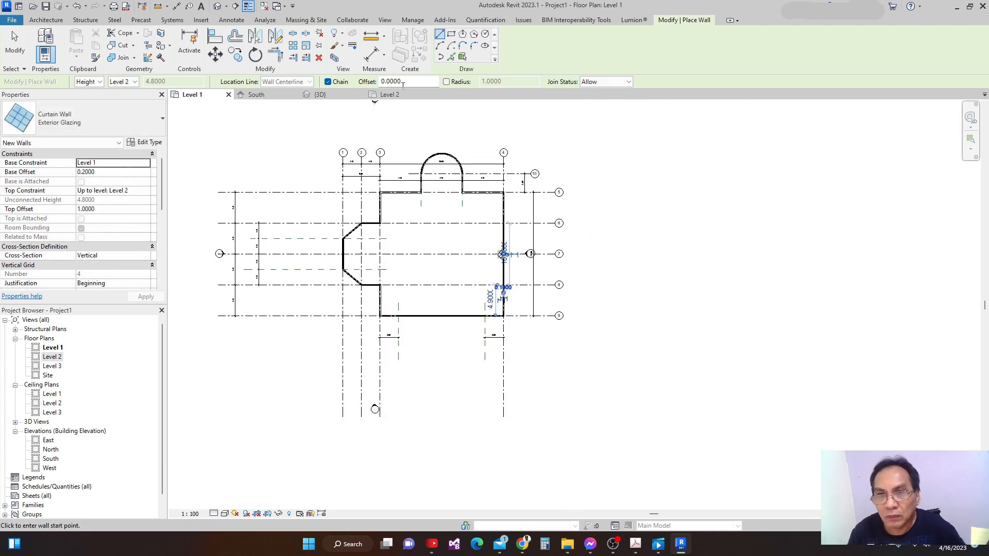
pyautogui.moveTo(380, 110); pyautogui.dragTo(383, 108, button='middle')
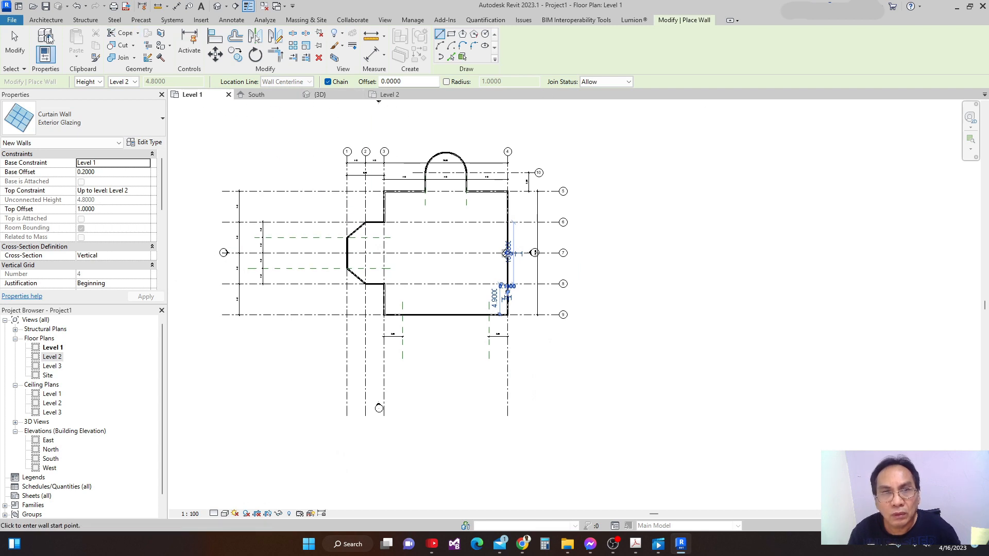
pyautogui.click(15, 44)
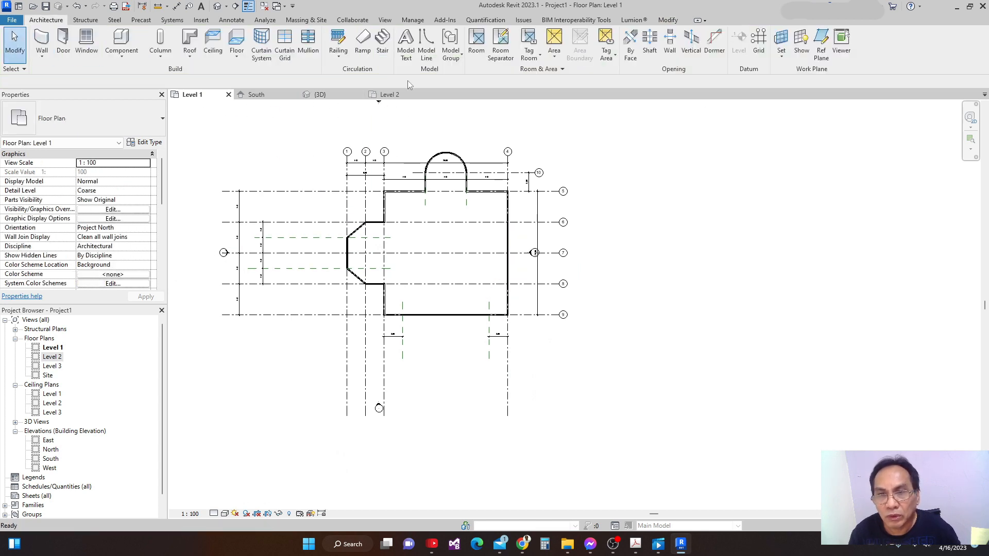
# Step: Inspect the embedded curtain walls of the building from several sides in the 3D view
pyautogui.click(320, 95)
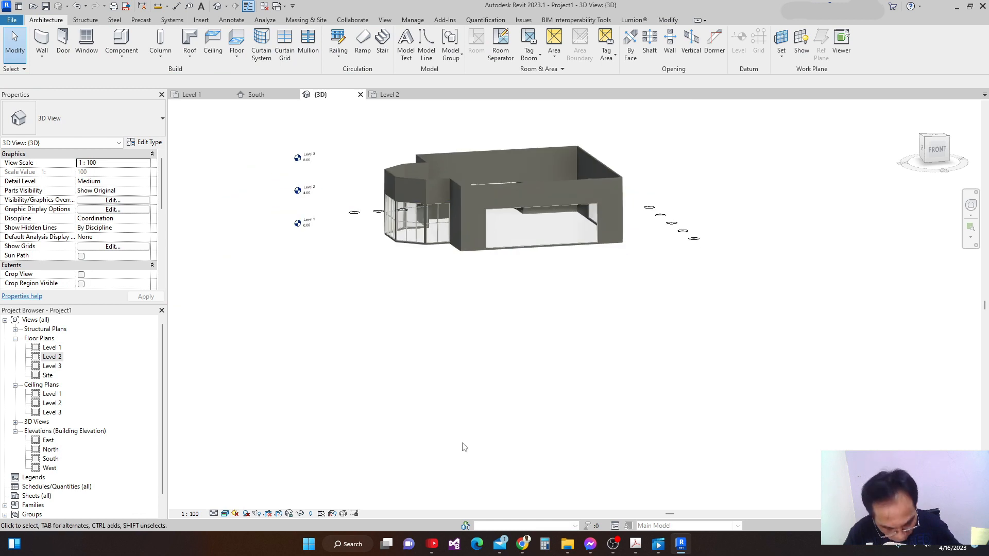
pyautogui.keyDown('shift'); pyautogui.moveTo(620, 468); pyautogui.dragTo(518, 441, button='middle'); pyautogui.keyUp('shift')
pyautogui.scroll(5, 518, 442)
pyautogui.keyDown('shift'); pyautogui.moveTo(812, 267); pyautogui.dragTo(462, 248, button='middle'); pyautogui.keyUp('shift')
pyautogui.scroll(1, 417, 268)
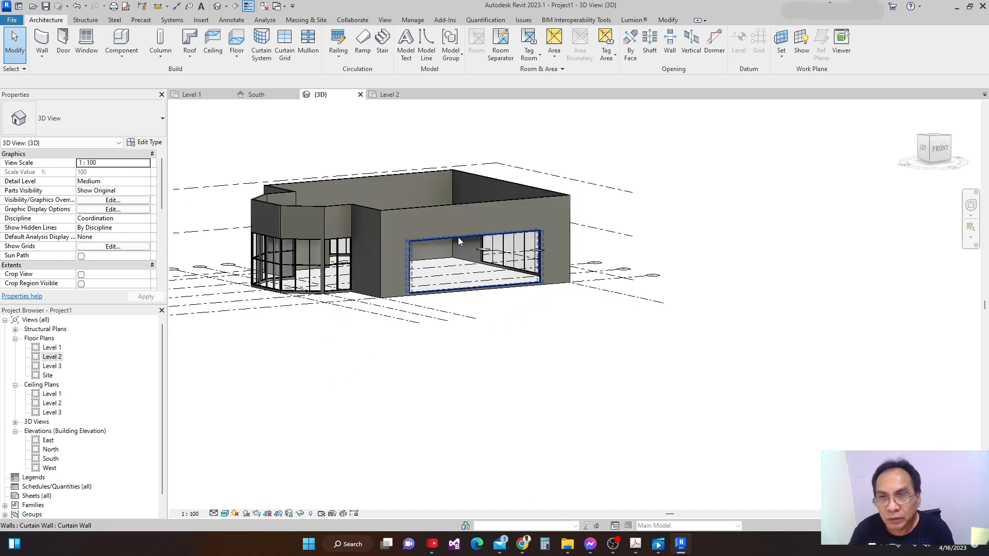
pyautogui.keyDown('shift'); pyautogui.moveTo(431, 238); pyautogui.dragTo(382, 253, button='middle'); pyautogui.keyUp('shift')
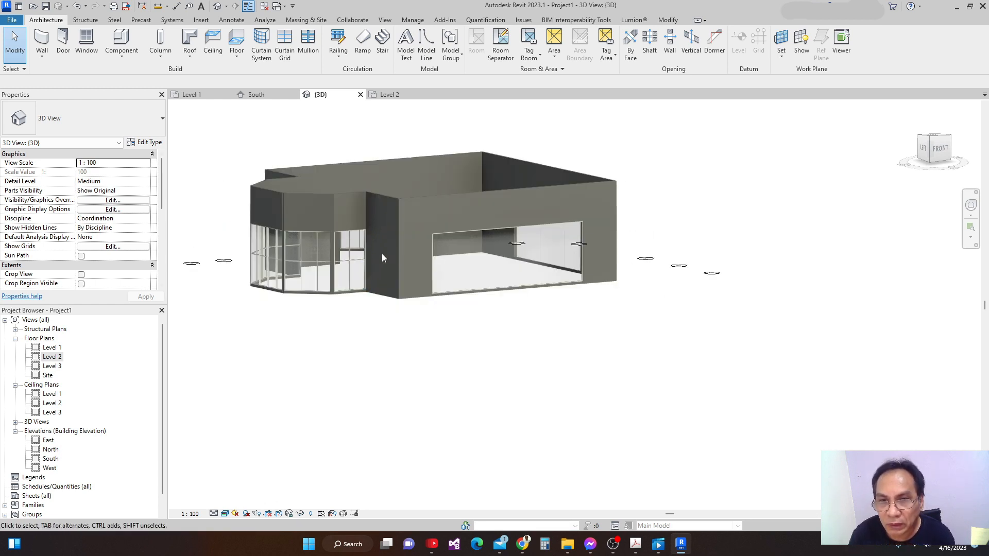
pyautogui.keyDown('shift'); pyautogui.moveTo(317, 241); pyautogui.dragTo(352, 252, button='middle'); pyautogui.keyUp('shift')
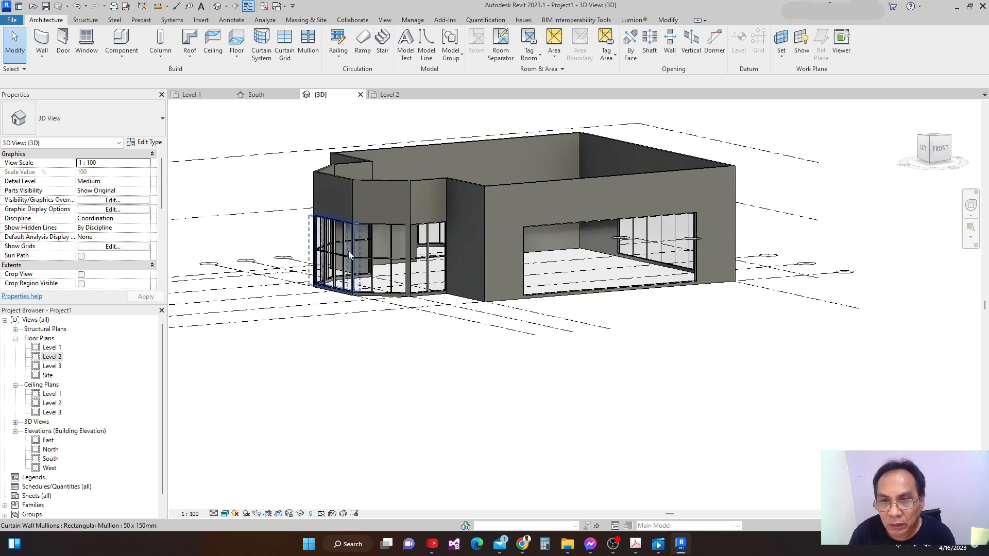
pyautogui.keyDown('shift'); pyautogui.moveTo(661, 270); pyautogui.dragTo(290, 362, button='middle'); pyautogui.keyUp('shift')
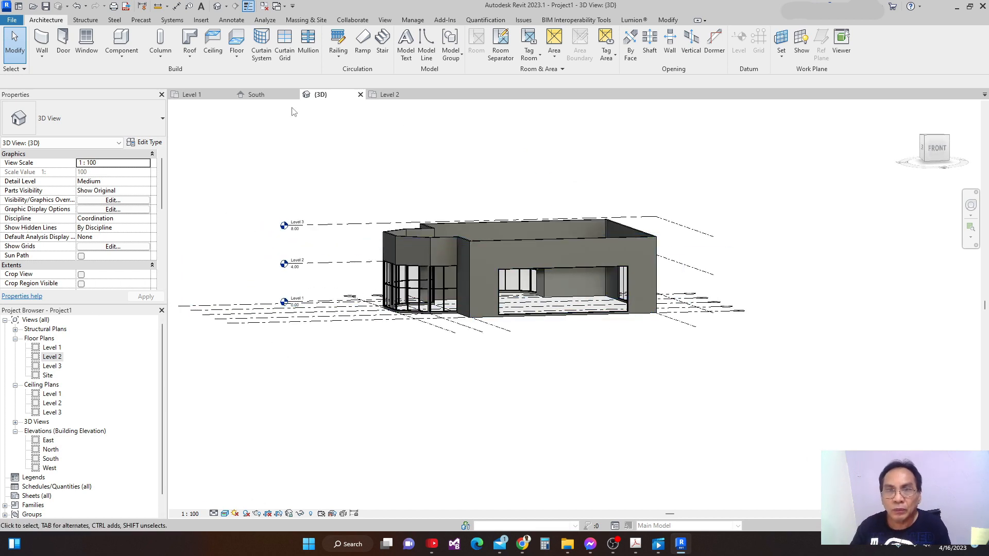
# Step: Open the South elevation view to work on the plain front curtain wall
pyautogui.click(261, 94)
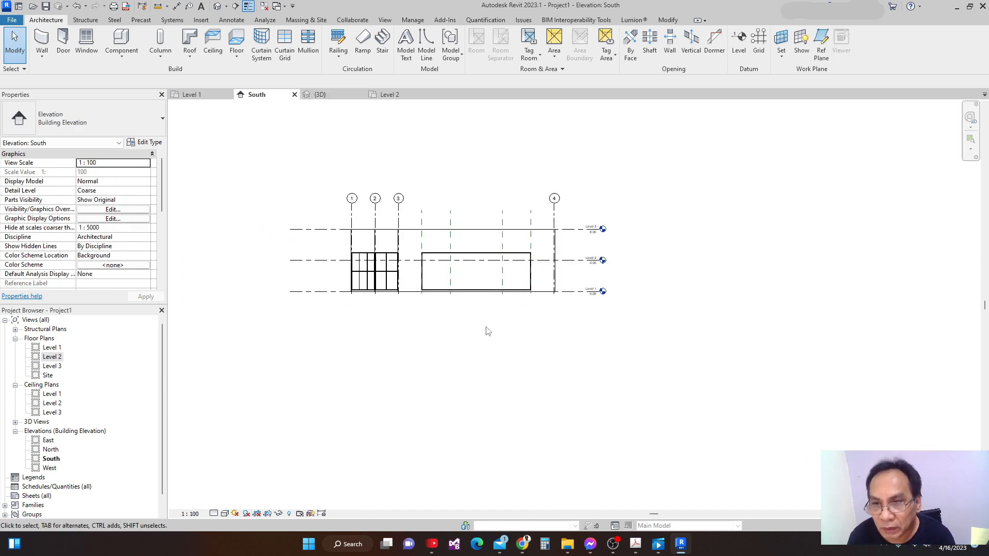
pyautogui.scroll(3, 464, 320)
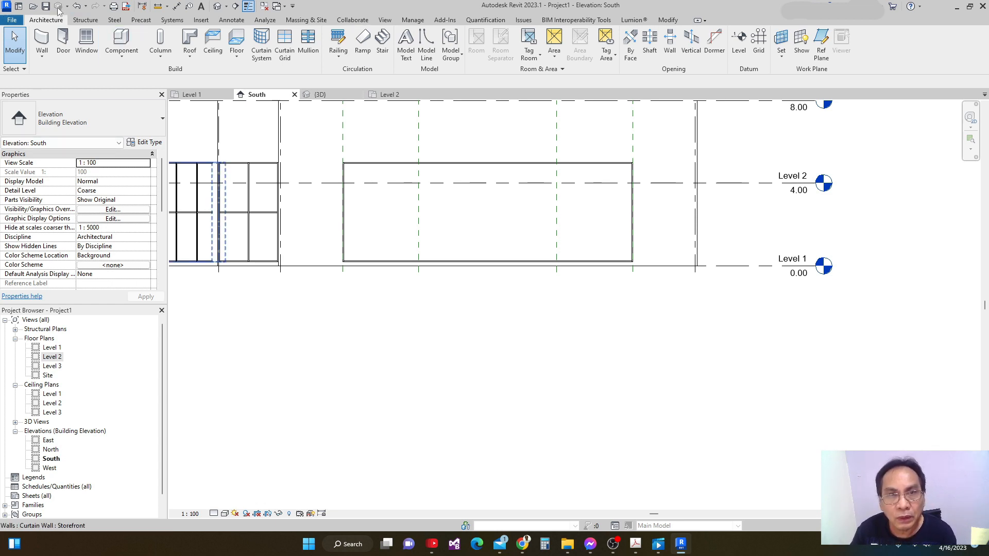
pyautogui.click(284, 51)
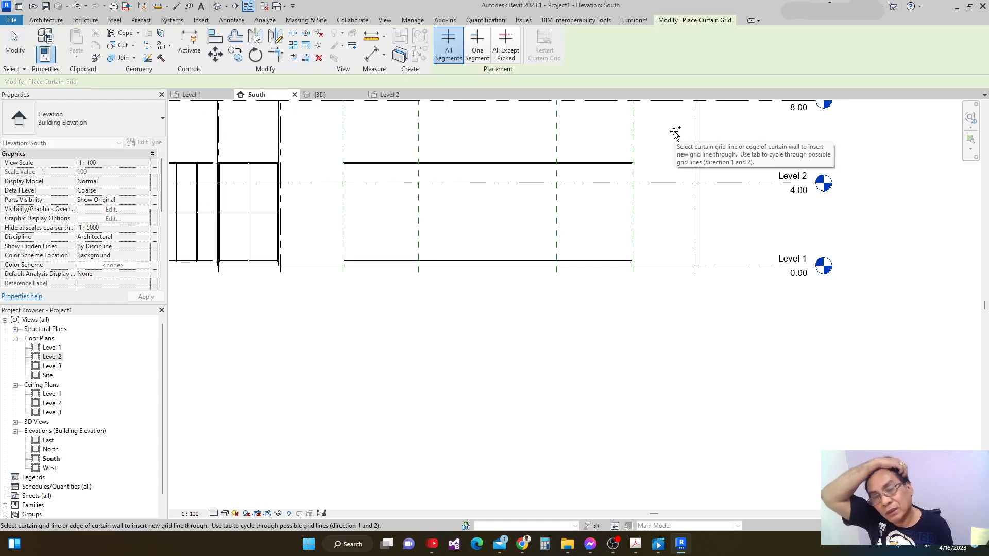
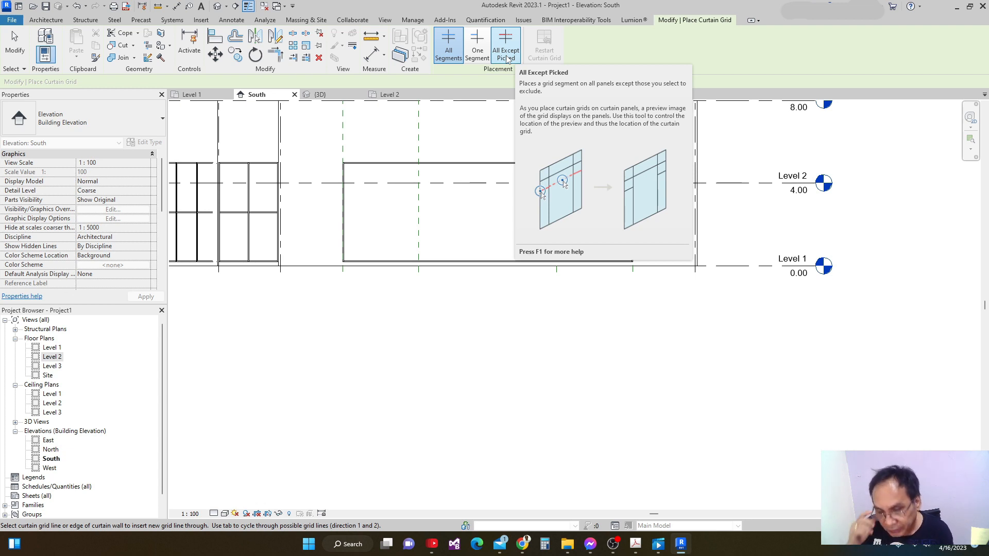
pyautogui.scroll(-3, 482, 203)
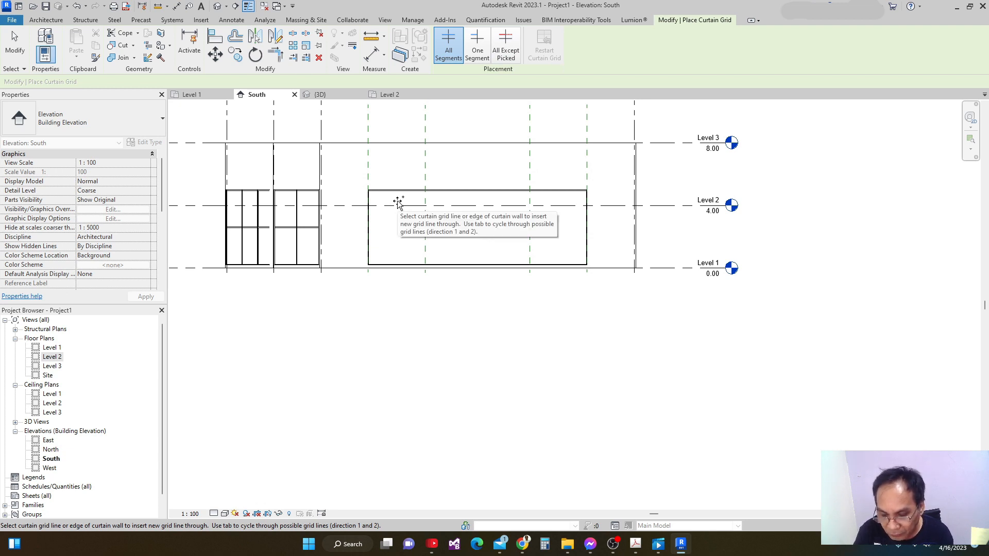
pyautogui.scroll(-2, 481, 201)
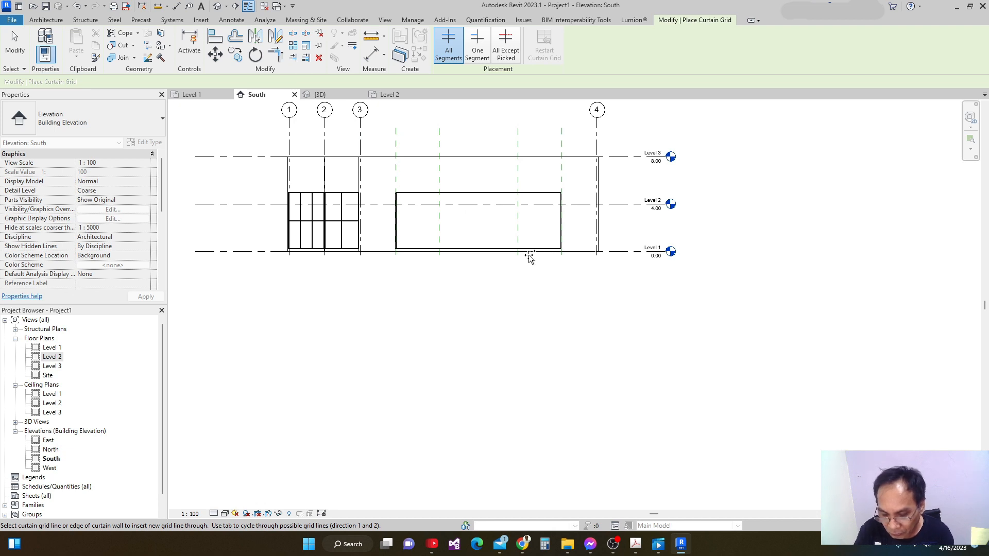
pyautogui.scroll(1, 493, 215)
pyautogui.scroll(-1, 494, 216)
pyautogui.scroll(1, 464, 232)
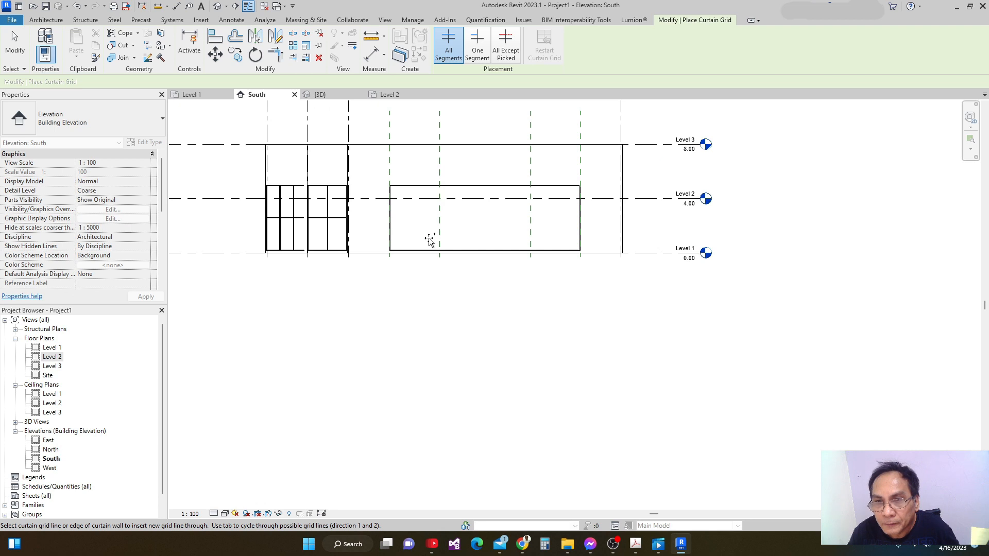
pyautogui.scroll(1, 438, 258)
pyautogui.scroll(2, 471, 255)
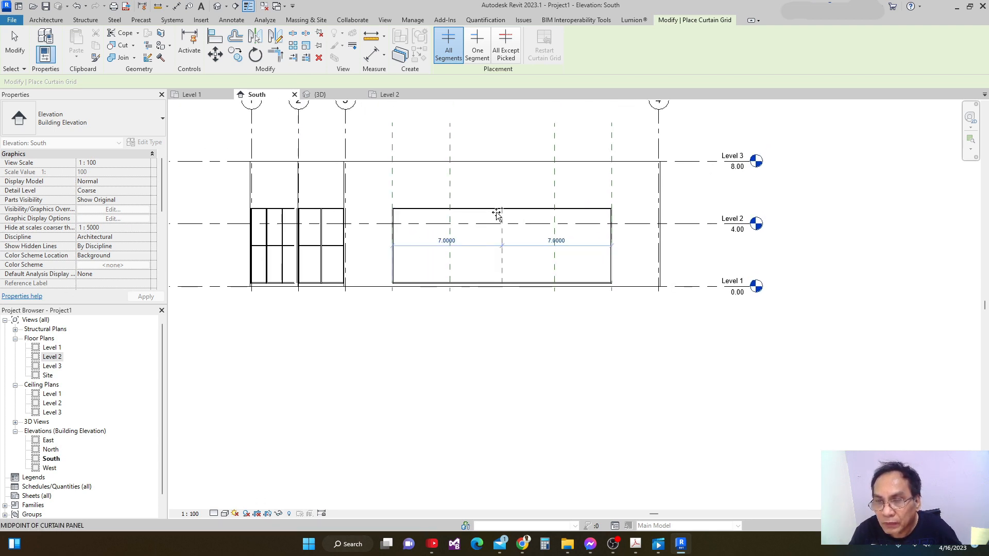
pyautogui.press('Escape')
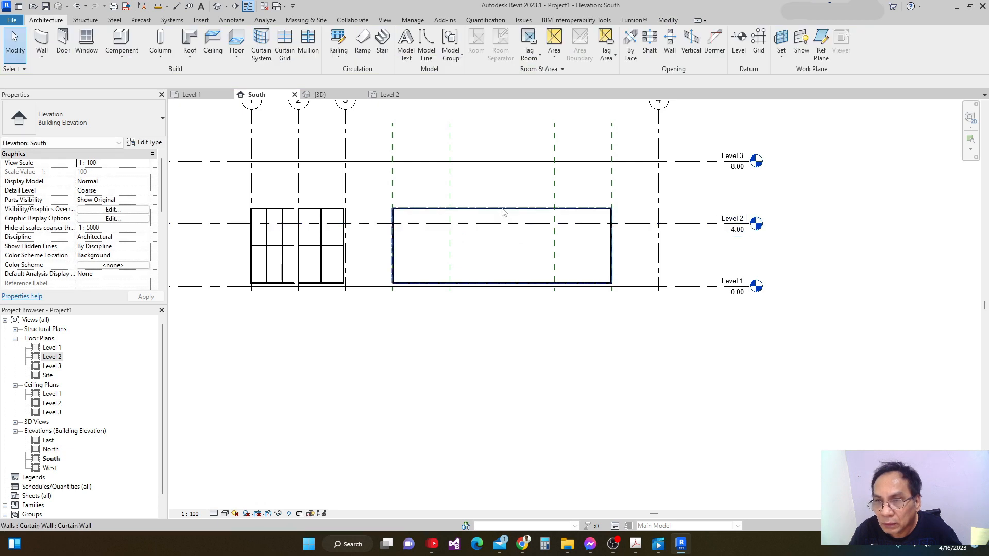
# Step: Stretch the plain front curtain wall upward past Level 2 and set its top offset to 3.5 m
pyautogui.click(502, 208)
pyautogui.moveTo(503, 206); pyautogui.dragTo(505, 170)
pyautogui.moveTo(662, 197); pyautogui.dragTo(658, 204, button='middle')
pyautogui.press('Escape')
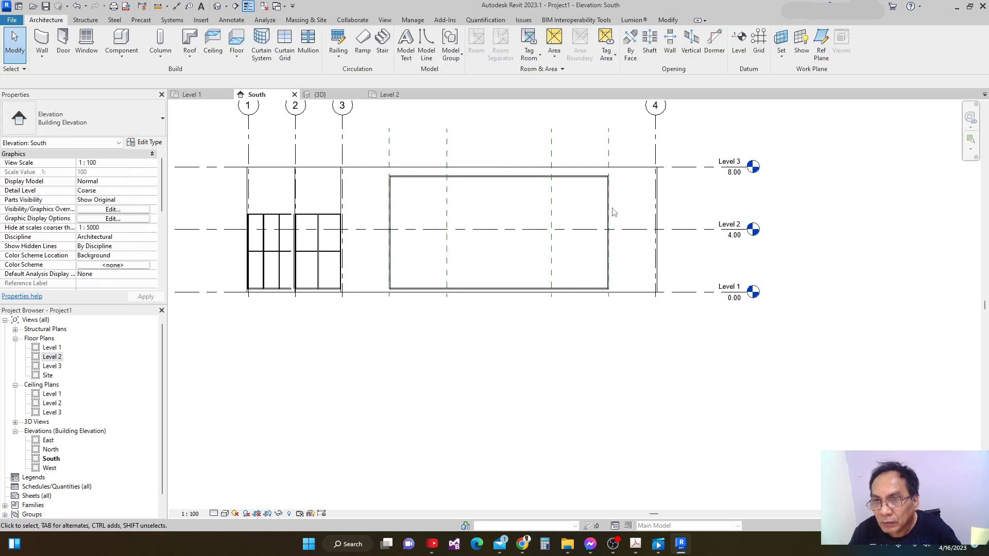
pyautogui.moveTo(562, 204); pyautogui.dragTo(574, 238, button='middle')
pyautogui.click(487, 211)
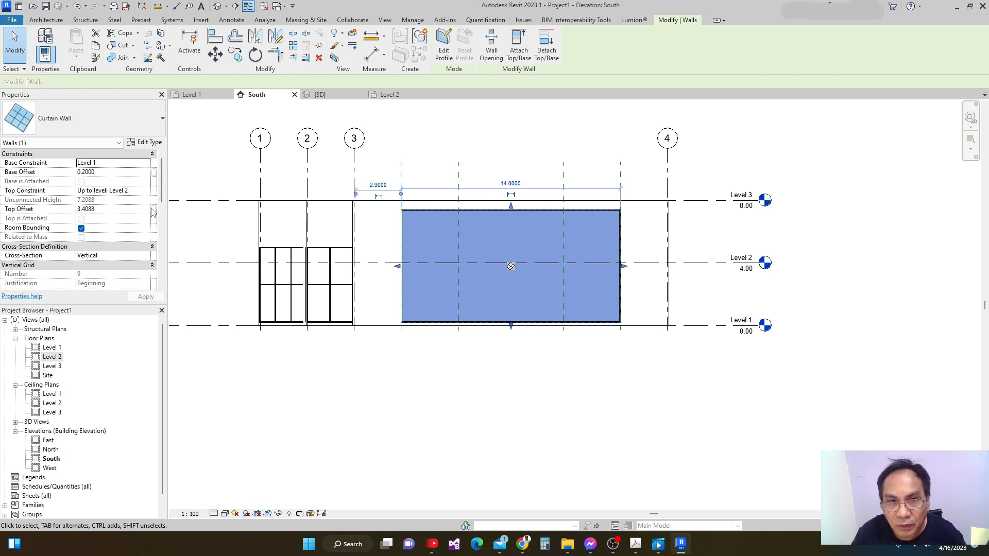
pyautogui.click(106, 210)
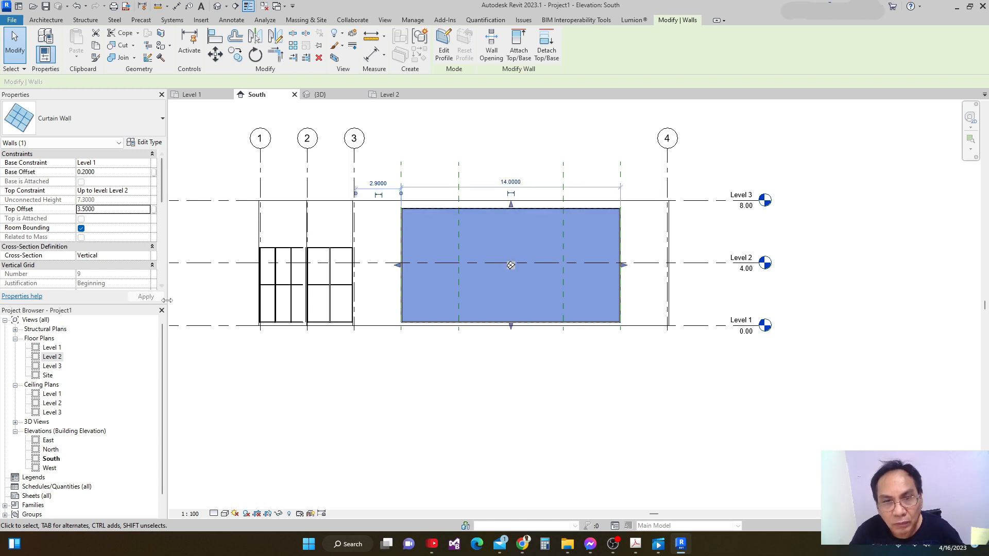
pyautogui.click(545, 393)
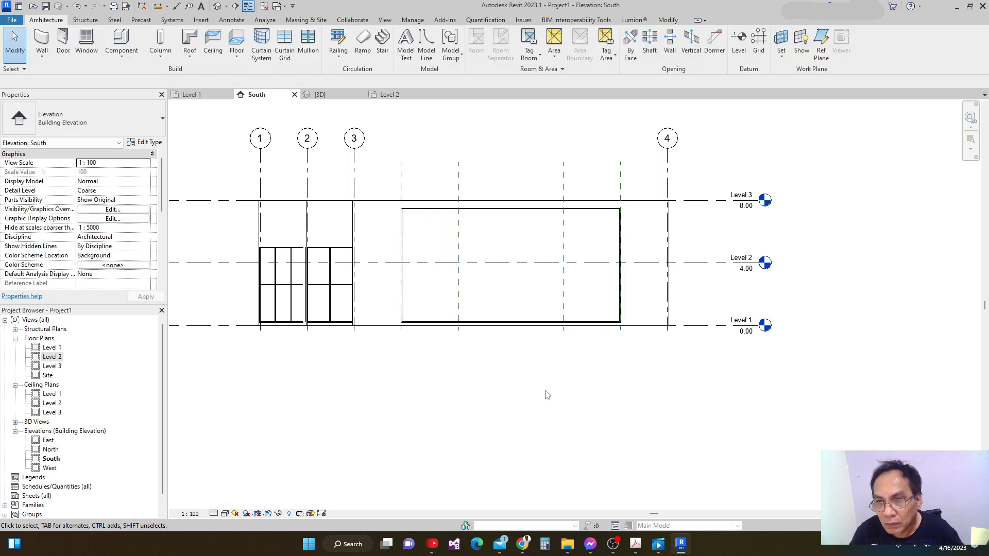
# Step: Place two vertical curtain grid lines across all segments of the front curtain wall, one 3 m from its left edge and one near the middle
pyautogui.scroll(-3, 532, 353)
pyautogui.moveTo(495, 363); pyautogui.dragTo(491, 349, button='middle')
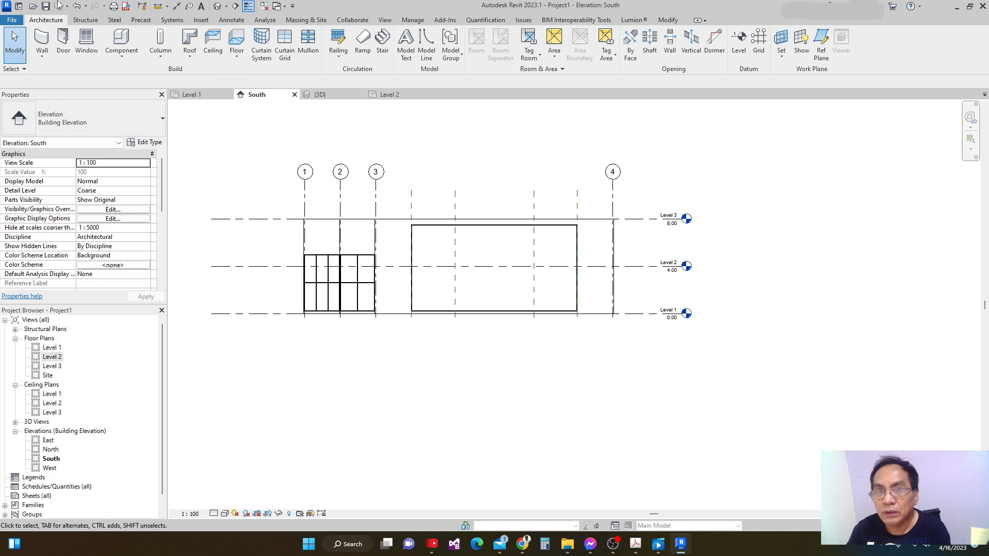
pyautogui.click(284, 44)
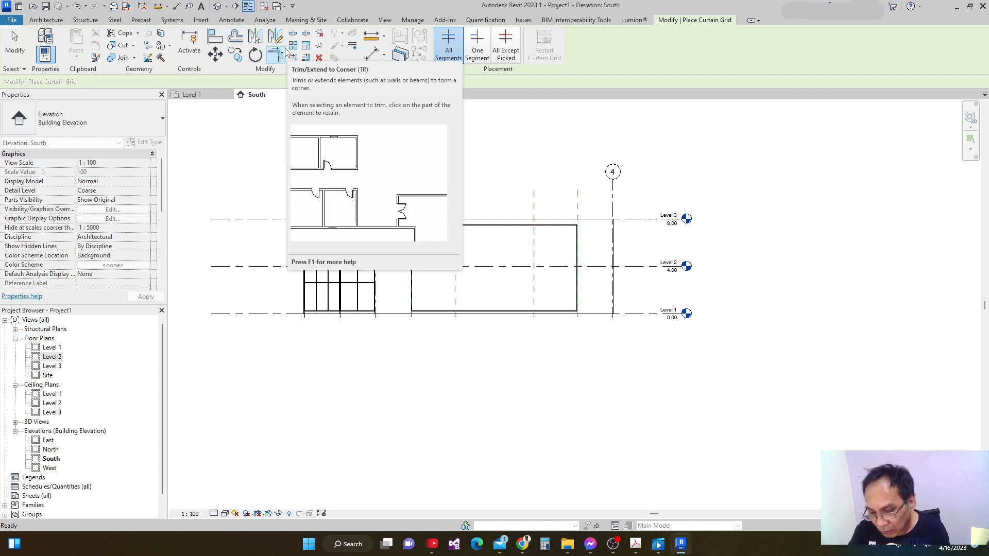
pyautogui.scroll(2, 435, 210)
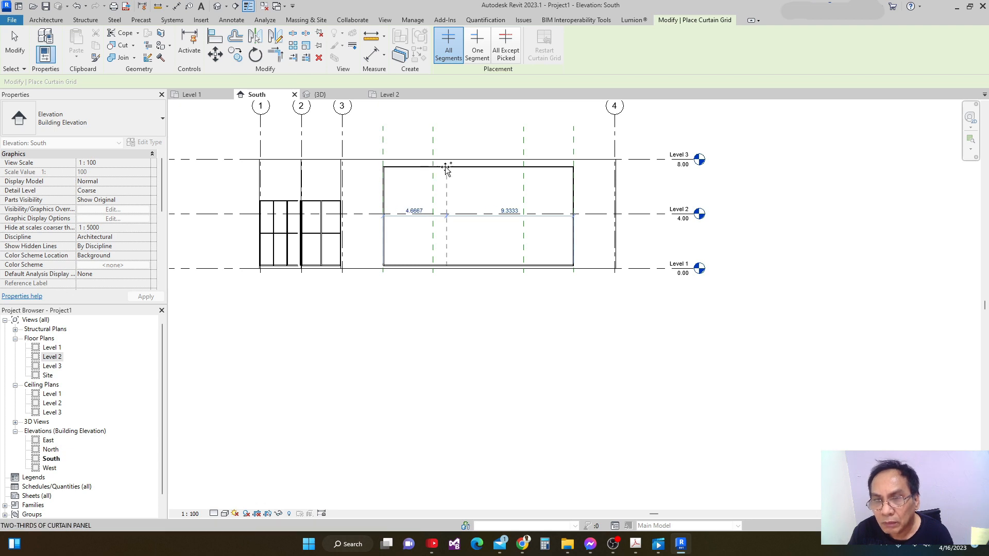
pyautogui.click(425, 165)
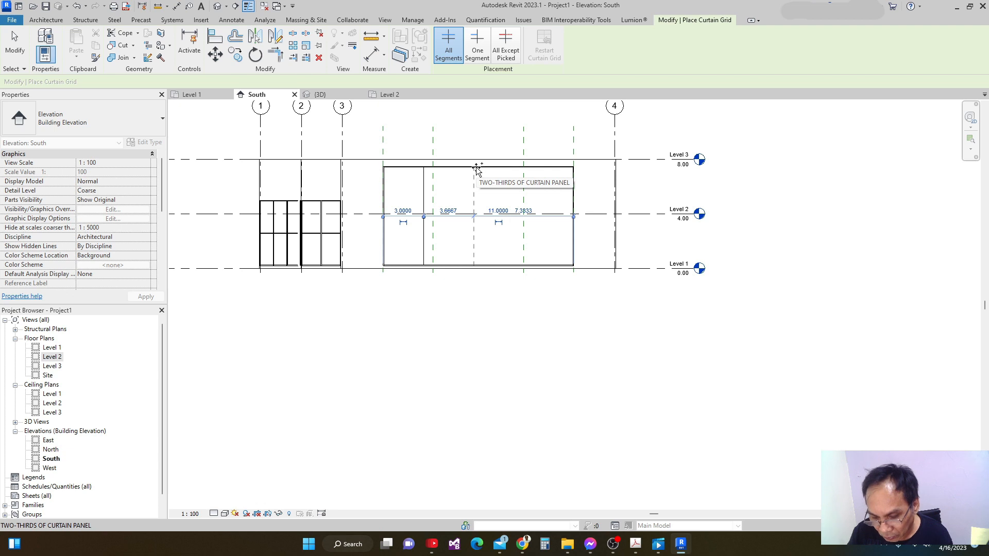
pyautogui.click(484, 166)
pyautogui.scroll(-1, 565, 150)
pyautogui.moveTo(561, 149); pyautogui.dragTo(512, 185, button='middle')
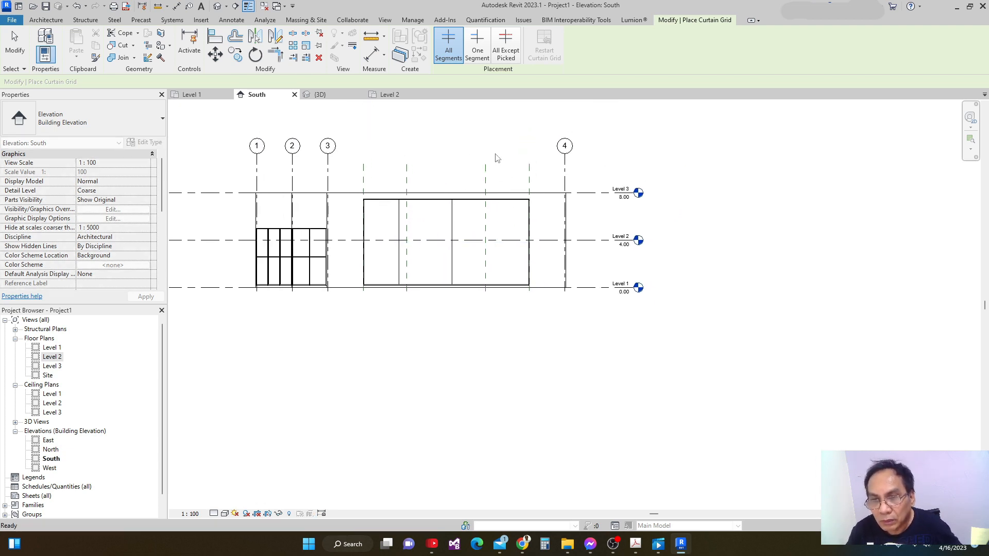
pyautogui.press('Escape')
# Step: Dimension the front curtain wall's left edge and its two vertical grid lines in one string and constrain the spacings to be equal
pyautogui.moveTo(376, 344); pyautogui.dragTo(361, 365, button='middle')
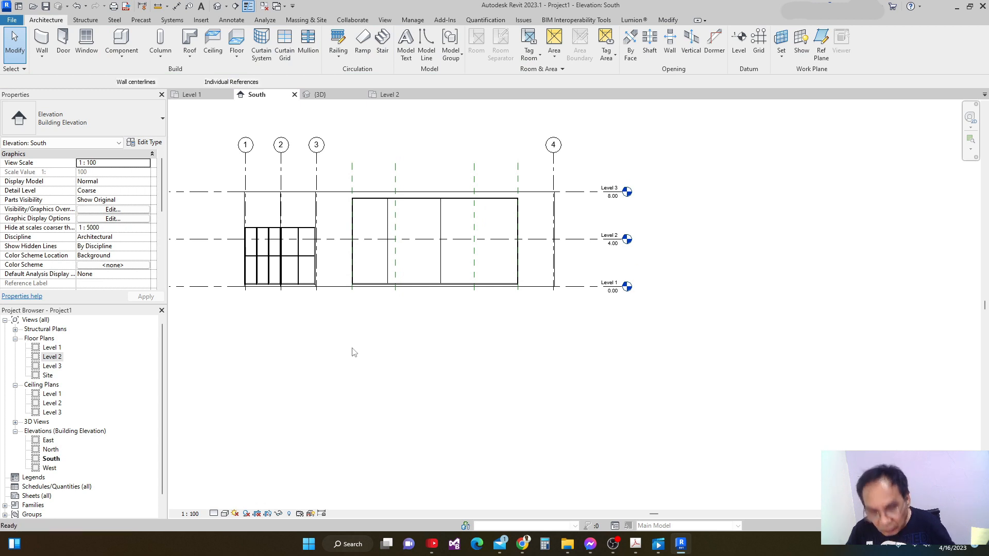
pyautogui.press('d')
pyautogui.press('i')
pyautogui.click(354, 225)
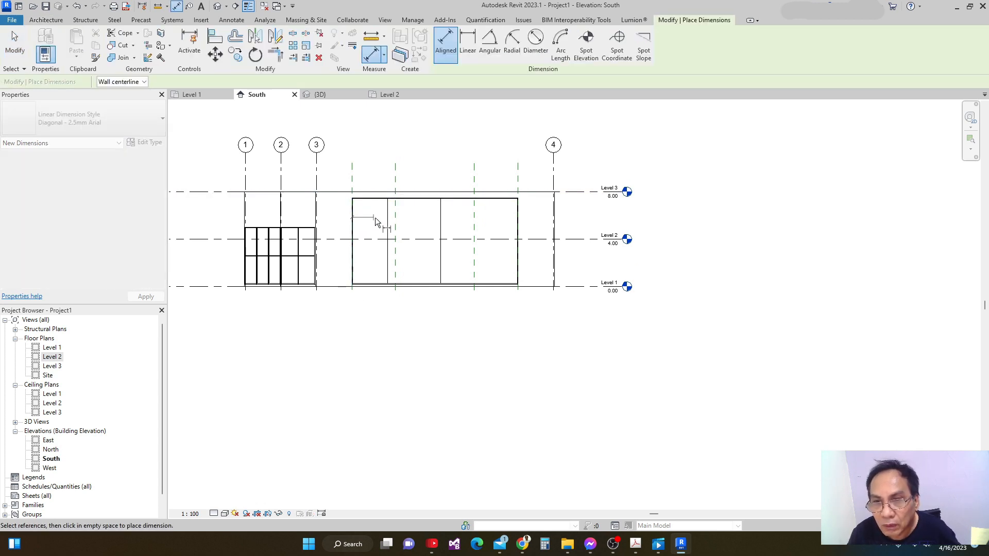
pyautogui.click(389, 221)
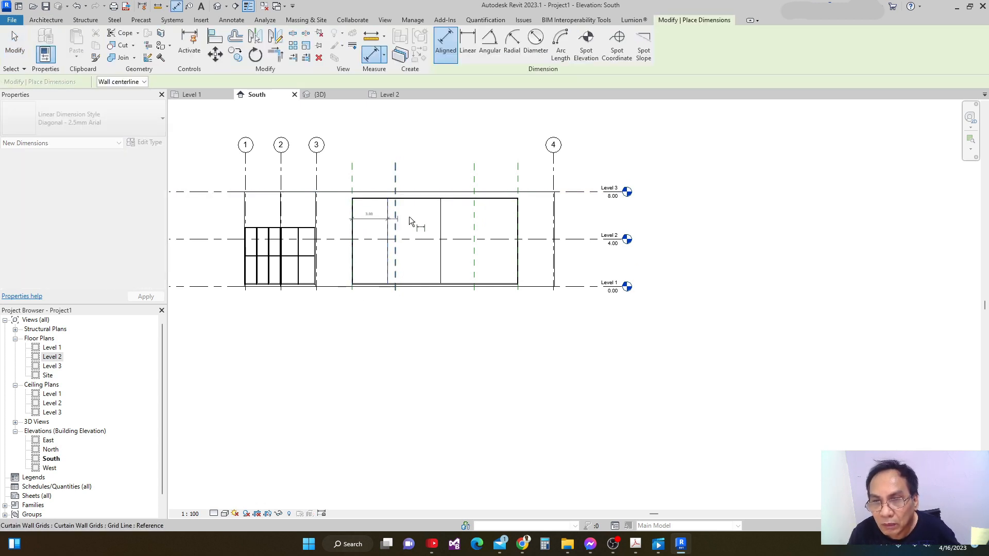
pyautogui.click(441, 223)
pyautogui.click(424, 165)
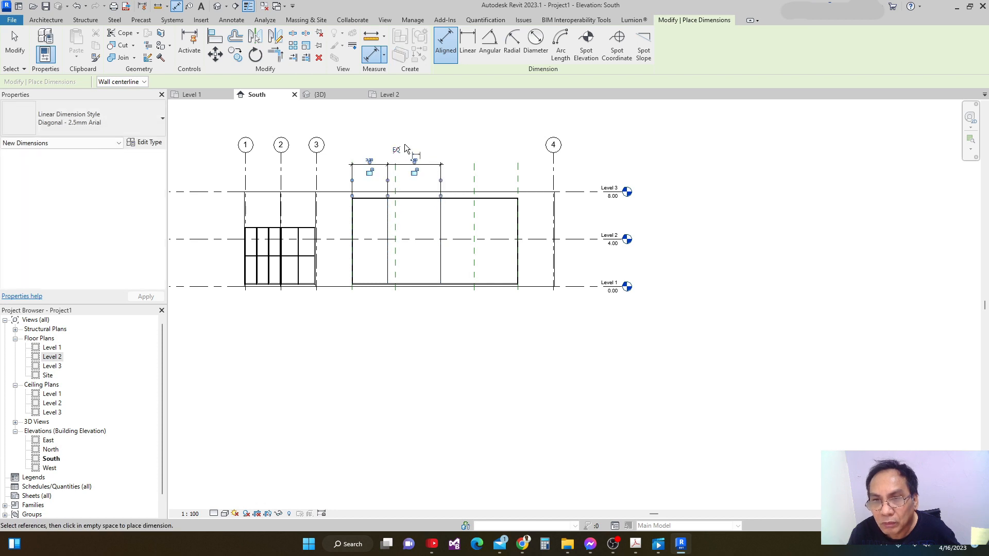
pyautogui.click(398, 150)
pyautogui.scroll(-1, 494, 257)
pyautogui.press('Escape')
pyautogui.press('Escape')
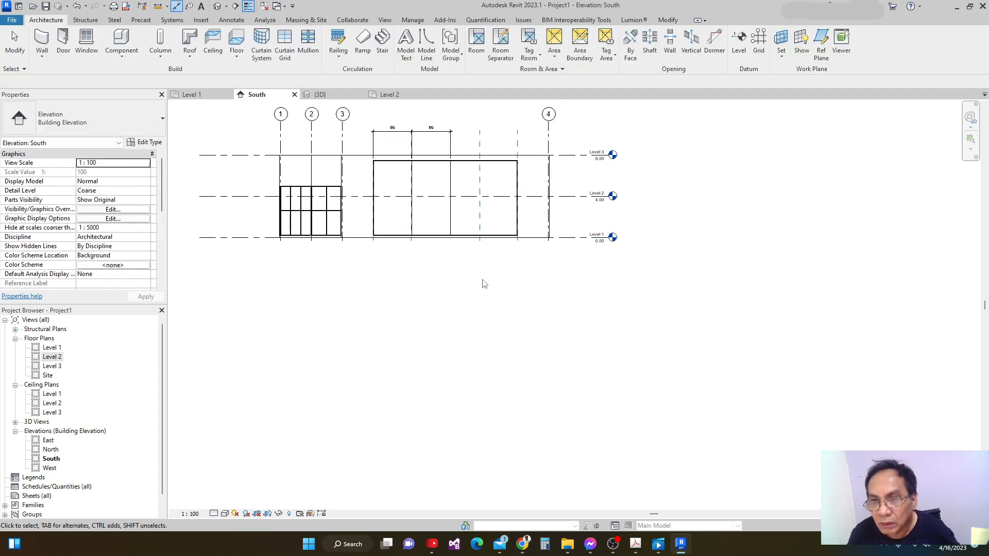
# Step: Add a horizontal curtain grid line across the front curtain wall at Level 2, 3.8 m above its bottom edge
pyautogui.scroll(-1, 463, 236)
pyautogui.moveTo(458, 230); pyautogui.dragTo(451, 155, button='middle')
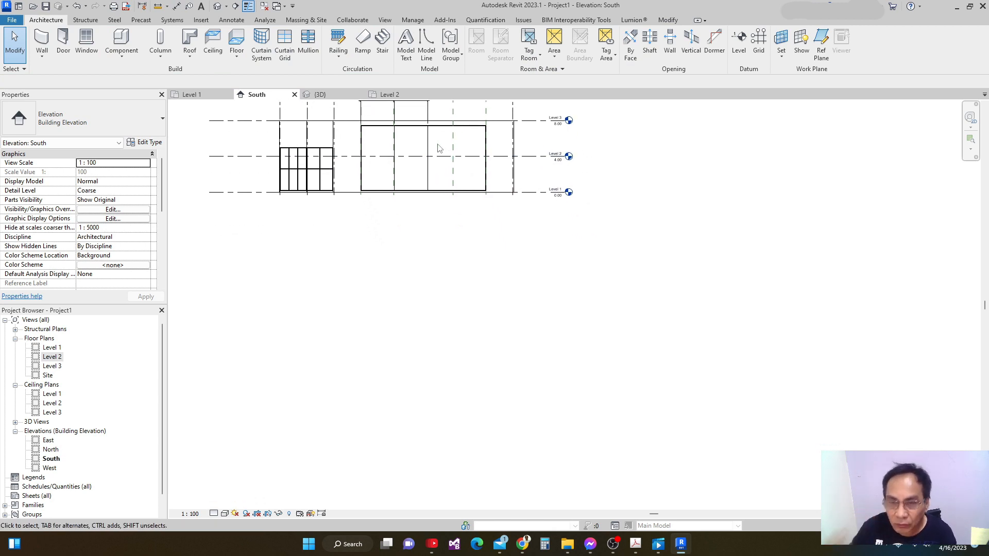
pyautogui.scroll(3, 422, 157)
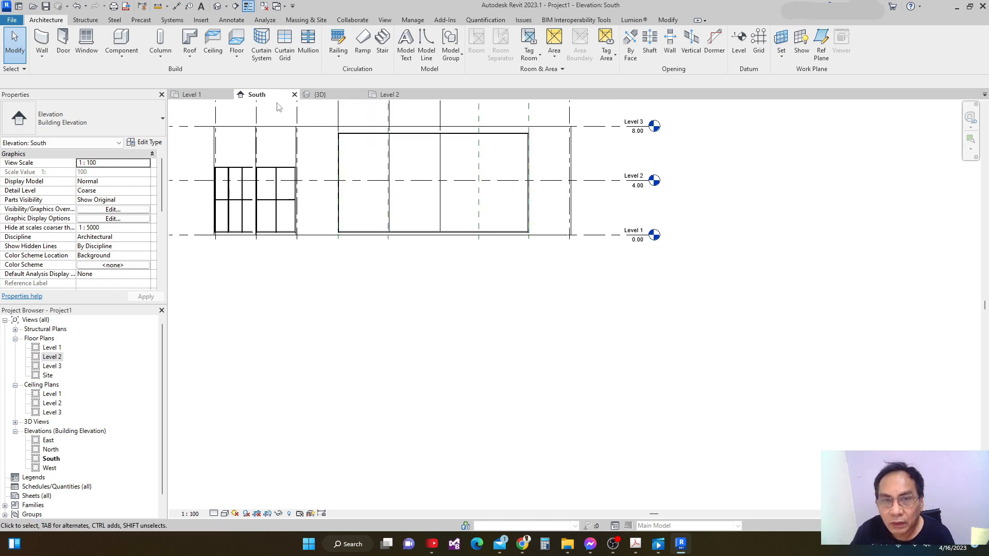
pyautogui.click(284, 43)
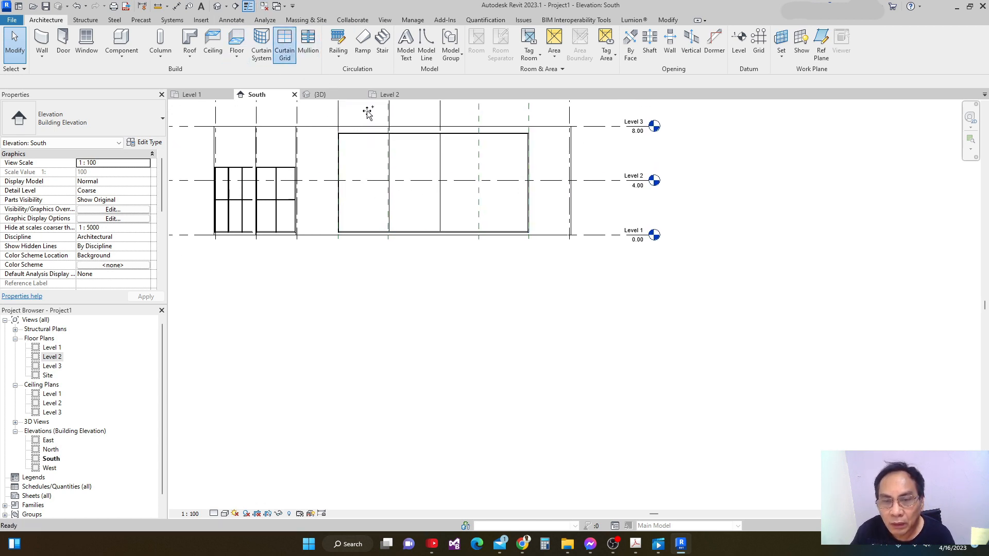
pyautogui.scroll(3, 366, 215)
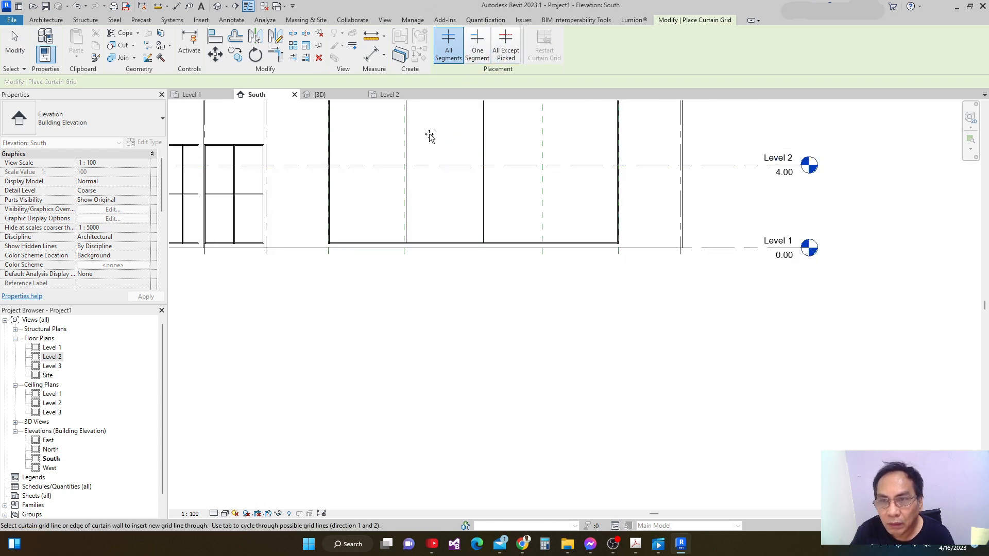
pyautogui.scroll(-2, 431, 131)
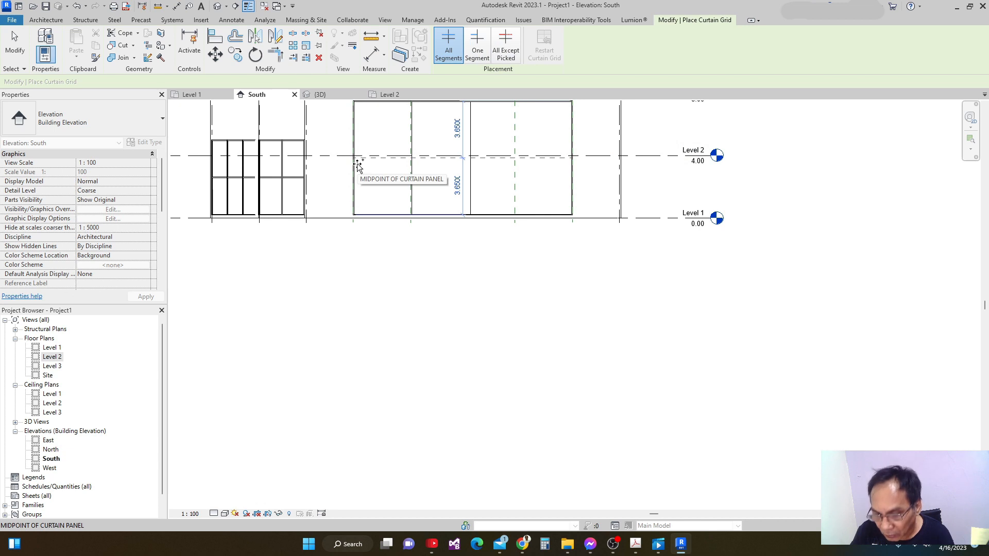
pyautogui.scroll(1, 359, 166)
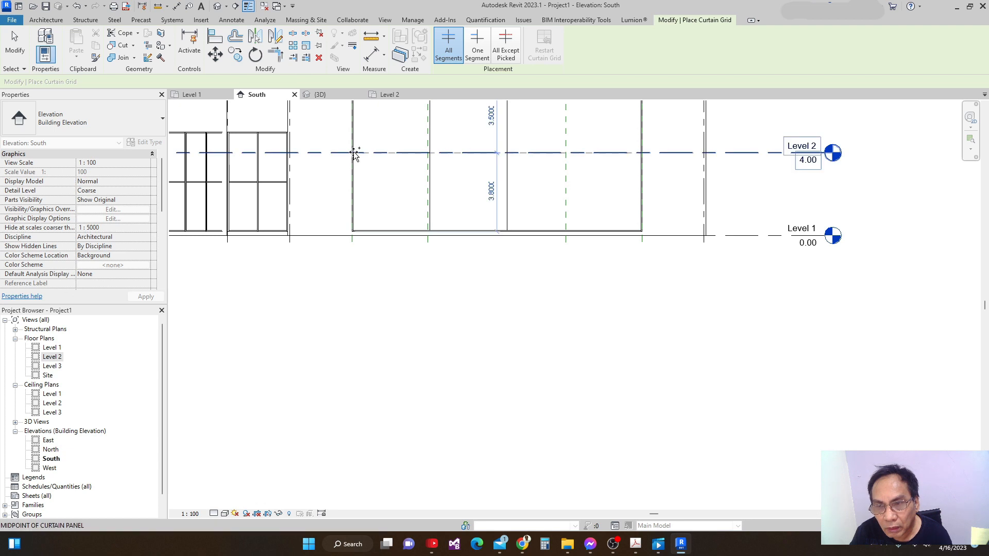
pyautogui.moveTo(342, 177); pyautogui.dragTo(265, 210, button='middle')
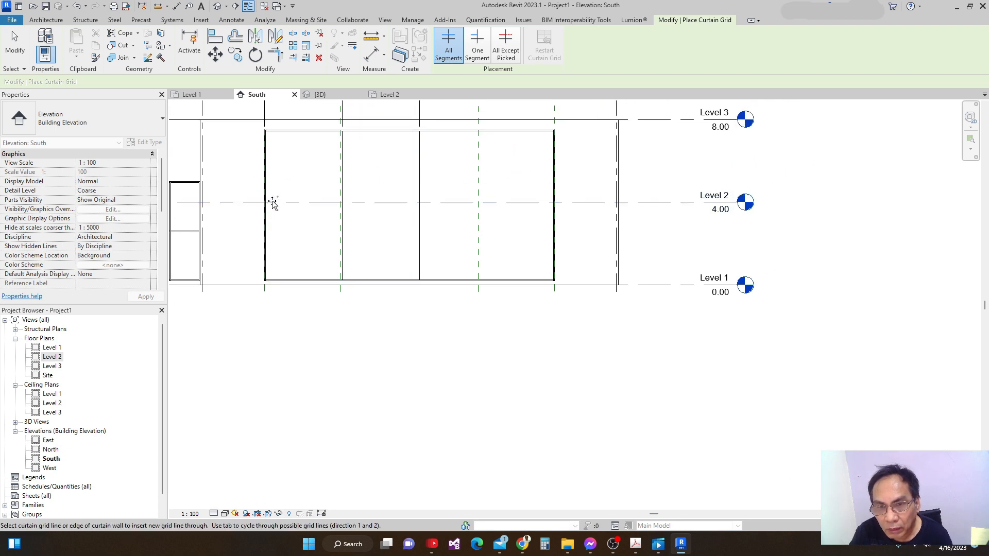
pyautogui.click(268, 203)
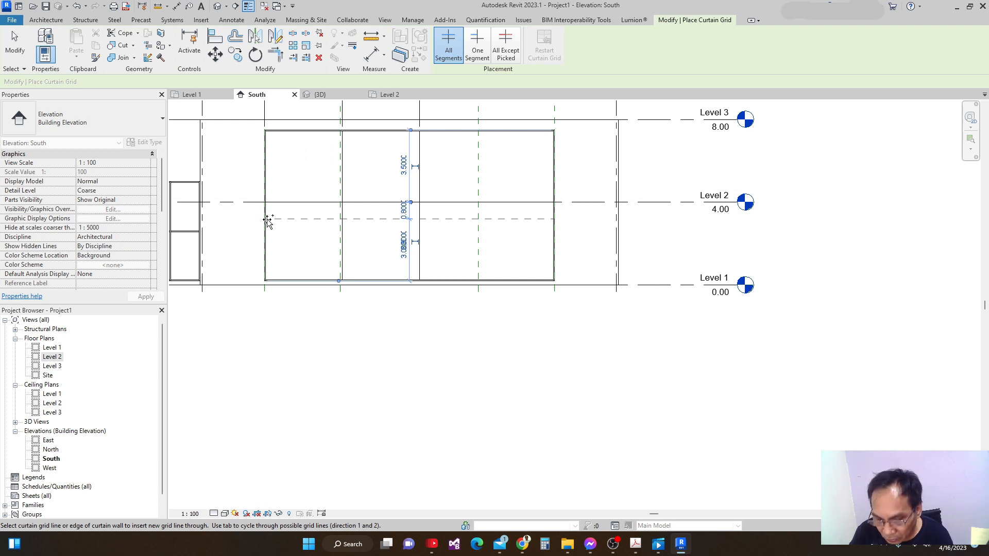
# Step: Place two horizontal curtain grid lines across all segments of the front curtain wall, 3.3 m and 2.2 m above its bottom edge
pyautogui.scroll(1, 268, 221)
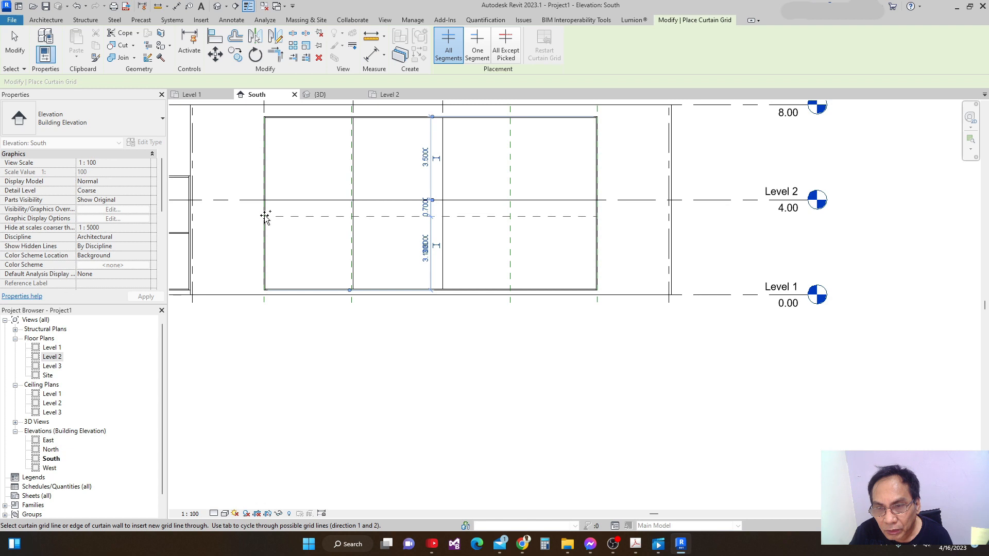
pyautogui.click(265, 212)
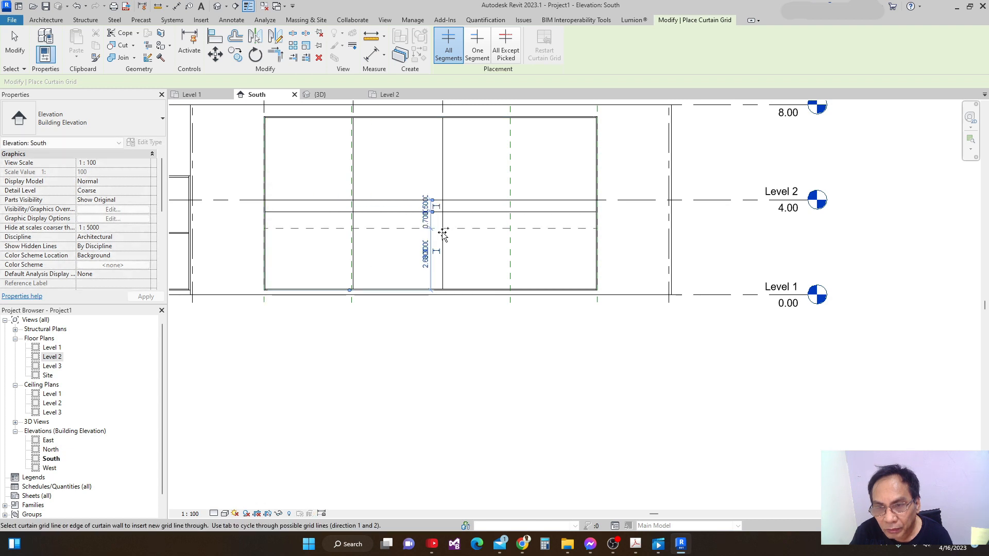
pyautogui.scroll(-1, 442, 235)
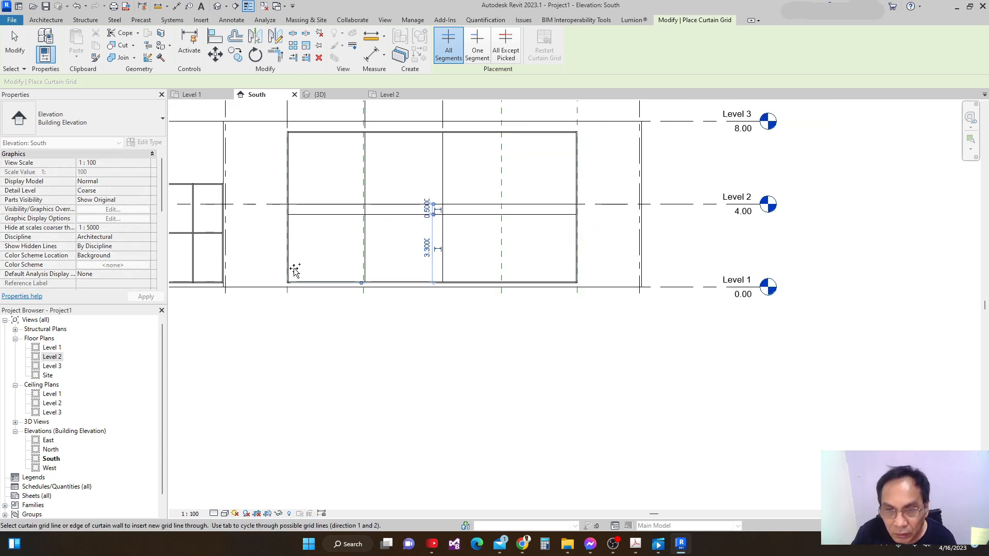
pyautogui.scroll(1, 290, 237)
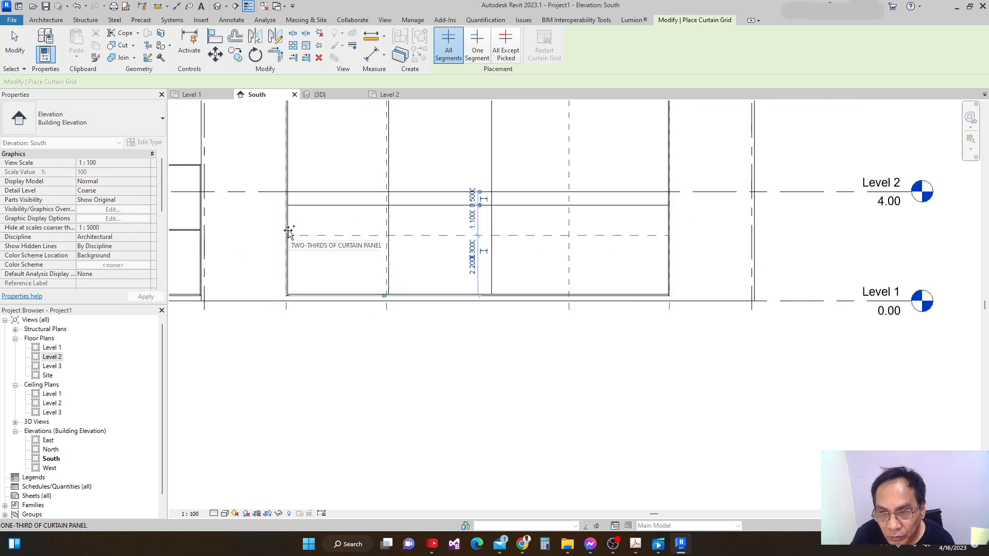
pyautogui.click(290, 231)
pyautogui.scroll(-2, 573, 242)
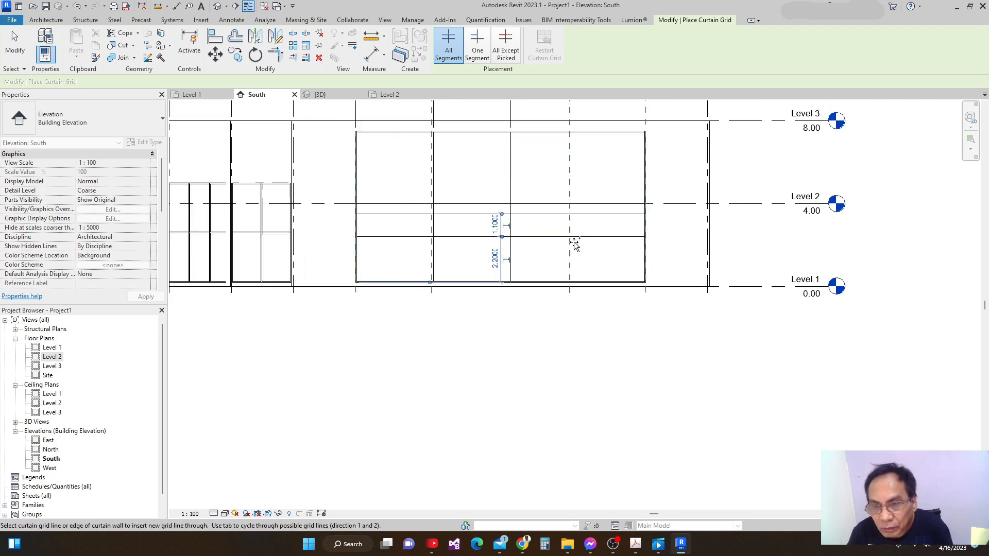
pyautogui.scroll(2, 520, 273)
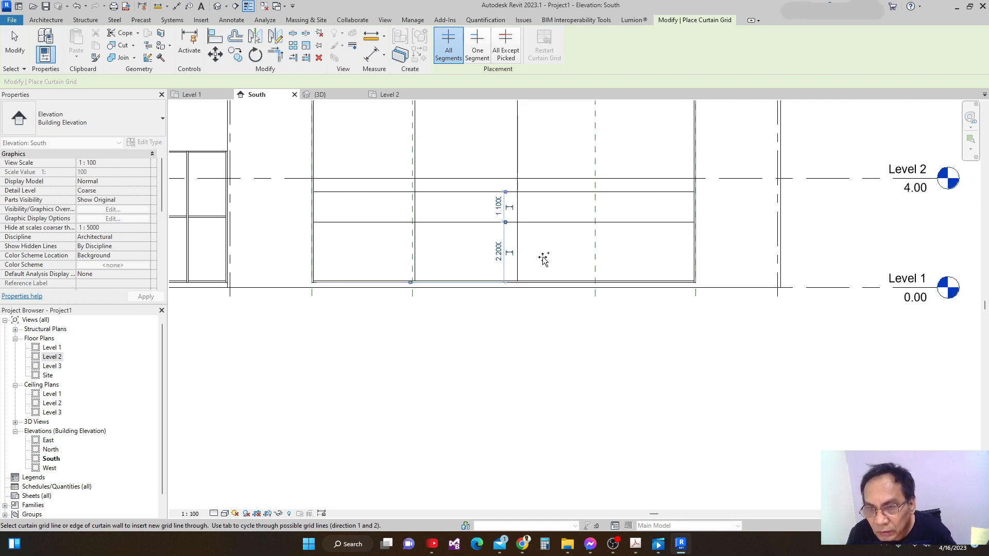
# Step: Set the lower horizontal grid line's distance from the front curtain wall's bottom edge to 2.10 m
pyautogui.press('Escape')
pyautogui.click(466, 222)
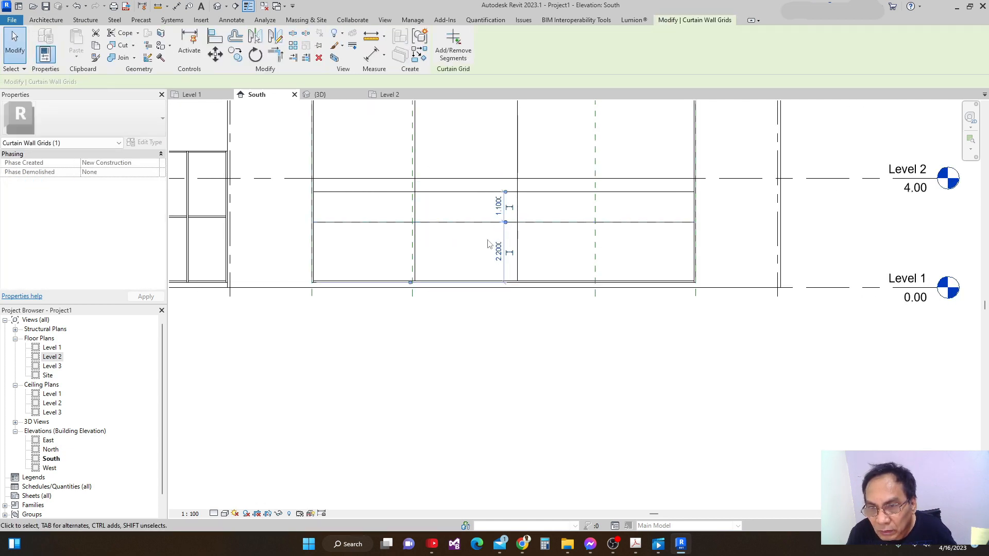
pyautogui.click(499, 251)
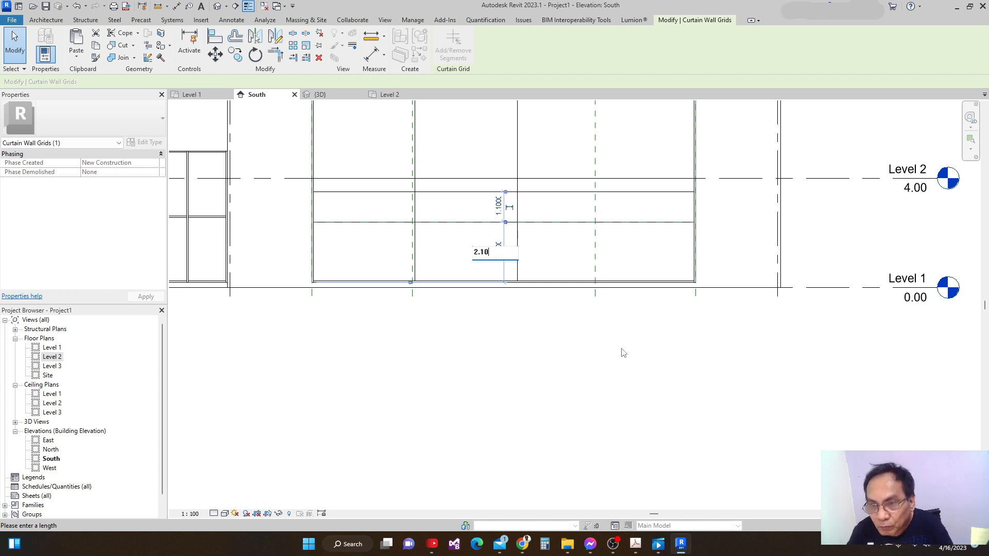
pyautogui.press('Return')
pyautogui.scroll(-4, 616, 347)
pyautogui.moveTo(529, 396); pyautogui.dragTo(488, 375, button='middle')
pyautogui.scroll(1, 563, 329)
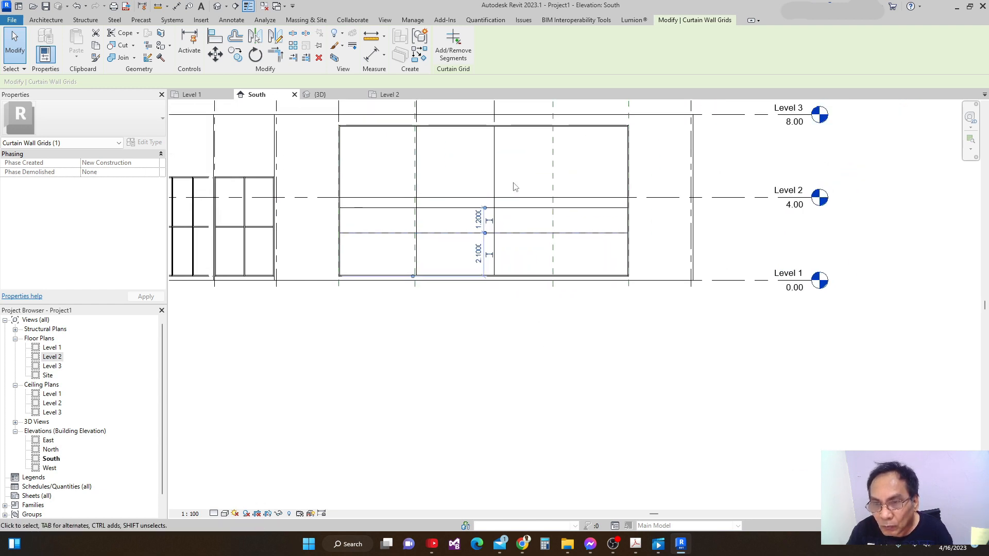
pyautogui.scroll(1, 465, 234)
pyautogui.scroll(-1, 466, 234)
pyautogui.moveTo(482, 262); pyautogui.dragTo(490, 205, button='middle')
pyautogui.scroll(1, 470, 186)
pyautogui.scroll(-2, 493, 232)
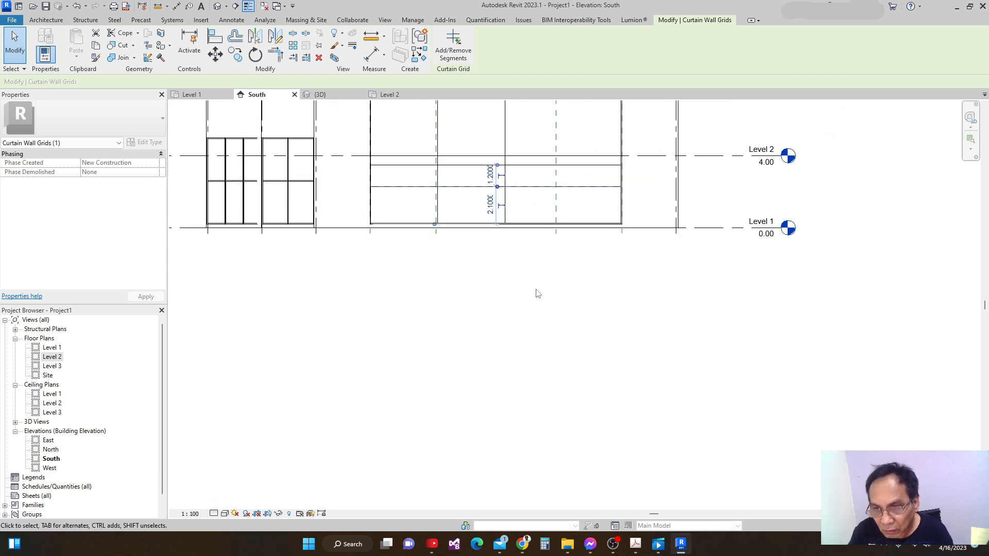
pyautogui.click(537, 293)
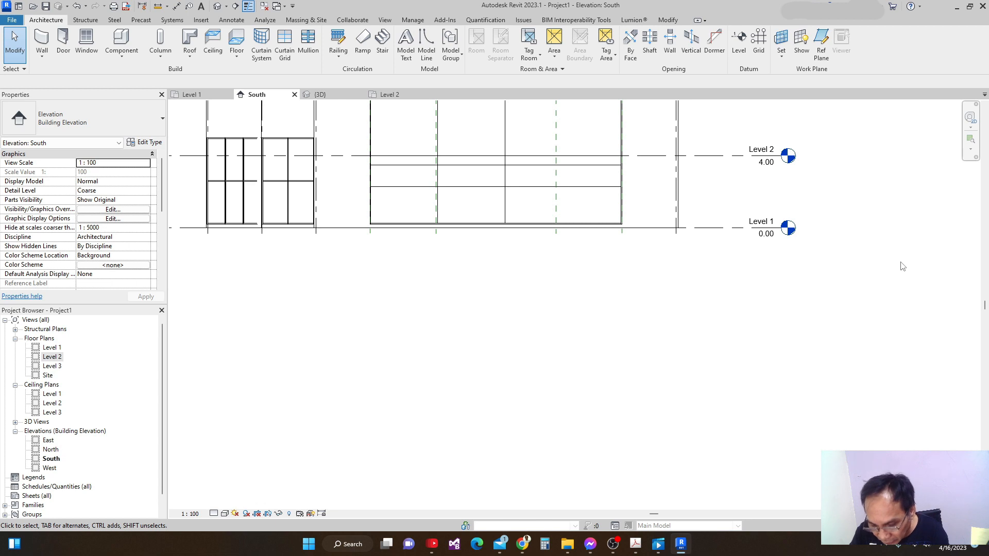
pyautogui.scroll(1, 487, 277)
pyautogui.moveTo(486, 277); pyautogui.dragTo(499, 360, button='middle')
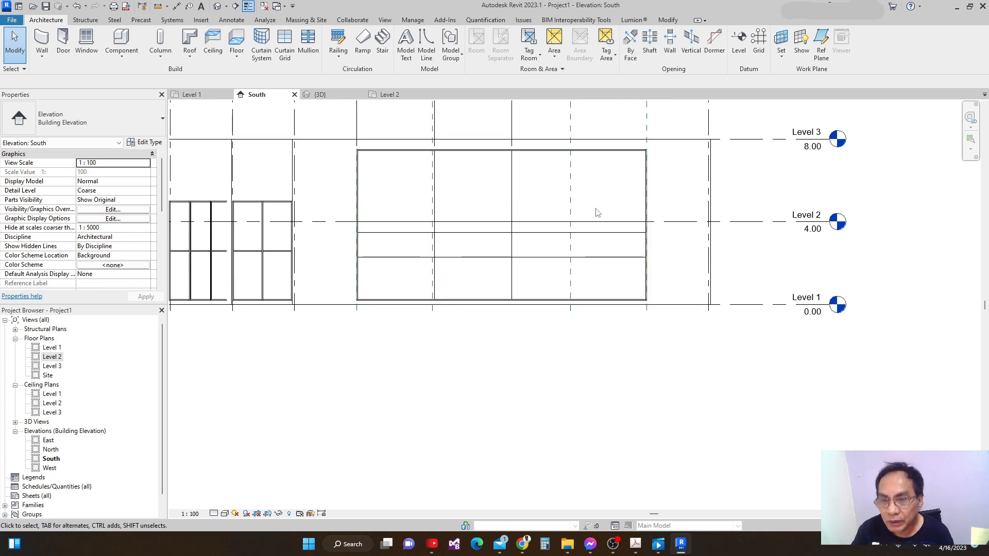
# Step: Add a horizontal grid line 0.7 m above the front curtain wall's bottom edge with All Except Picked, excluding the segment between the two vertical grid lines
pyautogui.click(285, 41)
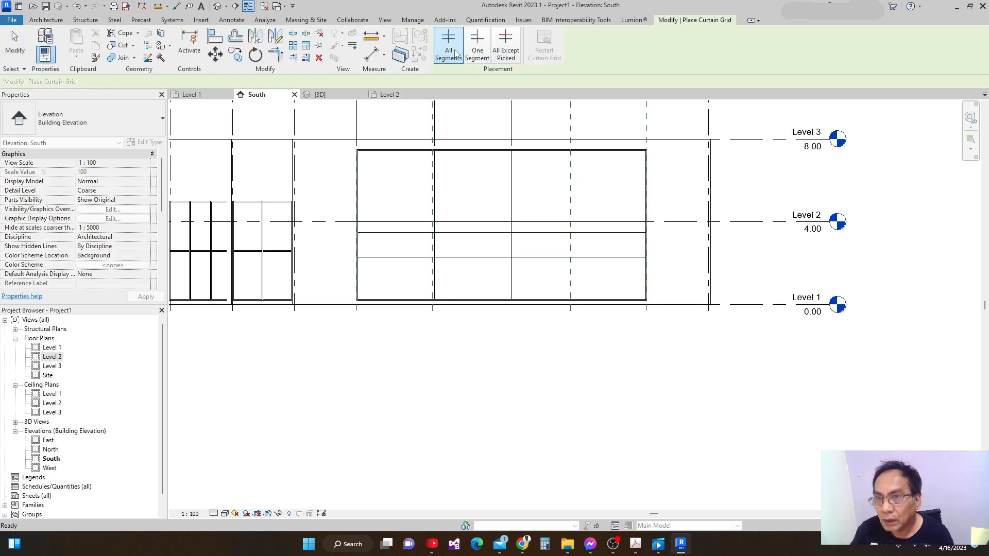
pyautogui.click(503, 51)
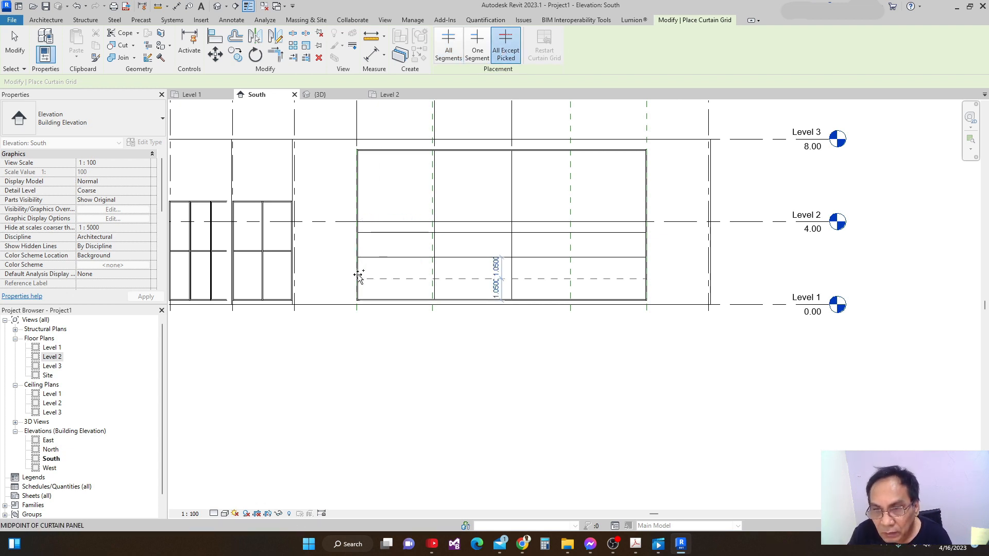
pyautogui.scroll(1, 359, 276)
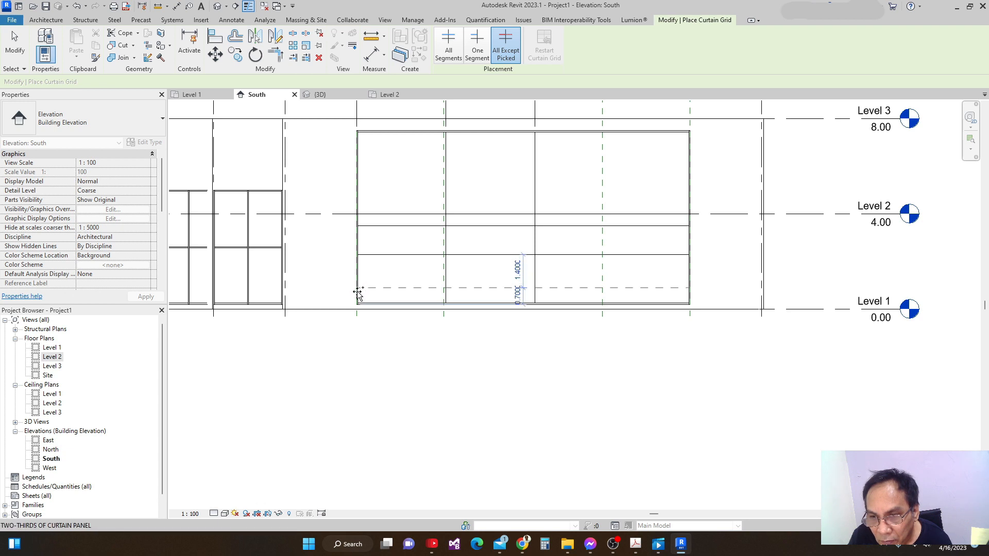
pyautogui.scroll(1, 358, 294)
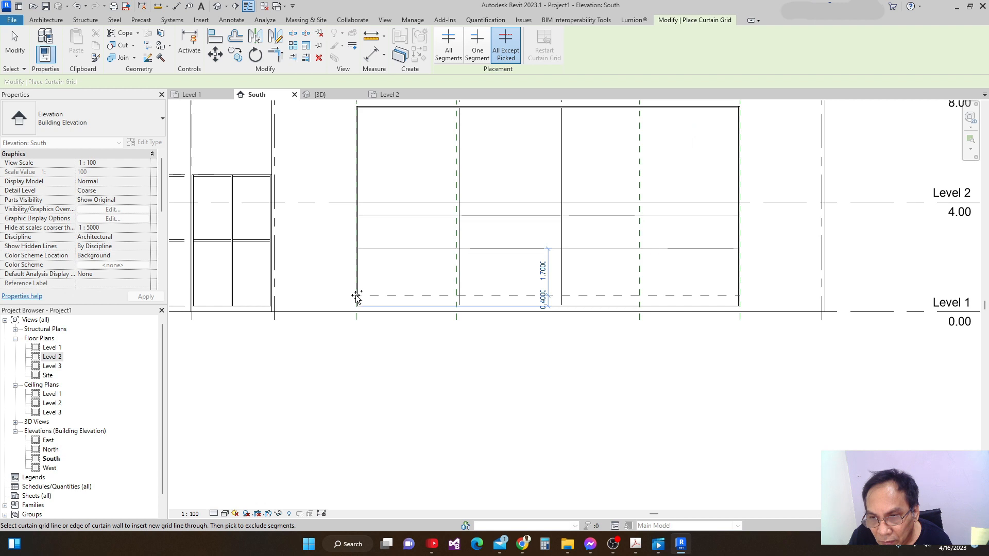
pyautogui.scroll(1, 357, 296)
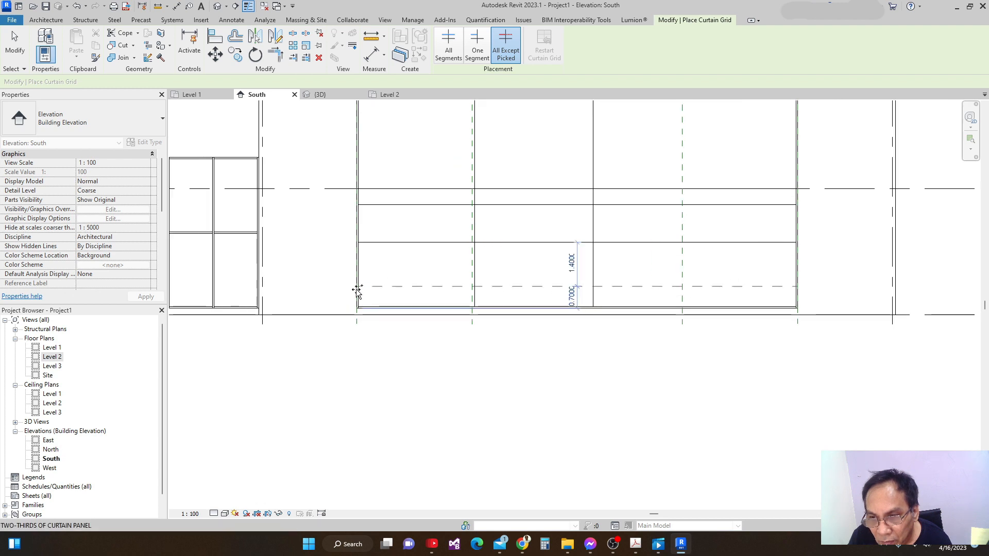
pyautogui.click(358, 293)
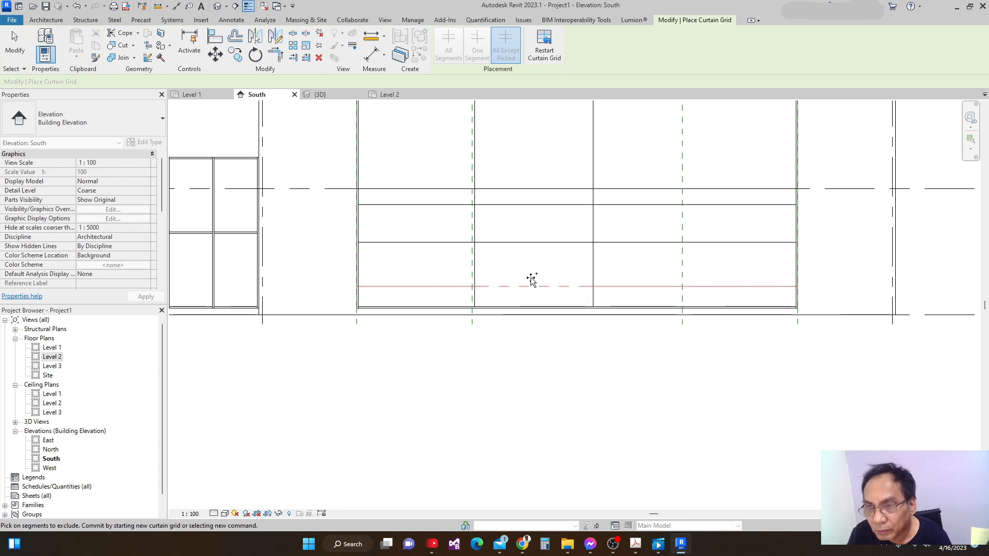
pyautogui.click(546, 48)
pyautogui.scroll(1, 453, 501)
pyautogui.scroll(-3, 486, 379)
pyautogui.press('Escape')
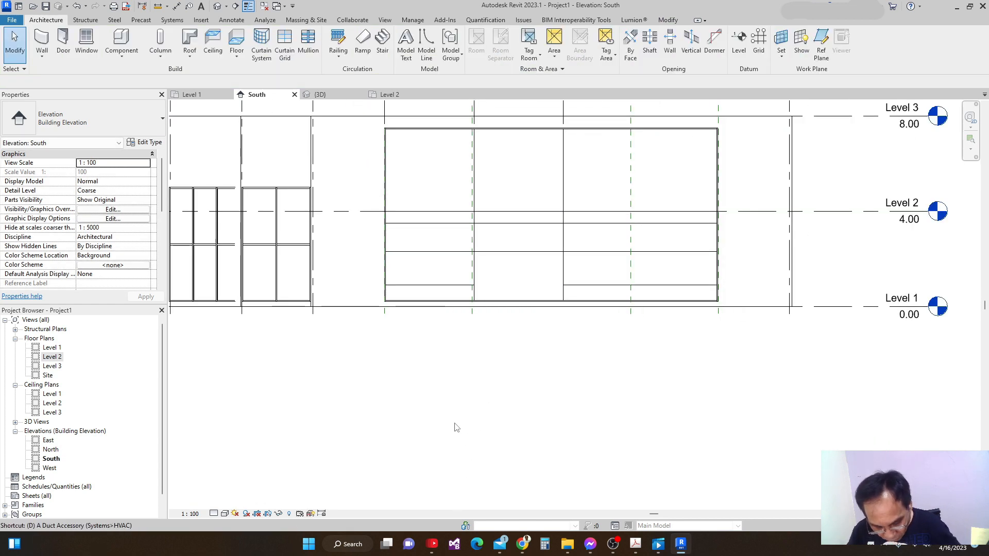
# Step: Add an aligned dimension from Level 1 up to the lowest horizontal grid line in the front curtain wall's first bay
pyautogui.press('d')
pyautogui.press('i')
pyautogui.scroll(2, 444, 308)
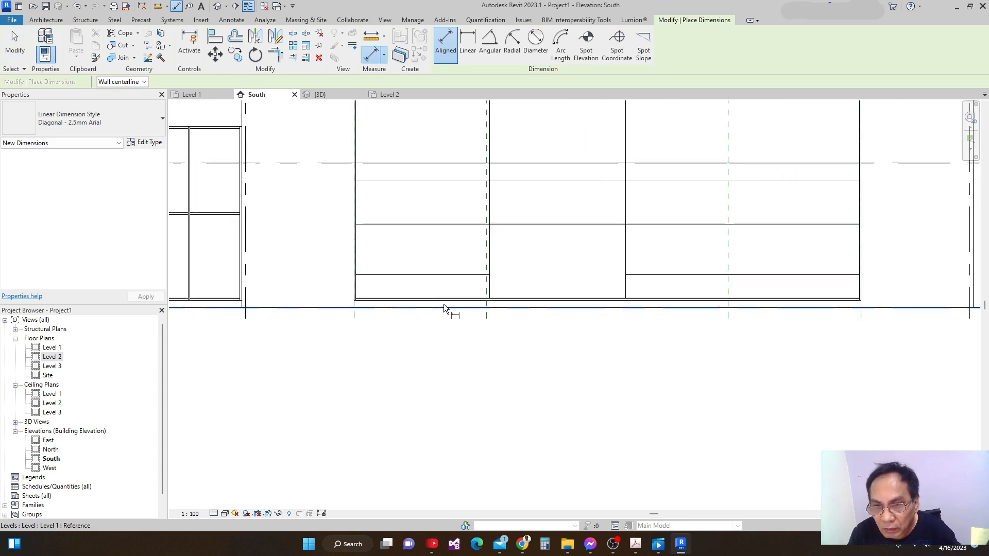
pyautogui.click(429, 308)
pyautogui.click(436, 274)
pyautogui.click(435, 245)
pyautogui.press('Escape')
pyautogui.press('Escape')
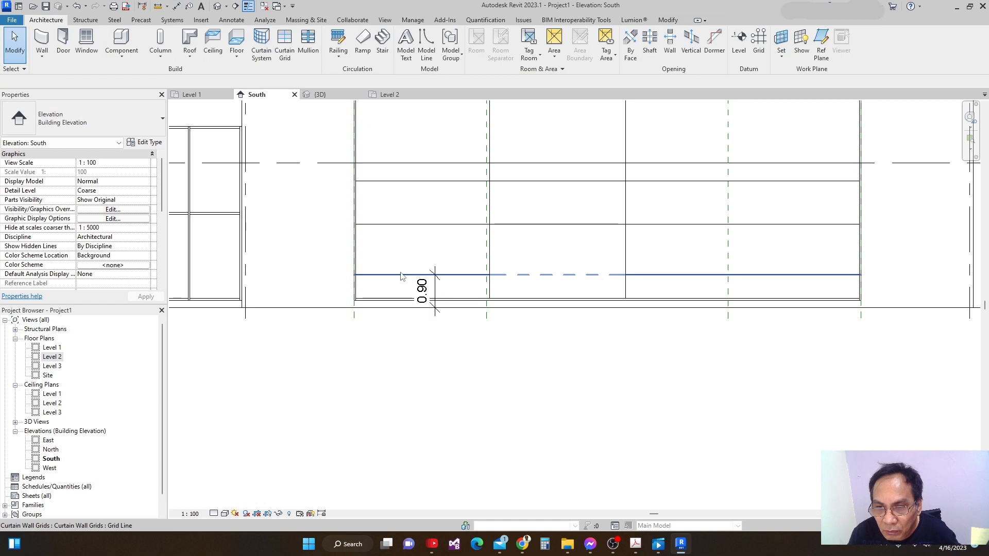
# Step: Set the lowest horizontal grid line's dimensioned height above Level 1 to 0.70 m
pyautogui.click(396, 277)
pyautogui.click(422, 290)
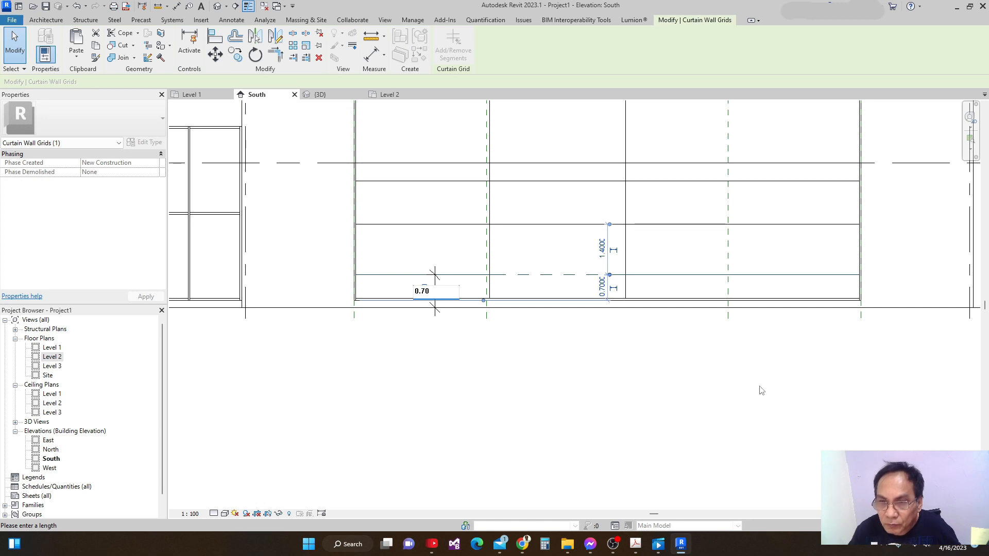
pyautogui.press('Return')
pyautogui.scroll(-3, 550, 390)
pyautogui.click(615, 391)
# Step: Examine the grid layout of the whole front curtain wall in the South elevation
pyautogui.moveTo(617, 391); pyautogui.dragTo(542, 365, button='middle')
pyautogui.scroll(1, 518, 244)
pyautogui.scroll(1, 519, 244)
pyautogui.moveTo(534, 251); pyautogui.dragTo(525, 201, button='middle')
pyautogui.moveTo(527, 279); pyautogui.dragTo(510, 331, button='middle')
pyautogui.scroll(-2, 511, 325)
pyautogui.moveTo(583, 343); pyautogui.dragTo(579, 364, button='middle')
pyautogui.scroll(-1, 571, 355)
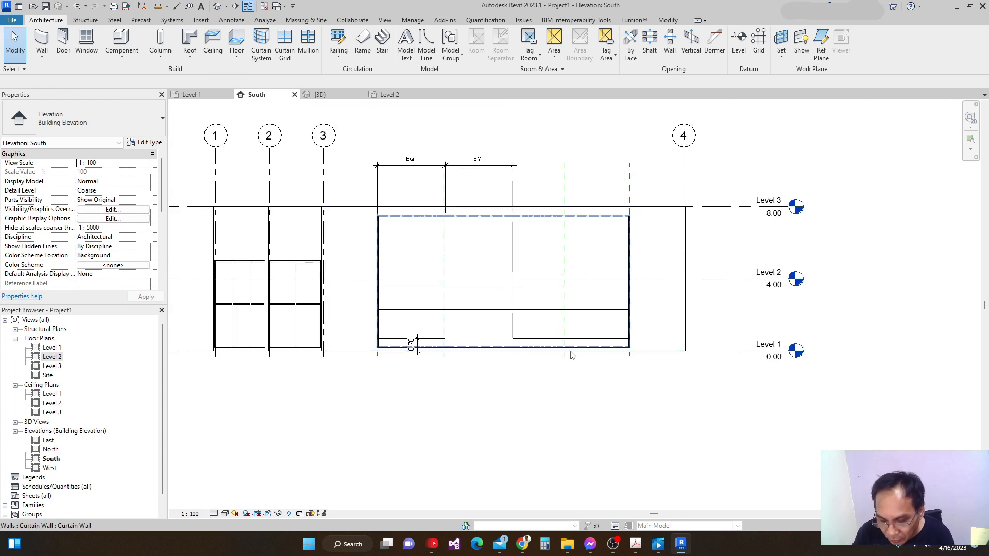
pyautogui.moveTo(458, 308); pyautogui.dragTo(432, 296, button='middle')
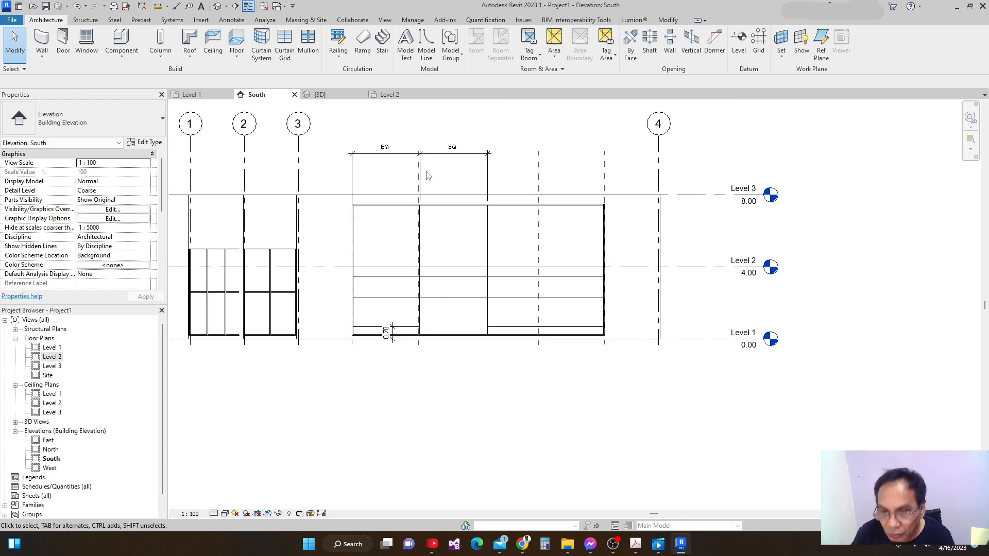
pyautogui.moveTo(464, 417); pyautogui.dragTo(466, 349, button='middle')
pyautogui.scroll(1, 443, 309)
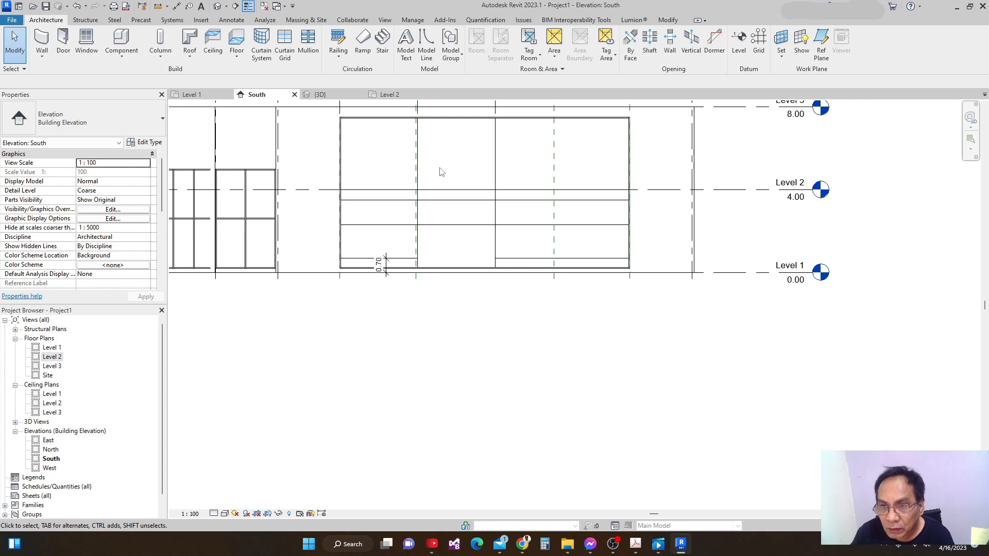
# Step: Add an aligned dimension from Level 1 to the full-width horizontal grid line next above the lowest one
pyautogui.scroll(1, 435, 294)
pyautogui.moveTo(441, 287); pyautogui.dragTo(455, 347, button='middle')
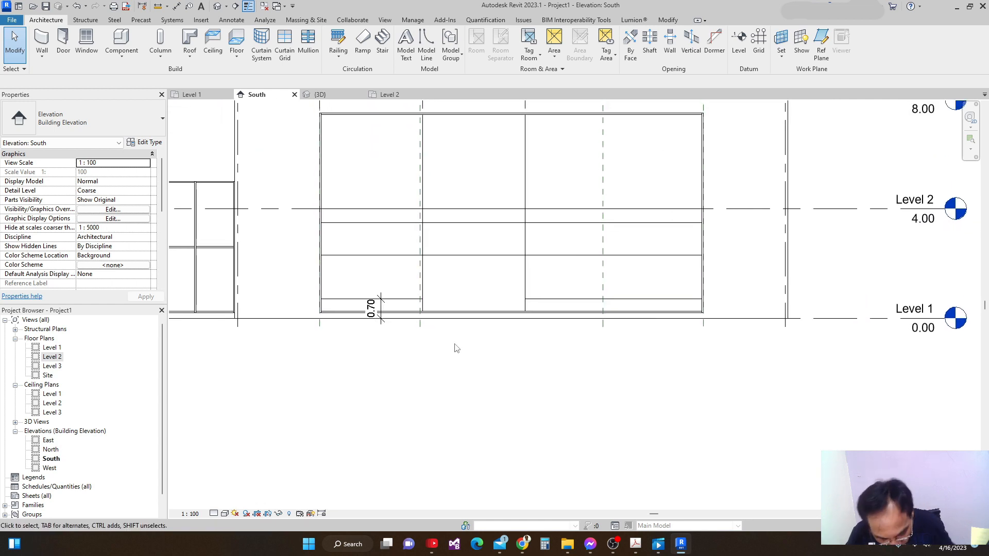
pyautogui.press('d')
pyautogui.press('i')
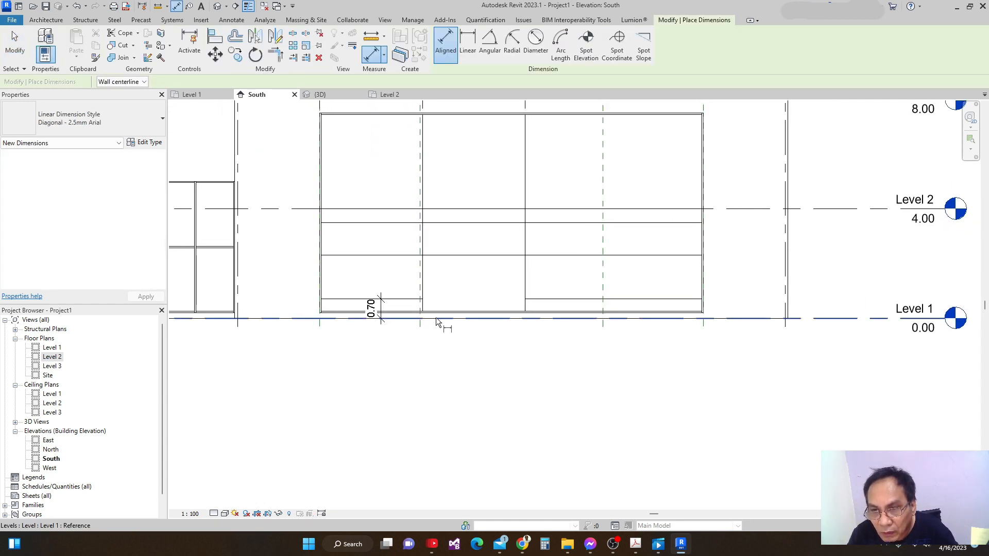
pyautogui.click(436, 318)
pyautogui.click(461, 255)
pyautogui.scroll(1, 474, 273)
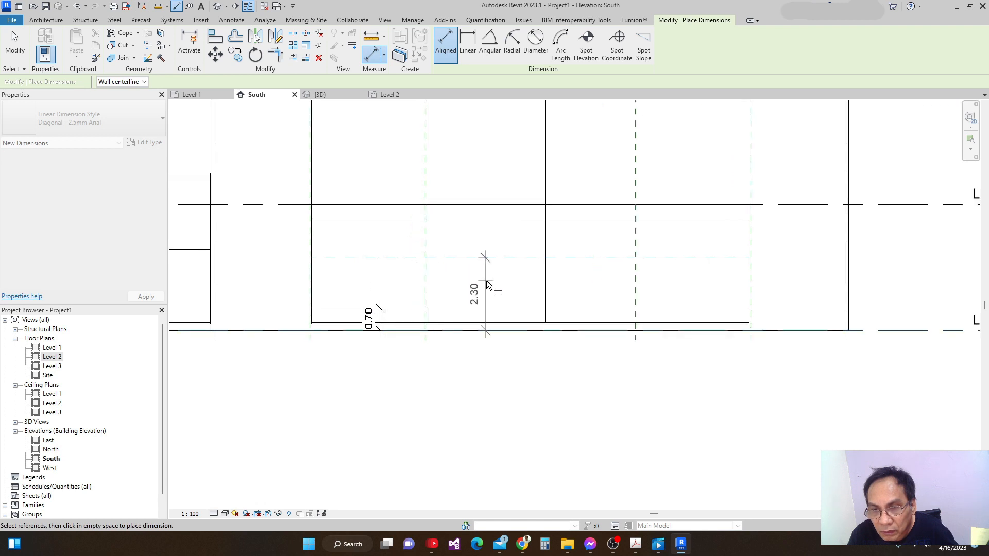
pyautogui.click(604, 275)
pyautogui.scroll(-1, 530, 296)
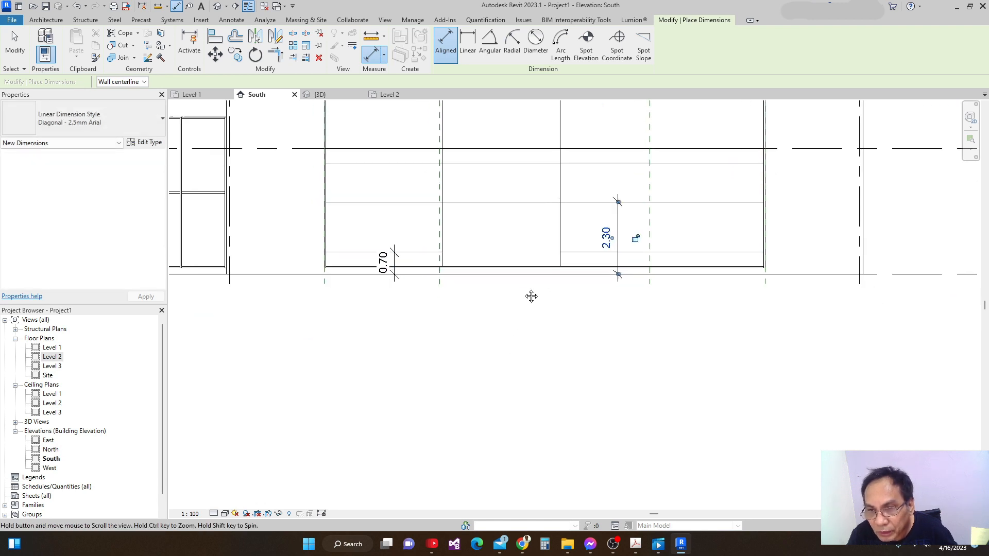
pyautogui.press('Escape')
# Step: Place a one-segment vertical grid line in the middle bay's bottom panel, 0.9 m from the bay's left grid line
pyautogui.moveTo(522, 309); pyautogui.dragTo(512, 369, button='middle')
pyautogui.scroll(2, 515, 346)
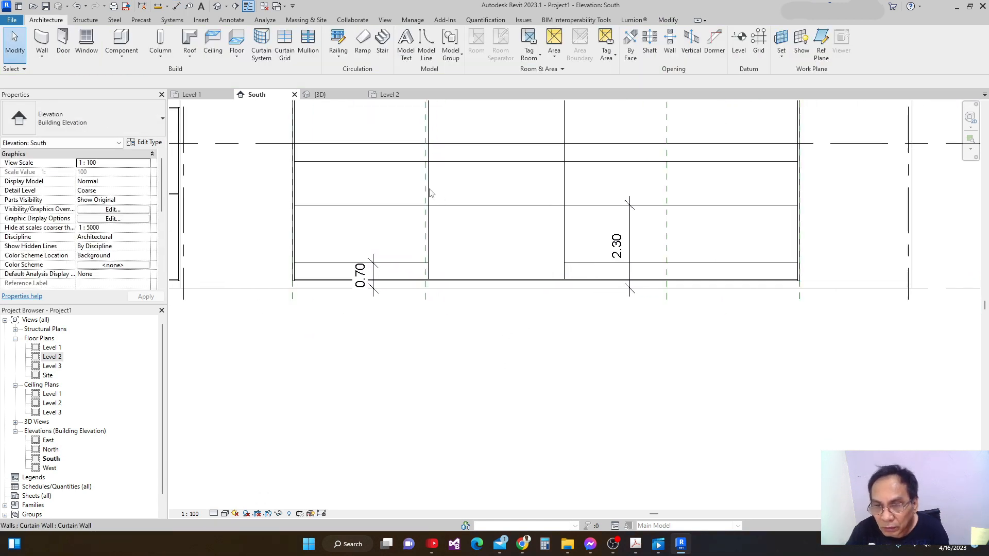
pyautogui.moveTo(472, 221); pyautogui.dragTo(475, 188, button='middle')
pyautogui.scroll(-2, 361, 222)
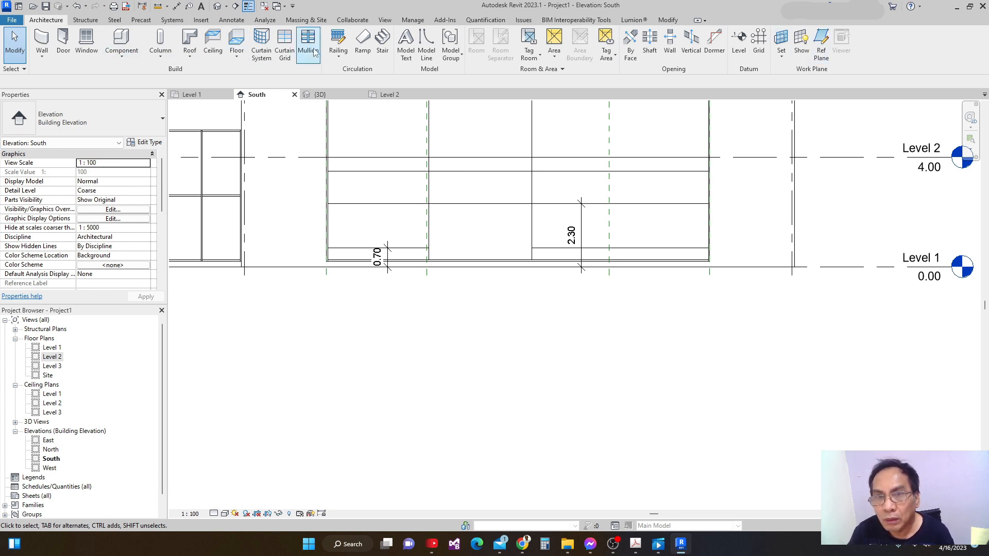
pyautogui.click(285, 46)
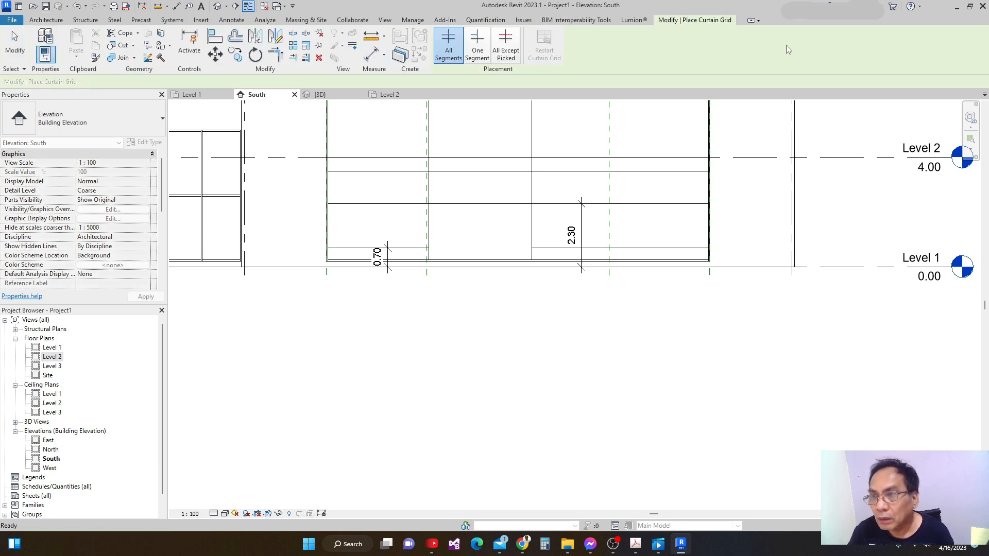
pyautogui.click(478, 49)
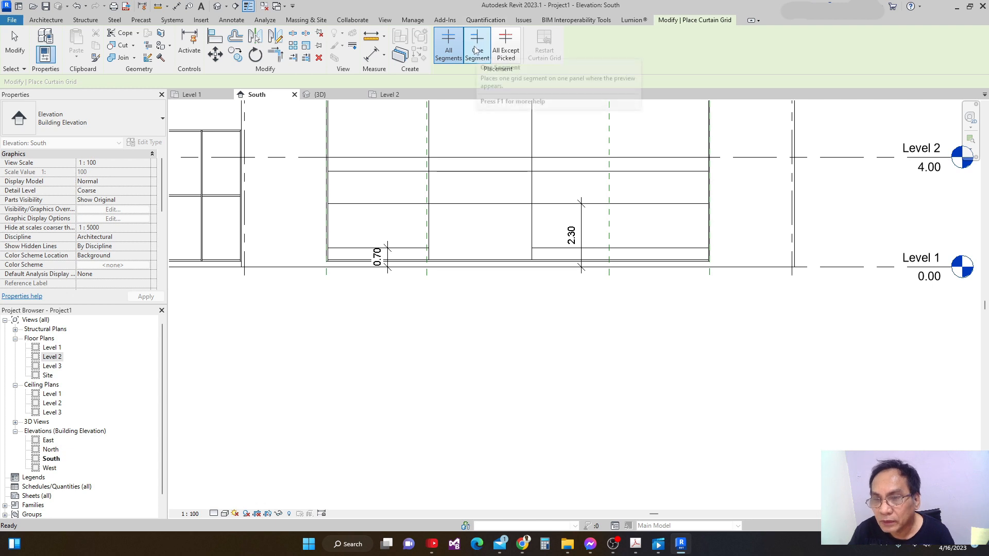
pyautogui.scroll(2, 451, 209)
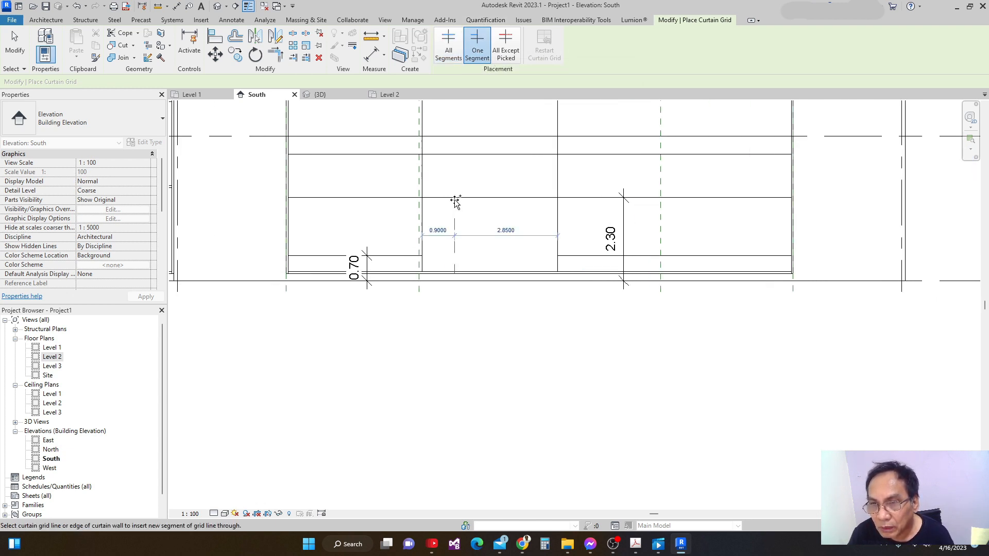
pyautogui.click(456, 202)
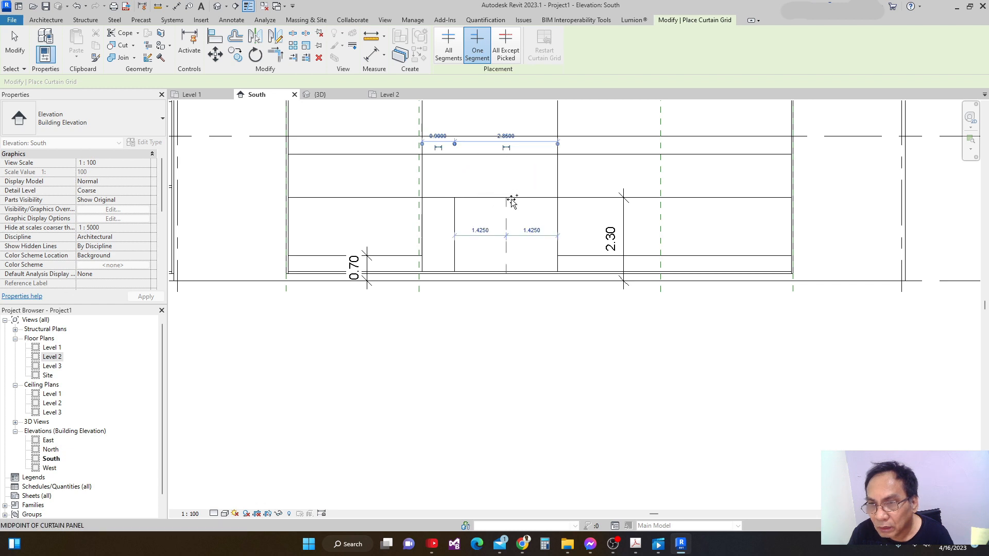
# Step: Place a second one-segment vertical grid line in the middle bay's bottom panel, 0.95 m from the bay's right grid line
pyautogui.scroll(-3, 523, 200)
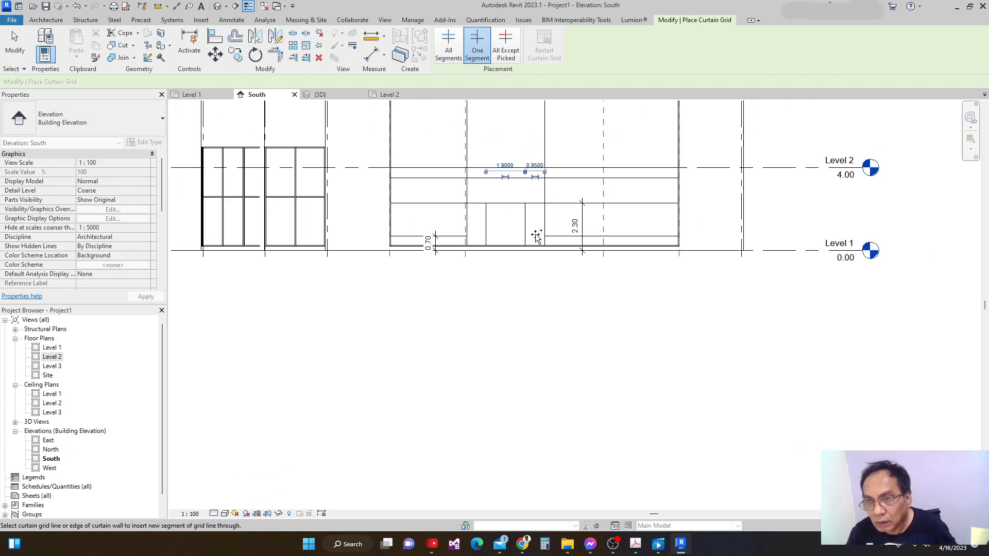
pyautogui.press('Escape')
pyautogui.press('Escape')
pyautogui.moveTo(524, 286); pyautogui.dragTo(462, 301, button='middle')
# Step: Add an aligned dimension string across the entrance bay's four vertical grid lines and make its three spaces equal
pyautogui.press('d')
pyautogui.press('i')
pyautogui.scroll(2, 456, 220)
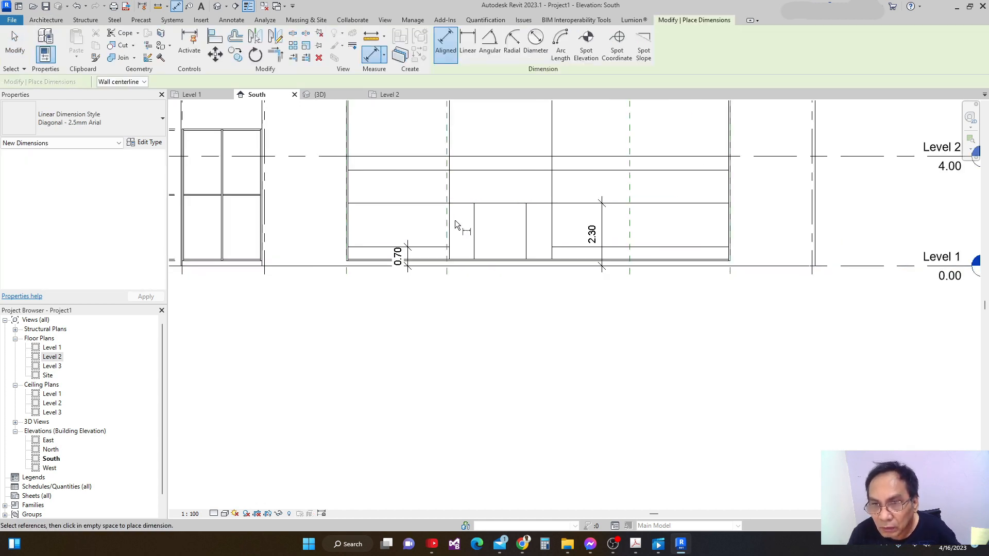
pyautogui.click(450, 224)
pyautogui.click(475, 226)
pyautogui.click(525, 231)
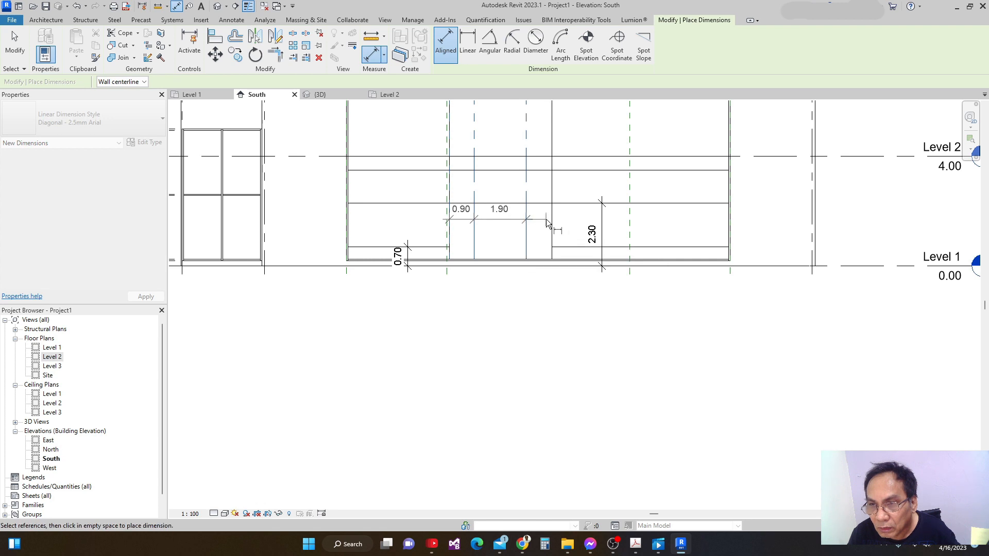
pyautogui.click(551, 221)
pyautogui.click(569, 188)
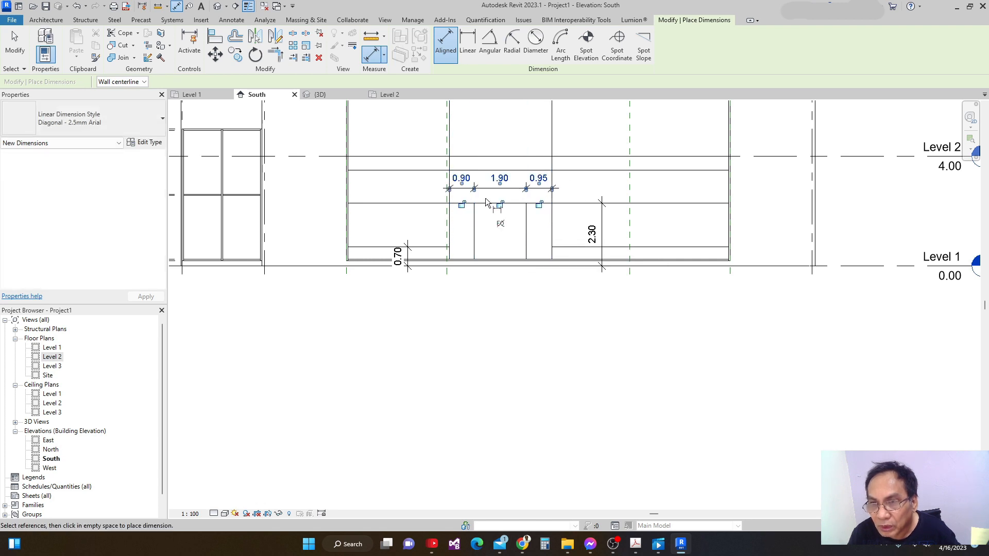
pyautogui.click(500, 223)
pyautogui.scroll(-2, 533, 264)
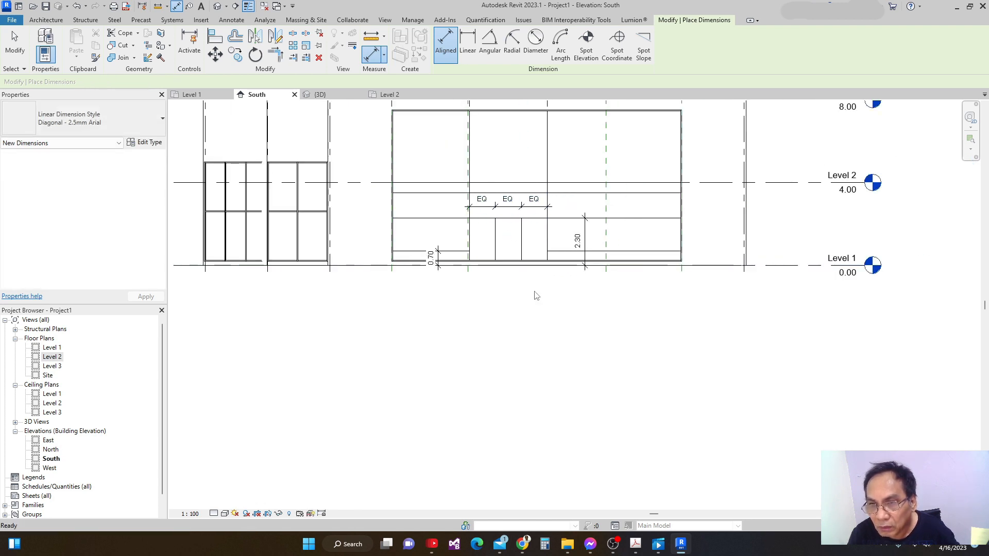
pyautogui.press('Escape')
pyautogui.press('Escape')
# Step: Add an aligned dimension below the wall between the entrance bay's two inner vertical grid lines
pyautogui.scroll(2, 508, 260)
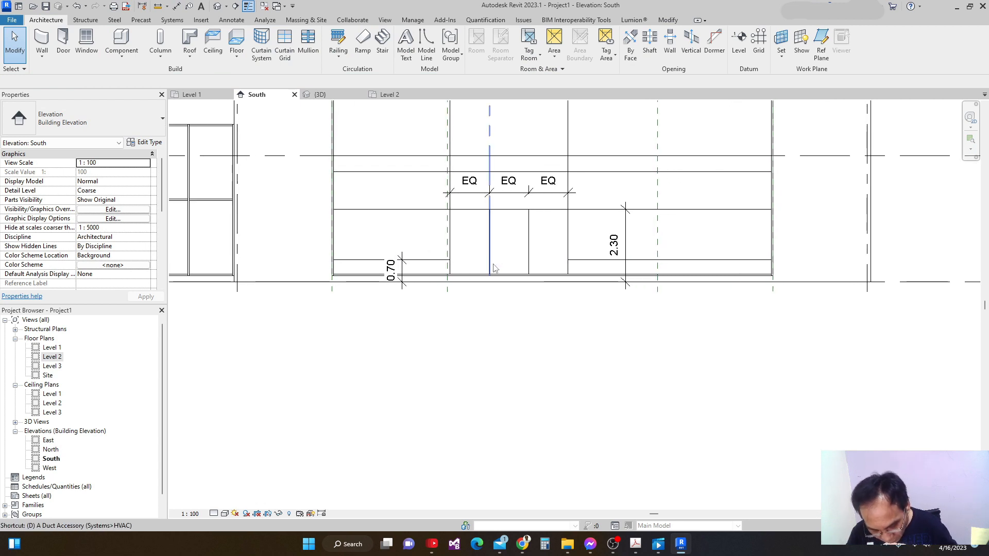
pyautogui.press('i')
pyautogui.click(489, 246)
pyautogui.click(529, 245)
pyautogui.click(542, 374)
pyautogui.scroll(-2, 553, 329)
pyautogui.moveTo(555, 312); pyautogui.dragTo(544, 269, button='middle')
pyautogui.scroll(-3, 544, 269)
pyautogui.press('Escape')
pyautogui.press('Escape')
# Step: Examine the front curtain wall's entrance bay and the undivided upper panels in the South elevation
pyautogui.scroll(5, 538, 276)
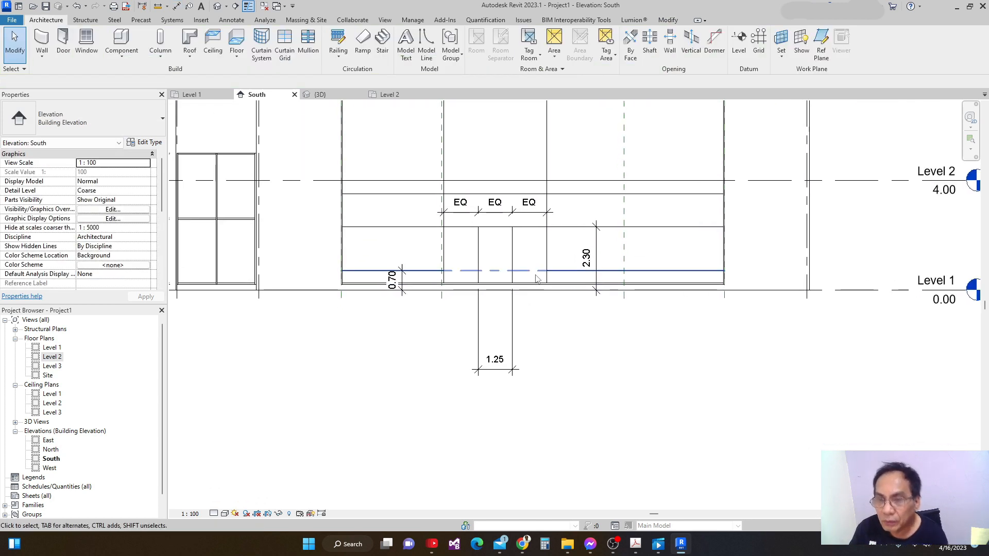
pyautogui.scroll(-3, 535, 278)
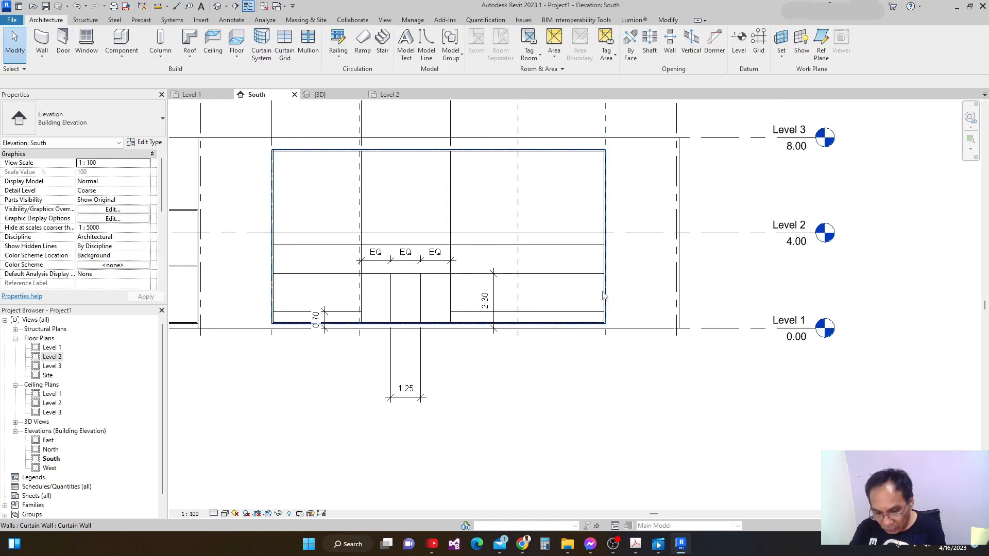
pyautogui.scroll(-3, 496, 325)
pyautogui.moveTo(515, 281); pyautogui.dragTo(545, 244, button='middle')
pyautogui.scroll(-1, 545, 244)
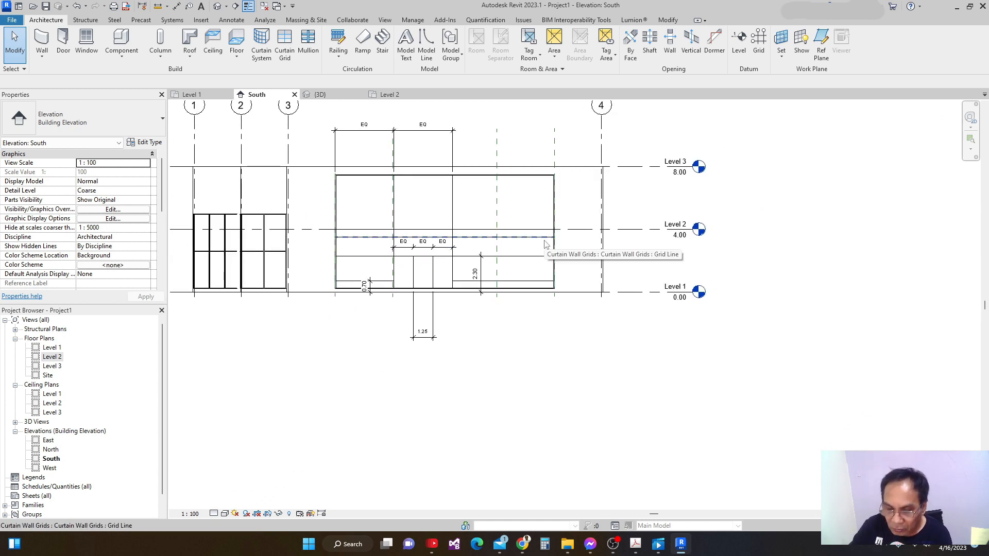
pyautogui.scroll(1, 536, 237)
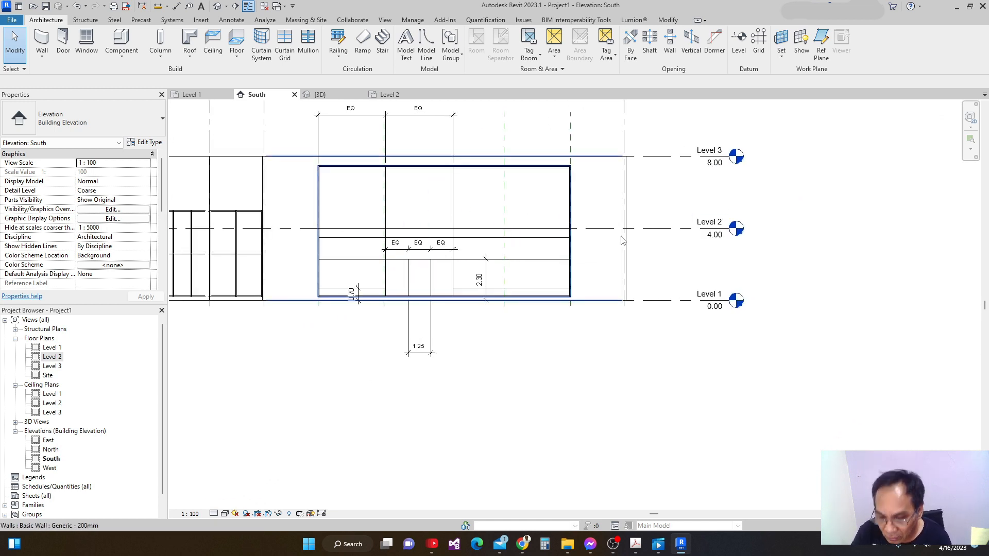
pyautogui.scroll(1, 532, 232)
pyautogui.moveTo(505, 235)
pyautogui.mouseDown(button='middle')
pyautogui.moveTo(476, 219)
pyautogui.moveTo(521, 242)
pyautogui.mouseUp(button='middle')
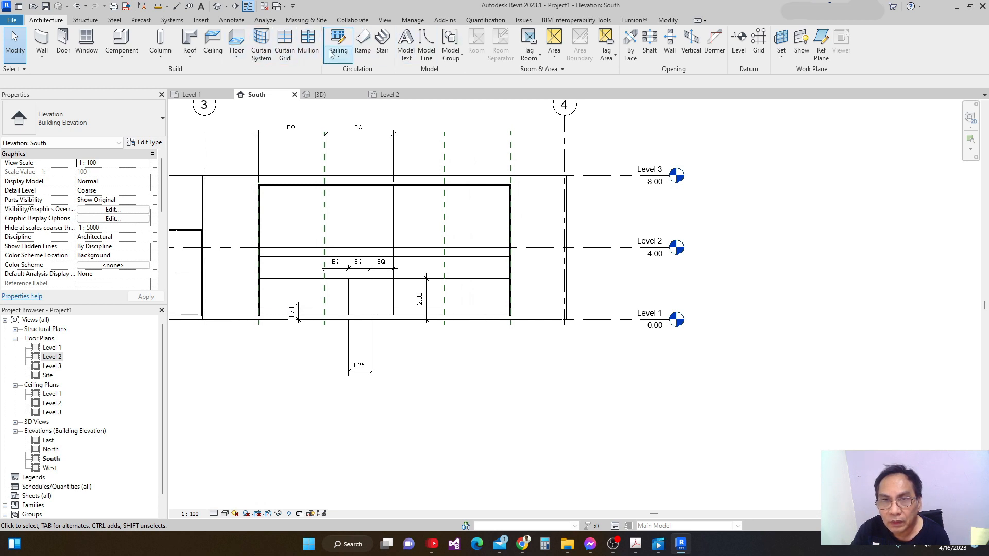
# Step: Place two one-segment horizontal grid lines in the right bay's upper panel, spaced about 1.17 m down from the wall's top edge
pyautogui.click(285, 53)
pyautogui.scroll(1, 436, 227)
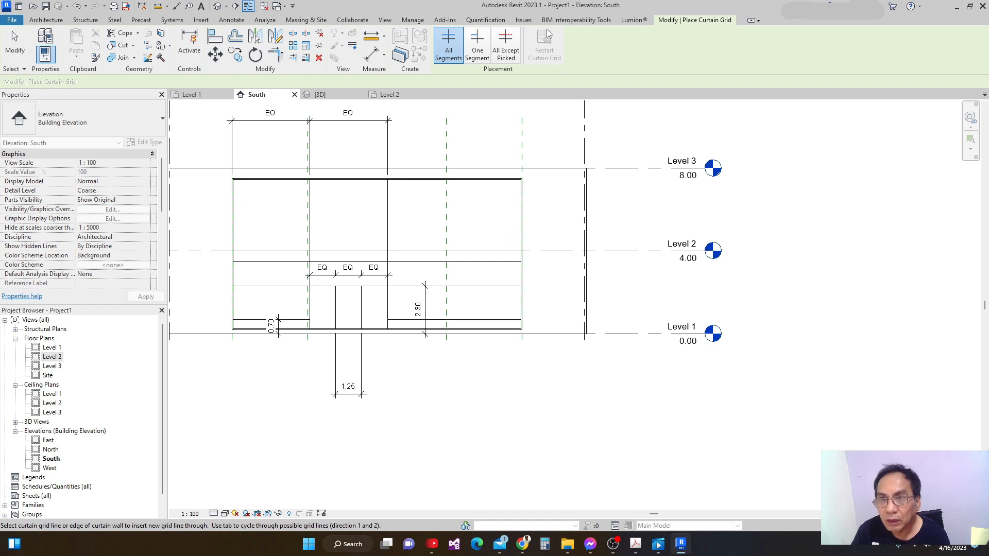
pyautogui.click(477, 45)
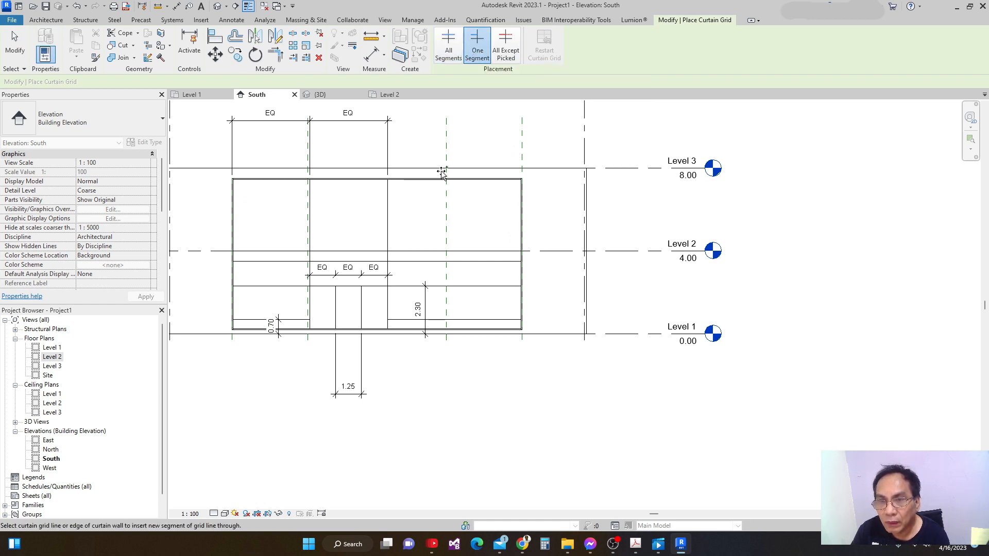
pyautogui.click(390, 199)
pyautogui.click(390, 228)
pyautogui.scroll(-2, 556, 253)
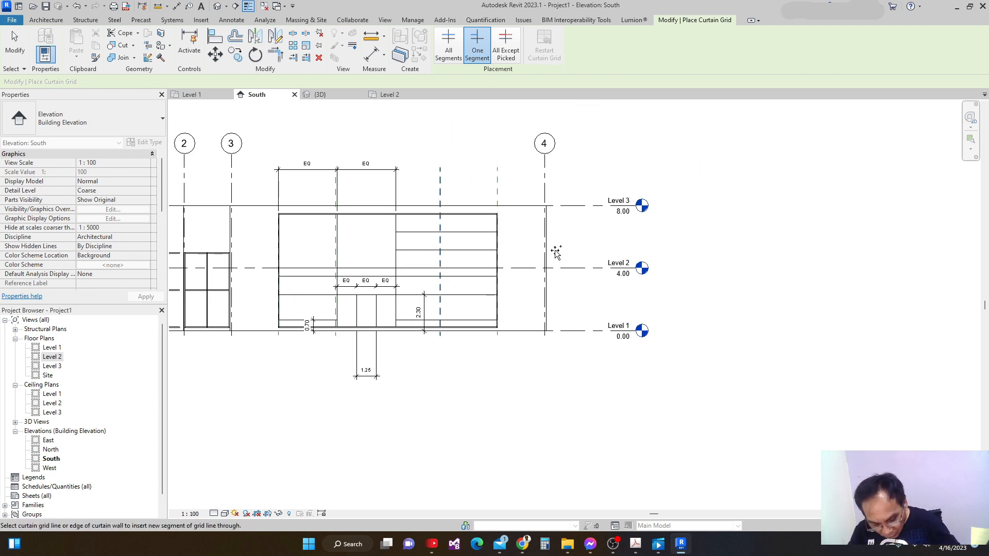
pyautogui.press('Escape')
pyautogui.press('Escape')
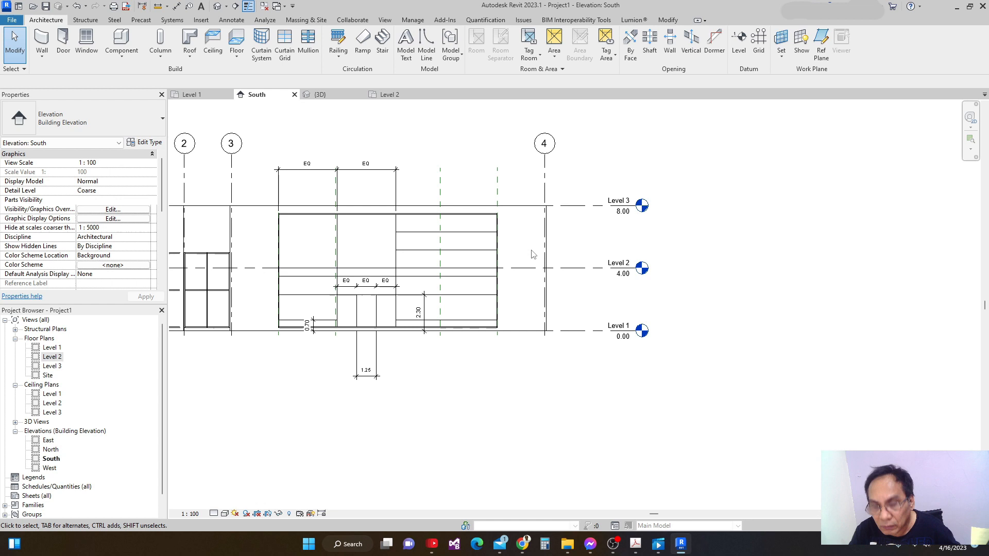
# Step: Add an aligned dimension string from Level 2 through the right bay's two upper grid lines to the wall's top and make the spaces equal
pyautogui.moveTo(527, 260); pyautogui.dragTo(521, 275, button='middle')
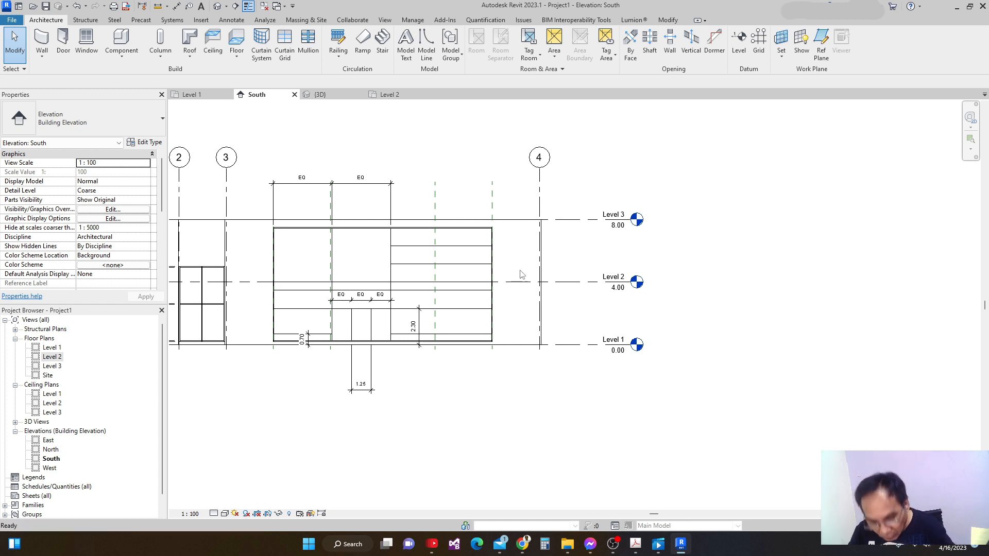
pyautogui.press('d')
pyautogui.press('i')
pyautogui.click(457, 245)
pyautogui.click(477, 228)
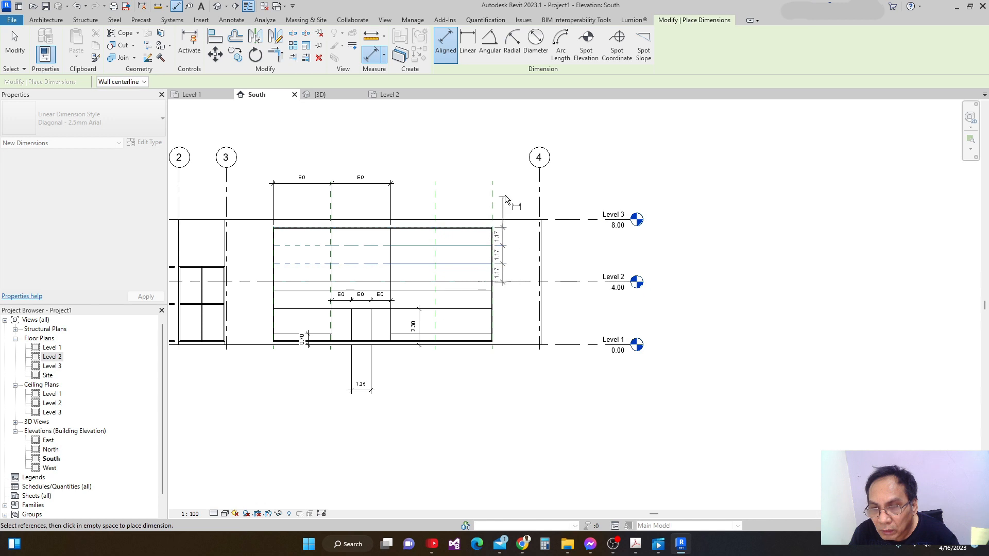
pyautogui.click(519, 161)
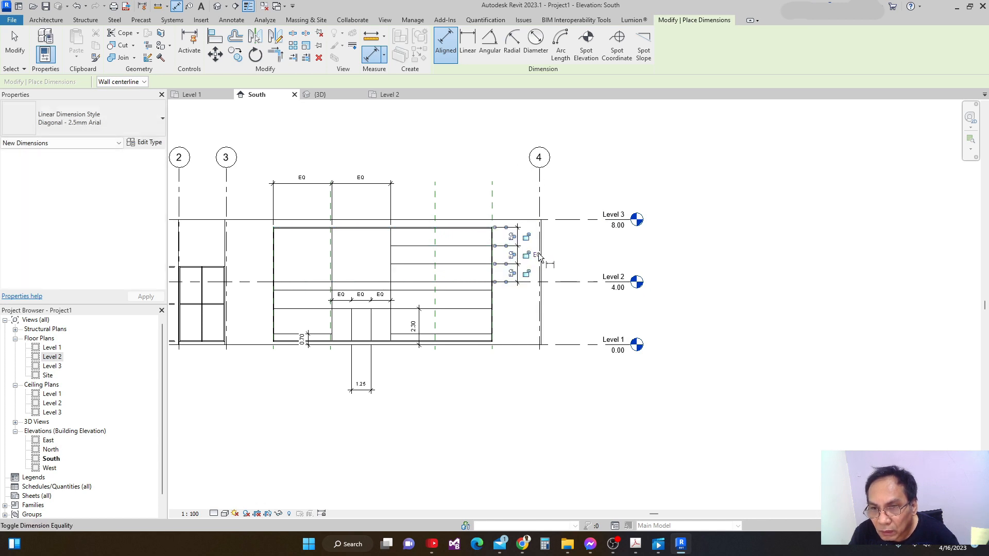
pyautogui.scroll(-1, 562, 286)
pyautogui.moveTo(561, 286); pyautogui.dragTo(574, 243, button='middle')
pyautogui.press('Escape')
pyautogui.moveTo(506, 263)
pyautogui.mouseDown(button='middle')
pyautogui.moveTo(523, 249)
pyautogui.moveTo(501, 279)
pyautogui.mouseUp(button='middle')
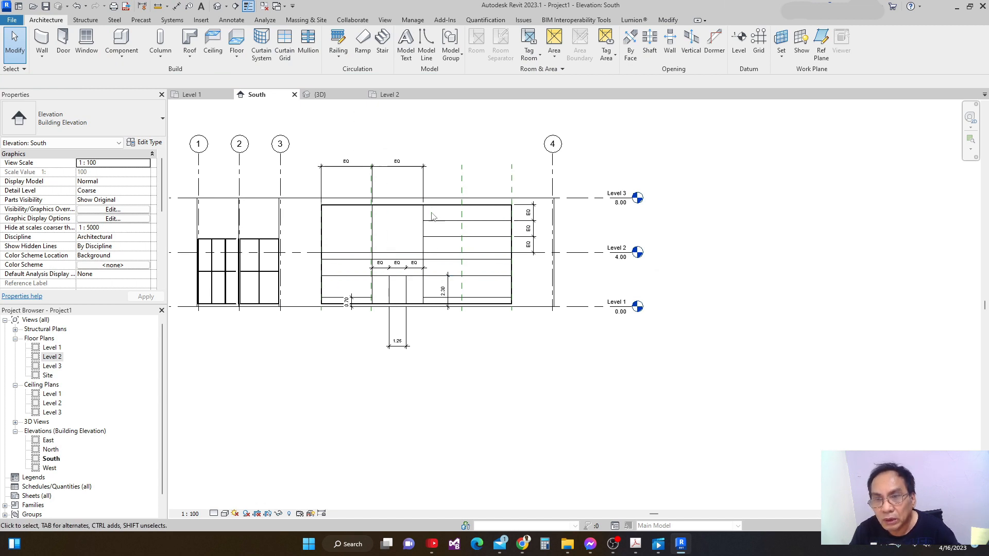
# Step: Place a vertical curtain grid line through the right bay with the All Except Picked option, 1.7 m from the bay's left grid line
pyautogui.scroll(2, 464, 298)
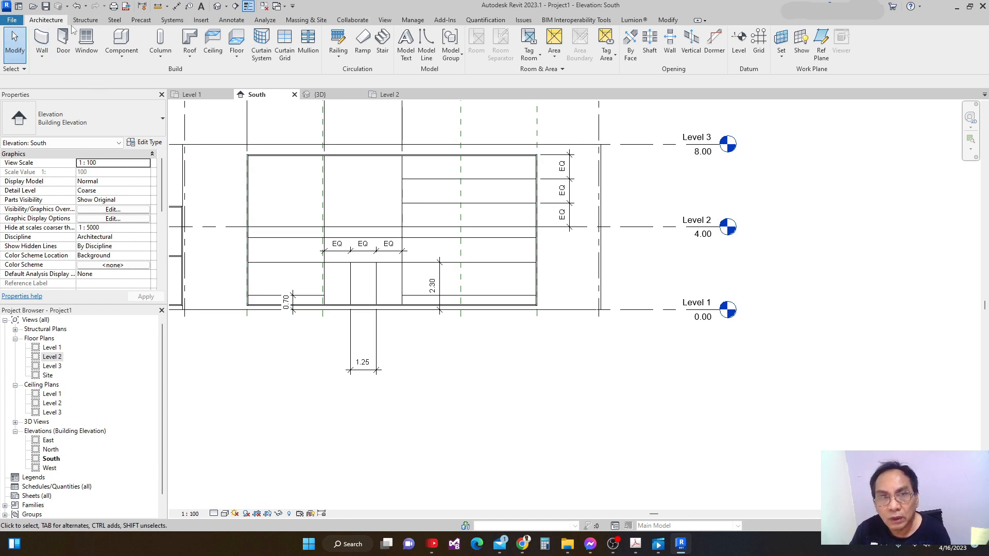
pyautogui.click(261, 41)
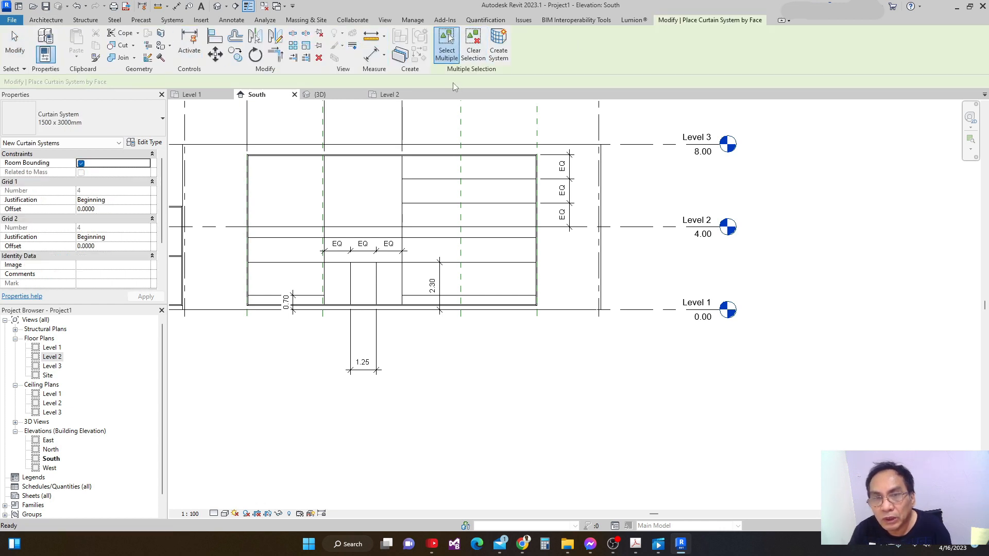
pyautogui.press('Escape')
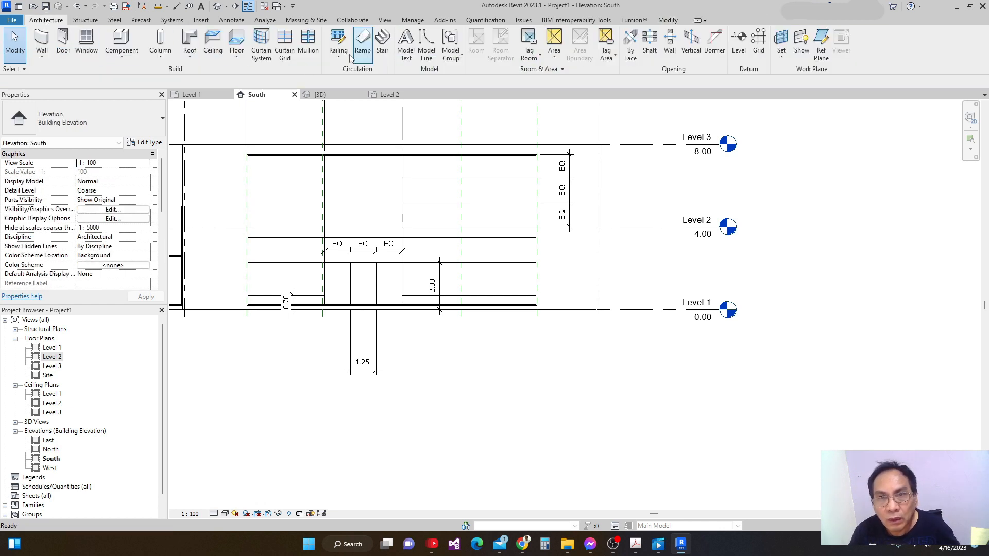
pyautogui.click(284, 45)
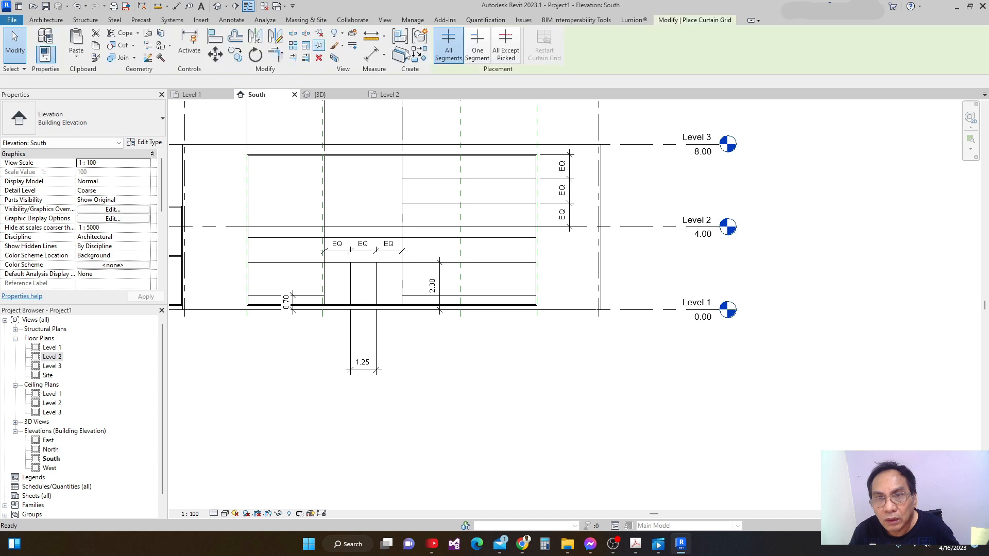
pyautogui.click(512, 52)
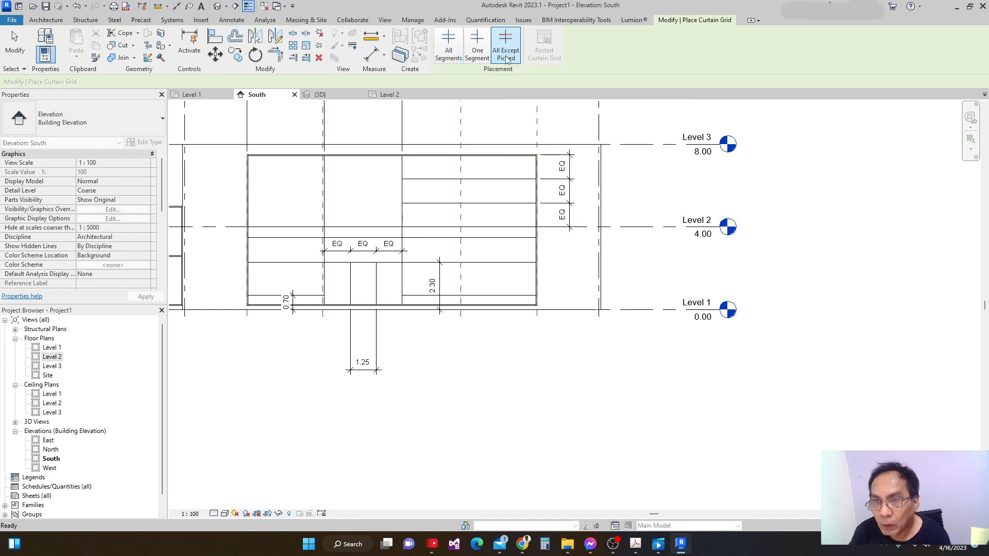
pyautogui.click(438, 158)
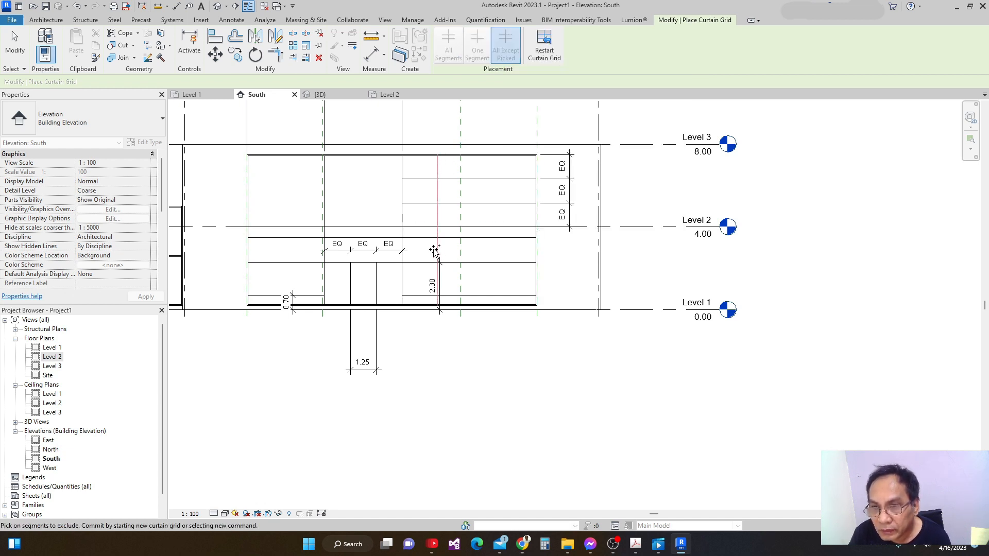
# Step: Exclude the new vertical line's three segments below the horizontal grid line just under Level 2 and commit the grid
pyautogui.scroll(2, 437, 278)
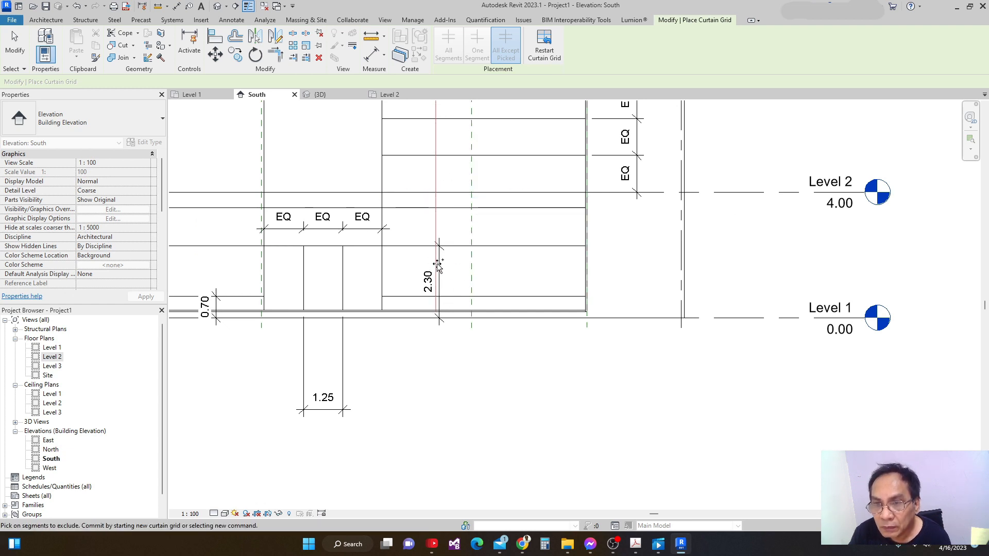
pyautogui.scroll(3, 438, 265)
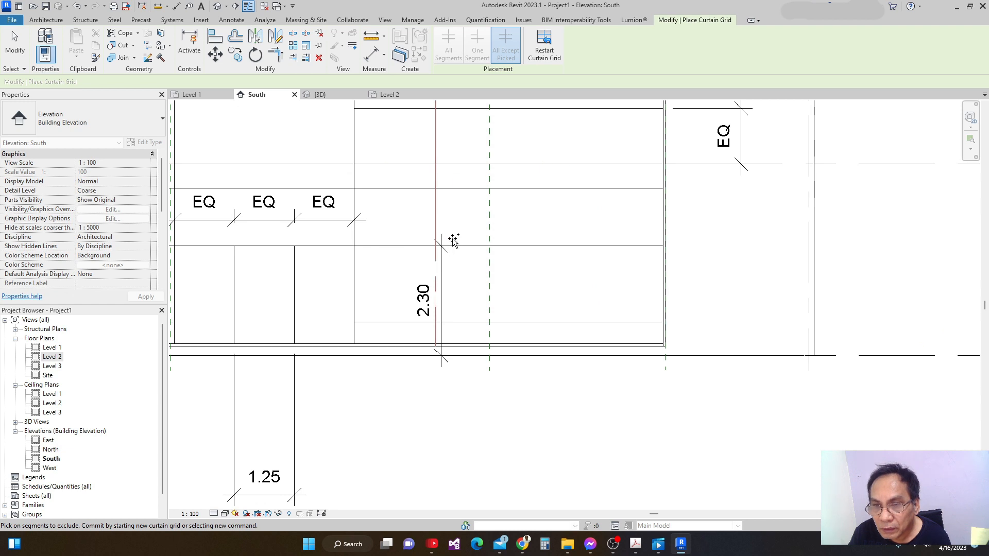
pyautogui.scroll(-2, 438, 206)
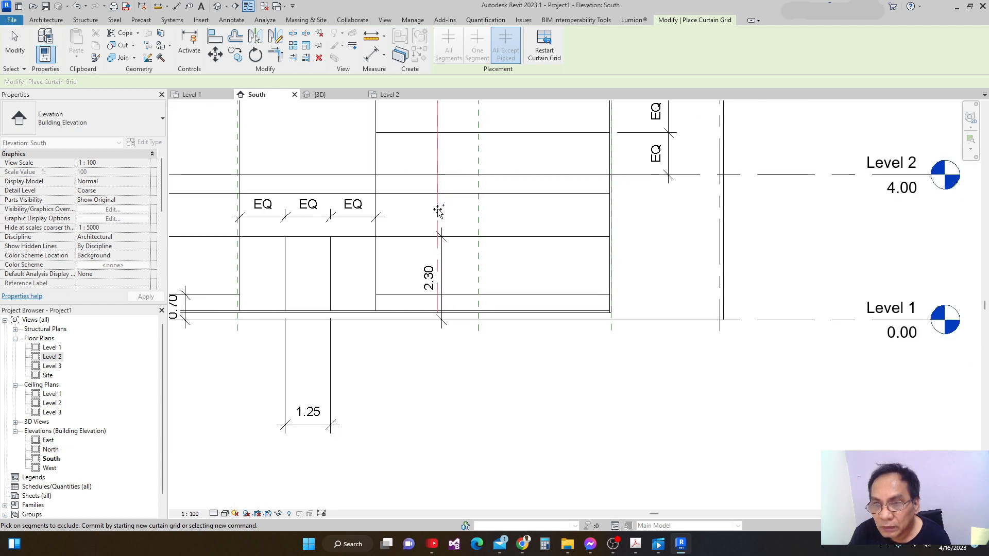
pyautogui.scroll(-1, 454, 208)
pyautogui.moveTo(476, 220); pyautogui.dragTo(470, 289, button='middle')
pyautogui.scroll(-1, 462, 282)
pyautogui.moveTo(533, 280); pyautogui.dragTo(532, 245, button='middle')
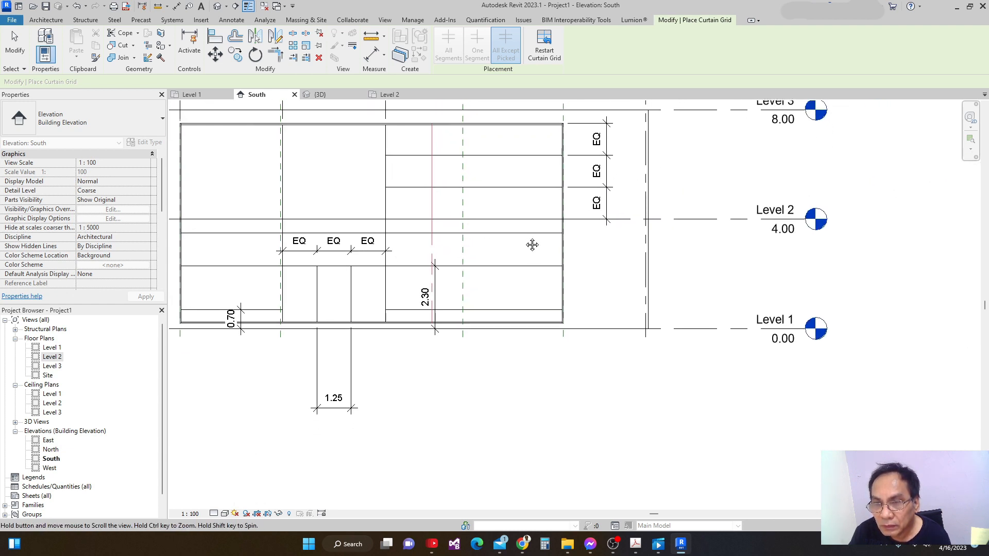
pyautogui.moveTo(437, 241); pyautogui.dragTo(424, 236, button='middle')
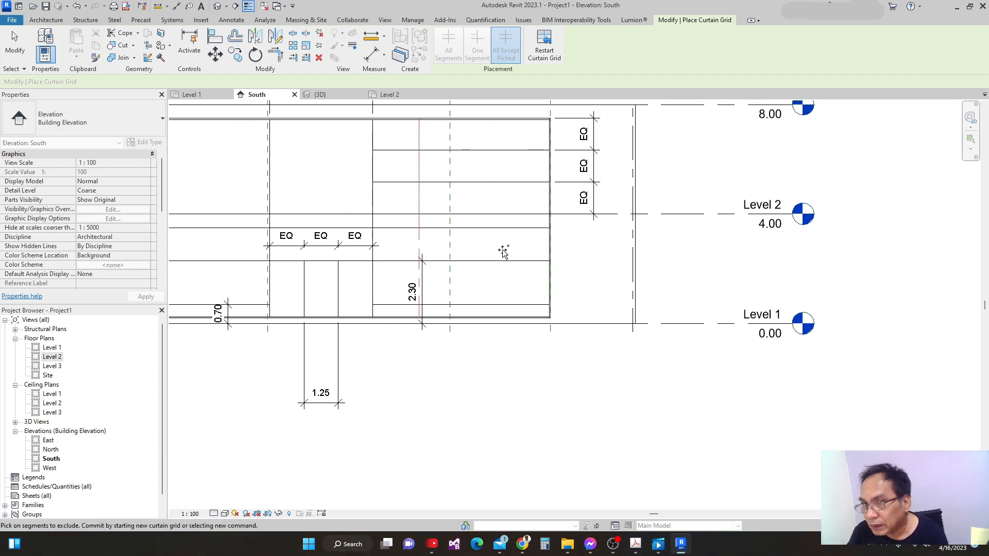
pyautogui.click(545, 50)
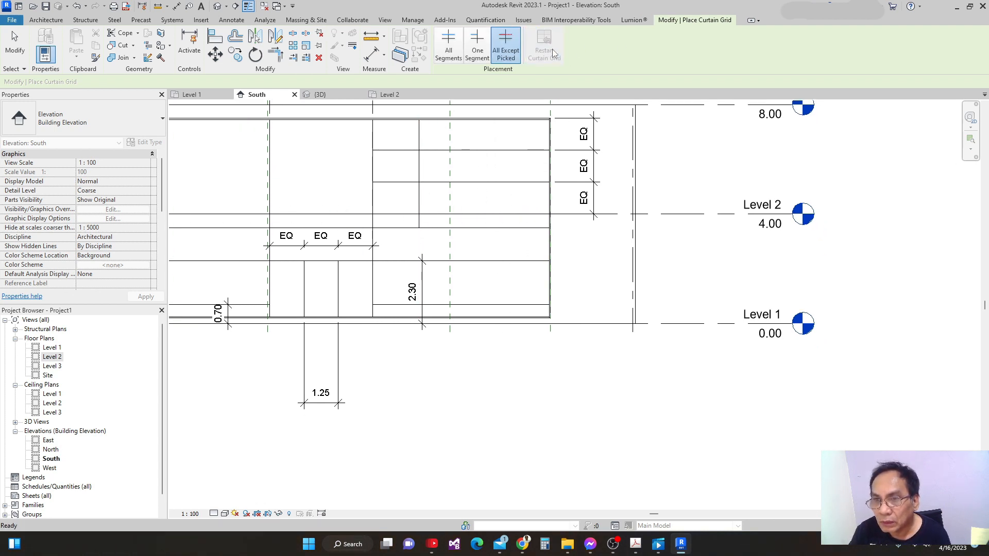
pyautogui.moveTo(516, 340); pyautogui.dragTo(538, 388, button='middle')
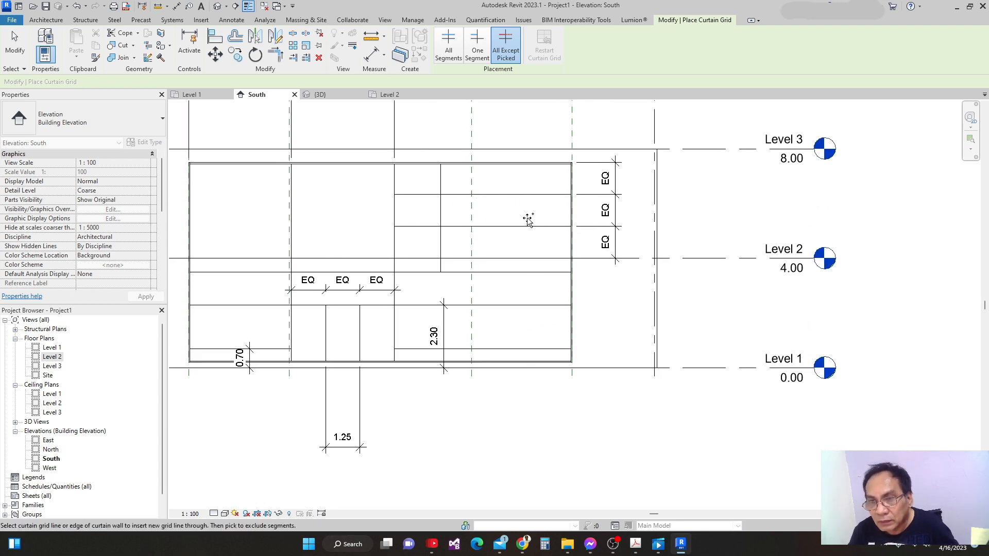
# Step: Try to remove the segment just below Level 2 from the right bay's vertical curtain grid line with Add/Remove Segments
pyautogui.press('Escape')
pyautogui.click(441, 217)
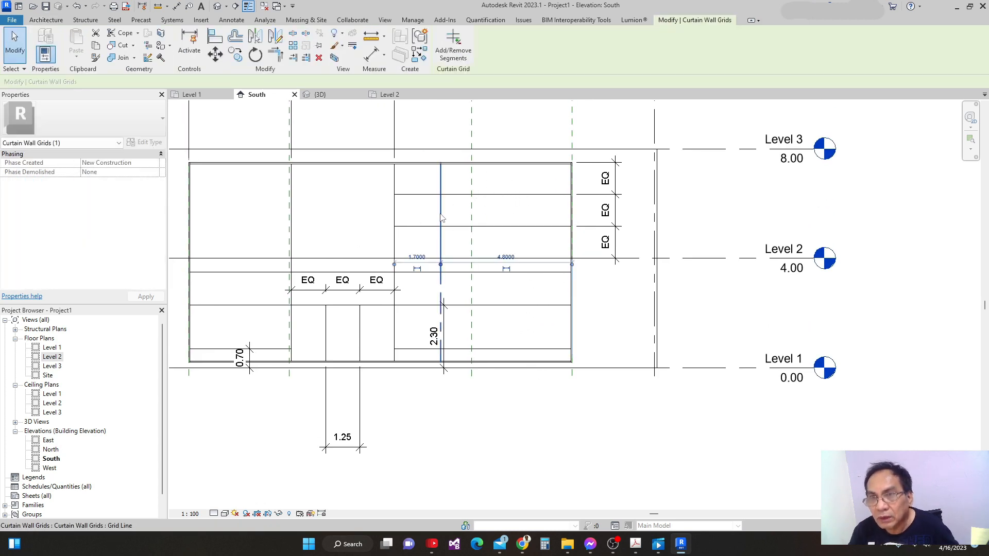
pyautogui.click(460, 52)
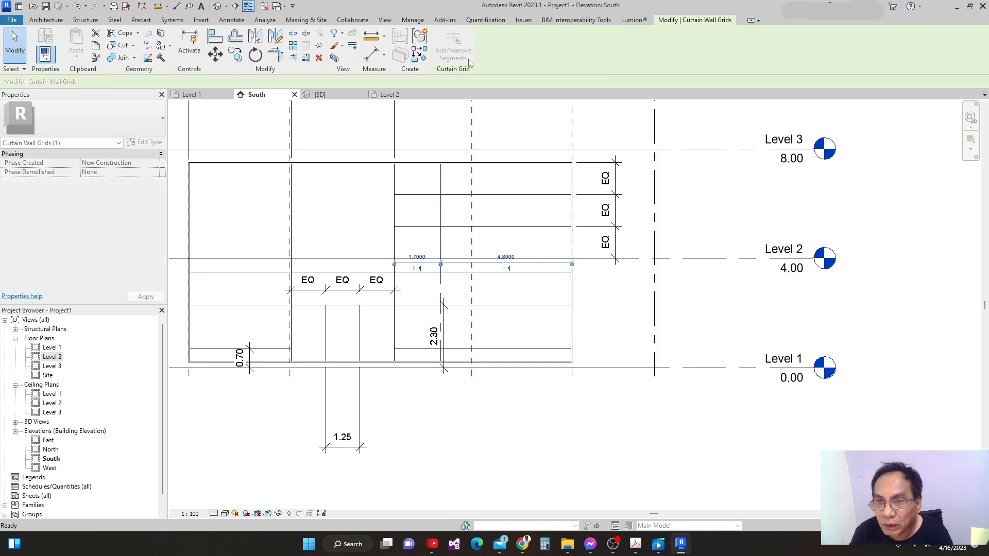
pyautogui.scroll(4, 438, 271)
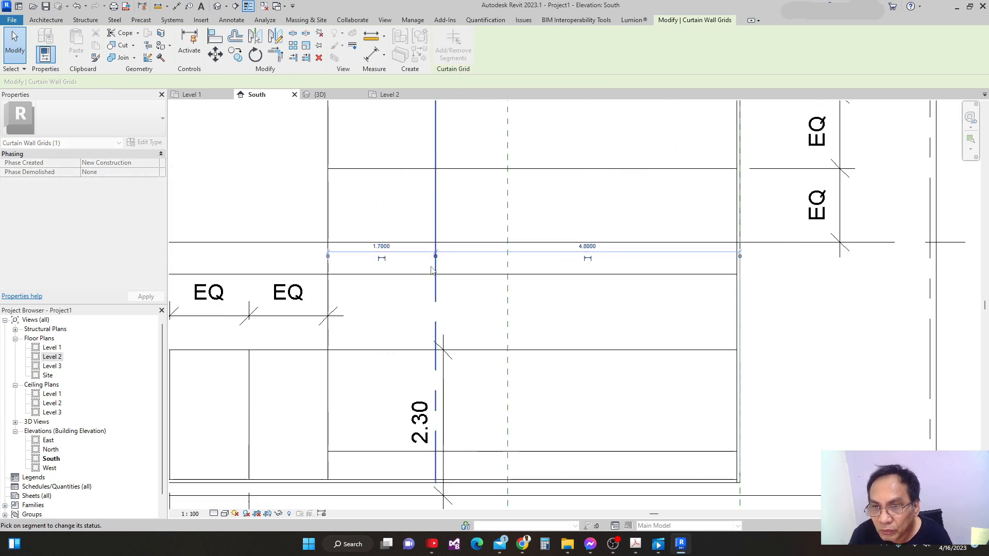
pyautogui.scroll(-3, 431, 270)
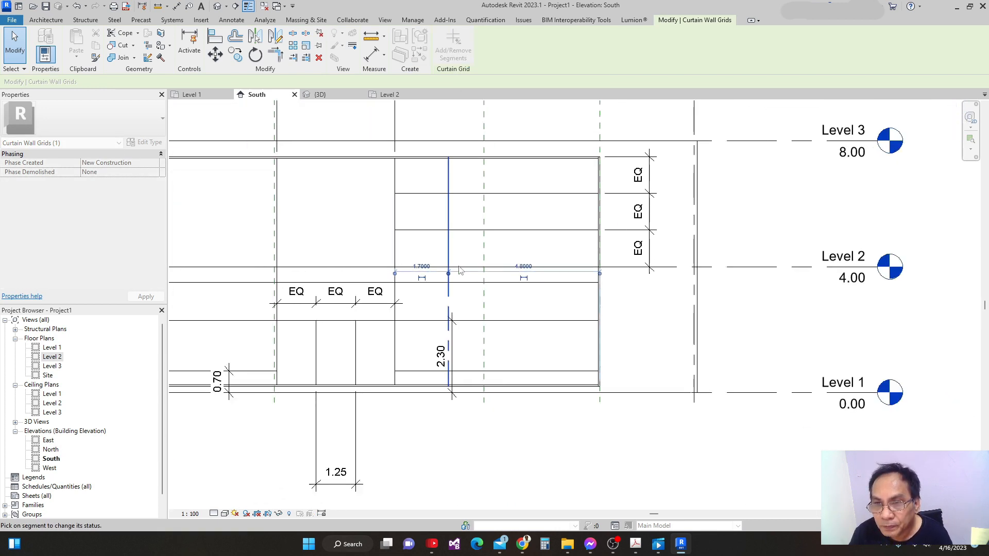
pyautogui.scroll(2, 452, 279)
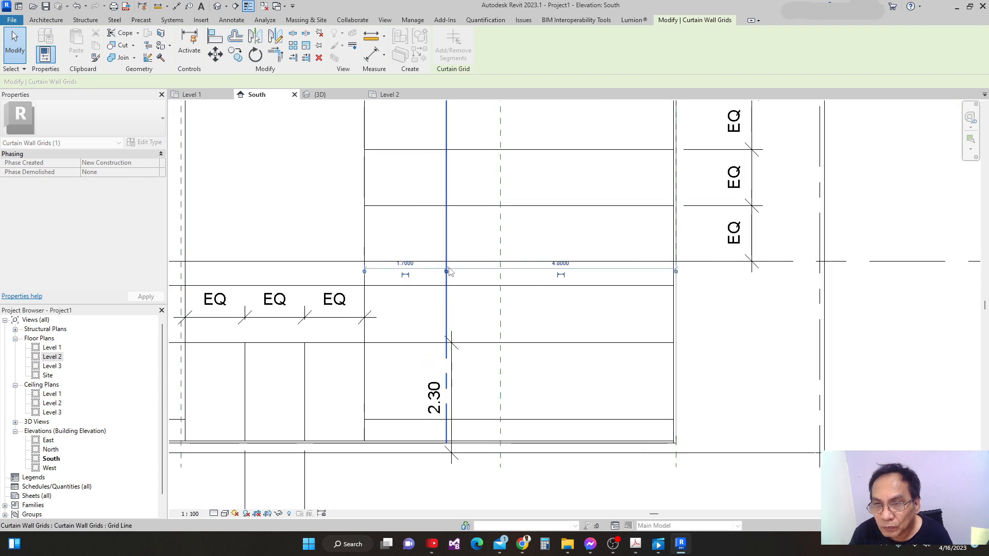
pyautogui.scroll(3, 466, 271)
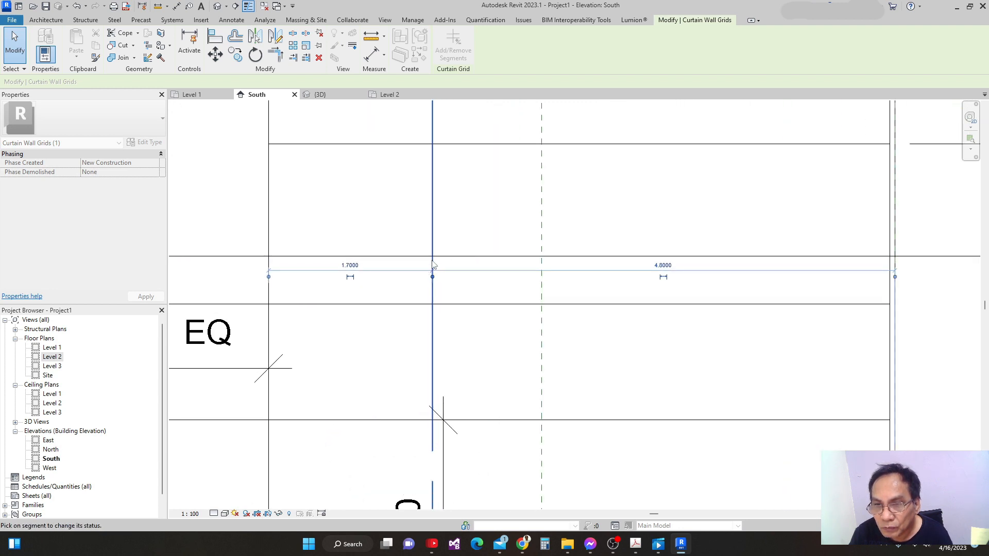
pyautogui.scroll(-4, 440, 253)
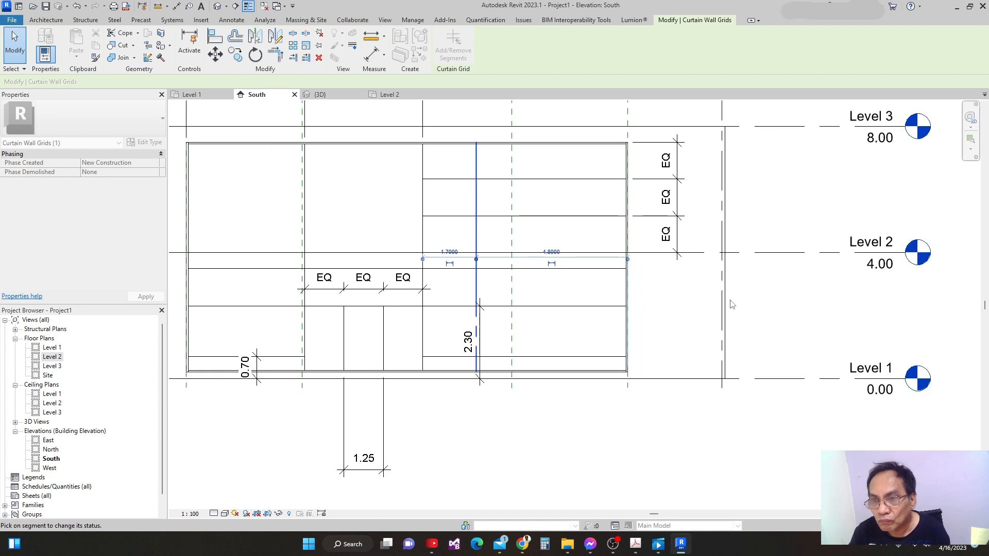
pyautogui.press('Escape')
# Step: Remove the right bay's vertical grid line segments between Level 2 and the horizontal grid line at 2.30 m height
pyautogui.scroll(3, 530, 280)
pyautogui.scroll(-3, 570, 305)
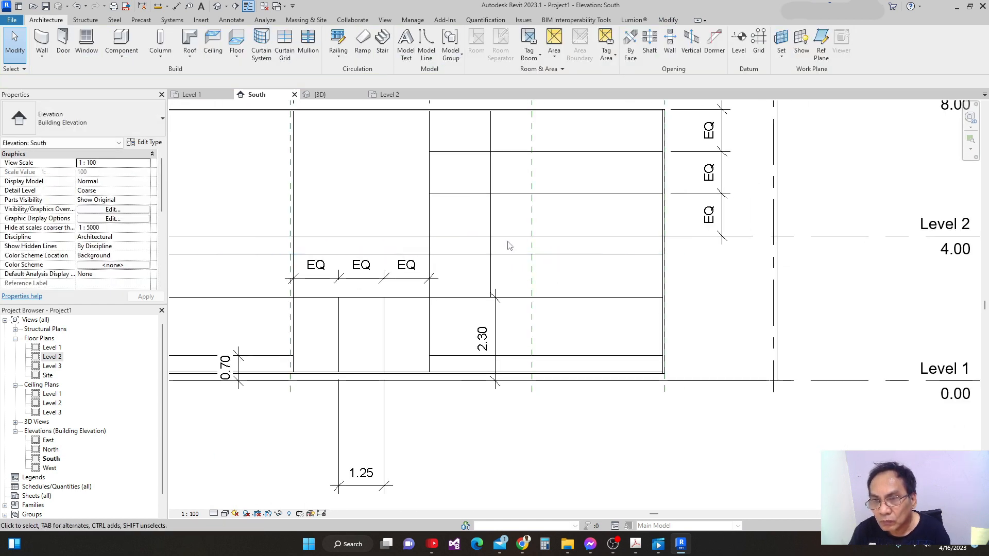
pyautogui.scroll(-2, 503, 248)
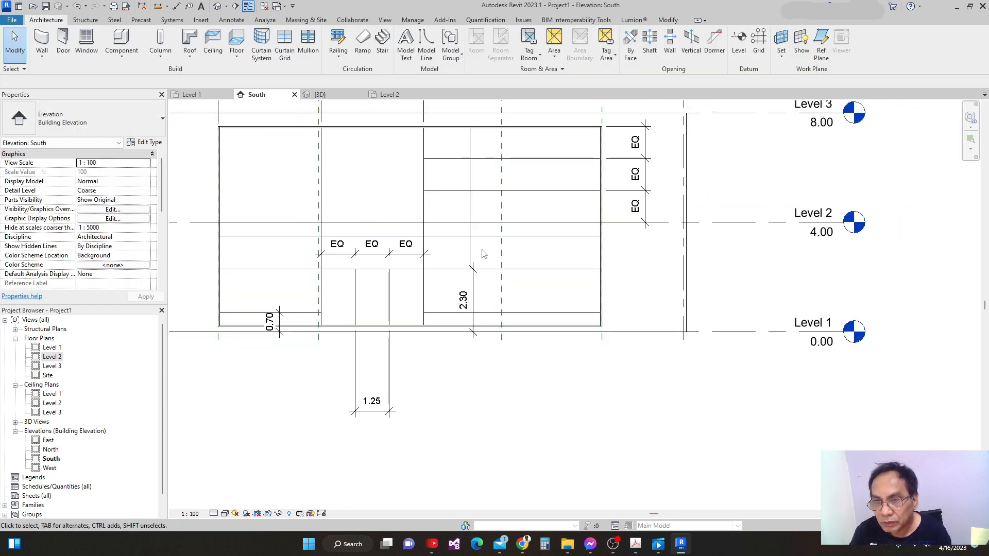
pyautogui.scroll(-1, 487, 250)
pyautogui.scroll(1, 489, 247)
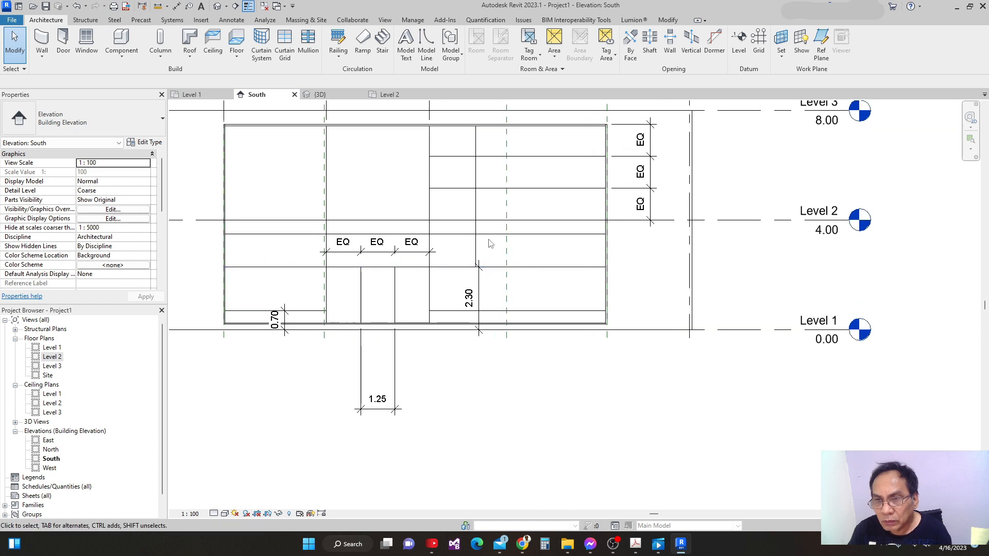
pyautogui.click(476, 250)
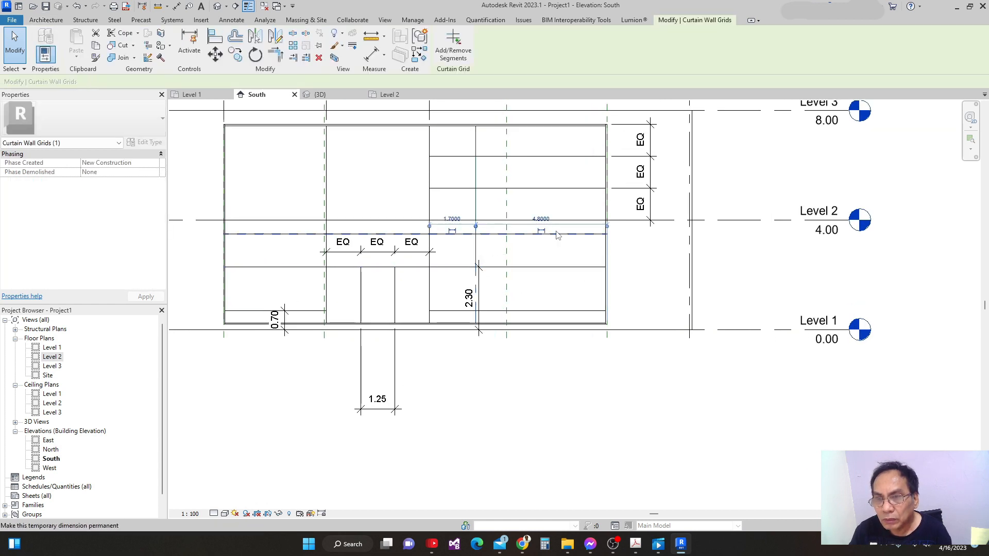
pyautogui.click(437, 51)
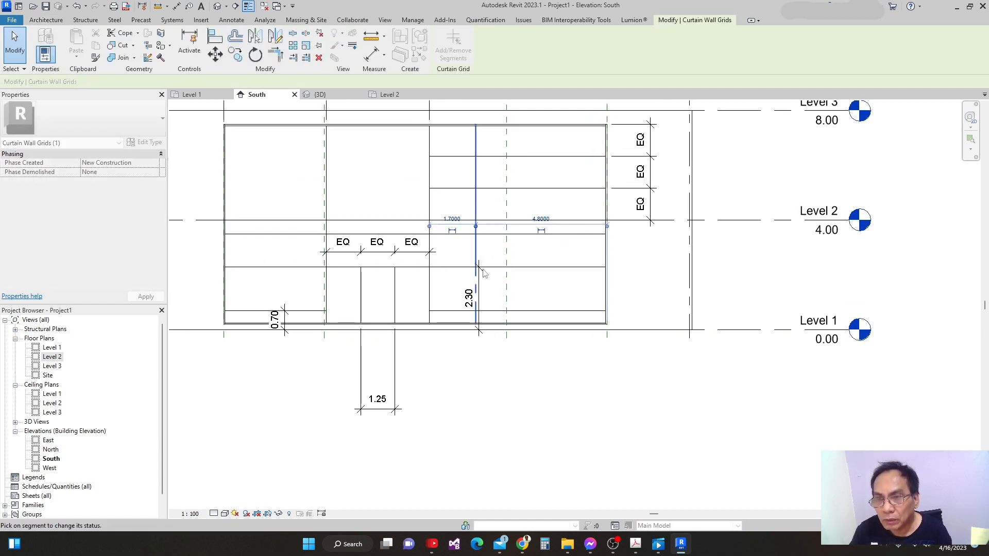
pyautogui.scroll(6, 485, 238)
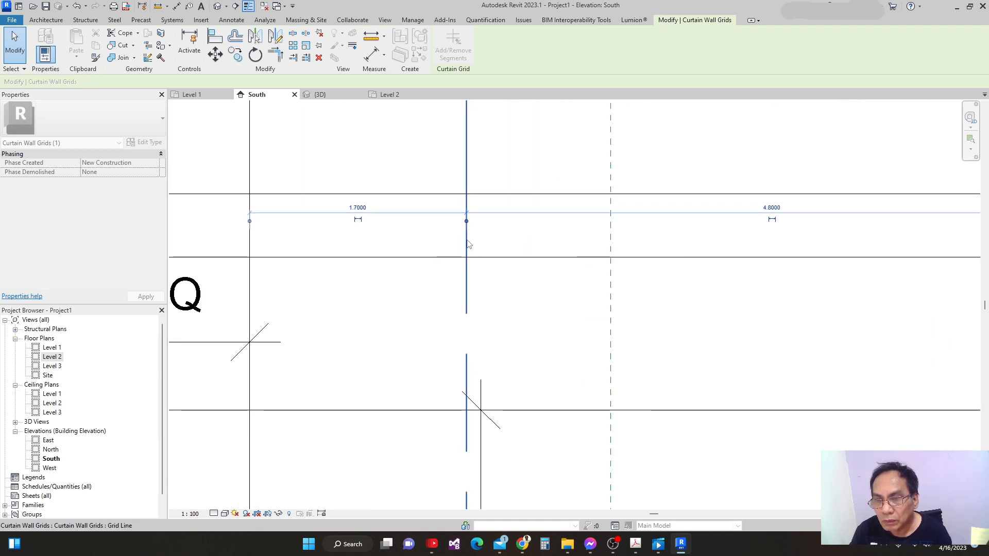
pyautogui.scroll(2, 468, 241)
pyautogui.moveTo(474, 251); pyautogui.dragTo(477, 259, button='middle')
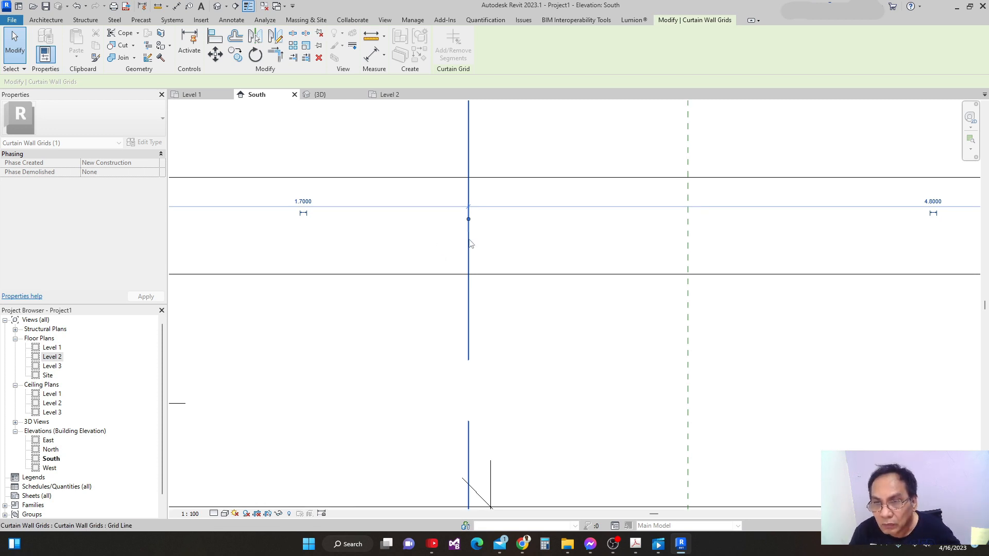
pyautogui.scroll(-2, 470, 233)
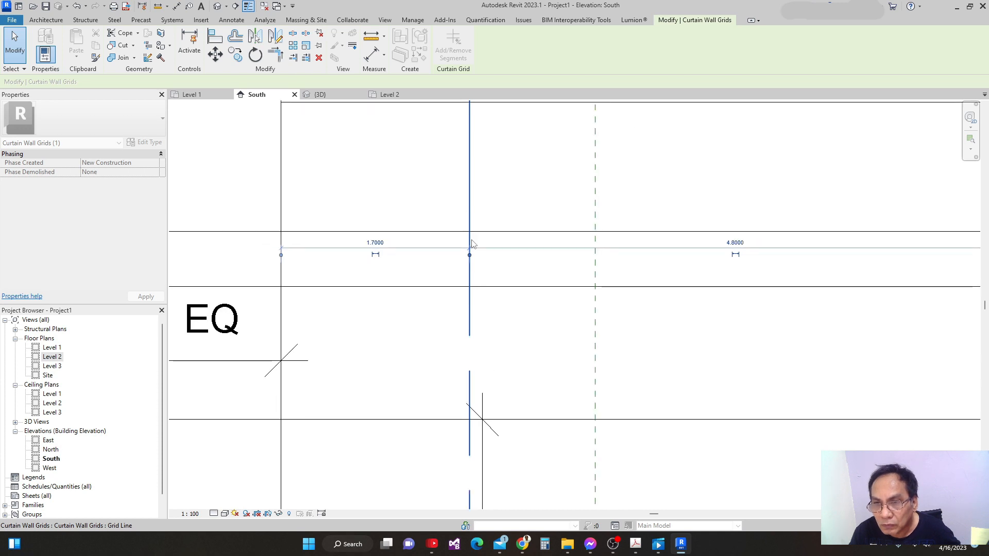
pyautogui.scroll(-2, 471, 244)
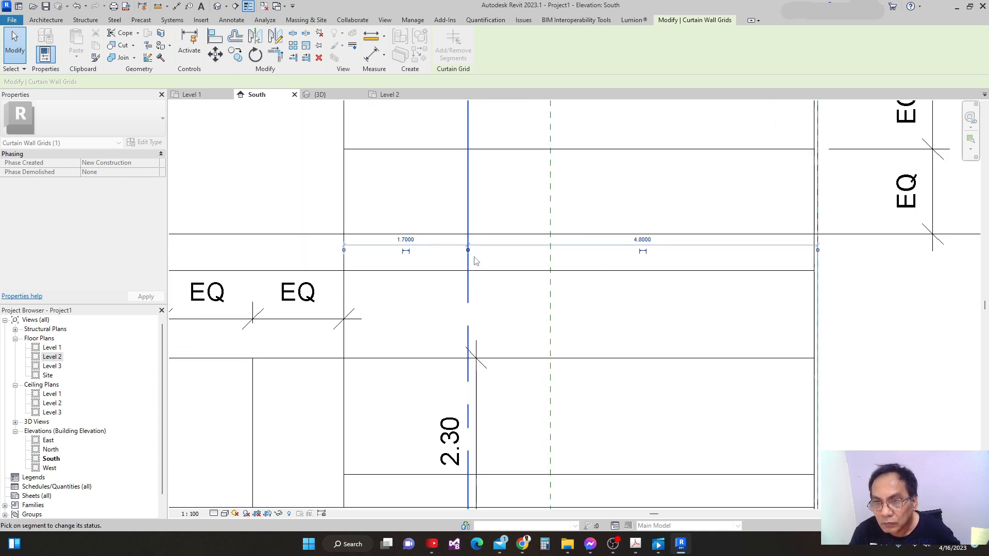
pyautogui.press('Escape')
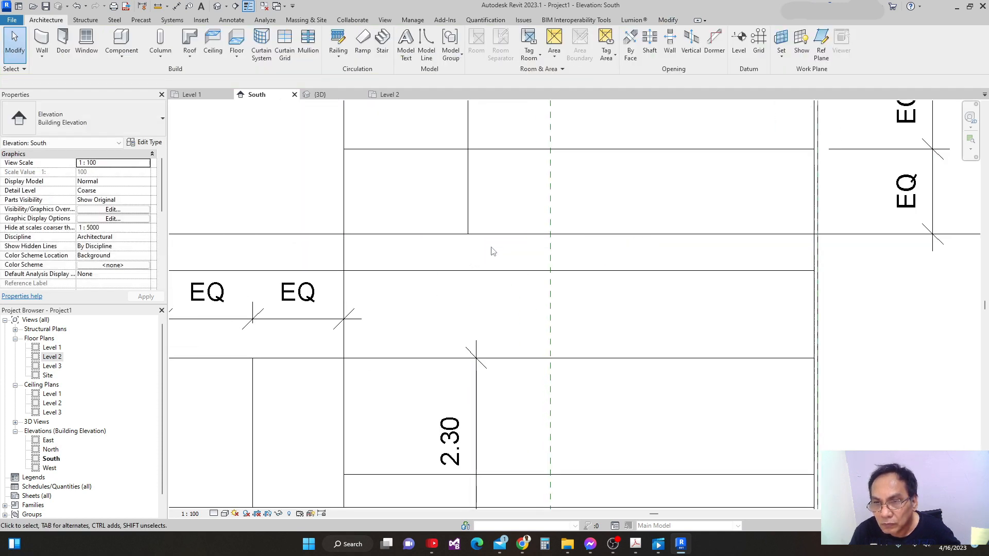
# Step: Place a second vertical curtain grid line with All Except Picked, midway between the right bay's existing vertical line and the wall's right edge
pyautogui.scroll(-3, 492, 251)
pyautogui.scroll(-1, 520, 300)
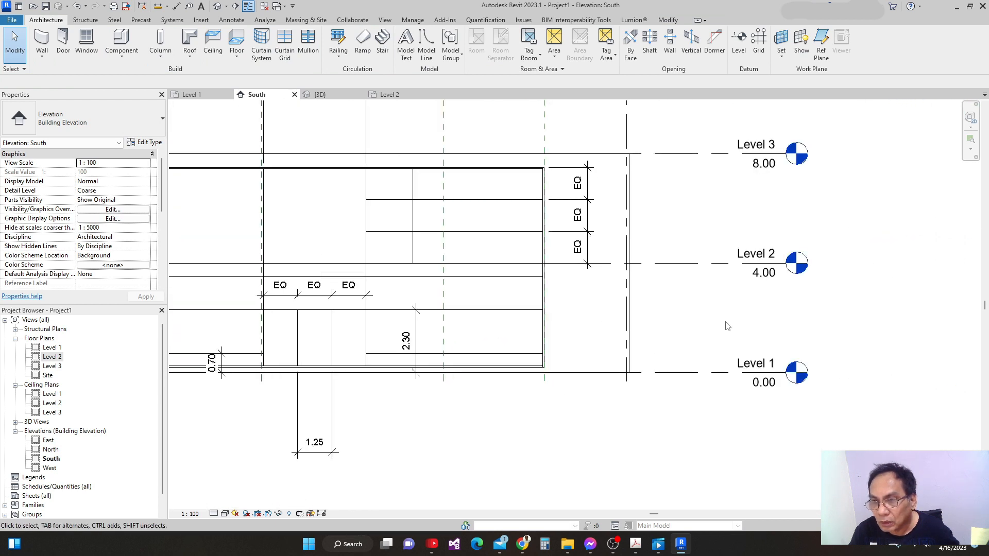
pyautogui.scroll(-2, 677, 323)
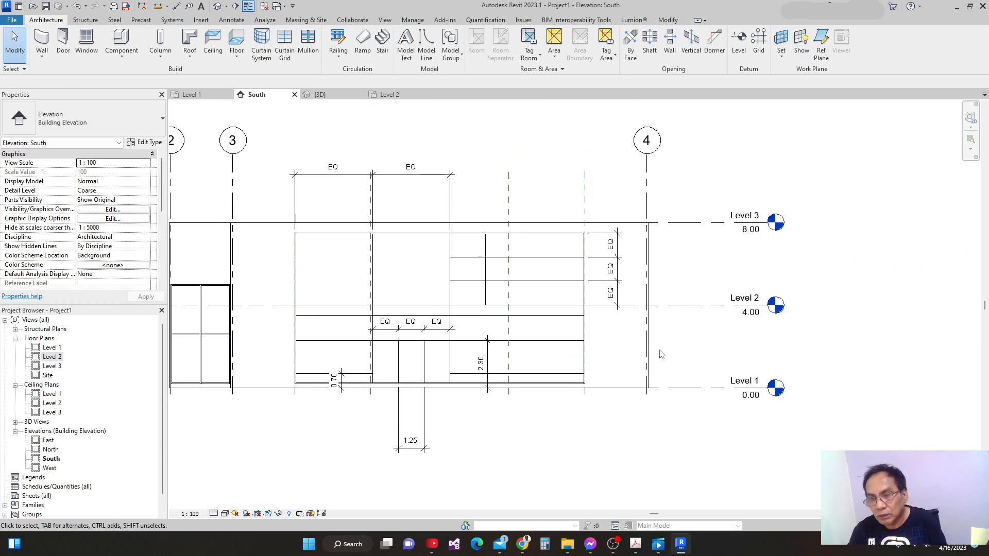
pyautogui.scroll(1, 613, 336)
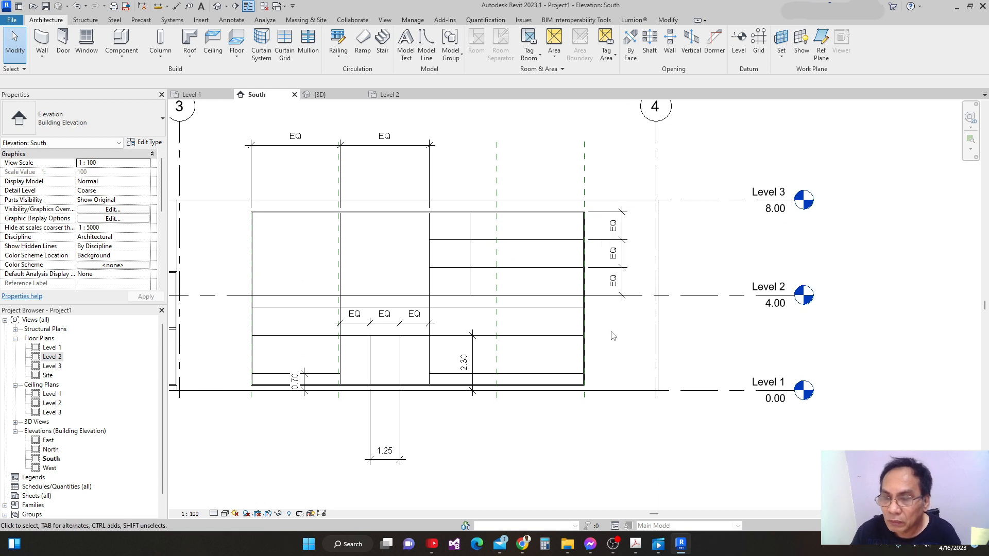
pyautogui.scroll(-1, 489, 253)
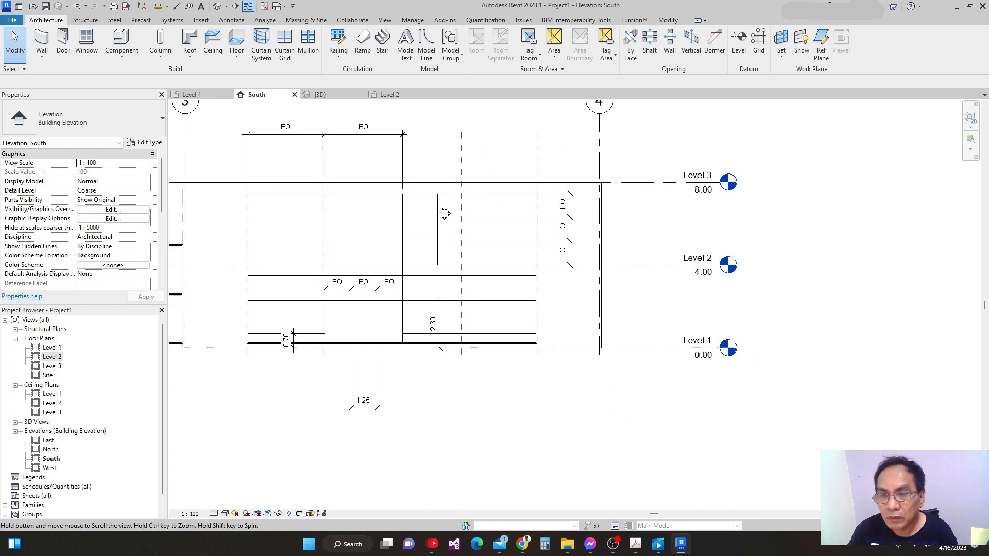
pyautogui.moveTo(488, 253); pyautogui.dragTo(407, 220, button='middle')
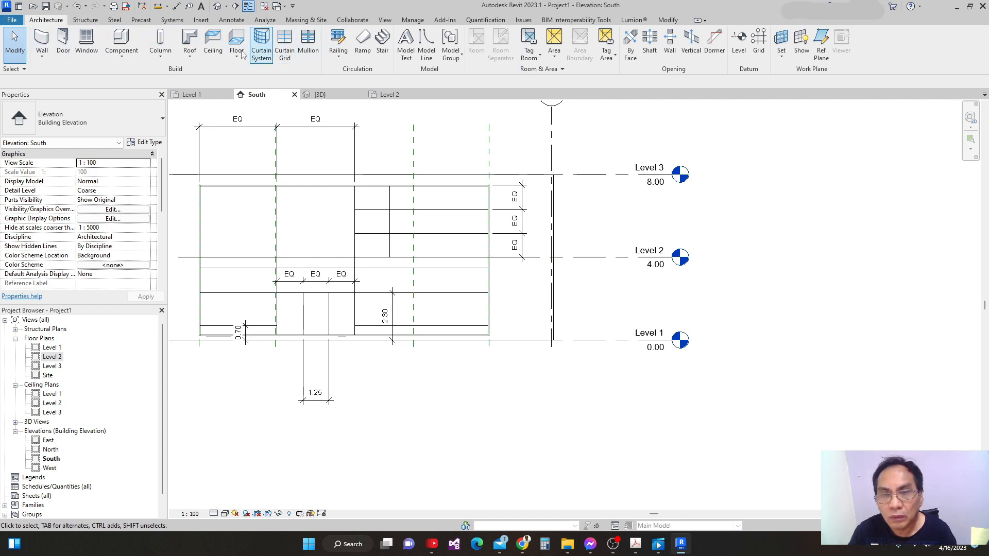
pyautogui.click(284, 49)
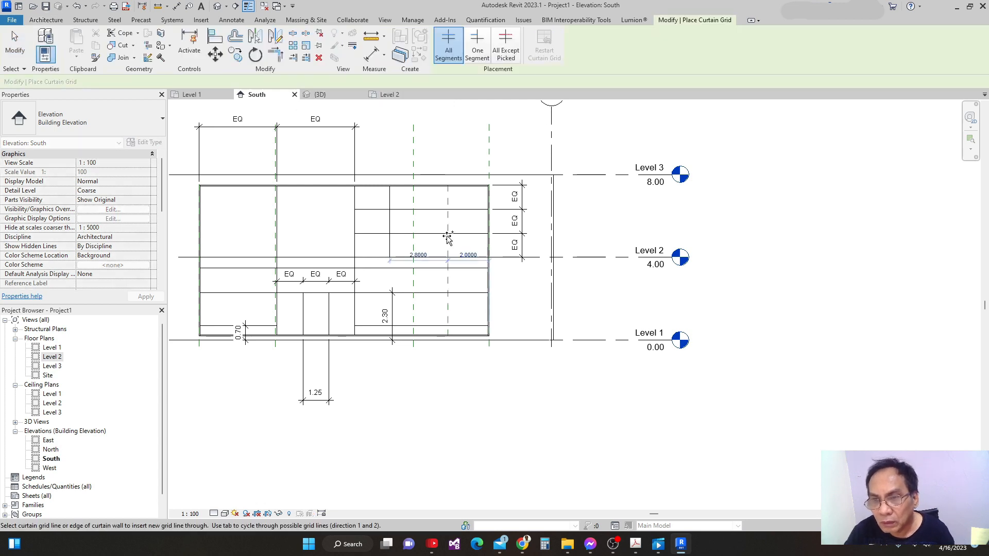
pyautogui.click(505, 53)
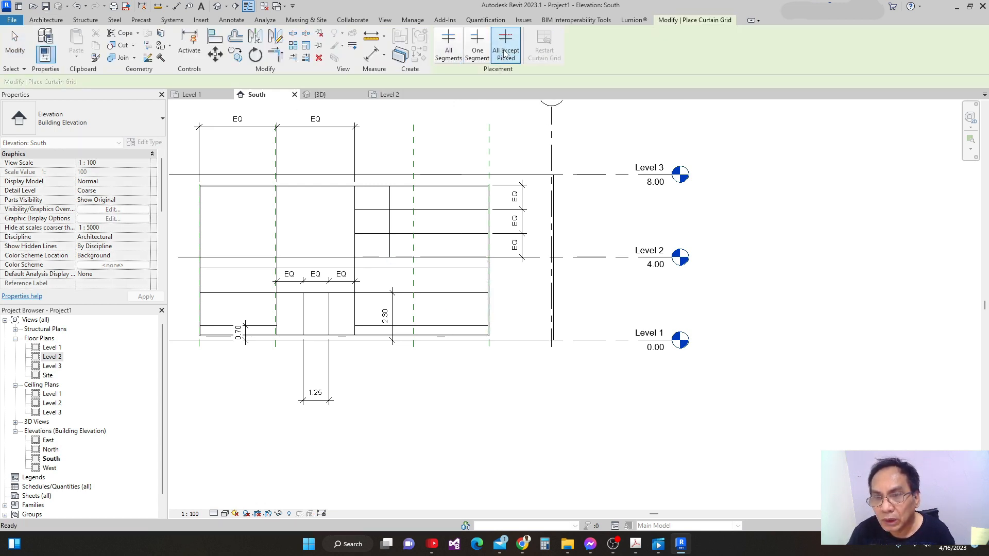
pyautogui.click(448, 240)
# Step: Exclude the second vertical line's segments below Level 2 and commit the curtain grid
pyautogui.scroll(2, 442, 332)
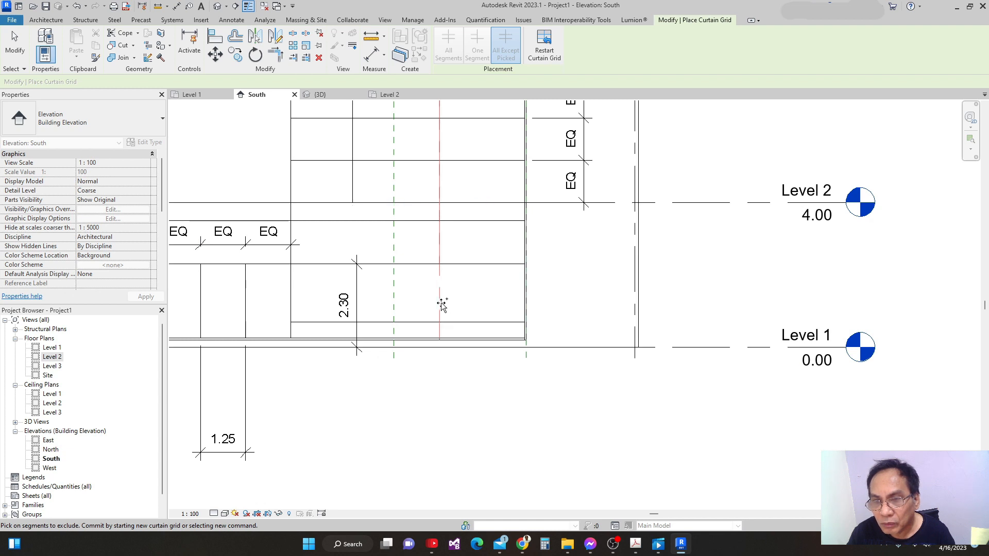
pyautogui.moveTo(440, 234); pyautogui.dragTo(424, 293, button='middle')
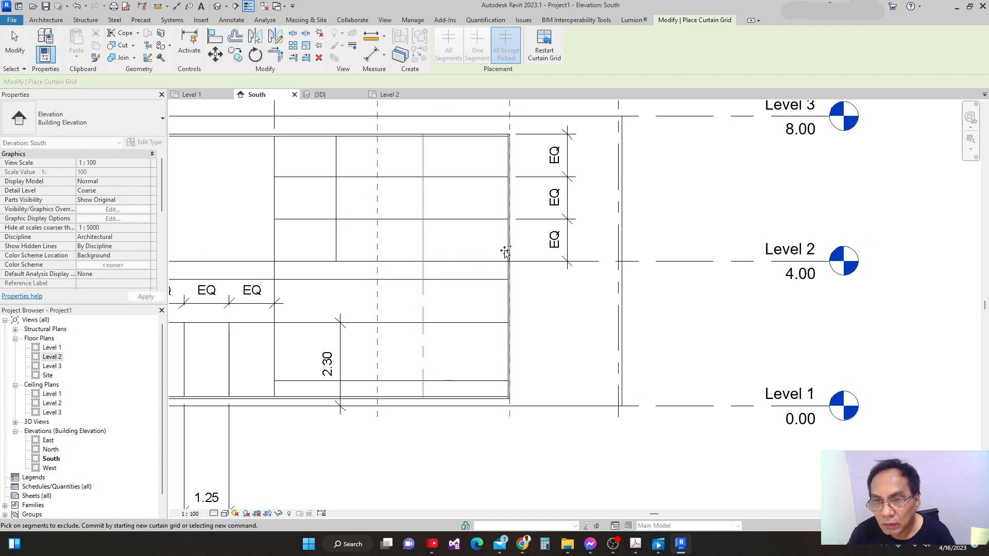
pyautogui.scroll(-3, 503, 273)
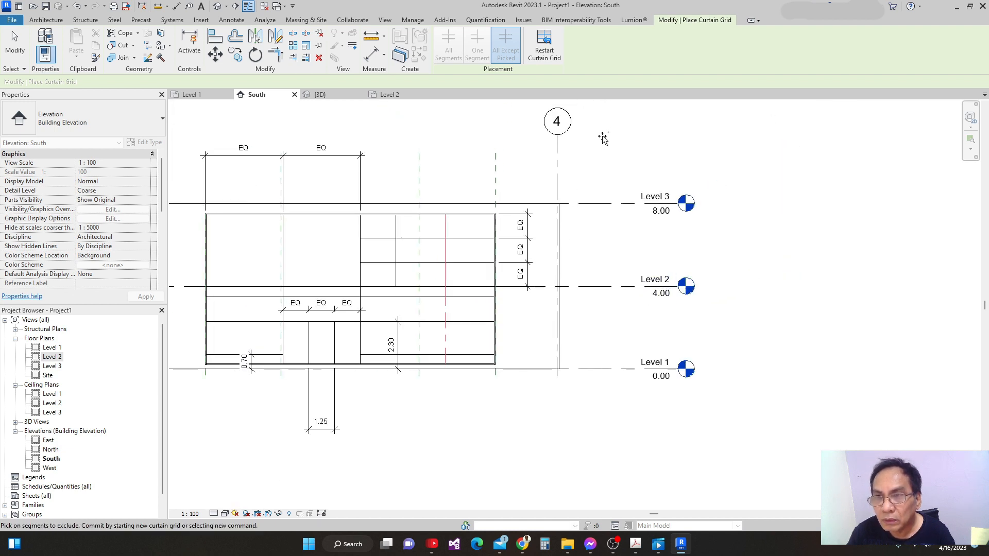
pyautogui.click(545, 49)
# Step: Add an aligned dimension string above the wall from the right bay's left grid line through both vertical lines to the wall's right edge
pyautogui.scroll(-3, 639, 154)
pyautogui.moveTo(596, 293); pyautogui.dragTo(574, 272, button='middle')
pyautogui.scroll(1, 394, 259)
pyautogui.moveTo(397, 262); pyautogui.dragTo(422, 316, button='middle')
pyautogui.press('d')
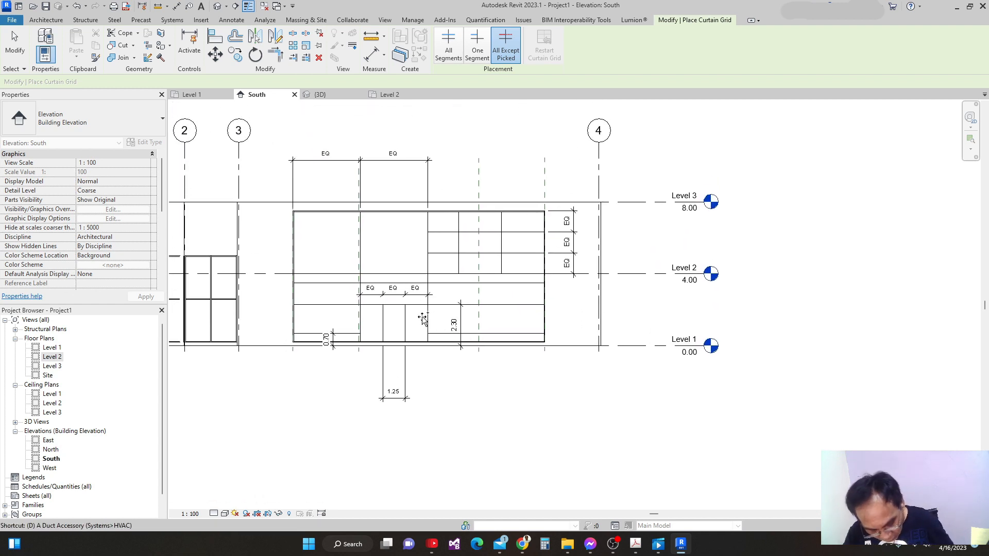
pyautogui.press('i')
pyautogui.scroll(1, 434, 226)
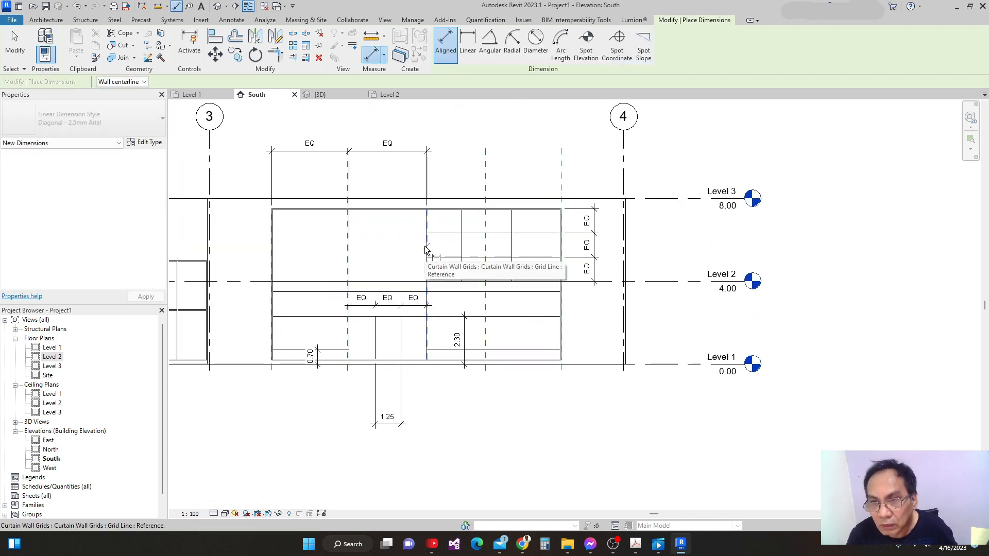
pyautogui.click(425, 247)
pyautogui.click(464, 251)
pyautogui.click(513, 256)
pyautogui.click(564, 250)
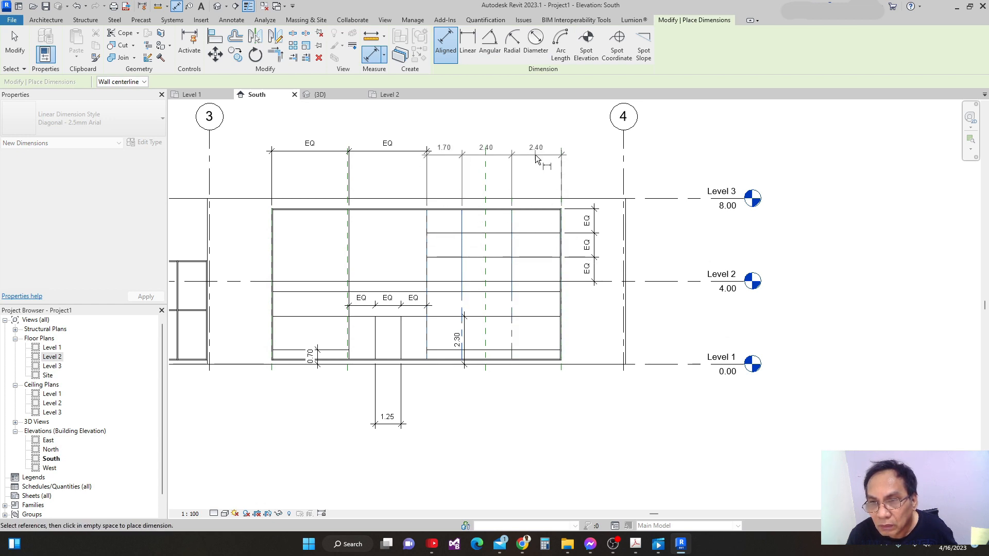
pyautogui.click(533, 162)
pyautogui.click(488, 170)
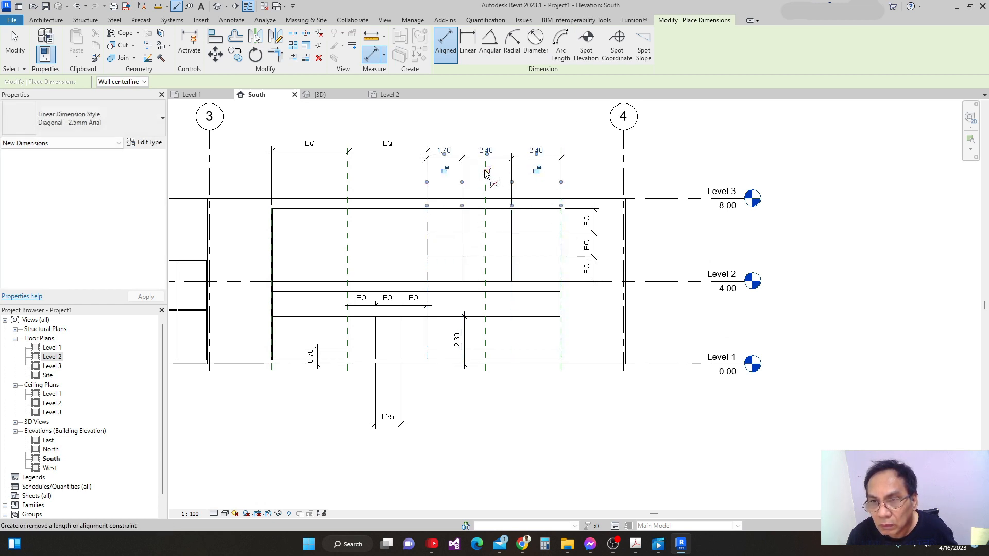
# Step: Examine the divided front curtain wall and its dimensions in the South elevation
pyautogui.scroll(-2, 544, 219)
pyautogui.moveTo(471, 345); pyautogui.dragTo(452, 351, button='middle')
pyautogui.scroll(-1, 443, 308)
pyautogui.scroll(3, 369, 288)
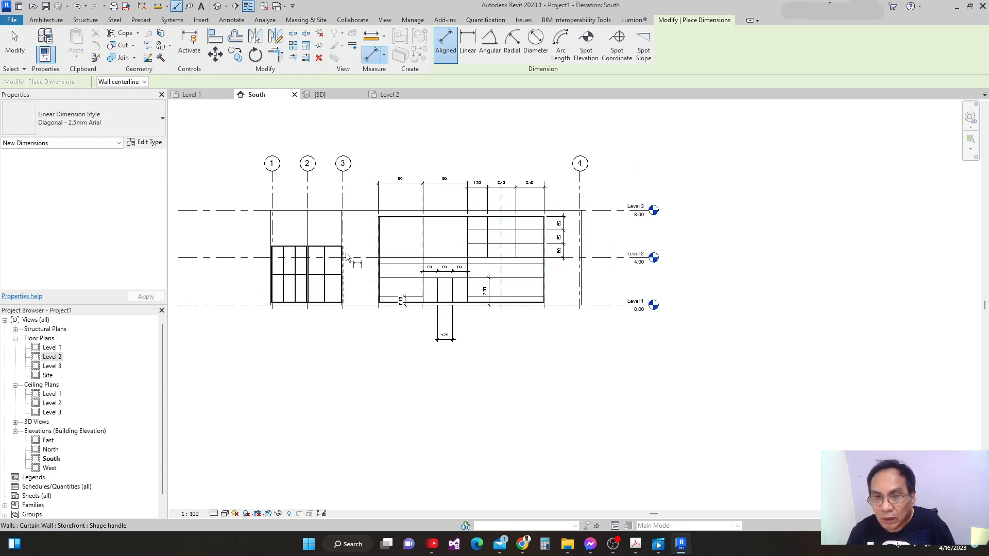
pyautogui.moveTo(408, 303); pyautogui.dragTo(362, 301, button='middle')
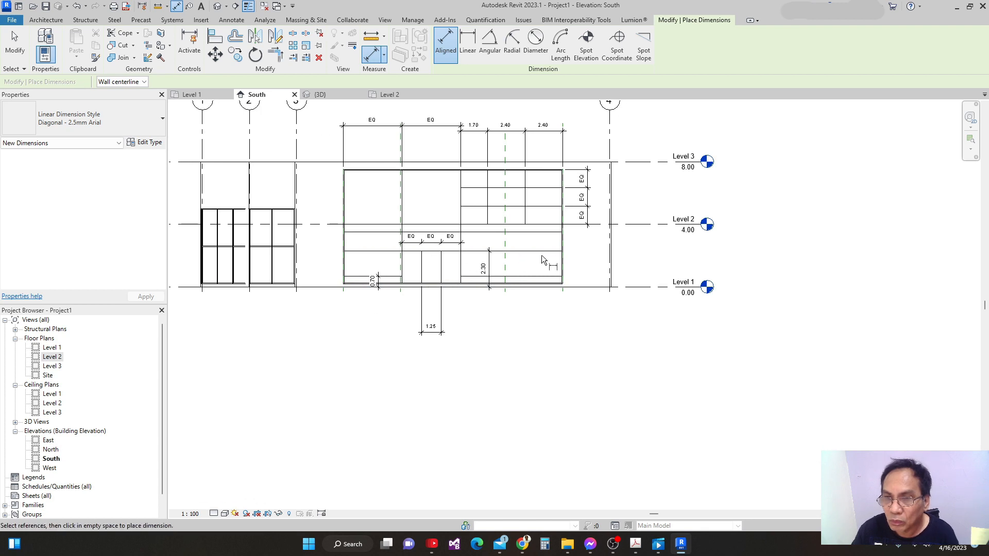
pyautogui.moveTo(473, 296); pyautogui.dragTo(470, 327, button='middle')
pyautogui.moveTo(554, 315); pyautogui.dragTo(576, 254, button='middle')
pyautogui.moveTo(534, 282); pyautogui.dragTo(555, 250, button='middle')
pyautogui.scroll(3, 495, 137)
pyautogui.moveTo(446, 219); pyautogui.dragTo(440, 203, button='middle')
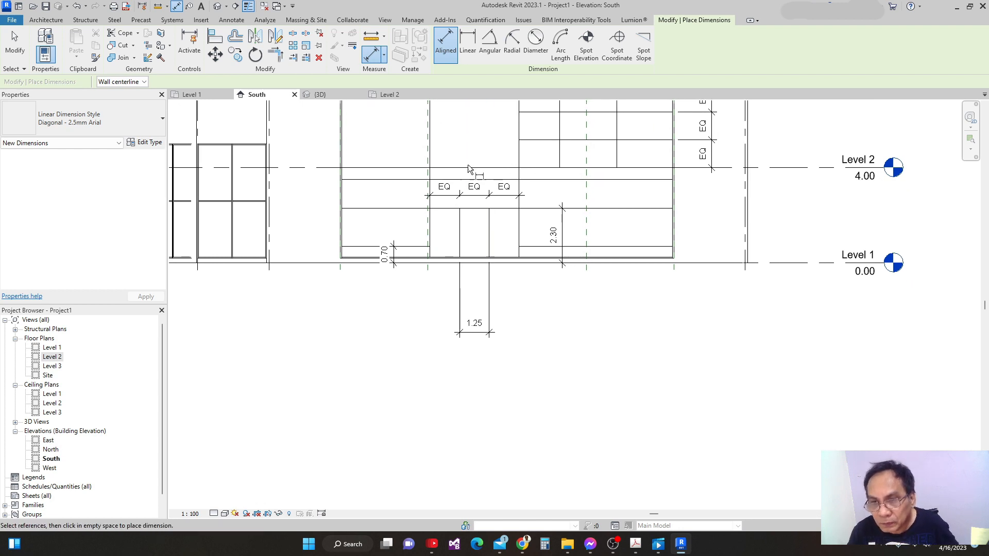
# Step: Delete the equality dimension string above the door opening in the middle bay and unconstrain its grid lines
pyautogui.press('Escape')
pyautogui.press('Escape')
pyautogui.click(483, 200)
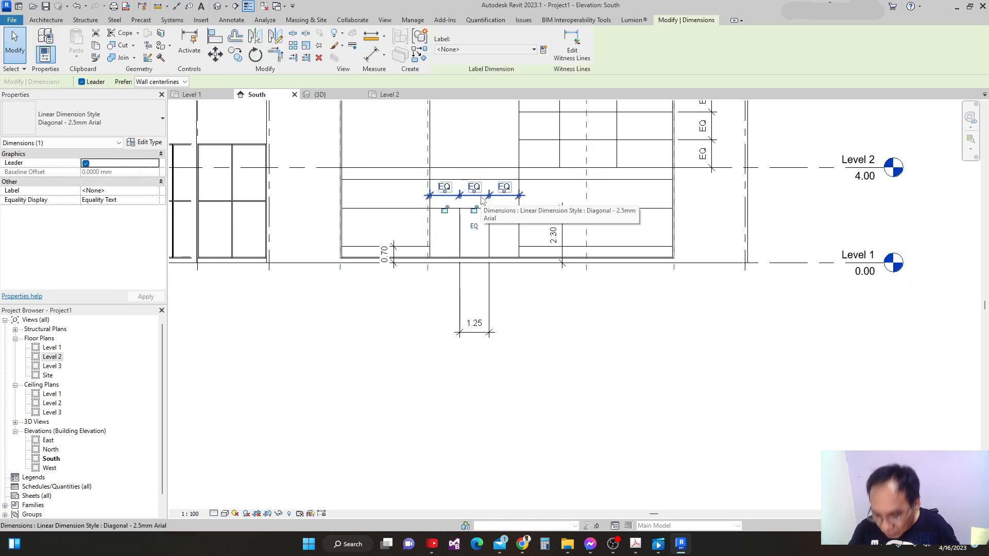
pyautogui.press('Delete')
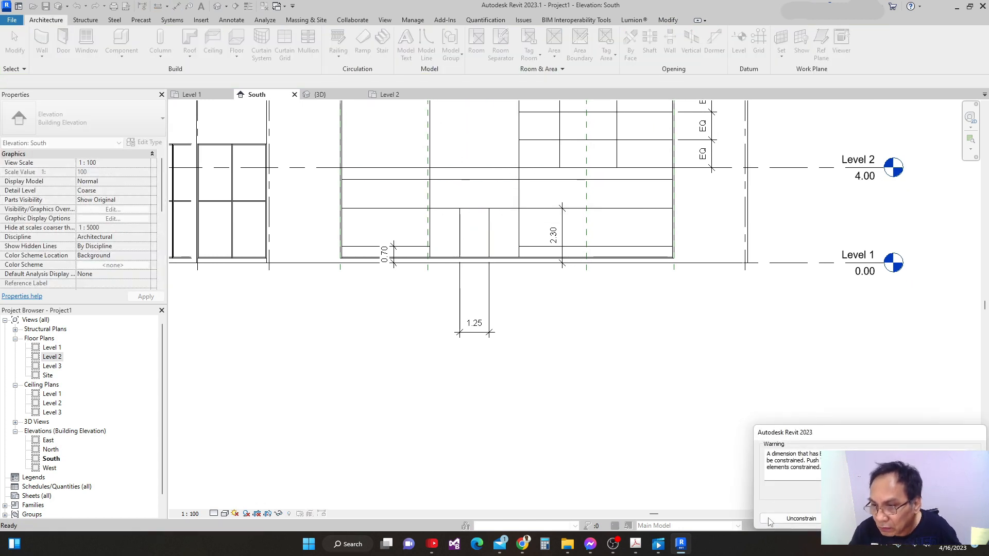
pyautogui.click(795, 518)
# Step: Remove the middle bay's segments of the horizontal grid line at 2.30 on both sides of the door opening
pyautogui.scroll(2, 346, 270)
pyautogui.scroll(-2, 559, 281)
pyautogui.moveTo(557, 276); pyautogui.dragTo(516, 330, button='middle')
pyautogui.scroll(1, 483, 267)
pyautogui.moveTo(501, 263); pyautogui.dragTo(506, 235, button='middle')
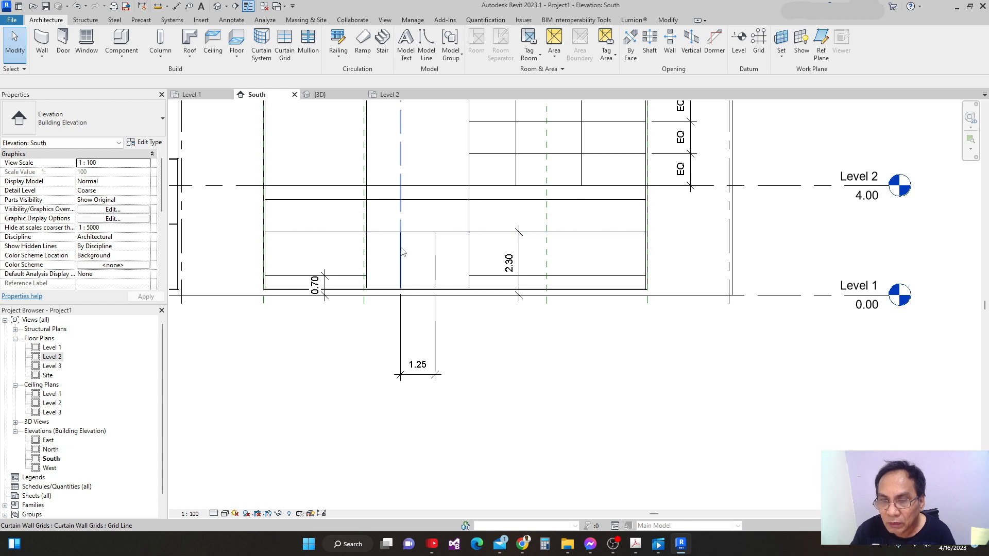
pyautogui.scroll(-3, 434, 247)
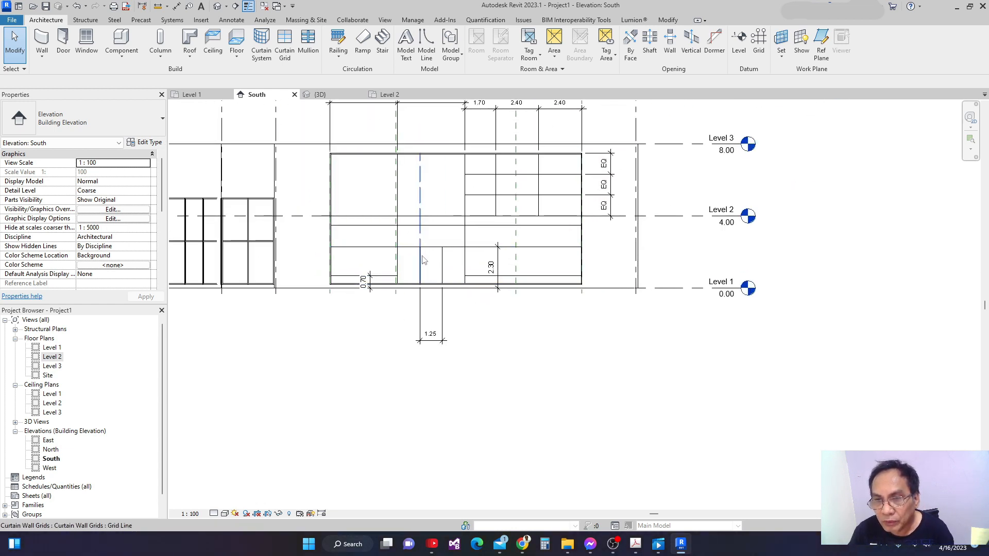
pyautogui.scroll(3, 421, 259)
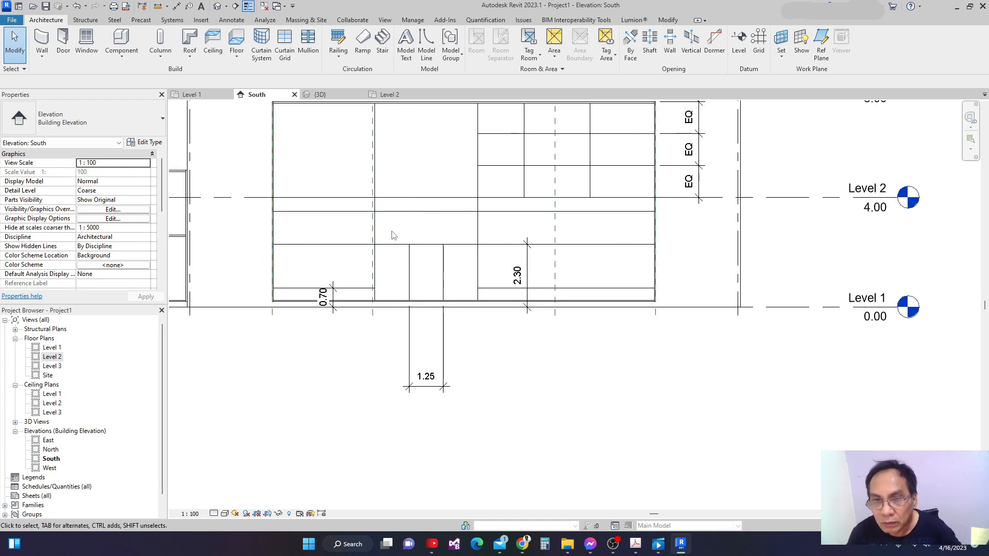
pyautogui.click(391, 245)
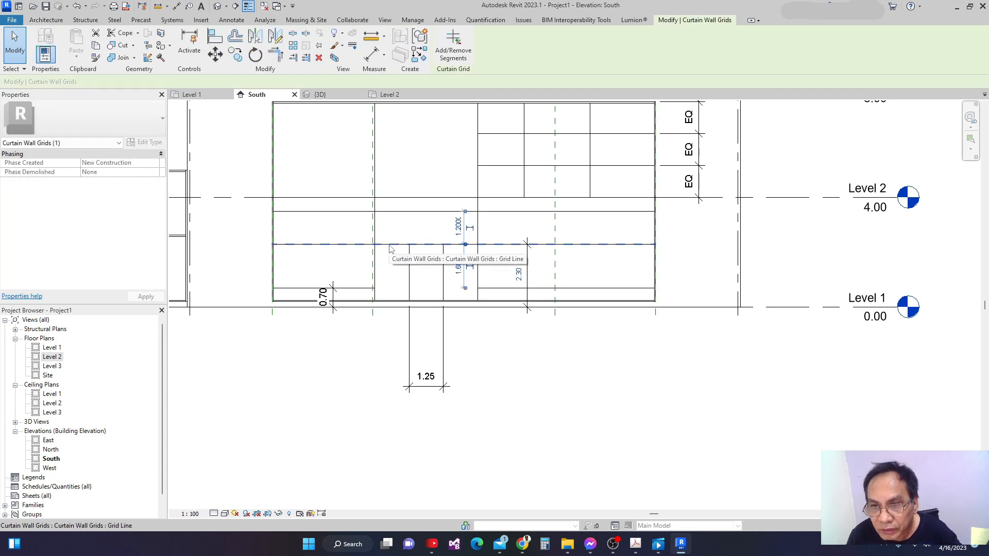
pyautogui.click(452, 43)
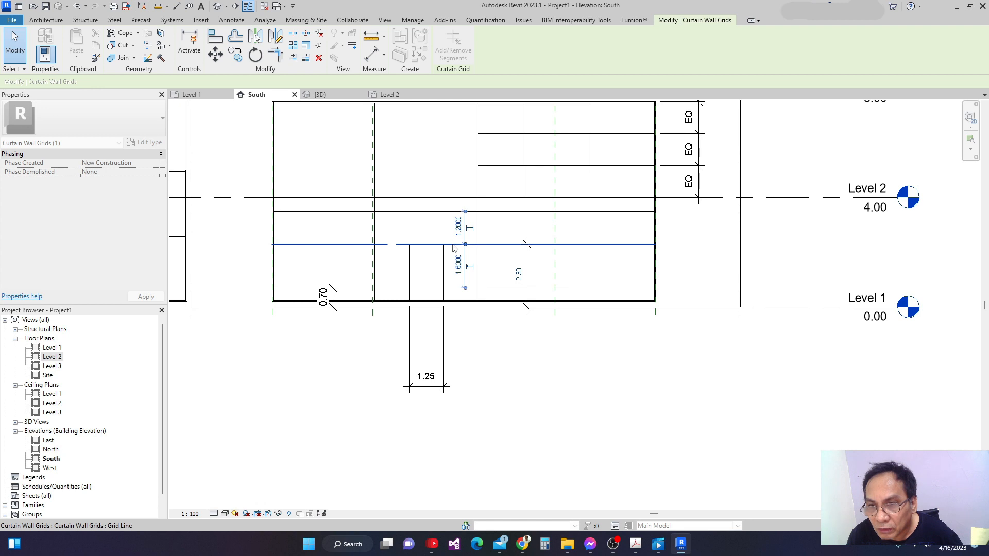
pyautogui.click(533, 359)
# Step: Change the merged curtain panel surrounding the door opening to the Basic Wall type Generic - 200mm
pyautogui.scroll(2, 481, 338)
pyautogui.moveTo(481, 289); pyautogui.dragTo(528, 382, button='middle')
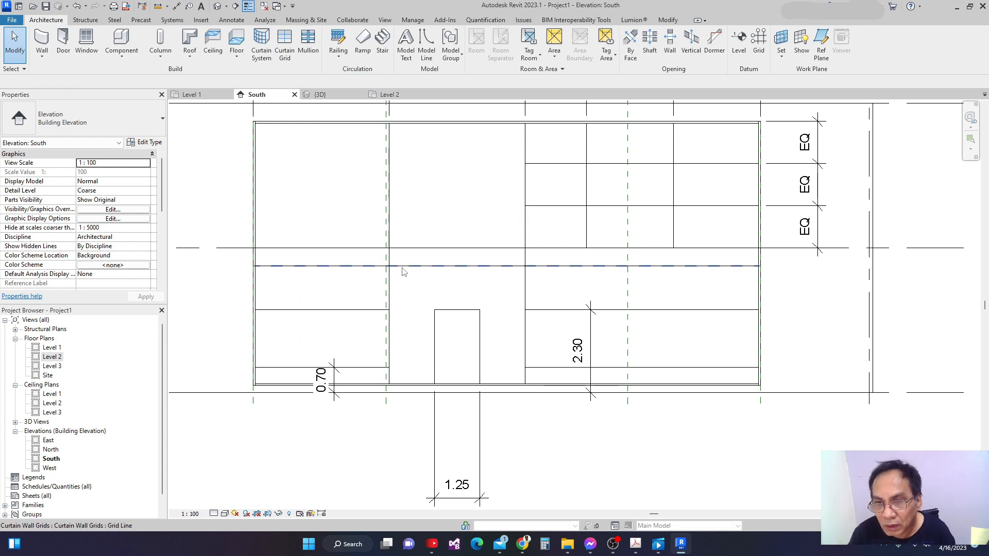
pyautogui.scroll(1, 420, 257)
pyautogui.moveTo(420, 257); pyautogui.dragTo(419, 228, button='middle')
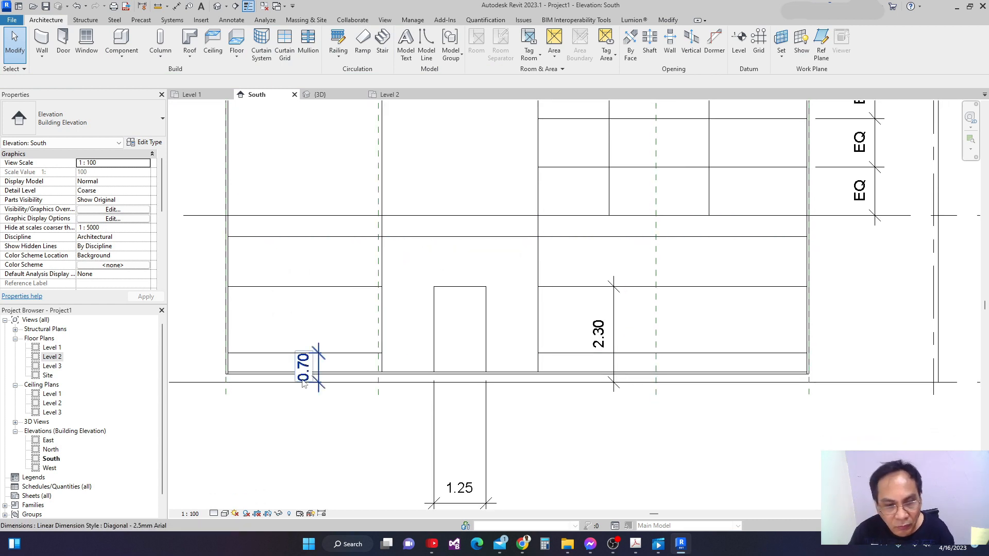
pyautogui.press('Tab')
pyautogui.press('Tab')
pyautogui.click(387, 263)
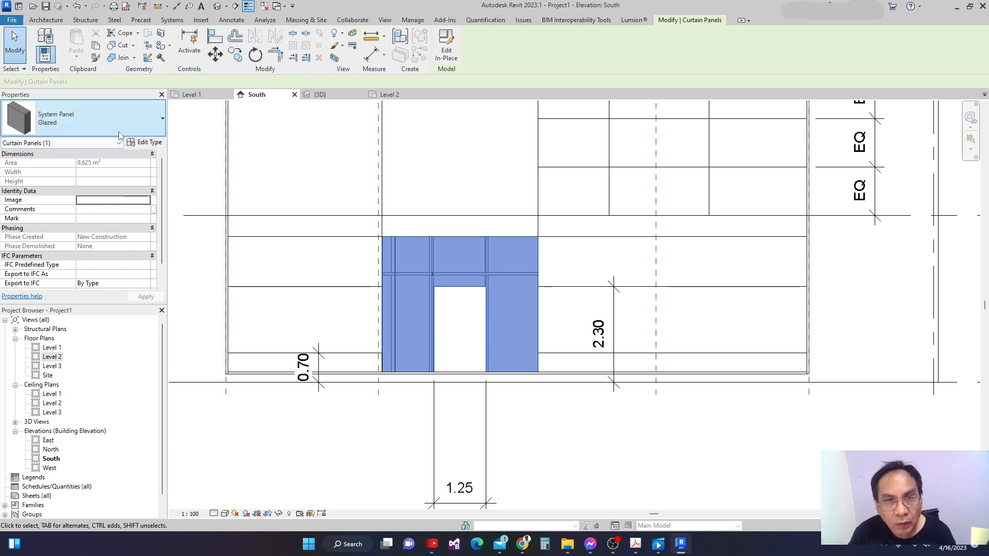
pyautogui.click(162, 116)
pyautogui.scroll(1, 62, 216)
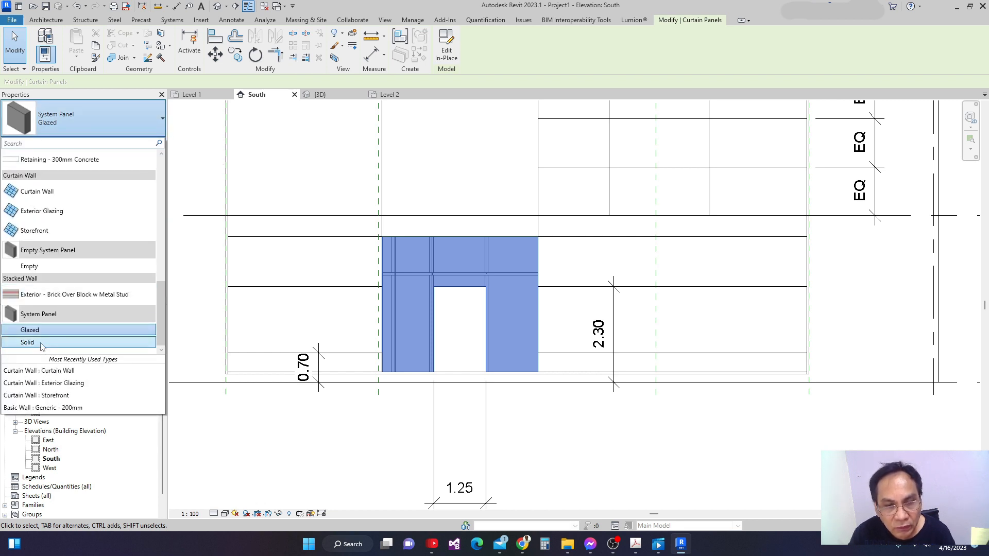
pyautogui.moveTo(42, 346)
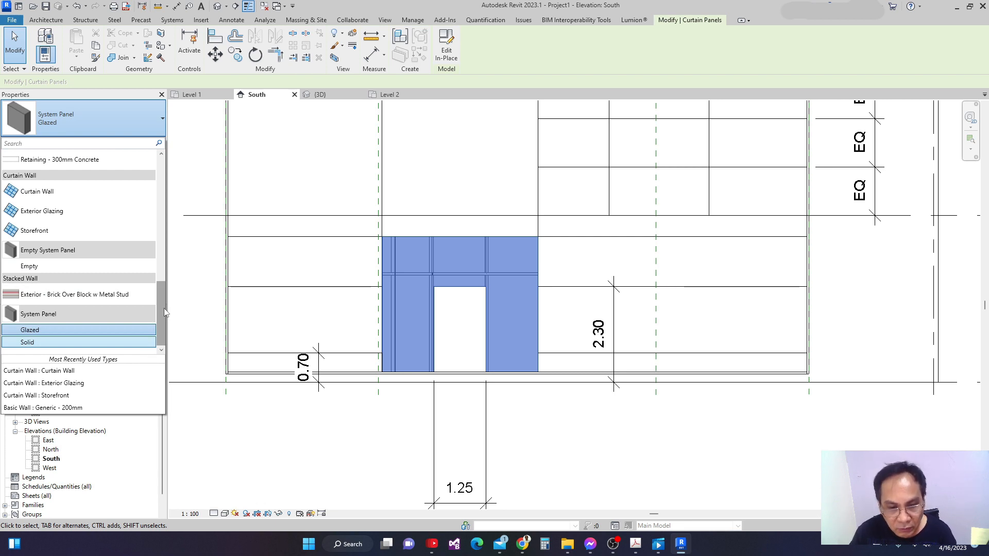
pyautogui.moveTo(163, 310); pyautogui.dragTo(148, 179)
pyautogui.scroll(-8, 138, 214)
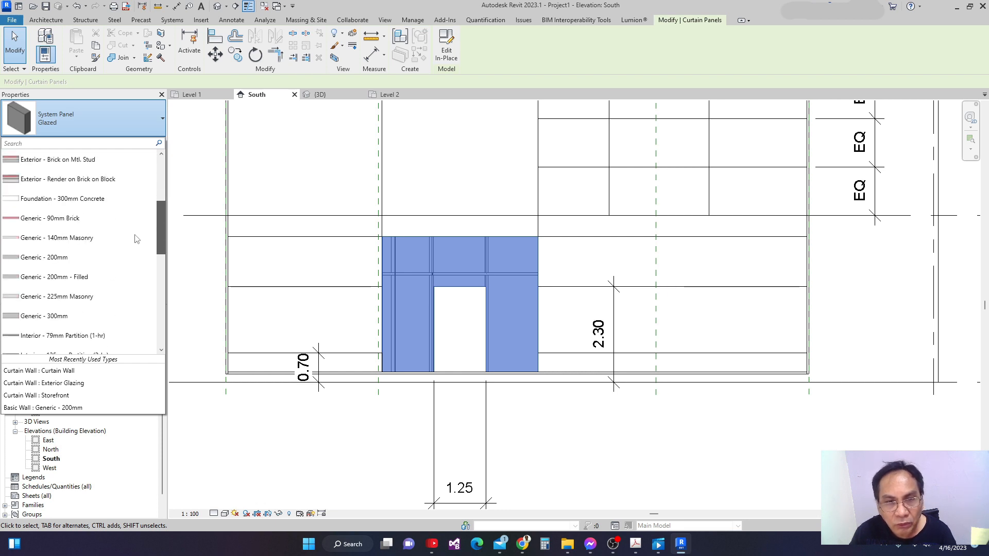
pyautogui.moveTo(37, 265)
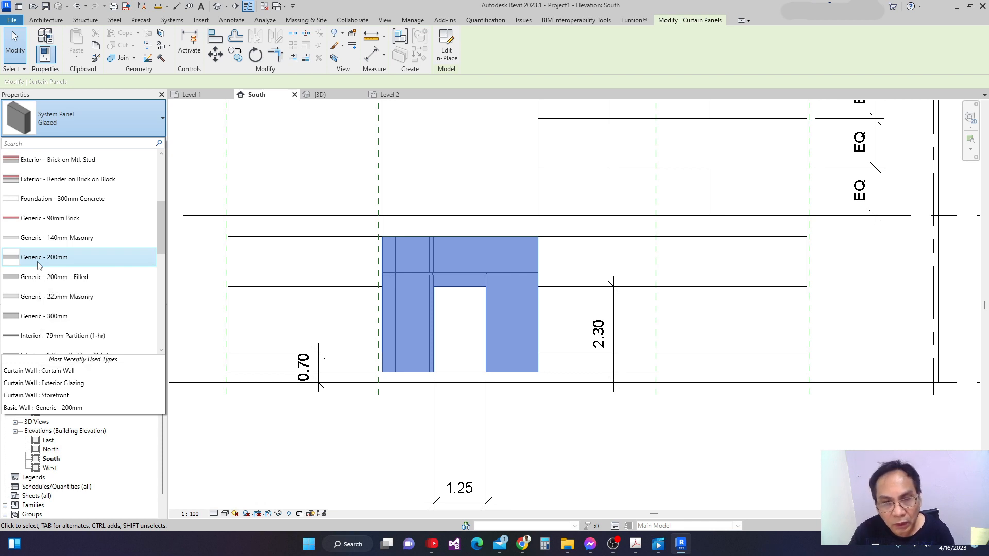
pyautogui.click(37, 260)
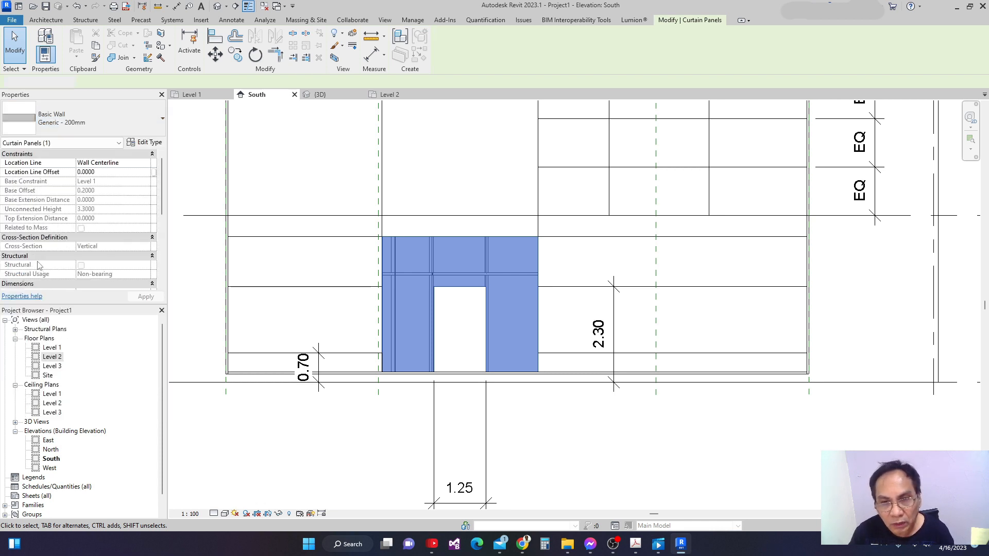
pyautogui.click(579, 438)
# Step: Examine the solid wall panel around the door opening of the front curtain wall in the 3D view
pyautogui.scroll(-2, 535, 353)
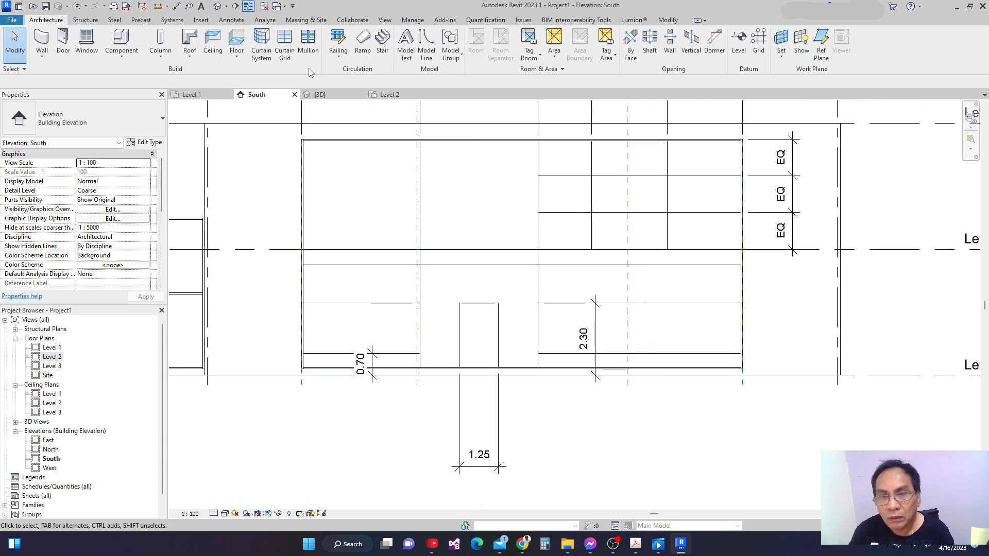
pyautogui.click(323, 95)
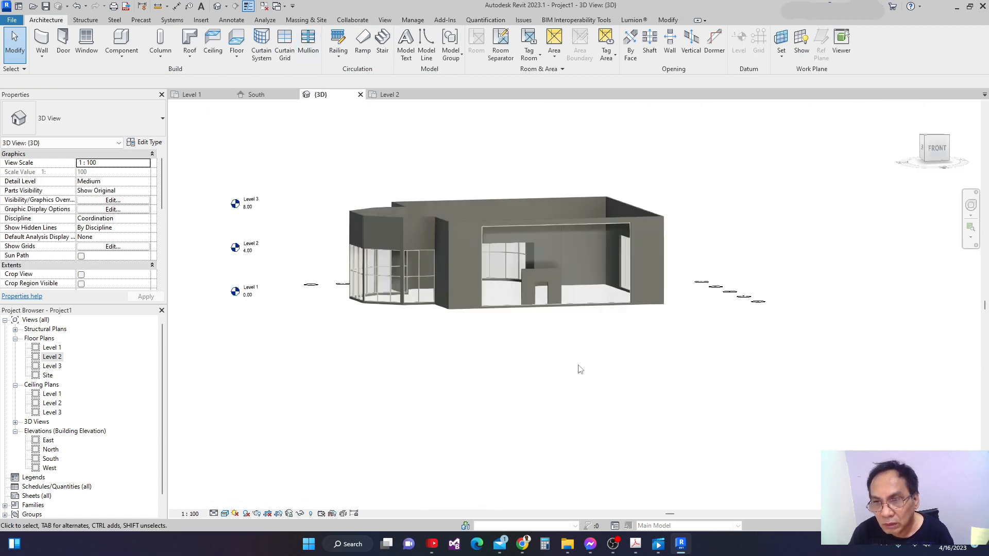
pyautogui.scroll(1, 471, 361)
pyautogui.moveTo(441, 356); pyautogui.dragTo(500, 429, button='middle')
pyautogui.scroll(2, 473, 296)
pyautogui.scroll(-2, 585, 408)
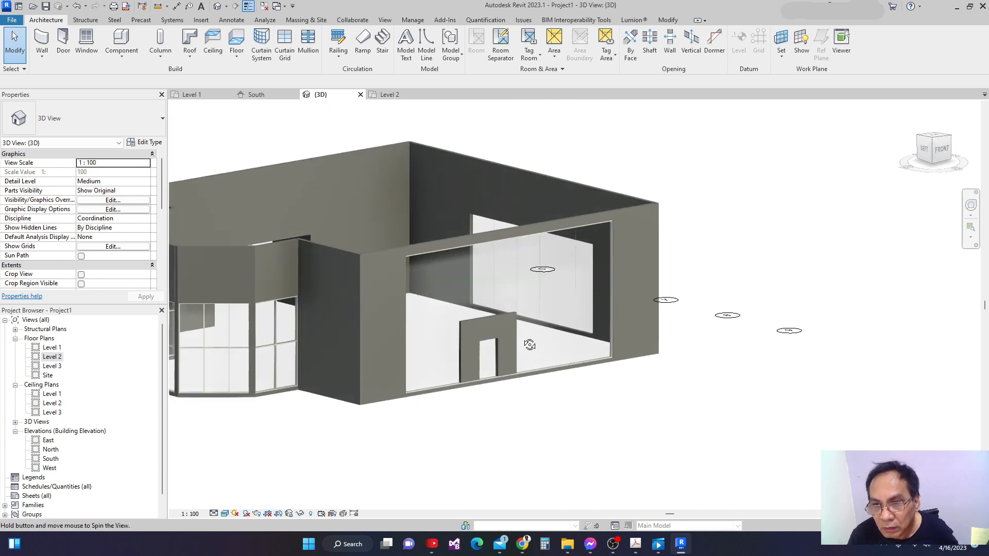
pyautogui.scroll(5, 515, 381)
pyautogui.keyDown('shift'); pyautogui.moveTo(536, 419); pyautogui.dragTo(549, 321, button='middle'); pyautogui.keyUp('shift')
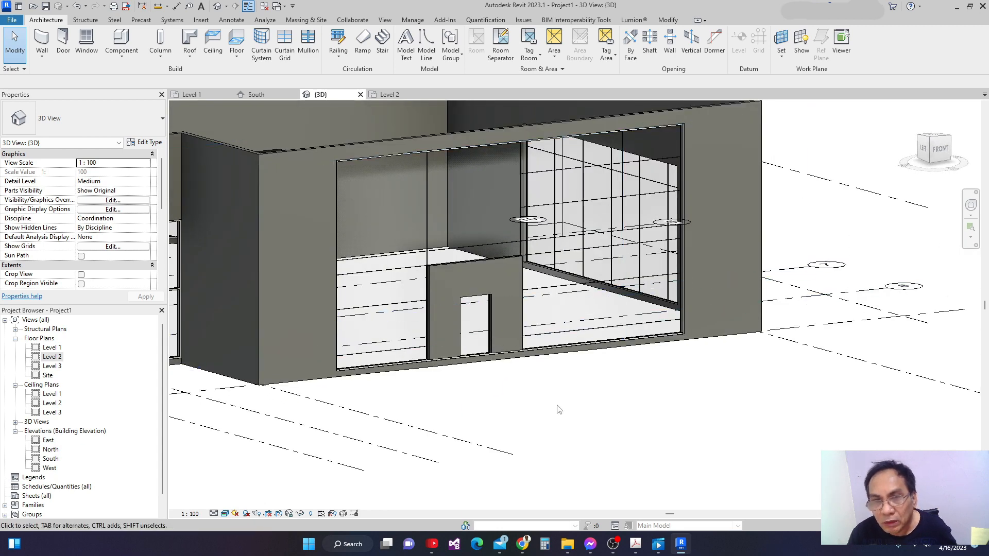
pyautogui.scroll(4, 469, 298)
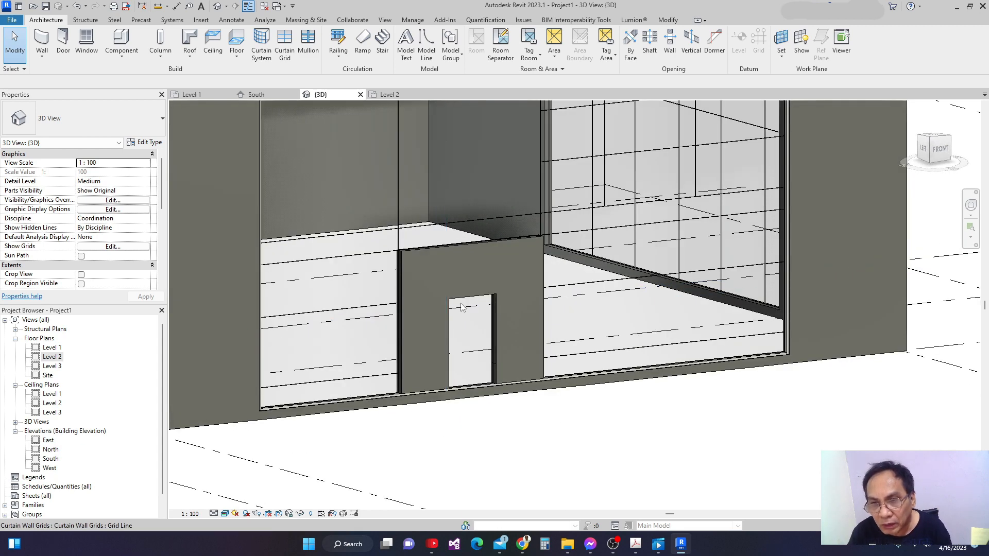
pyautogui.scroll(1, 459, 292)
pyautogui.scroll(-1, 459, 292)
pyautogui.moveTo(459, 292); pyautogui.dragTo(462, 267, button='middle')
pyautogui.scroll(-2, 341, 219)
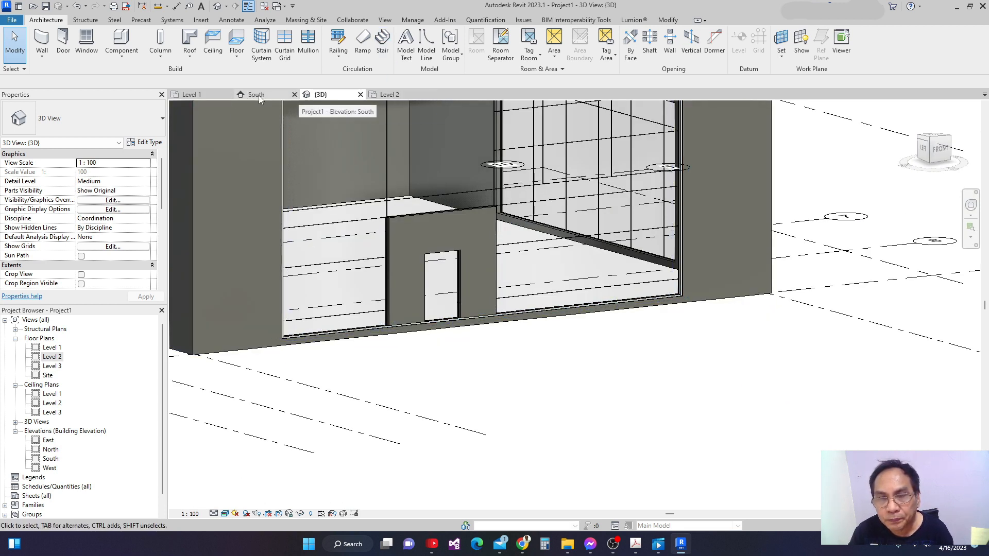
# Step: From the Level 1 floor plan, start loading a family and open the Doors folder of the English US library
pyautogui.click(196, 95)
pyautogui.moveTo(500, 300); pyautogui.dragTo(512, 225, button='middle')
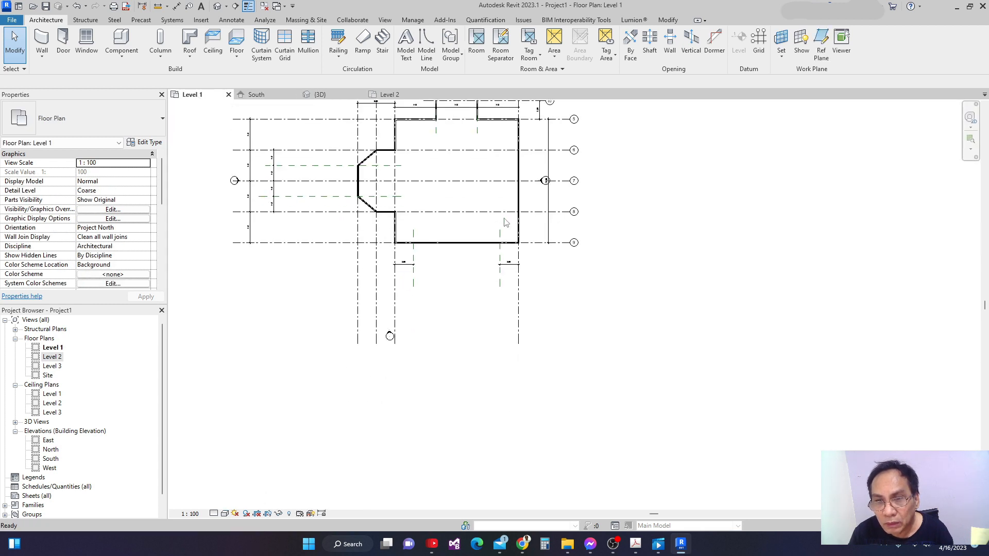
pyautogui.moveTo(363, 122); pyautogui.dragTo(364, 162, button='middle')
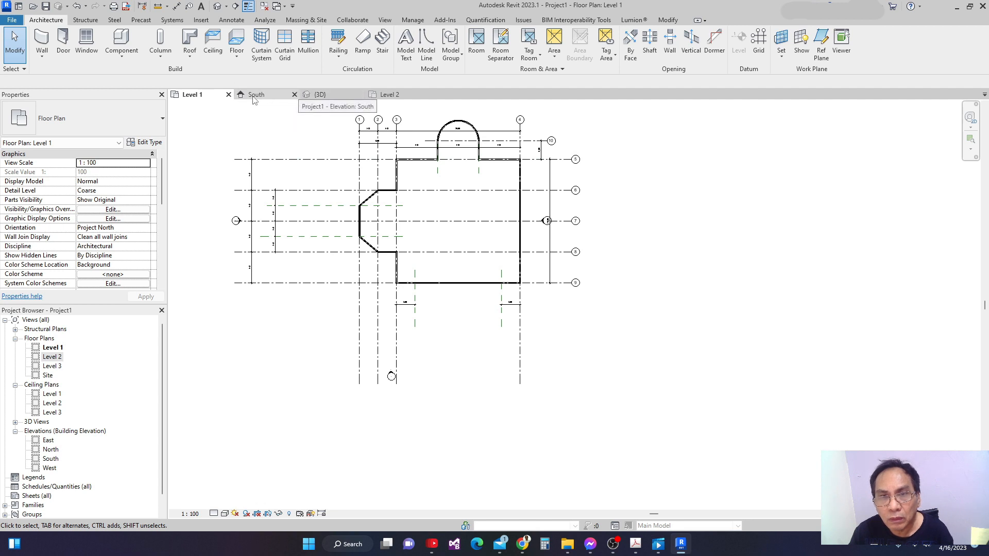
pyautogui.click(200, 20)
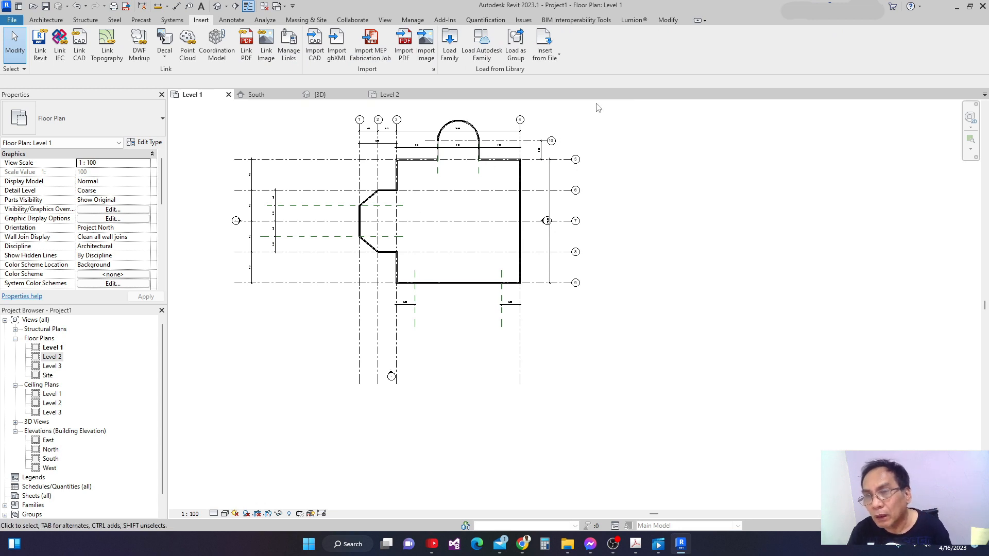
pyautogui.click(447, 46)
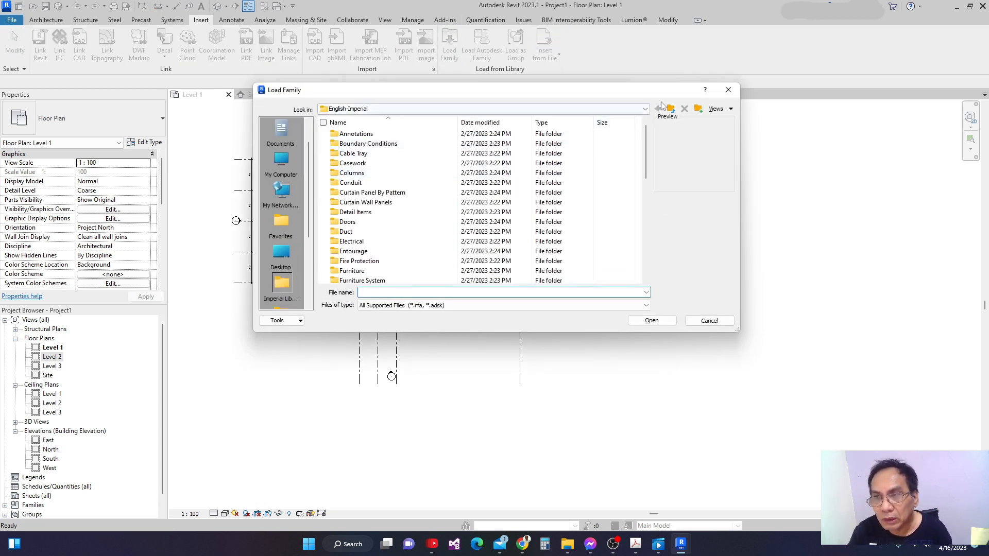
pyautogui.click(670, 110)
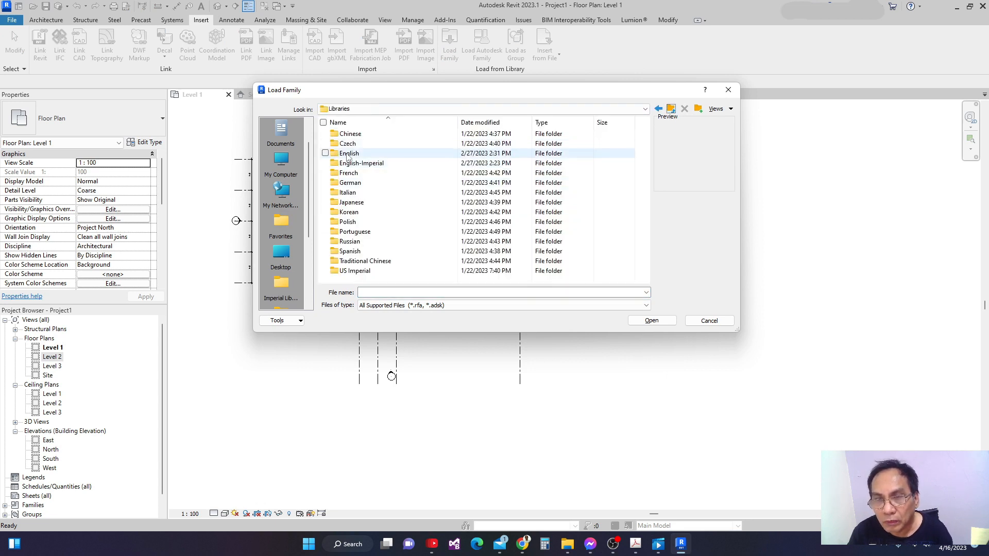
pyautogui.doubleClick(349, 154)
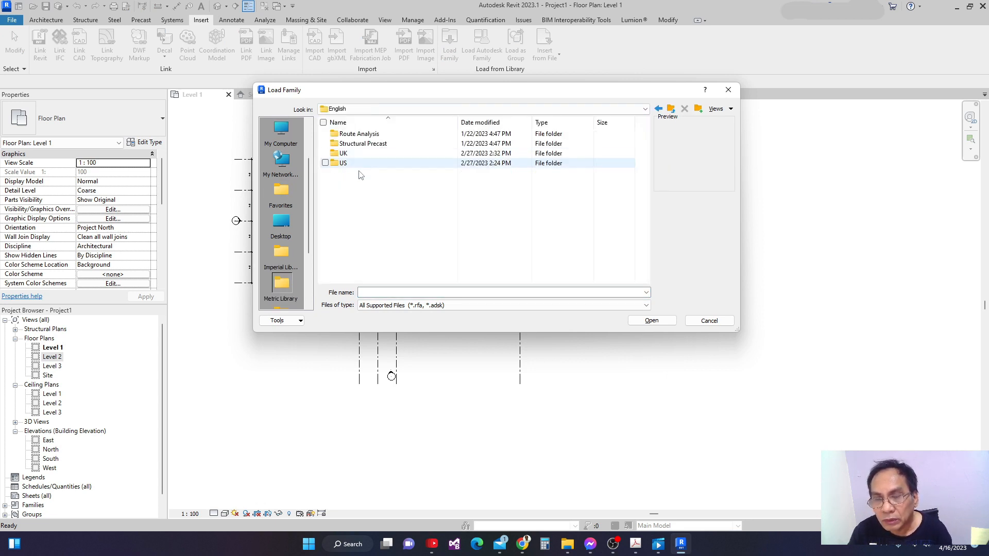
pyautogui.doubleClick(341, 163)
pyautogui.scroll(-3, 384, 185)
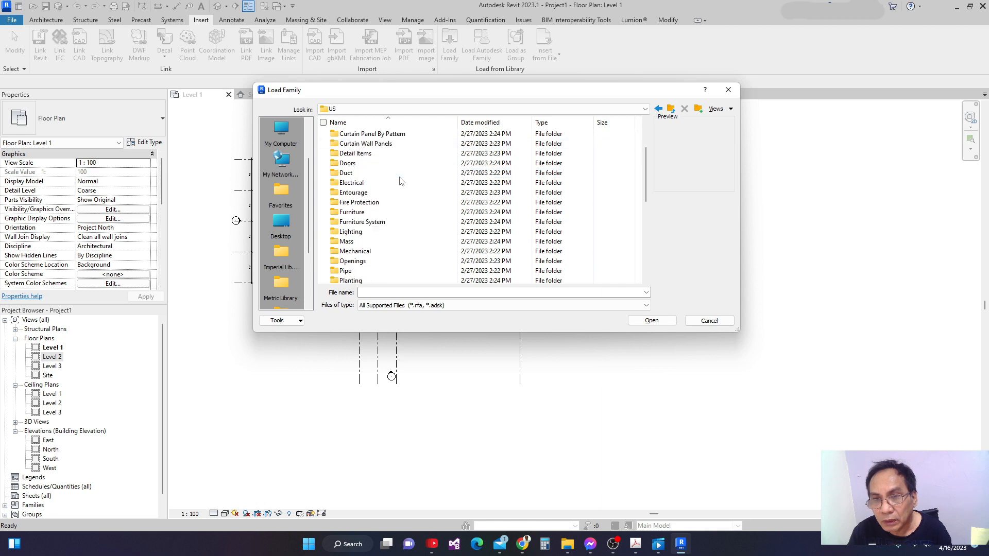
pyautogui.doubleClick(353, 164)
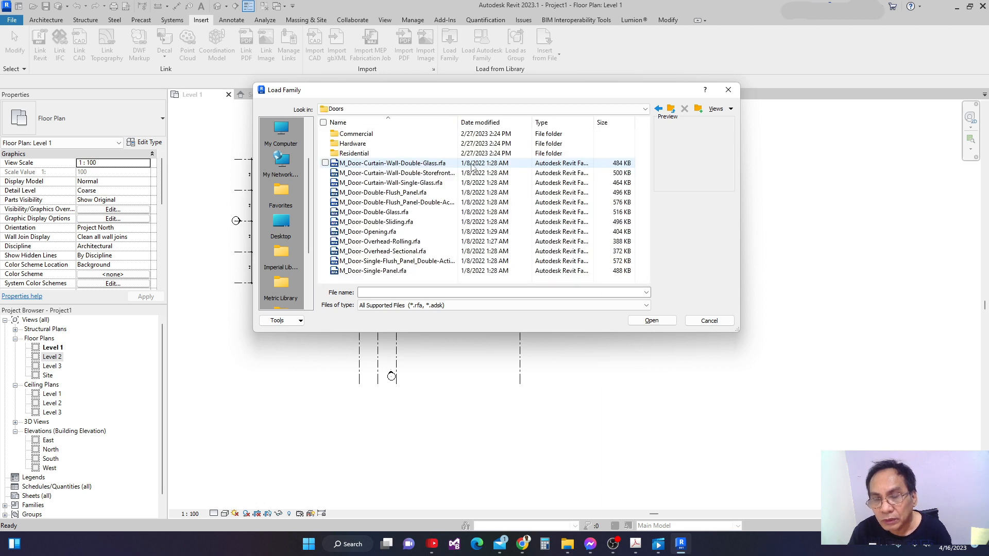
# Step: Load the door family M_Door-Curtain-Wall-Double-Storefront.rfa into the project
pyautogui.click(354, 163)
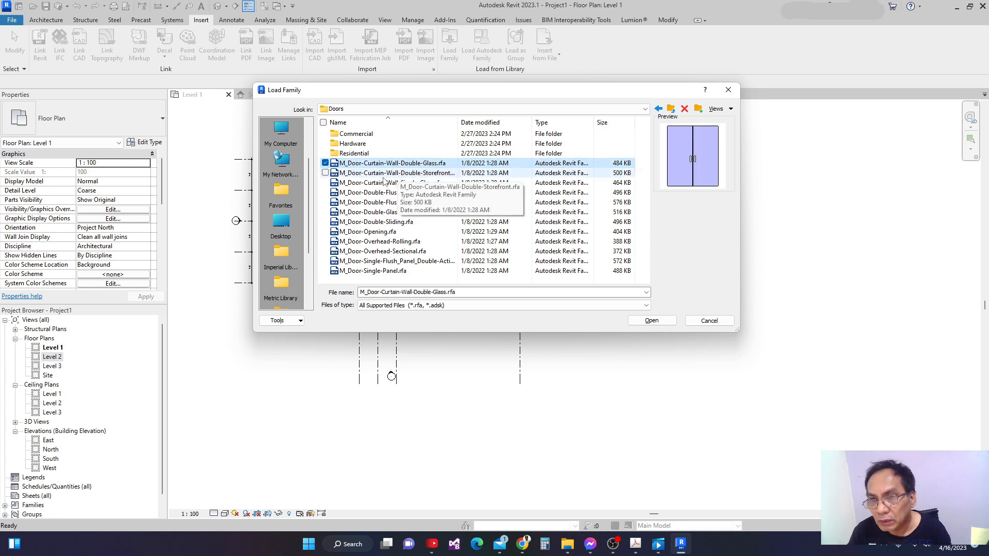
pyautogui.click(398, 173)
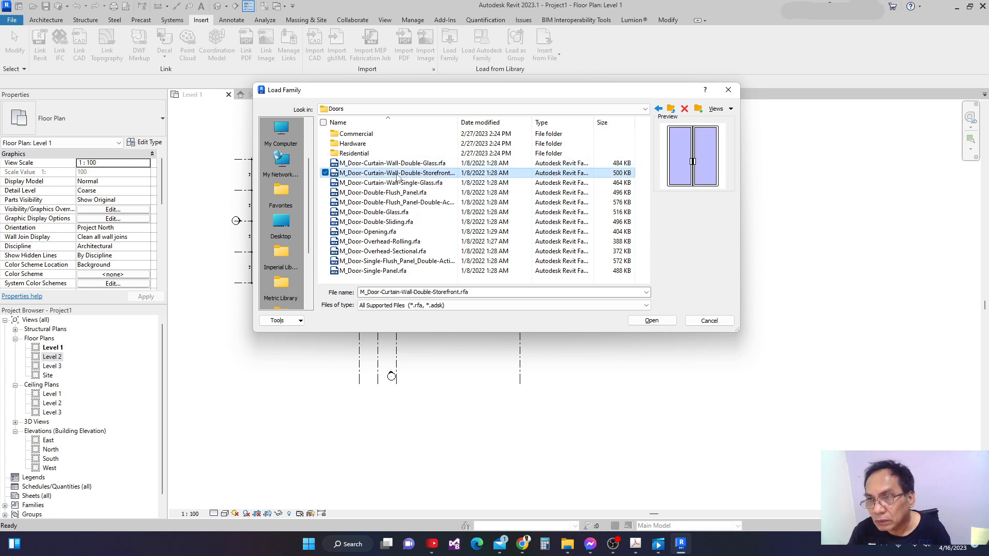
pyautogui.click(651, 321)
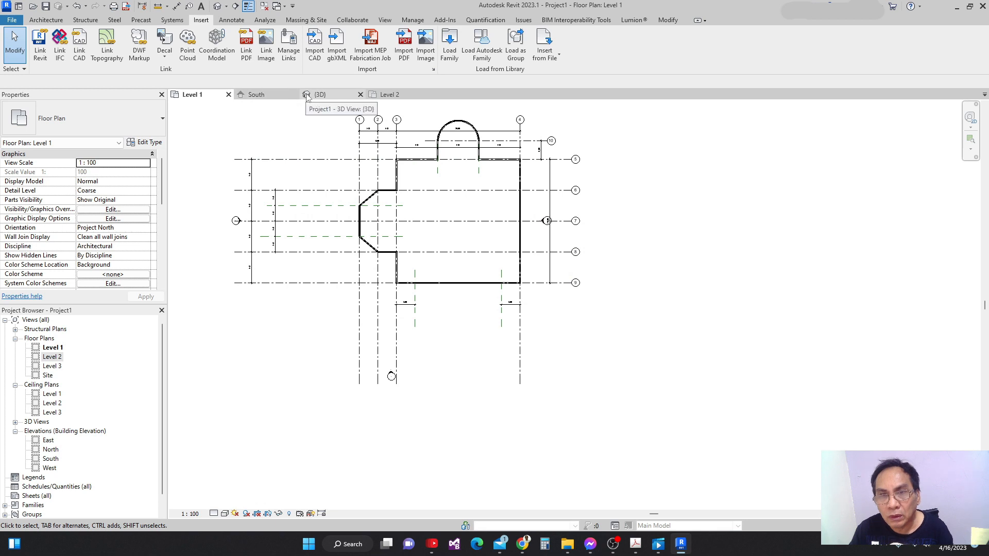
# Step: In the South elevation, change the glazed panel in the front door opening to the M_Door-Curtain-Wall-Double-Storefront type
pyautogui.click(320, 95)
pyautogui.scroll(1, 384, 253)
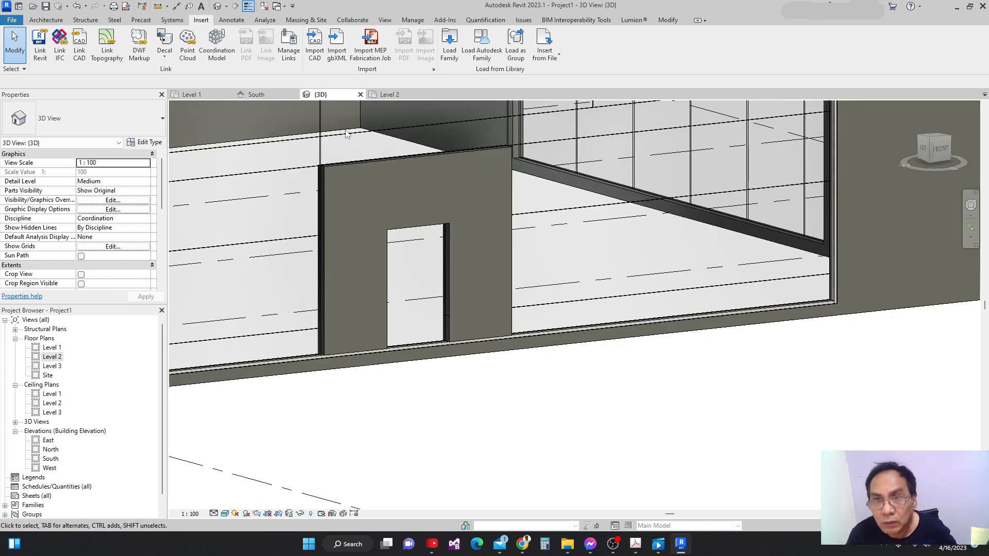
pyautogui.click(252, 95)
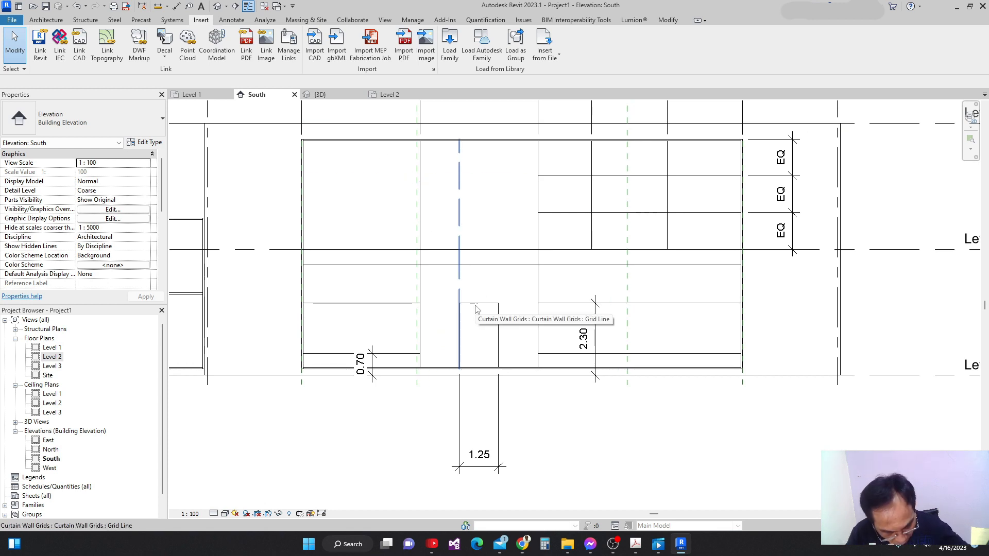
pyautogui.press('Tab')
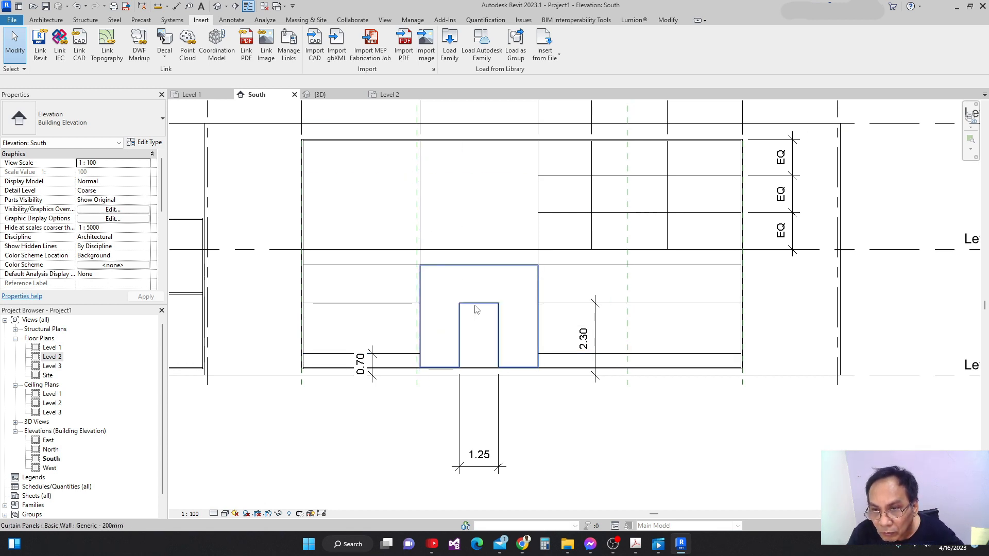
pyautogui.scroll(2, 473, 356)
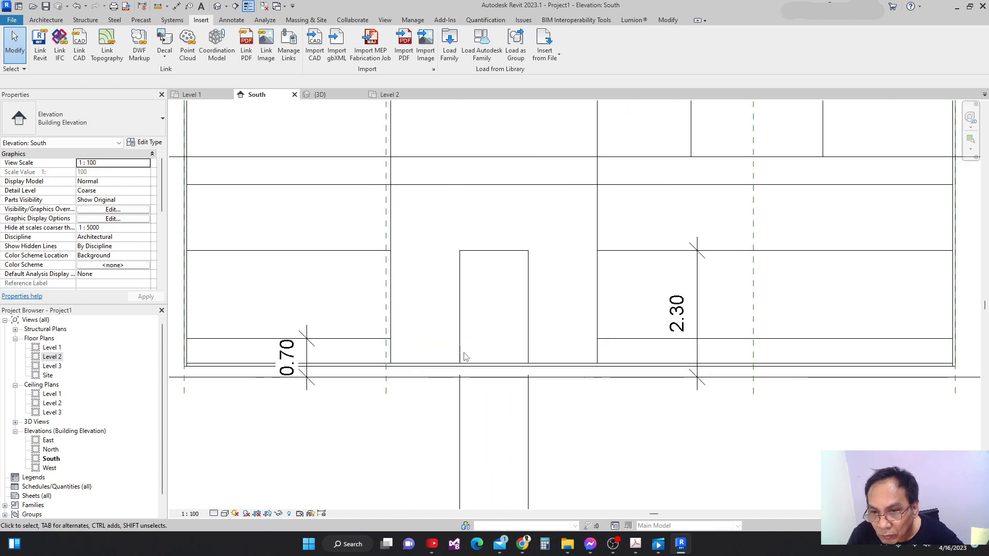
pyautogui.press('Tab')
pyautogui.press('Tab')
pyautogui.press('Tab')
pyautogui.press('Tab')
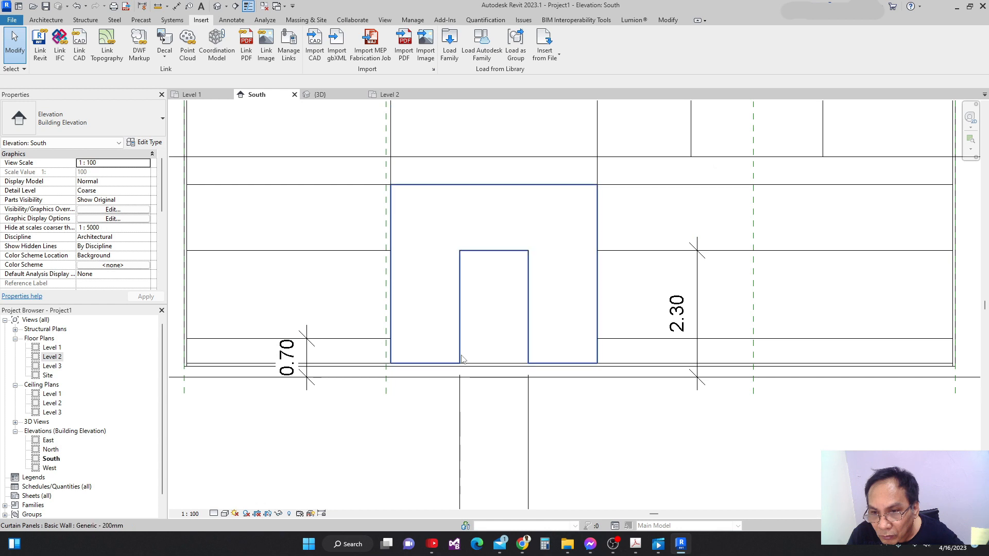
pyautogui.click(462, 359)
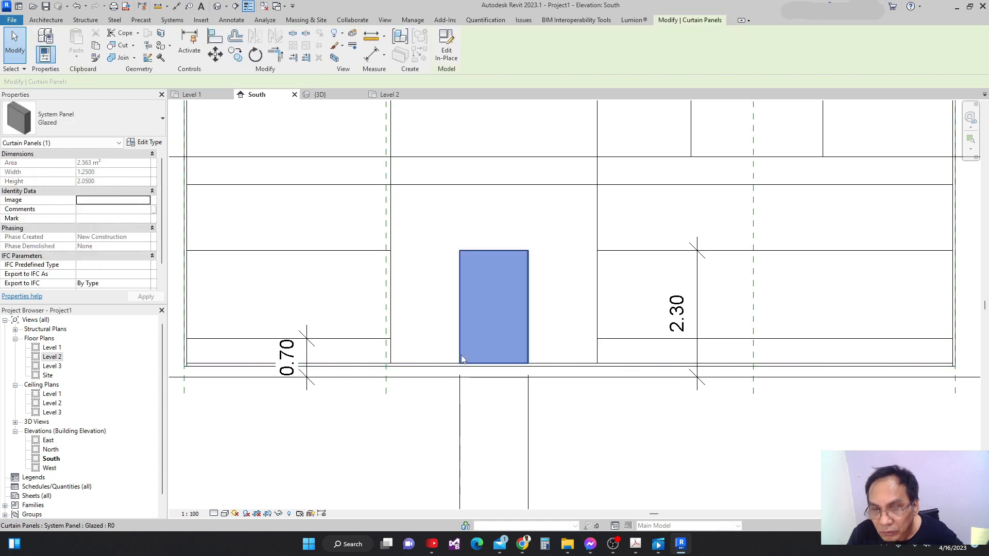
pyautogui.click(160, 121)
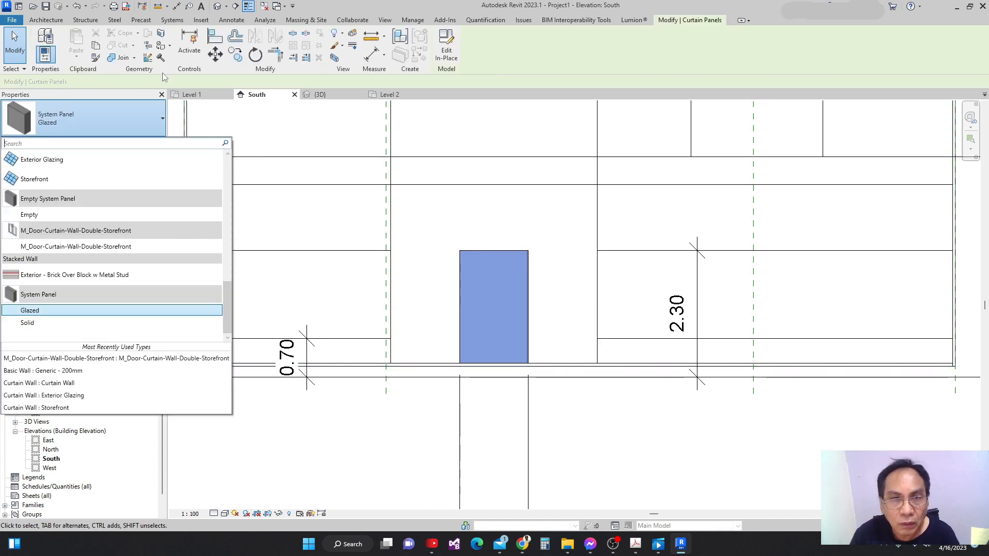
pyautogui.click(50, 247)
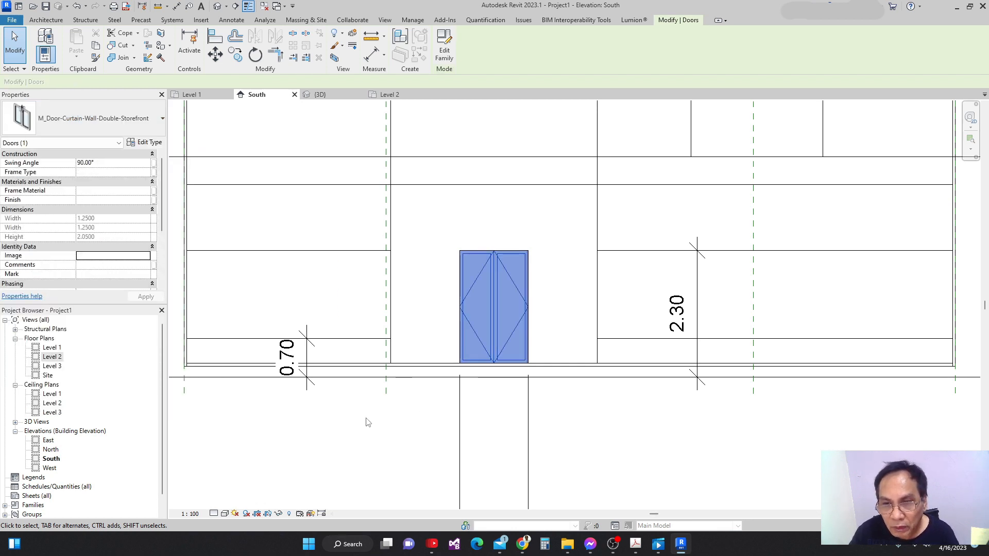
pyautogui.scroll(-4, 370, 439)
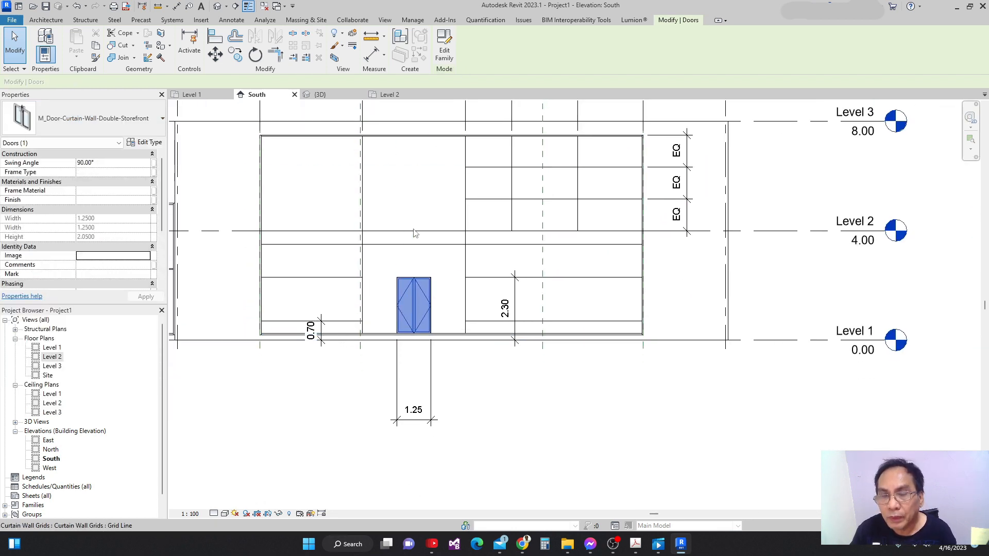
# Step: Set the 3D view's detail level to Fine and inspect the double door in the front curtain wall
pyautogui.click(312, 96)
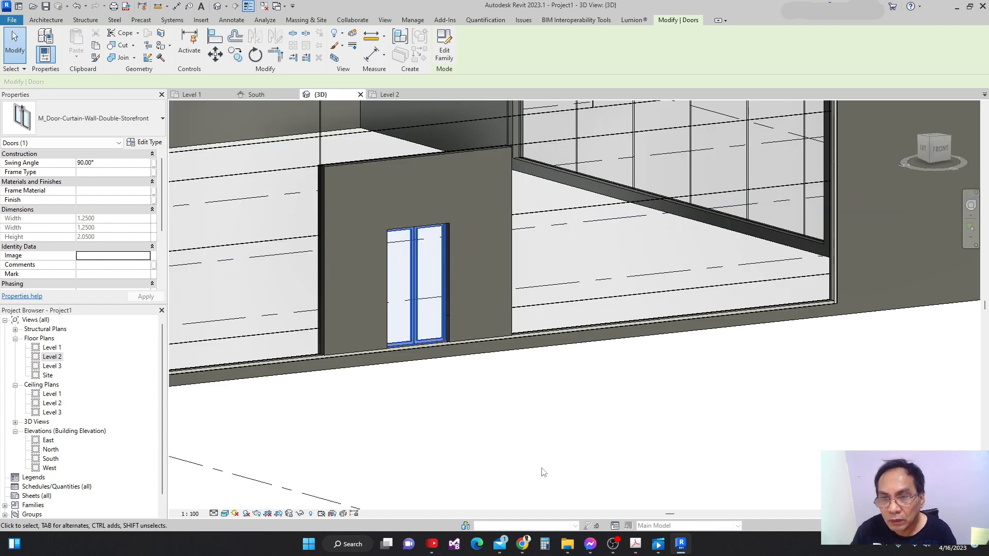
pyautogui.moveTo(512, 432); pyautogui.dragTo(540, 401, button='middle')
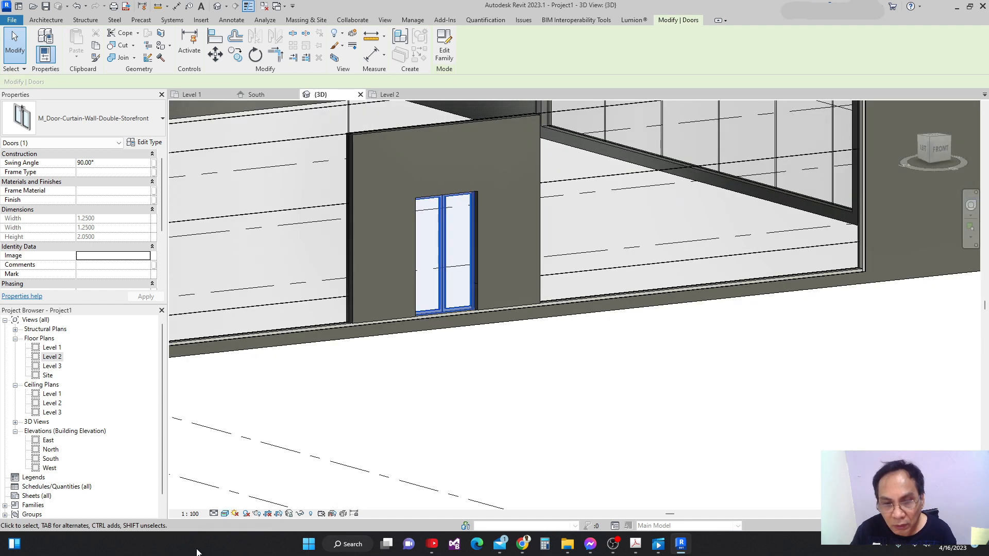
pyautogui.click(214, 514)
pyautogui.click(226, 502)
pyautogui.click(472, 400)
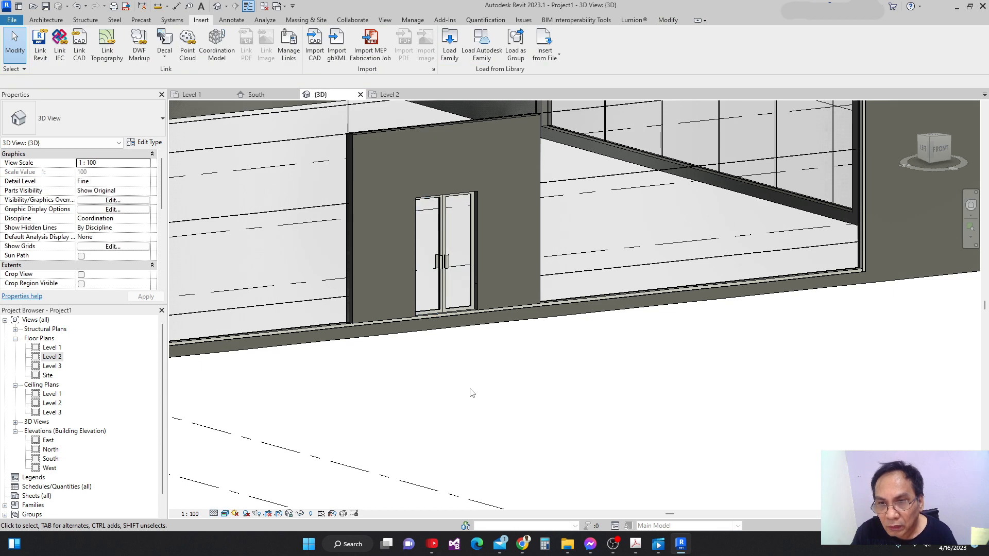
pyautogui.moveTo(505, 406)
pyautogui.keyDown('shift'); pyautogui.mouseDown(button='middle')
pyautogui.moveTo(541, 423)
pyautogui.moveTo(506, 435)
pyautogui.moveTo(477, 409)
pyautogui.moveTo(479, 427)
pyautogui.moveTo(565, 484)
pyautogui.moveTo(570, 444)
pyautogui.moveTo(448, 501)
pyautogui.moveTo(434, 439)
pyautogui.moveTo(466, 468)
pyautogui.moveTo(441, 400)
pyautogui.moveTo(450, 465)
pyautogui.moveTo(468, 503)
pyautogui.moveTo(468, 434)
pyautogui.moveTo(471, 450)
pyautogui.moveTo(461, 450)
pyautogui.moveTo(407, 379)
pyautogui.moveTo(431, 426)
pyautogui.moveTo(406, 399)
pyautogui.moveTo(321, 356)
pyautogui.moveTo(304, 382)
pyautogui.moveTo(353, 477)
pyautogui.moveTo(387, 456)
pyautogui.moveTo(365, 311)
pyautogui.moveTo(354, 342)
pyautogui.mouseUp(button='middle'); pyautogui.keyUp('shift')
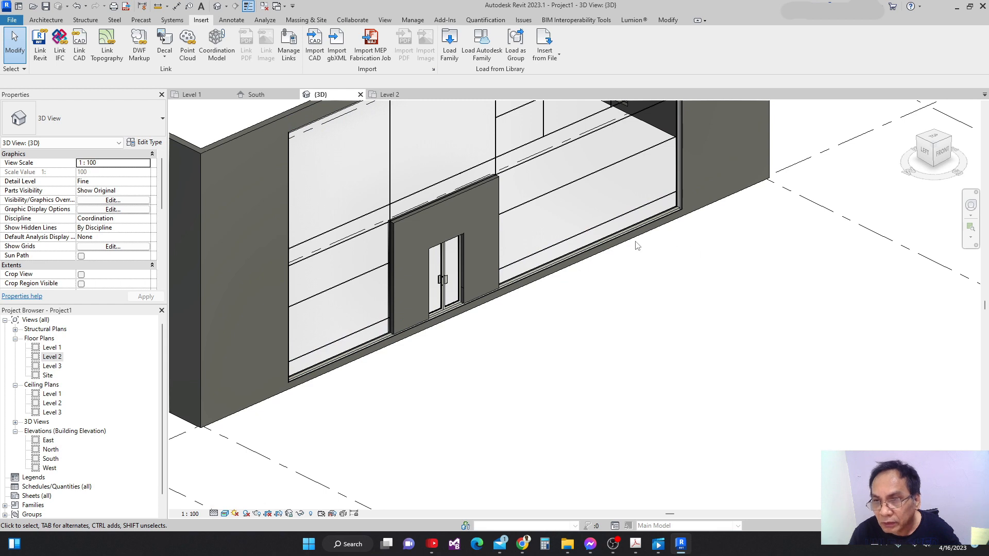
# Step: In the South elevation, change the lowest glazed panel left of the door, below the 0.70 grid line, to System Panel Solid
pyautogui.click(256, 94)
pyautogui.scroll(3, 493, 349)
pyautogui.scroll(1, 421, 304)
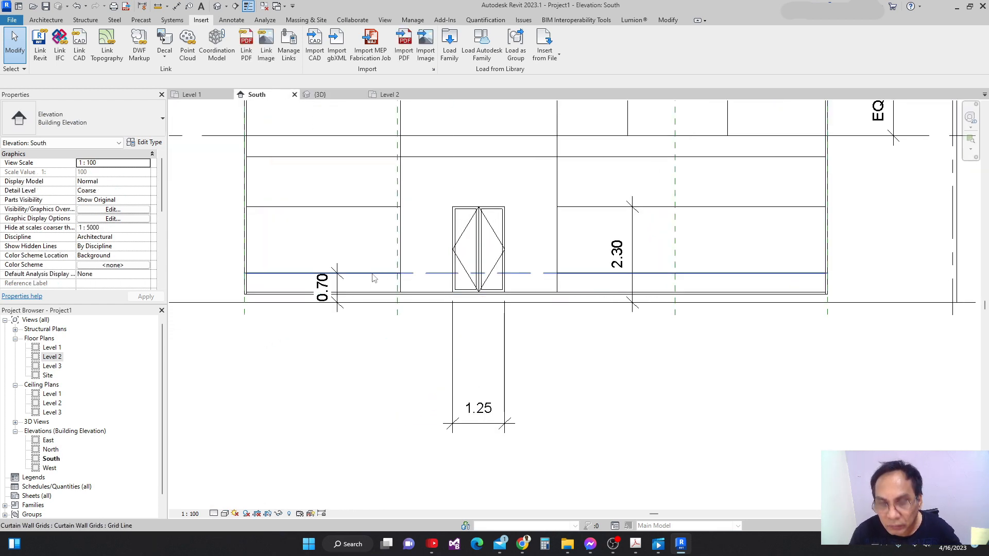
pyautogui.press('Tab')
pyautogui.press('Tab')
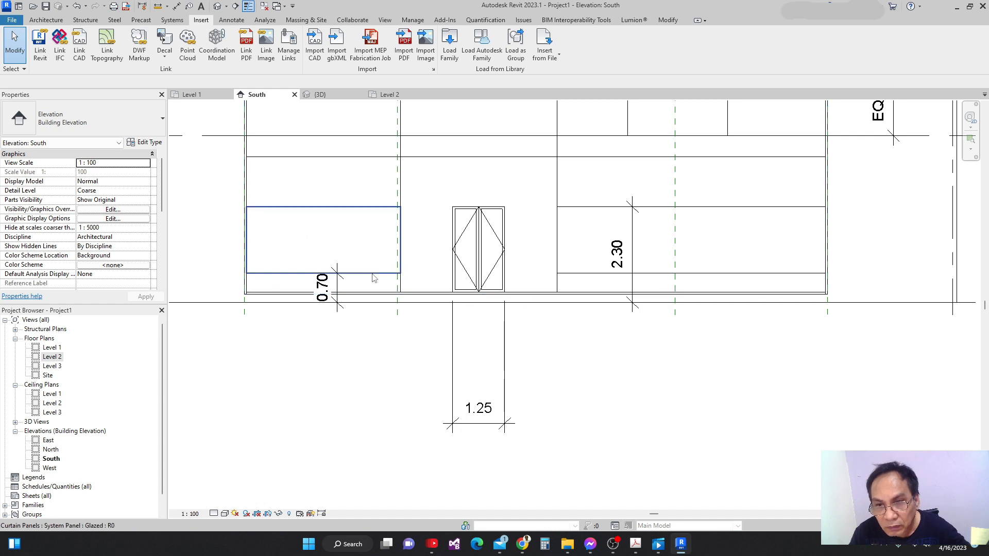
pyautogui.click(375, 278)
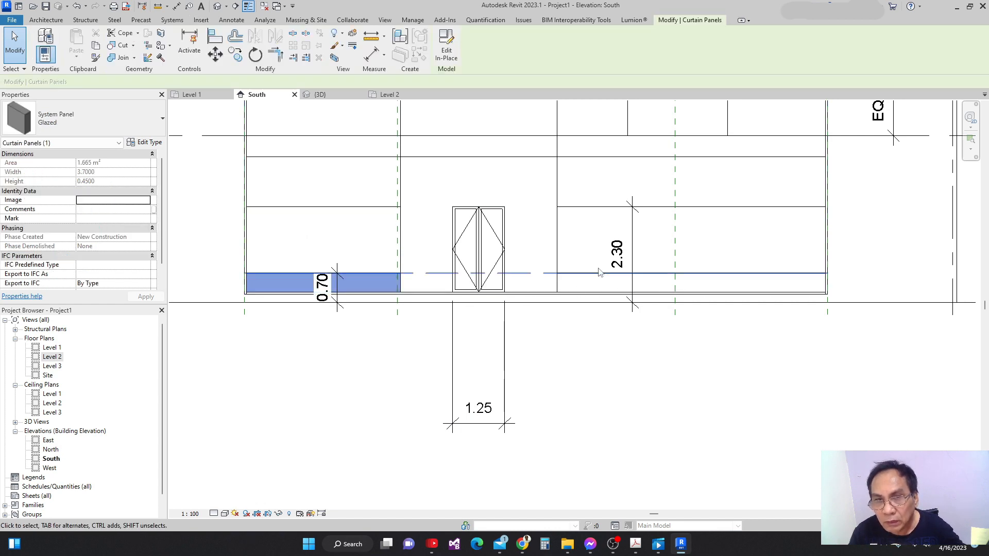
pyautogui.click(154, 121)
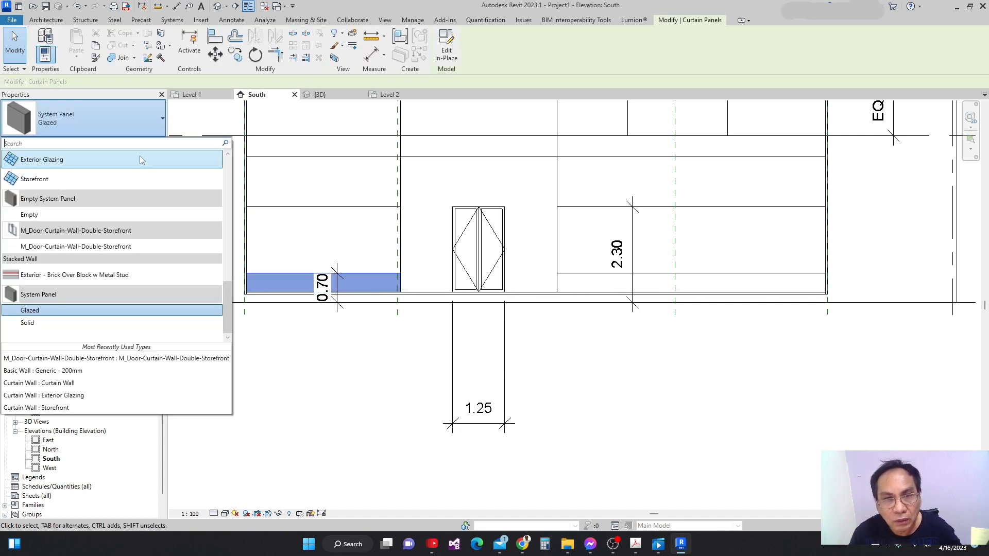
pyautogui.click(27, 323)
pyautogui.click(756, 373)
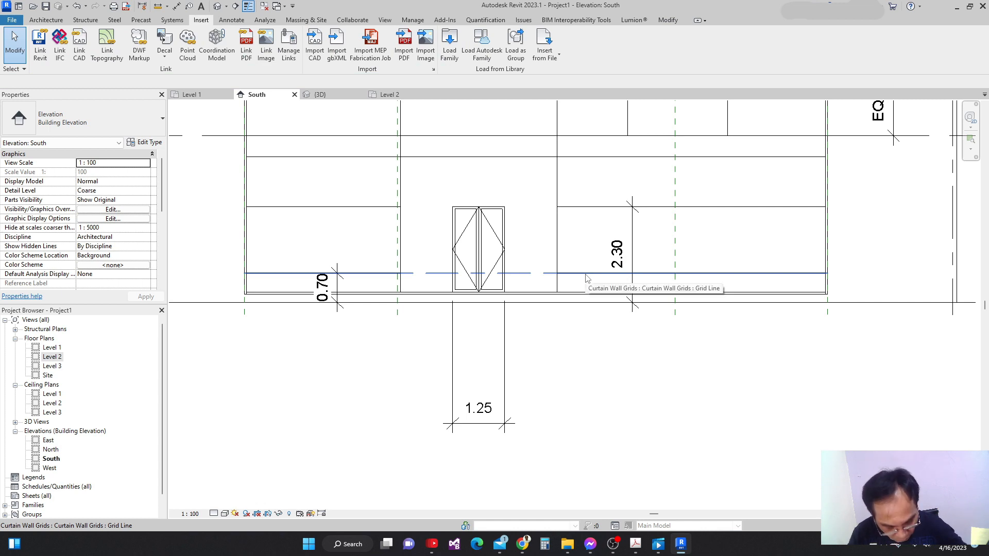
# Step: Change the lowest glazed panel right of the door to System Panel Solid and check the front curtain wall in the 3D view
pyautogui.press('Tab')
pyautogui.press('Tab')
pyautogui.press('Tab')
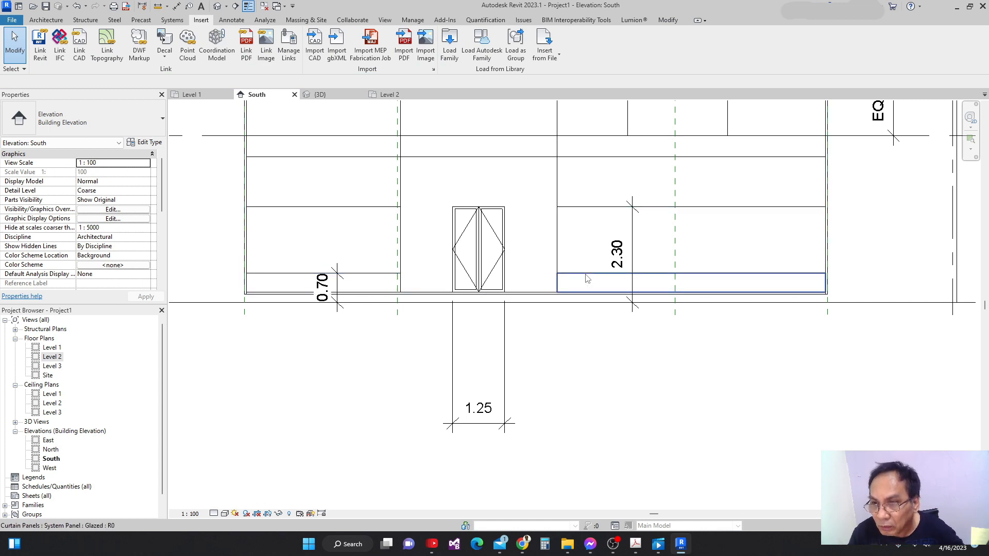
pyautogui.click(587, 279)
pyautogui.click(163, 121)
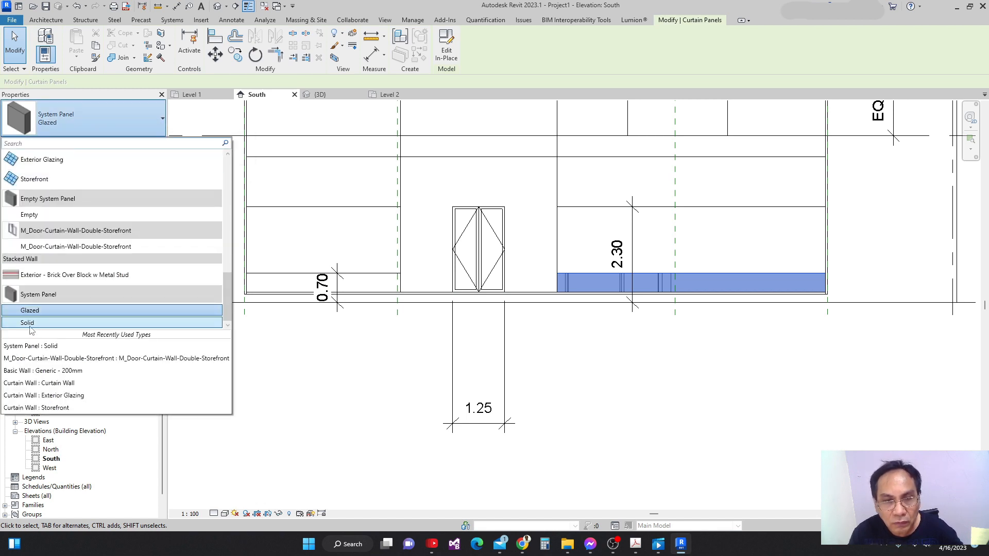
pyautogui.click(28, 323)
pyautogui.scroll(-3, 444, 383)
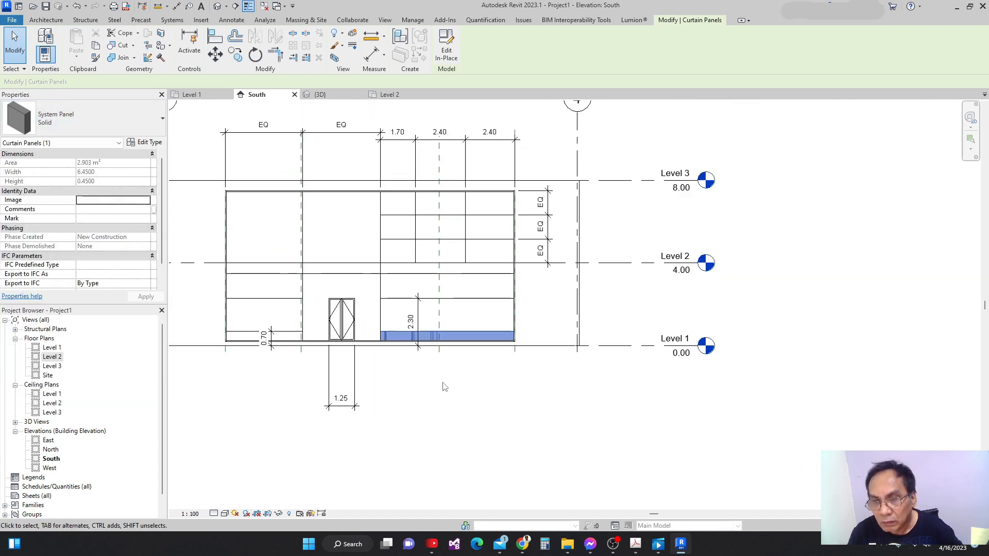
pyautogui.click(448, 390)
pyautogui.scroll(-2, 415, 357)
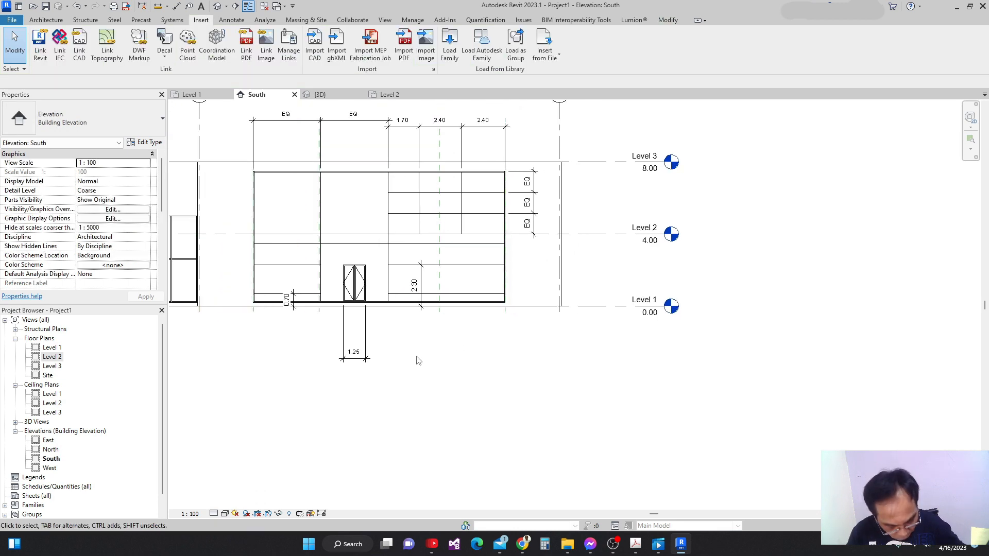
pyautogui.click(320, 95)
pyautogui.scroll(-1, 577, 309)
pyautogui.scroll(2, 577, 309)
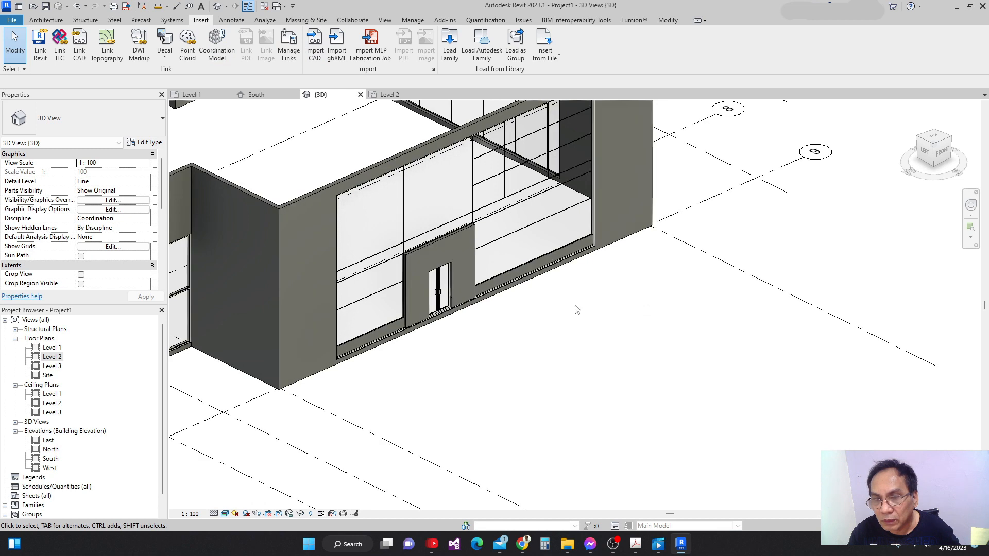